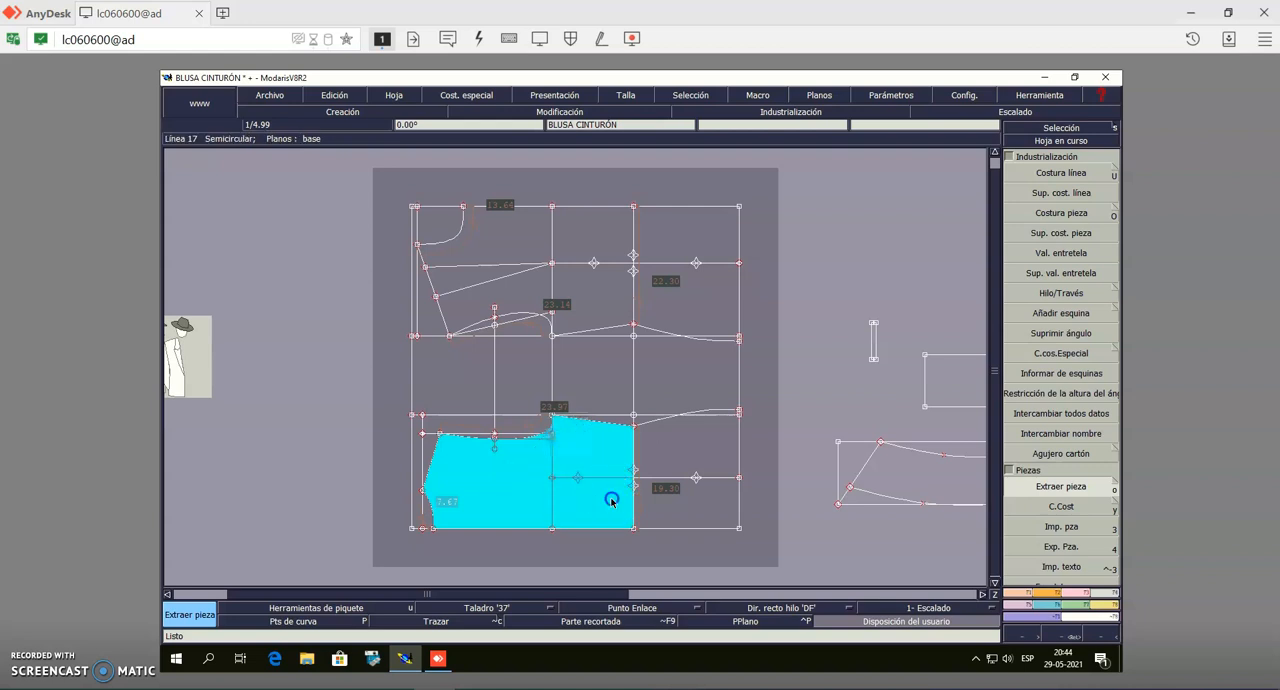
Complete the extraction of the lower bodice block as a pattern piece by adding its remaining area down to the hem
{"action": "left_click", "coordinate": [691, 459]}
{"action": "left_click", "coordinate": [715, 412]}
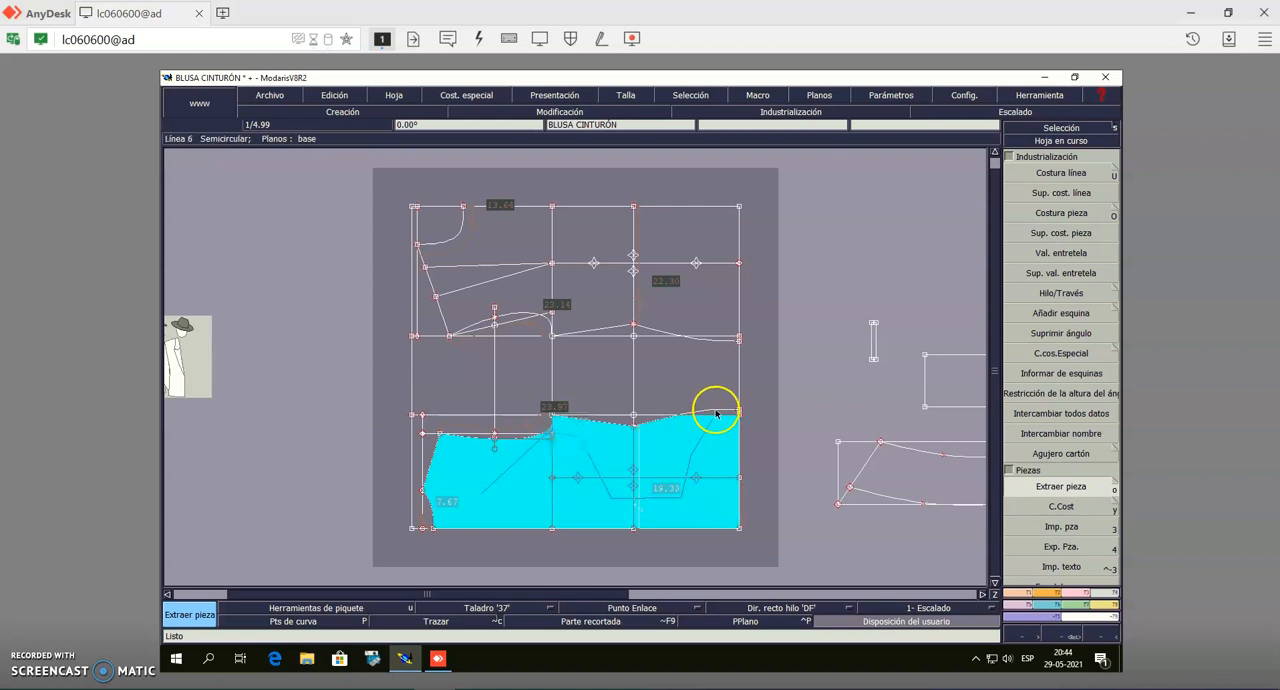
{"action": "right_click", "coordinate": [716, 413]}
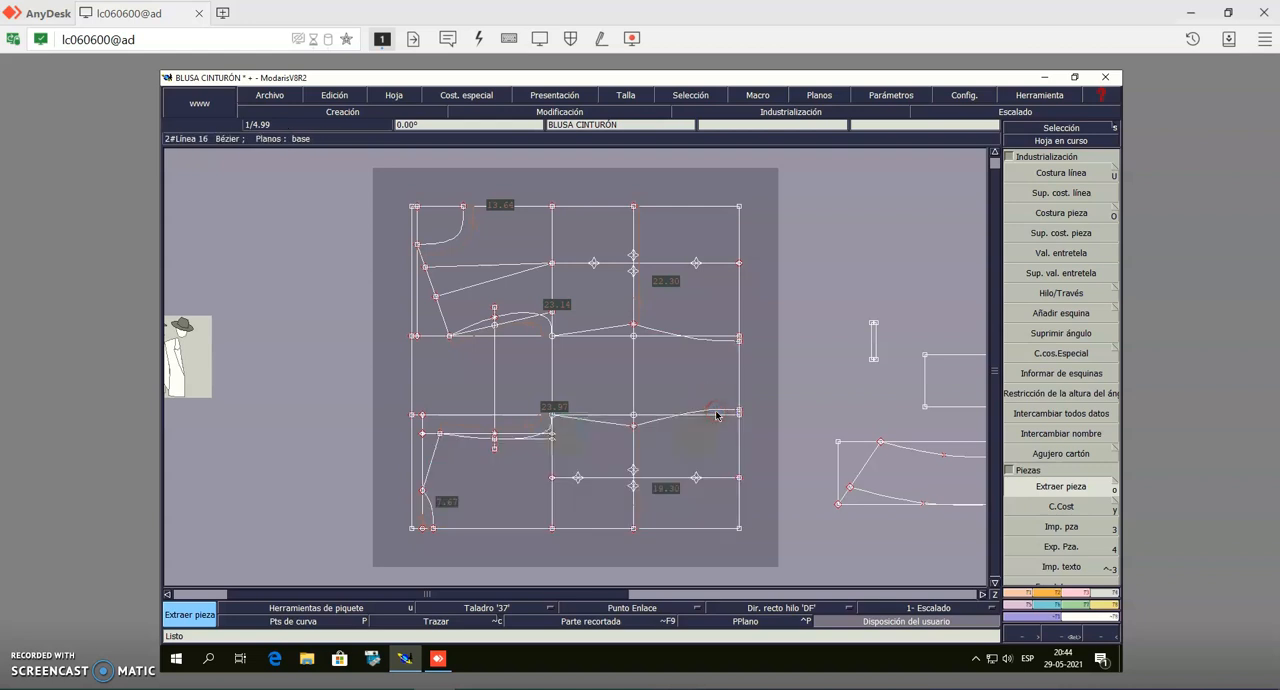
Extract the upper bodice block as a pattern piece, including its center, hem and side areas but leaving out the dart
{"action": "left_click", "coordinate": [535, 229]}
{"action": "left_click", "coordinate": [707, 232]}
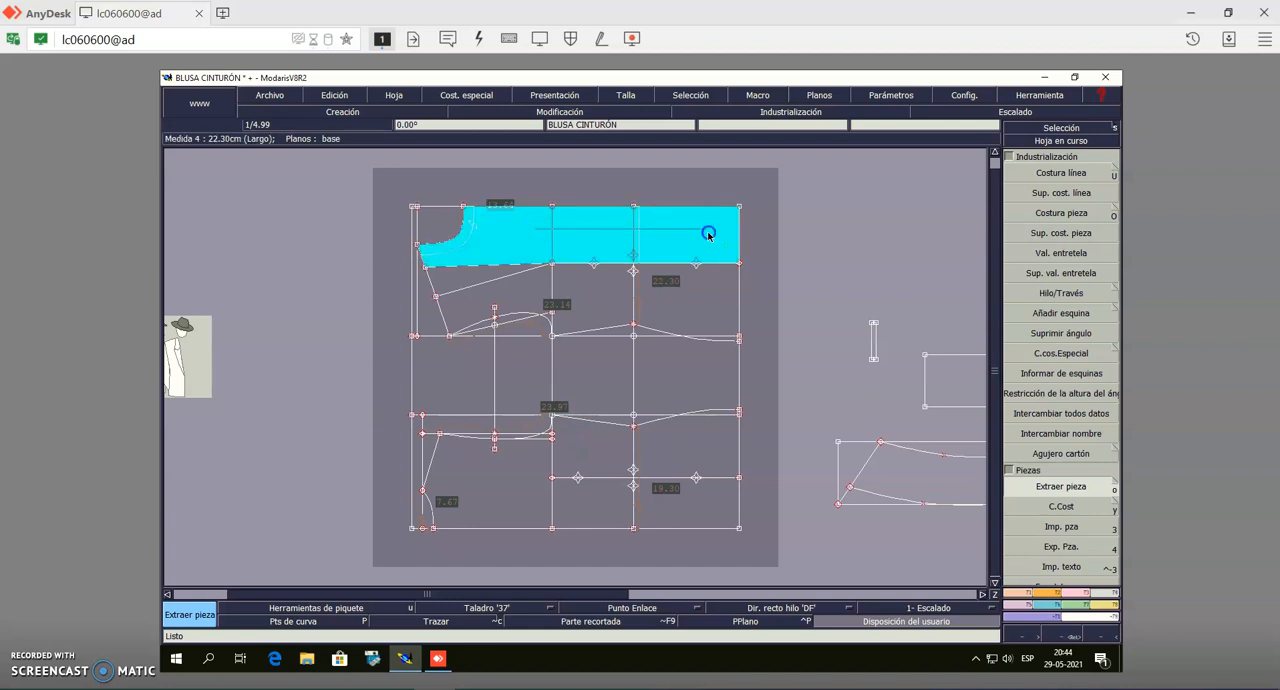
{"action": "left_click", "coordinate": [716, 292]}
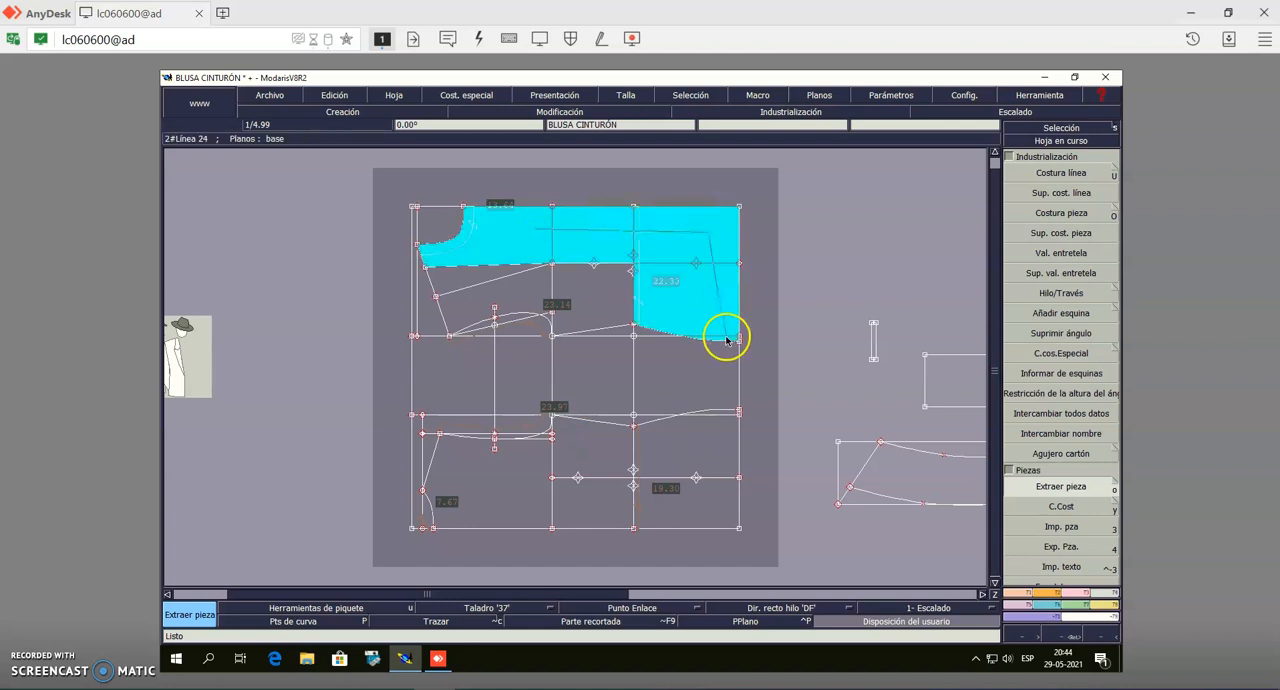
{"action": "left_click", "coordinate": [603, 288]}
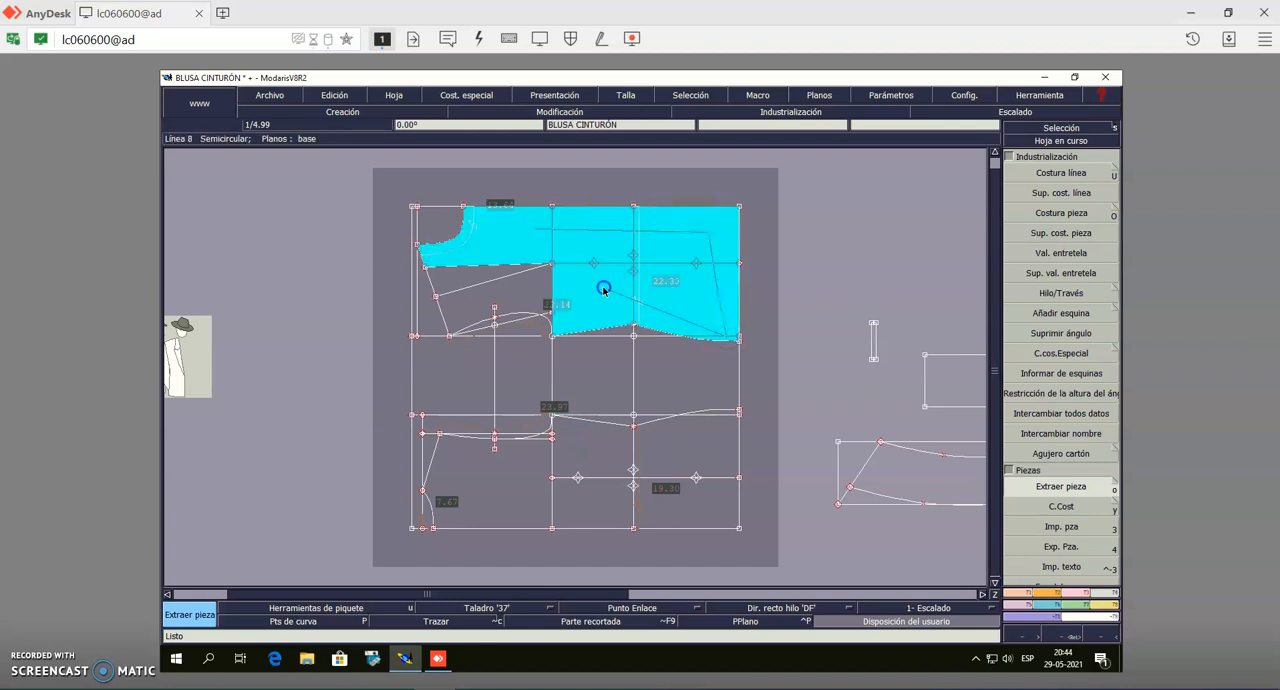
{"action": "right_click", "coordinate": [533, 294]}
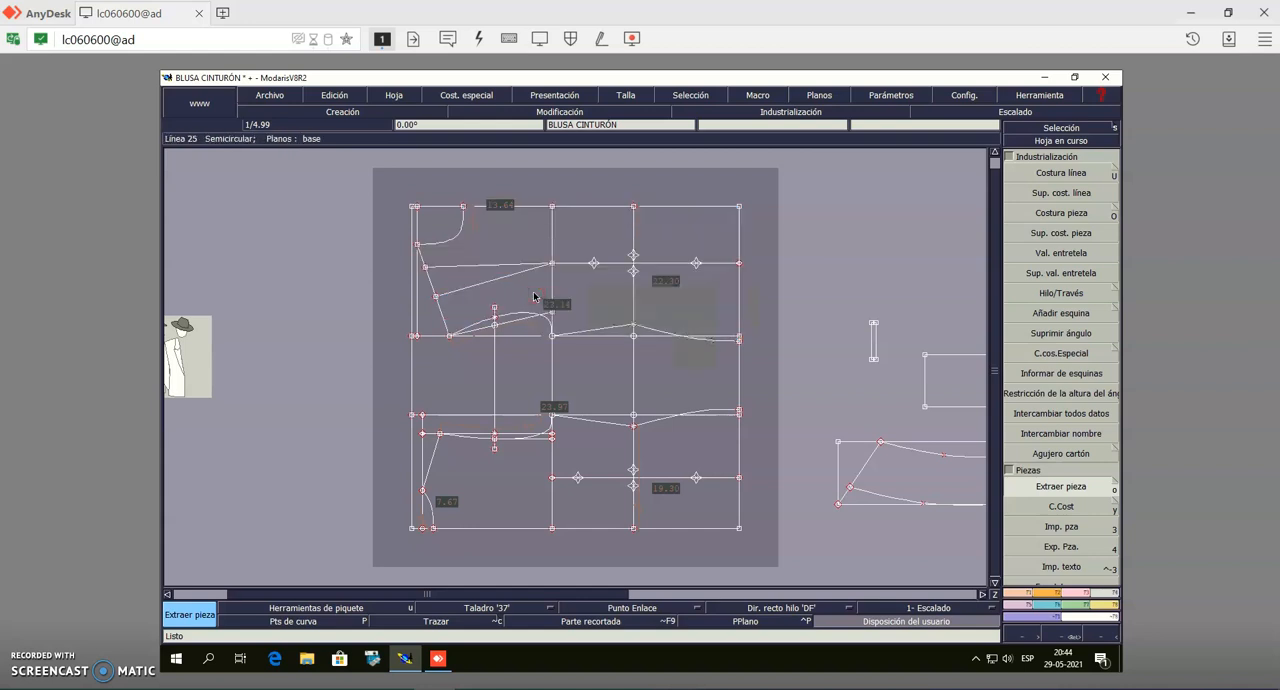
Extract the small curved shape with the slanted end from its own sheet as a pattern piece
{"action": "left_click", "coordinate": [1027, 142]}
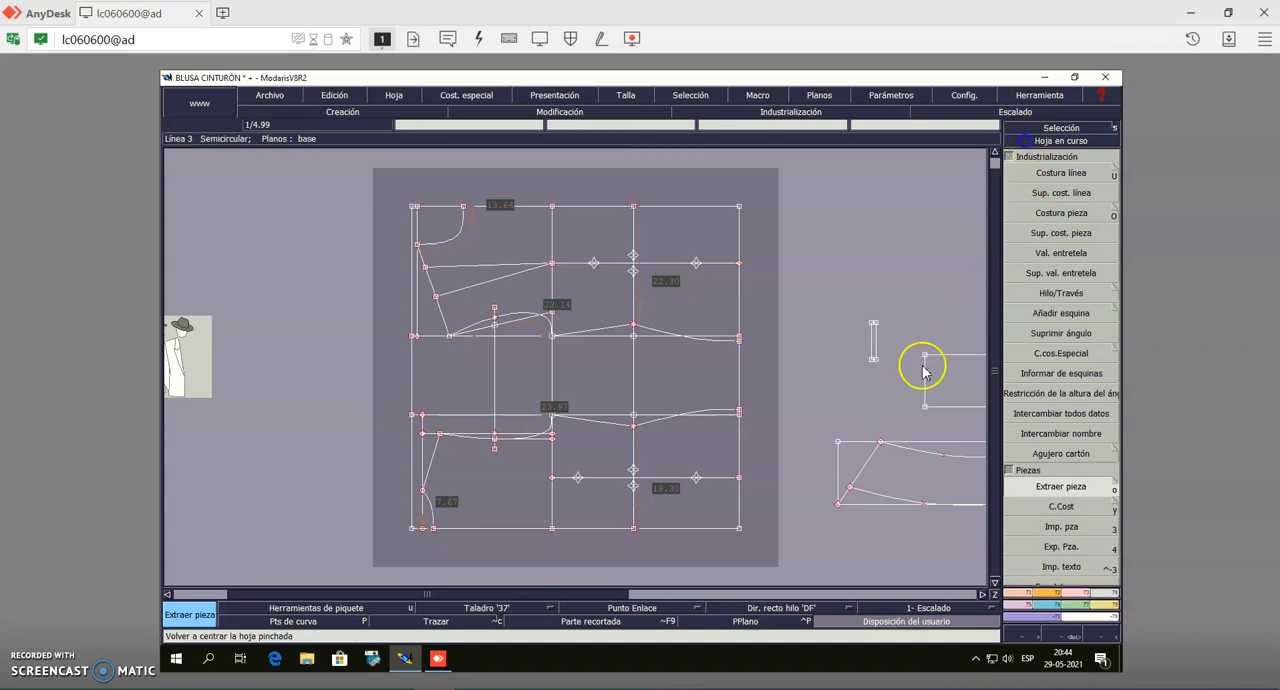
{"action": "left_click", "coordinate": [889, 484]}
{"action": "left_click", "coordinate": [1043, 488]}
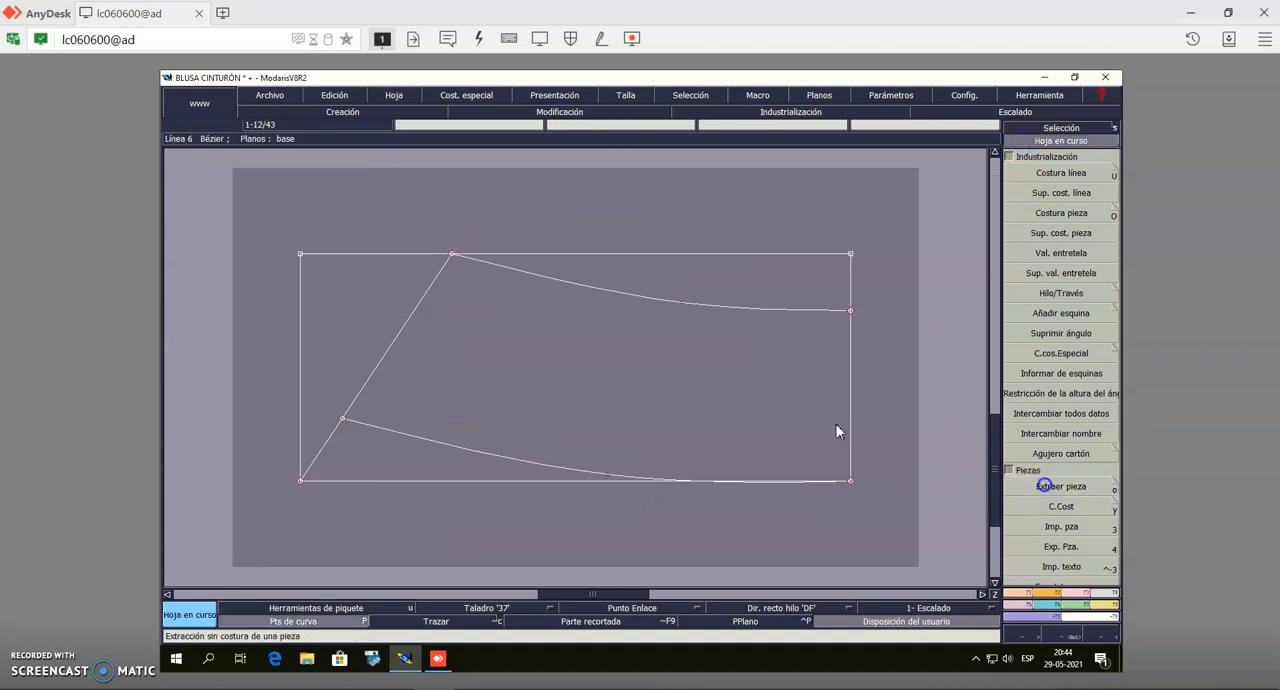
{"action": "left_click", "coordinate": [635, 405]}
{"action": "right_click", "coordinate": [636, 408]}
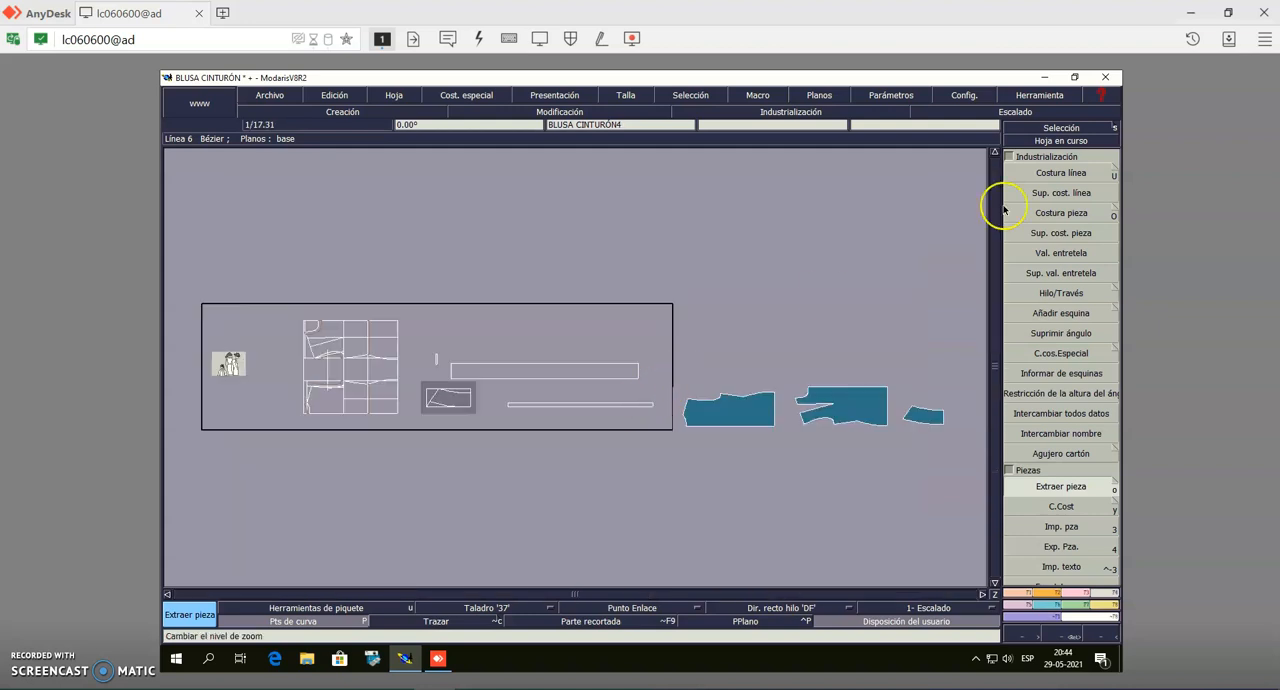
Extract the wide rectangle and the small vertical strip as separate pattern pieces
{"action": "left_click", "coordinate": [1055, 143]}
{"action": "left_click", "coordinate": [605, 367]}
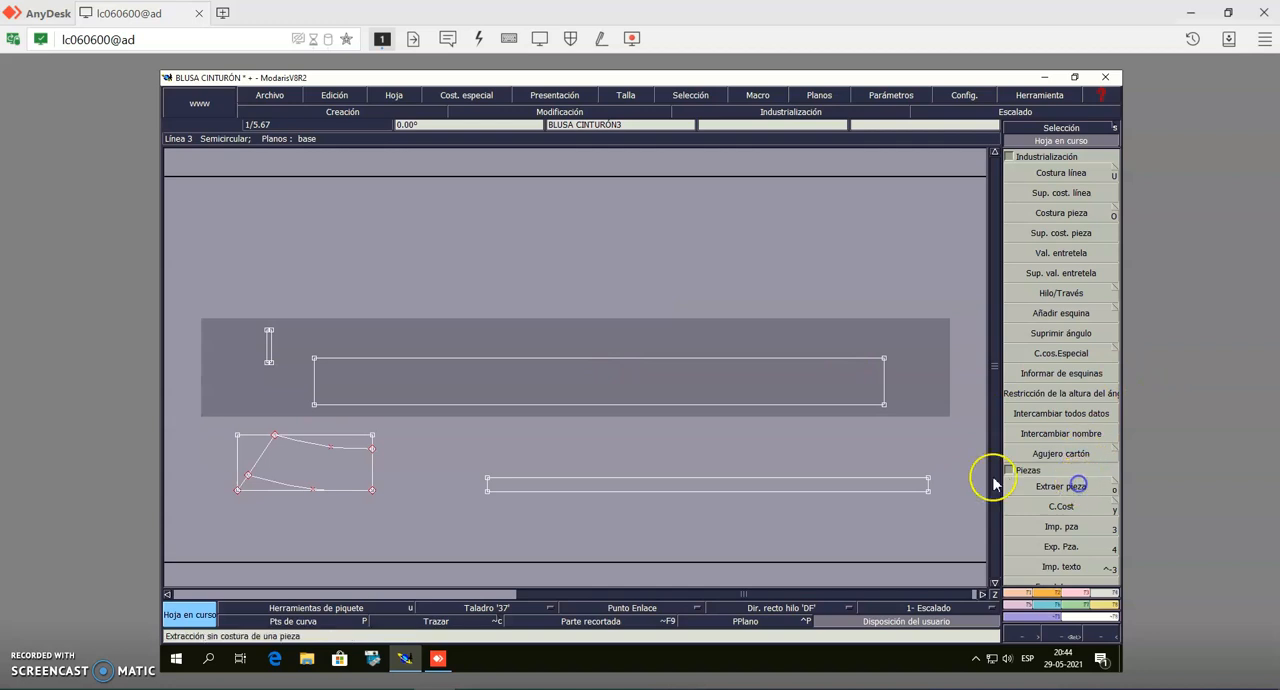
{"action": "left_click", "coordinate": [1075, 486]}
{"action": "left_click", "coordinate": [709, 404]}
{"action": "left_click", "coordinate": [271, 348]}
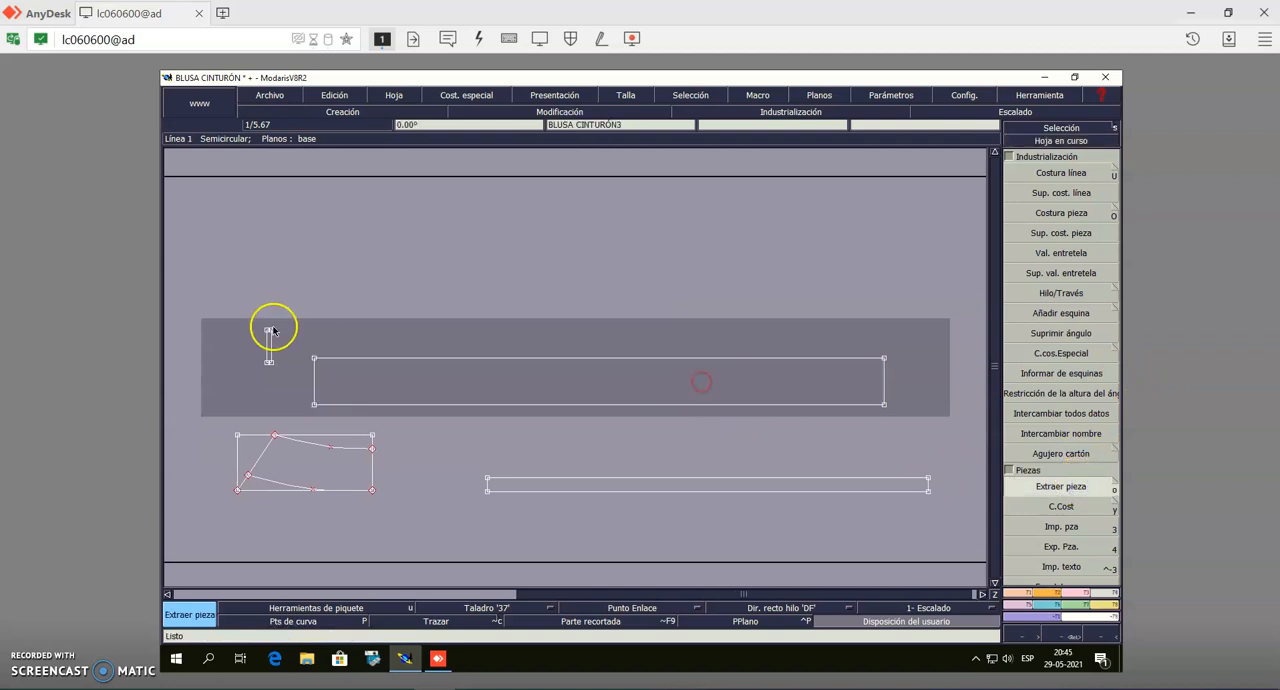
{"action": "right_click", "coordinate": [268, 350]}
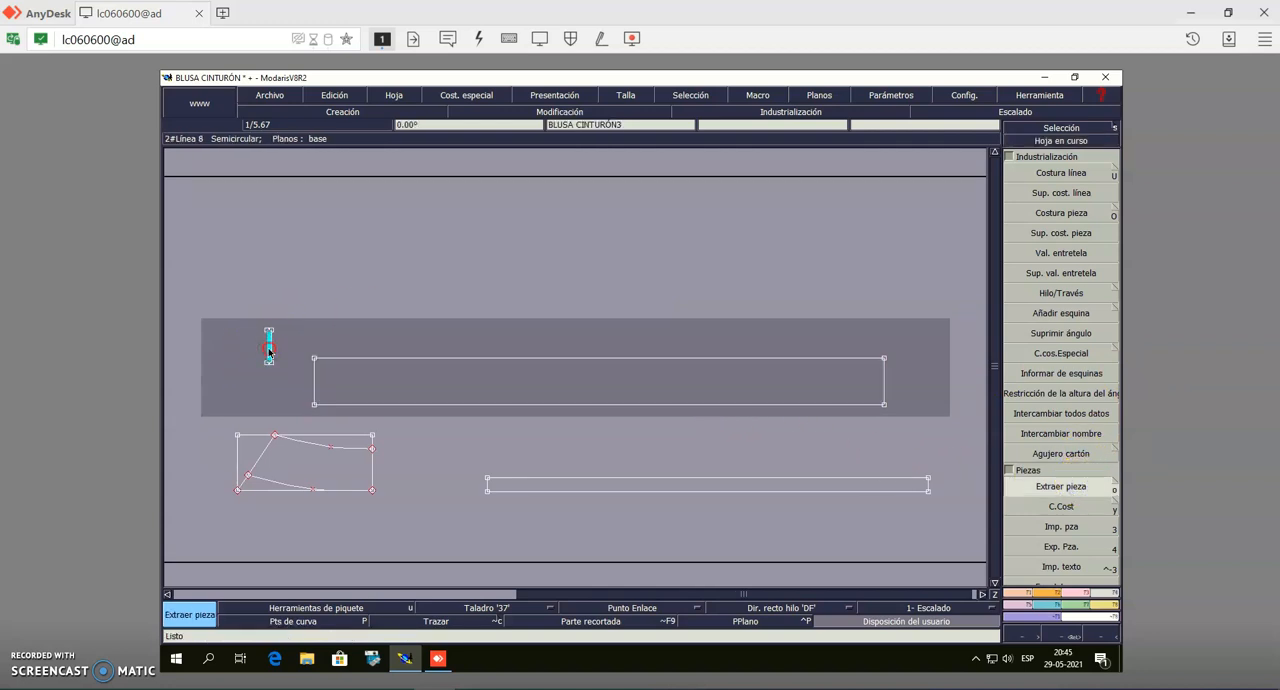
Extract the long narrow belt strip as a pattern piece
{"action": "left_click", "coordinate": [618, 487]}
{"action": "left_click", "coordinate": [620, 488]}
{"action": "right_click", "coordinate": [620, 487]}
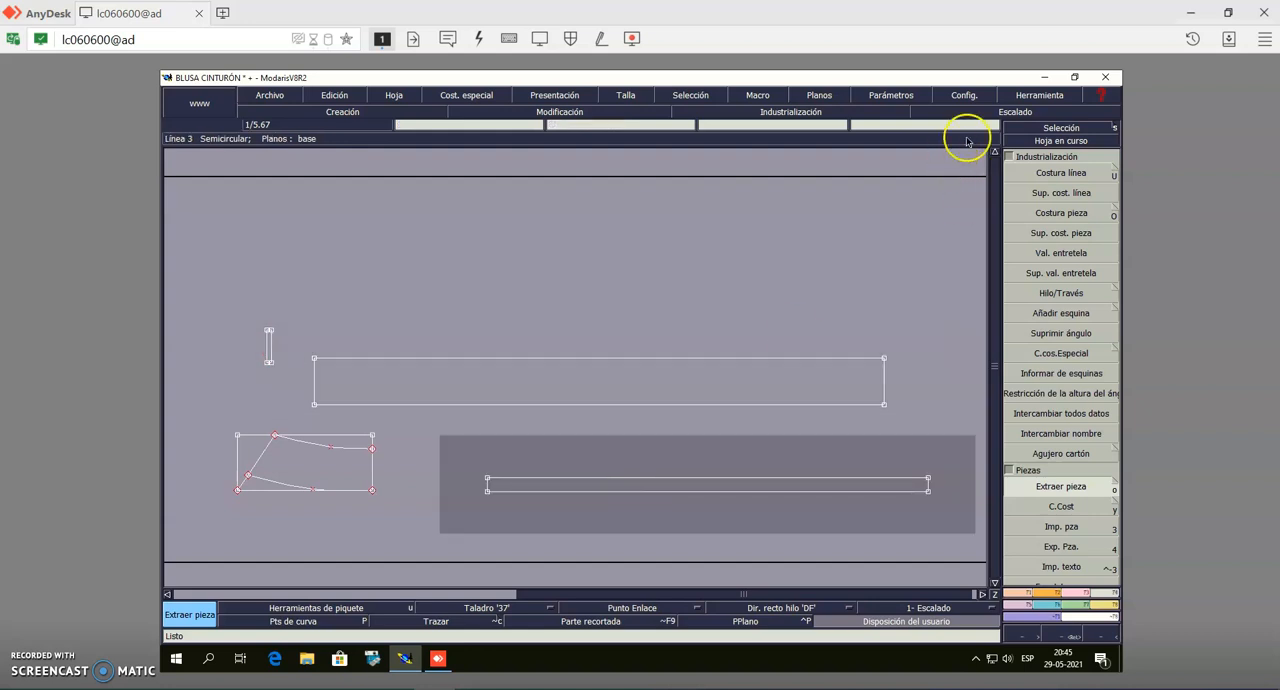
Add a 1.00 cm seam allowance to all four edges of the extracted wide rectangular piece
{"action": "left_click", "coordinate": [997, 150]}
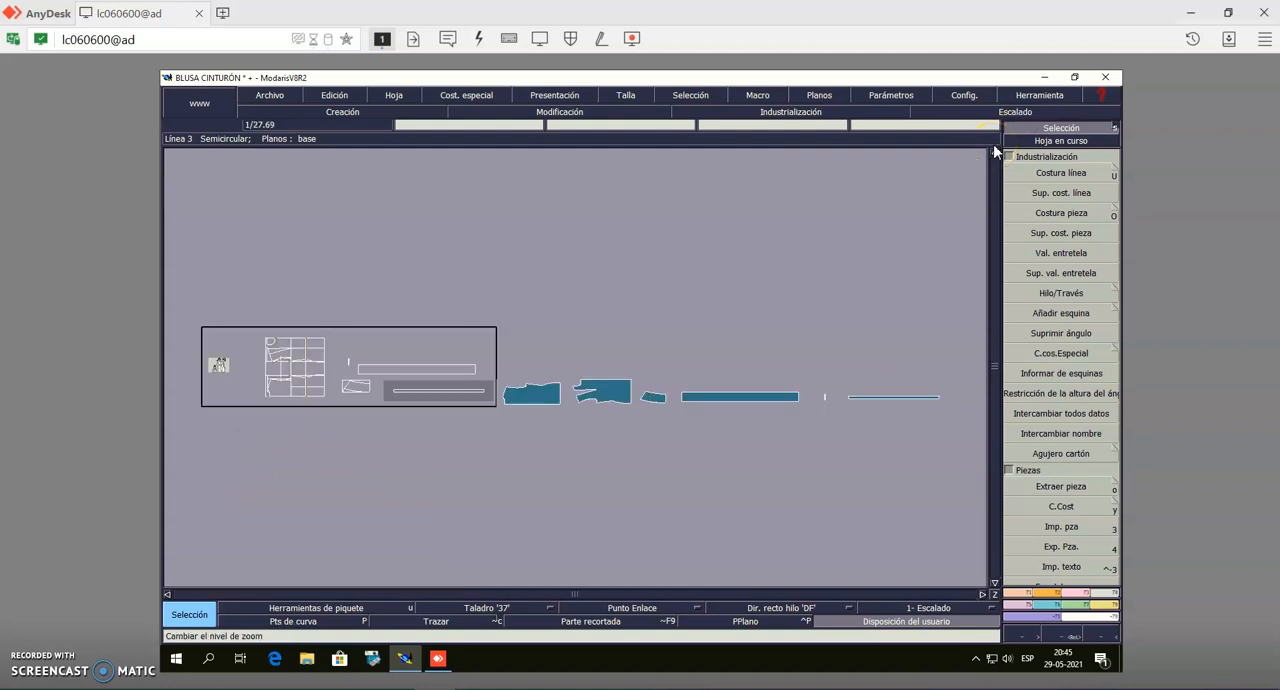
{"action": "left_click", "coordinate": [1060, 143]}
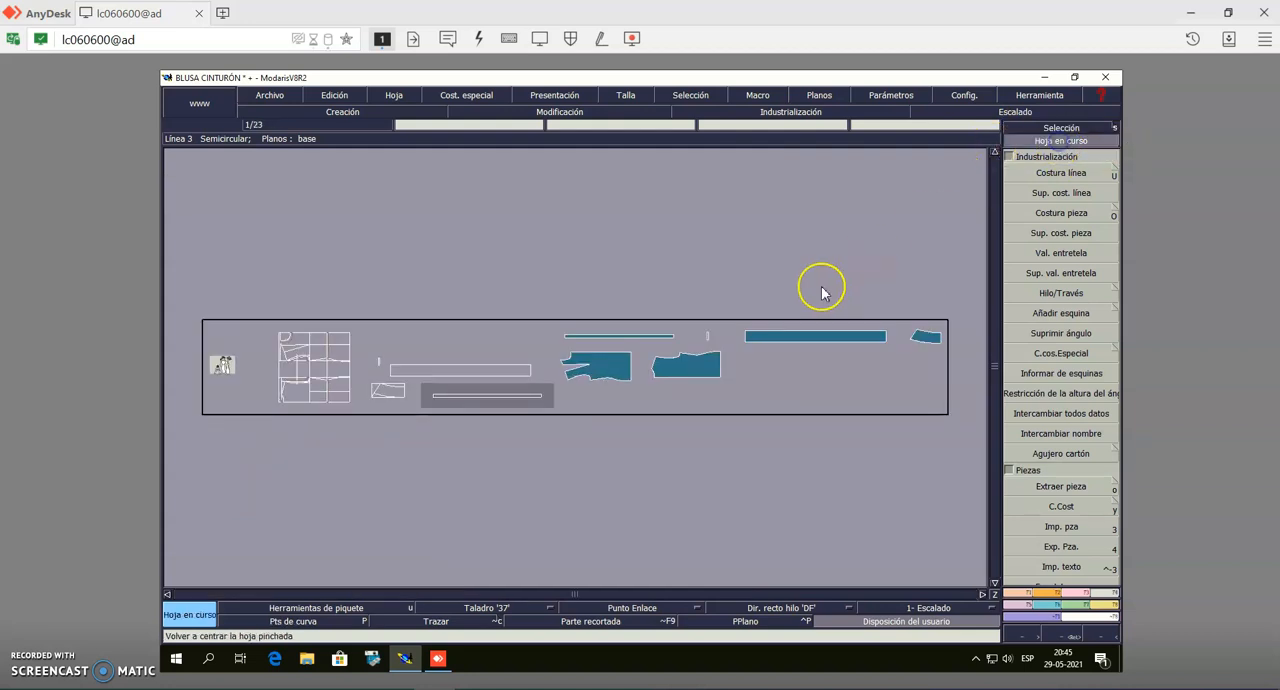
{"action": "left_click", "coordinate": [808, 339]}
{"action": "left_click", "coordinate": [1061, 128]}
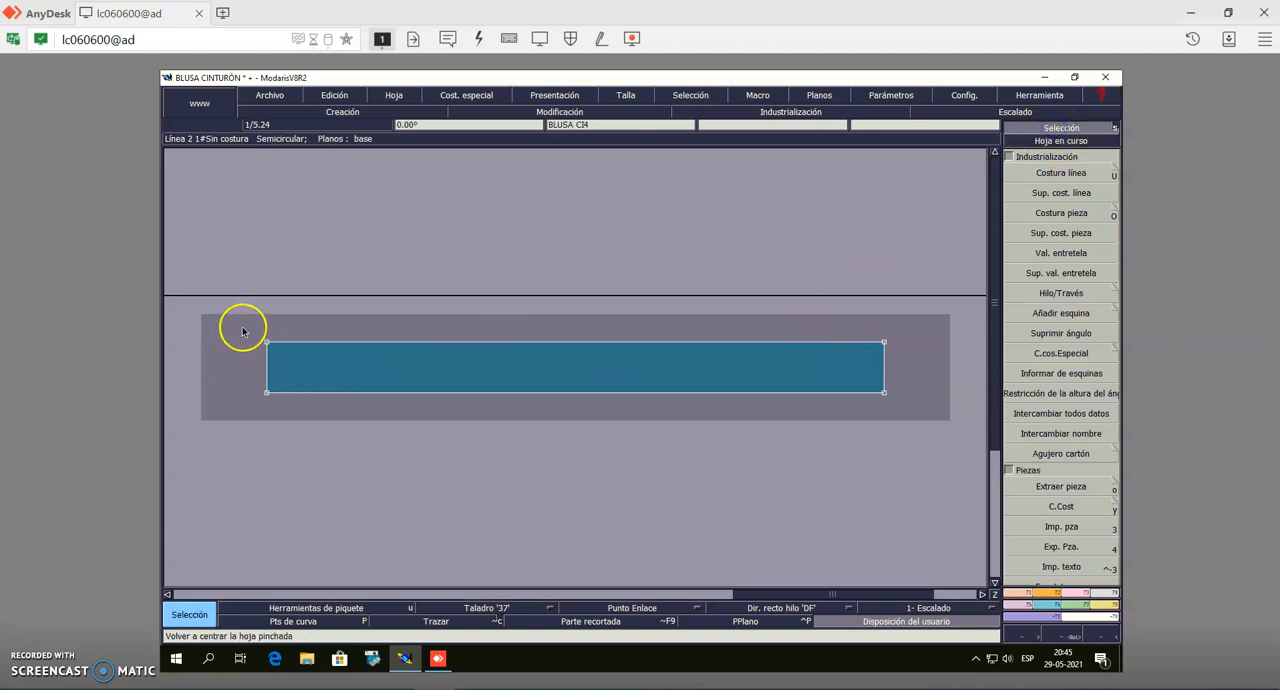
{"action": "left_click_drag", "start_coordinate": [247, 321], "coordinate": [908, 412]}
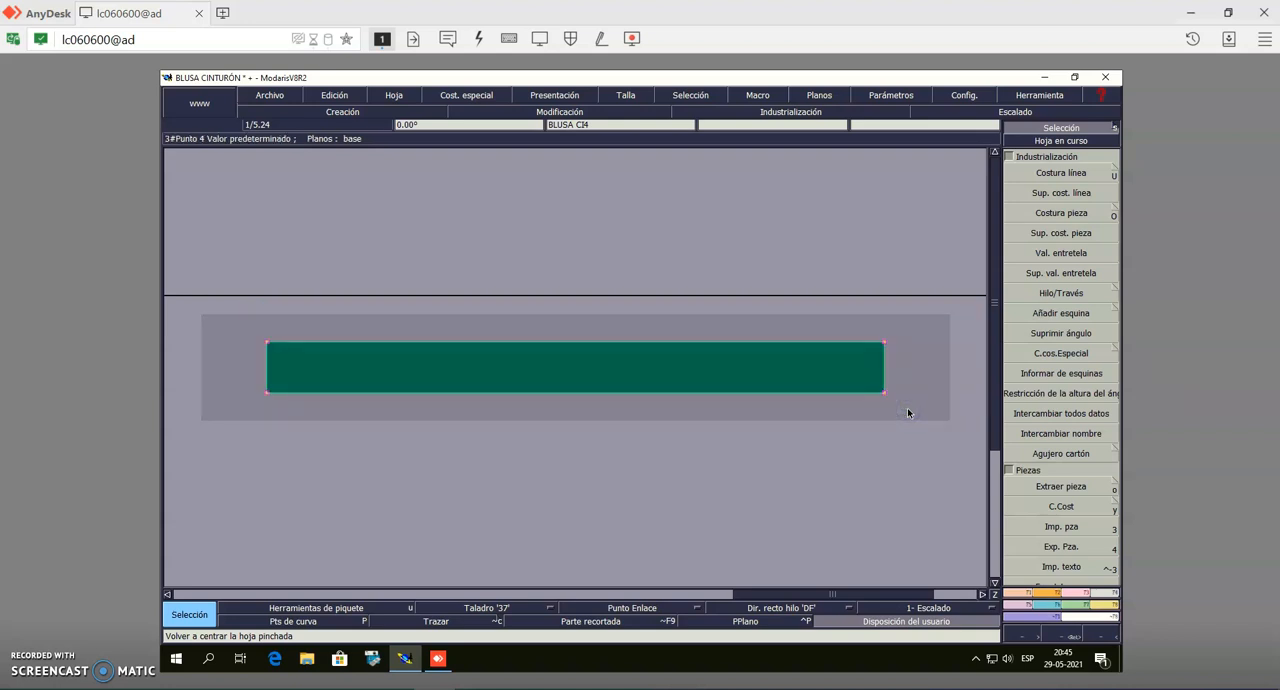
{"action": "left_click", "coordinate": [1070, 175]}
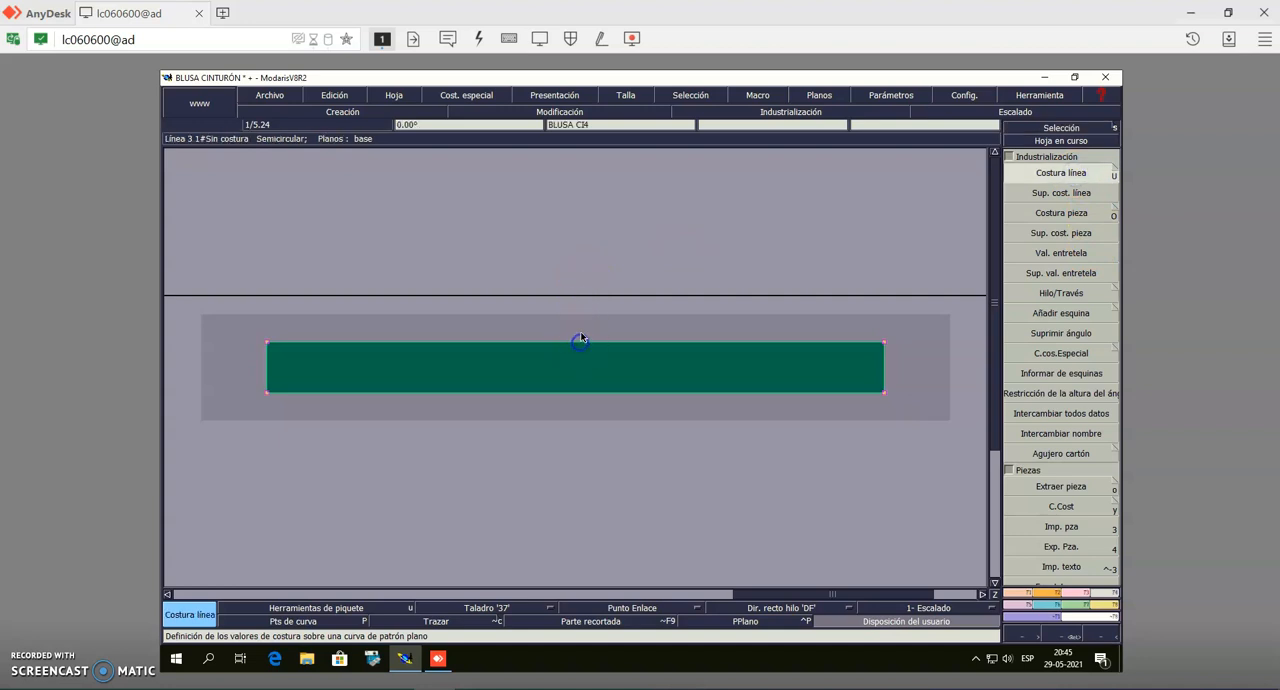
{"action": "left_click", "coordinate": [581, 340]}
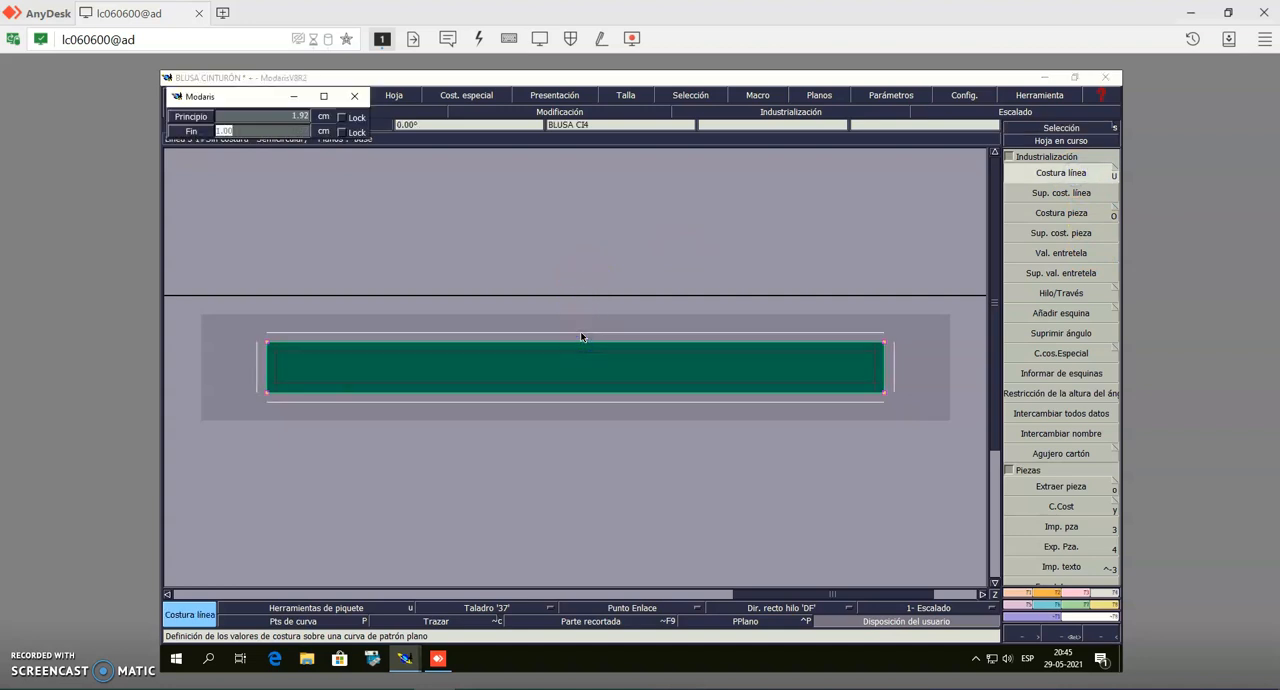
{"action": "key", "text": "Return"}
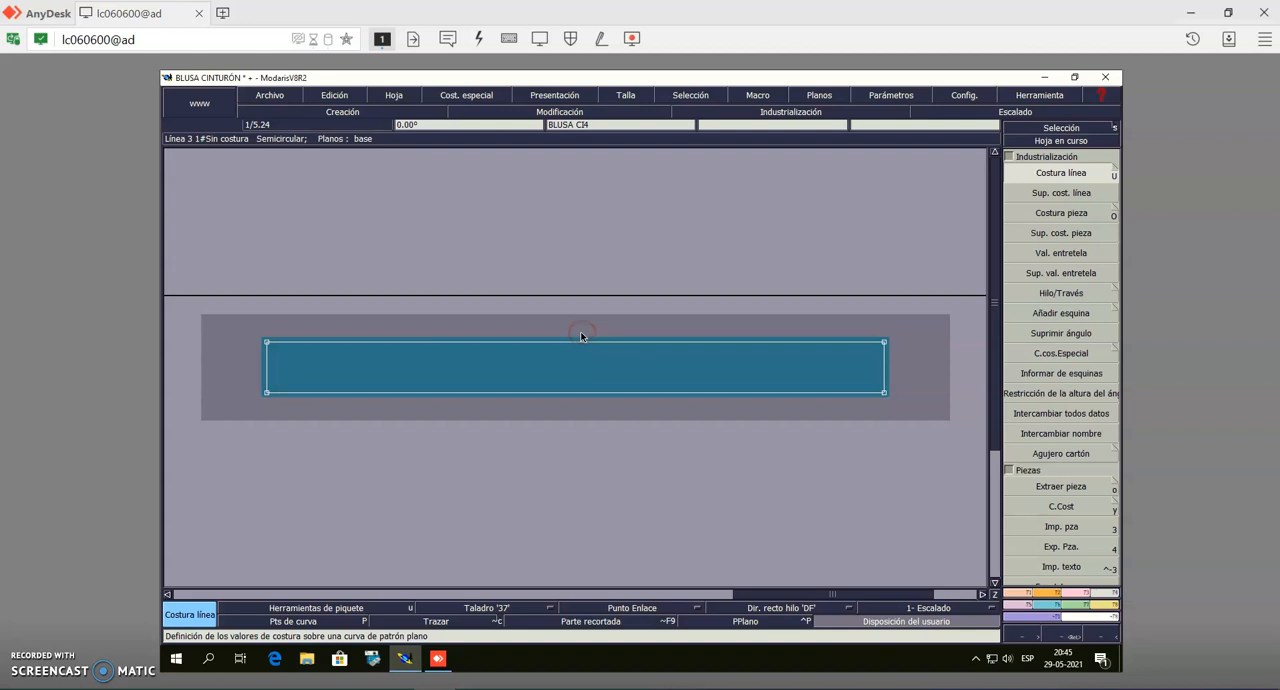
Add an equal seam allowance to all four edges of the extracted small vertical strip
{"action": "left_click", "coordinate": [966, 598]}
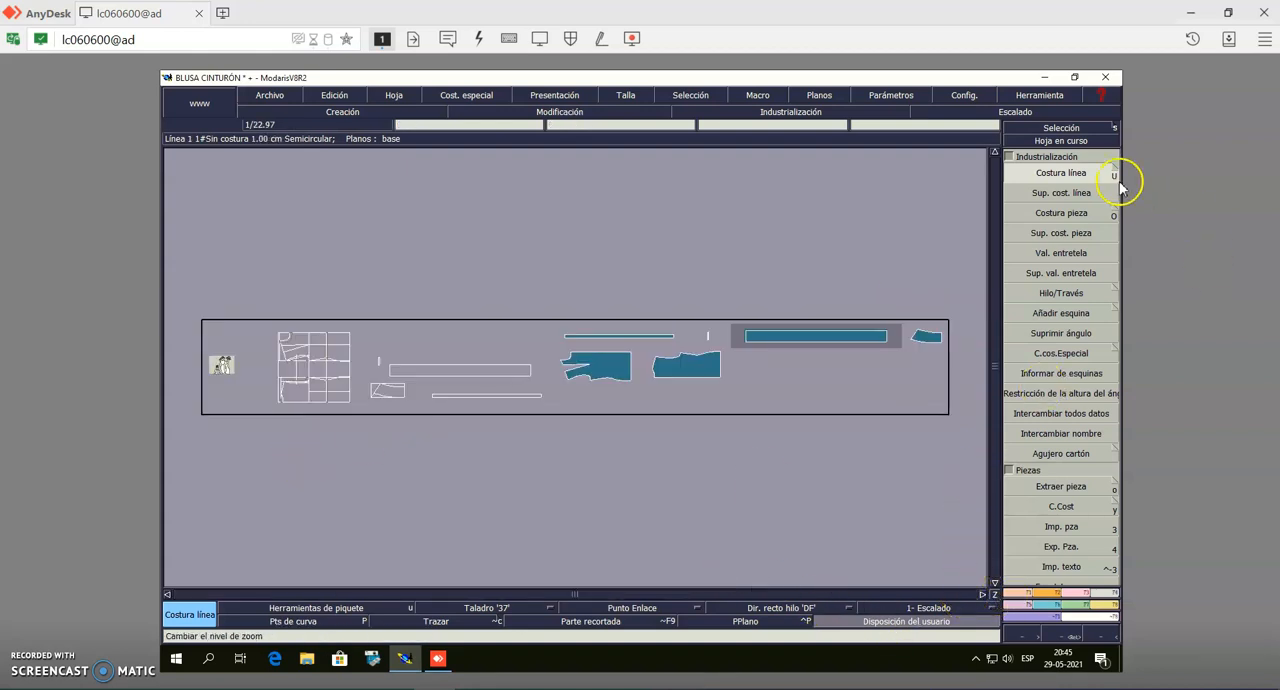
{"action": "left_click", "coordinate": [1077, 141]}
{"action": "left_click", "coordinate": [709, 334]}
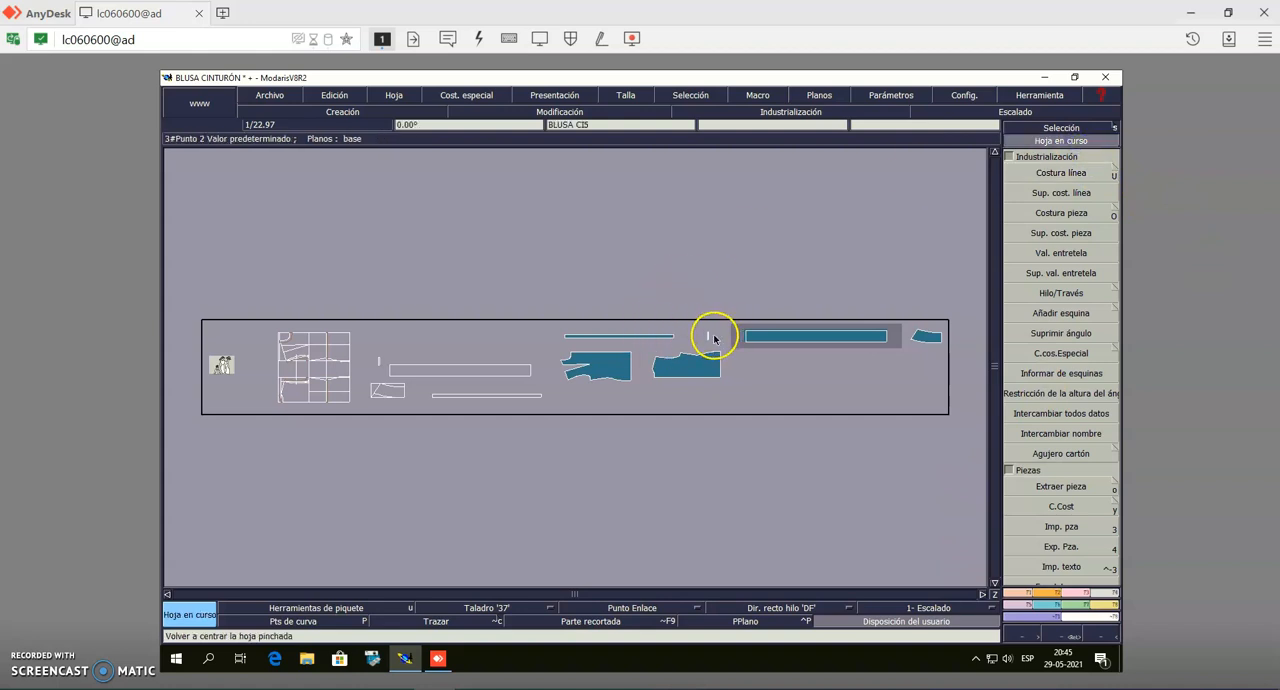
{"action": "left_click", "coordinate": [1051, 128]}
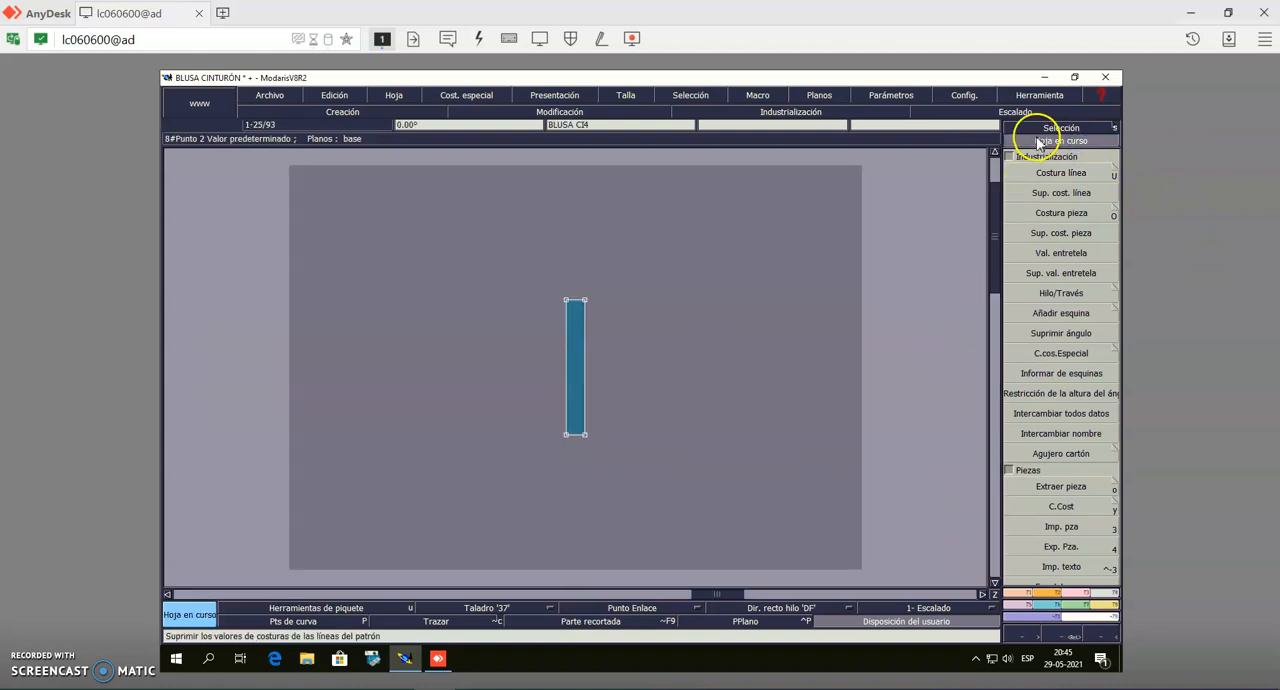
{"action": "left_click", "coordinate": [546, 263]}
{"action": "left_click_drag", "start_coordinate": [582, 460], "coordinate": [610, 462]}
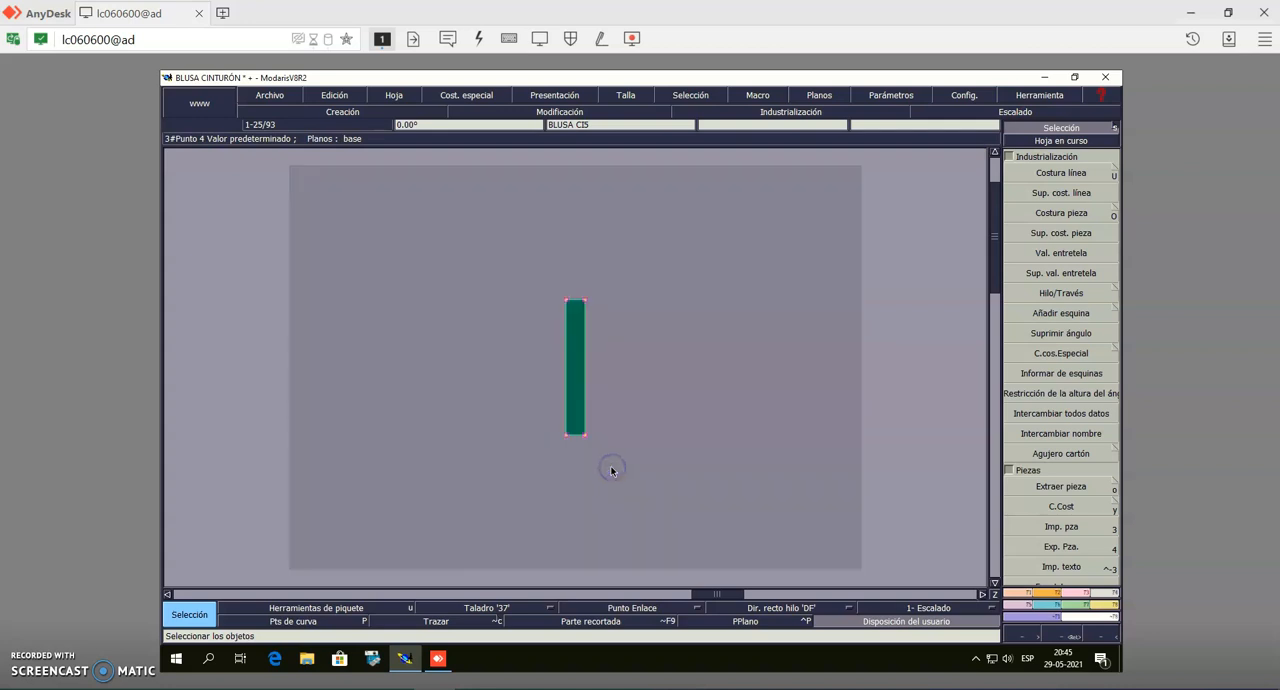
{"action": "left_click", "coordinate": [1015, 175]}
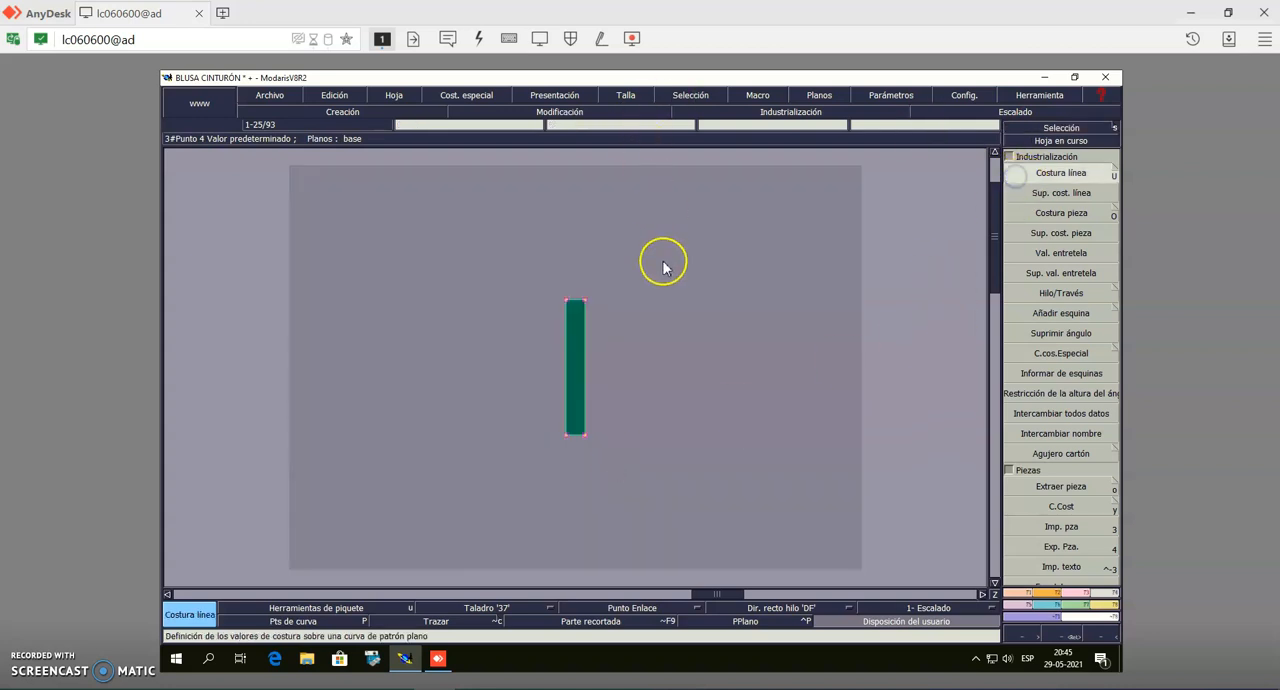
{"action": "left_click", "coordinate": [578, 303]}
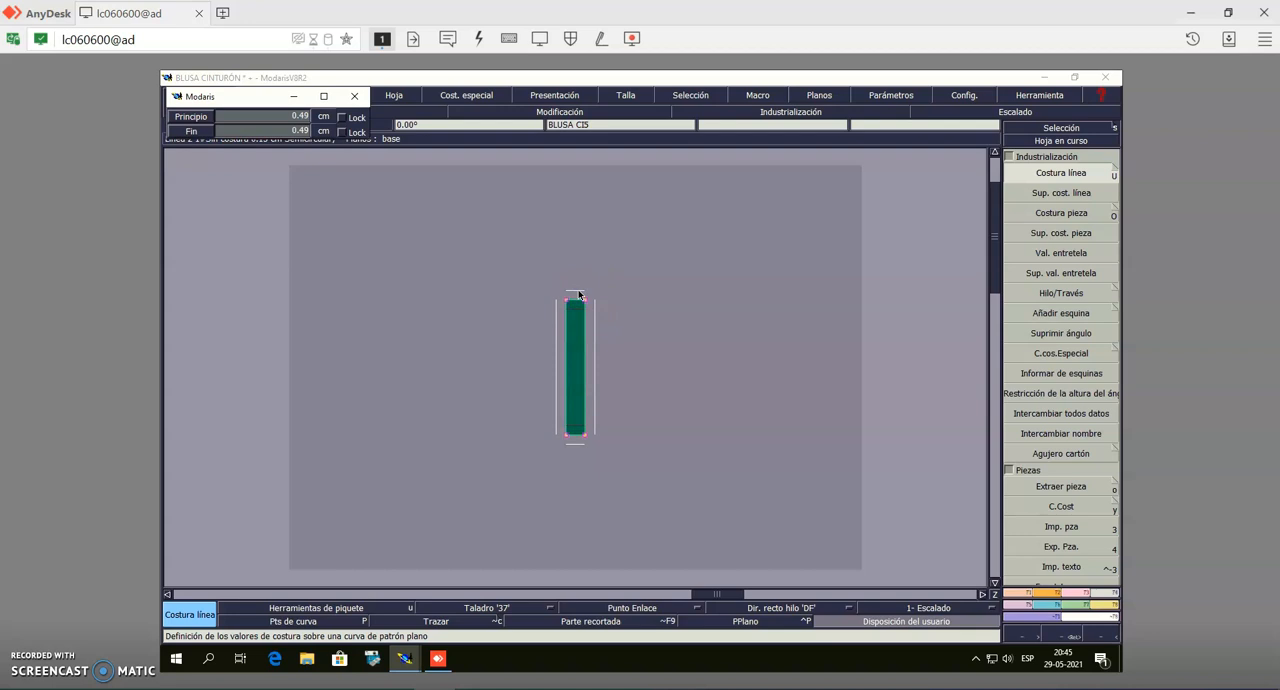
{"action": "key", "text": "Return"}
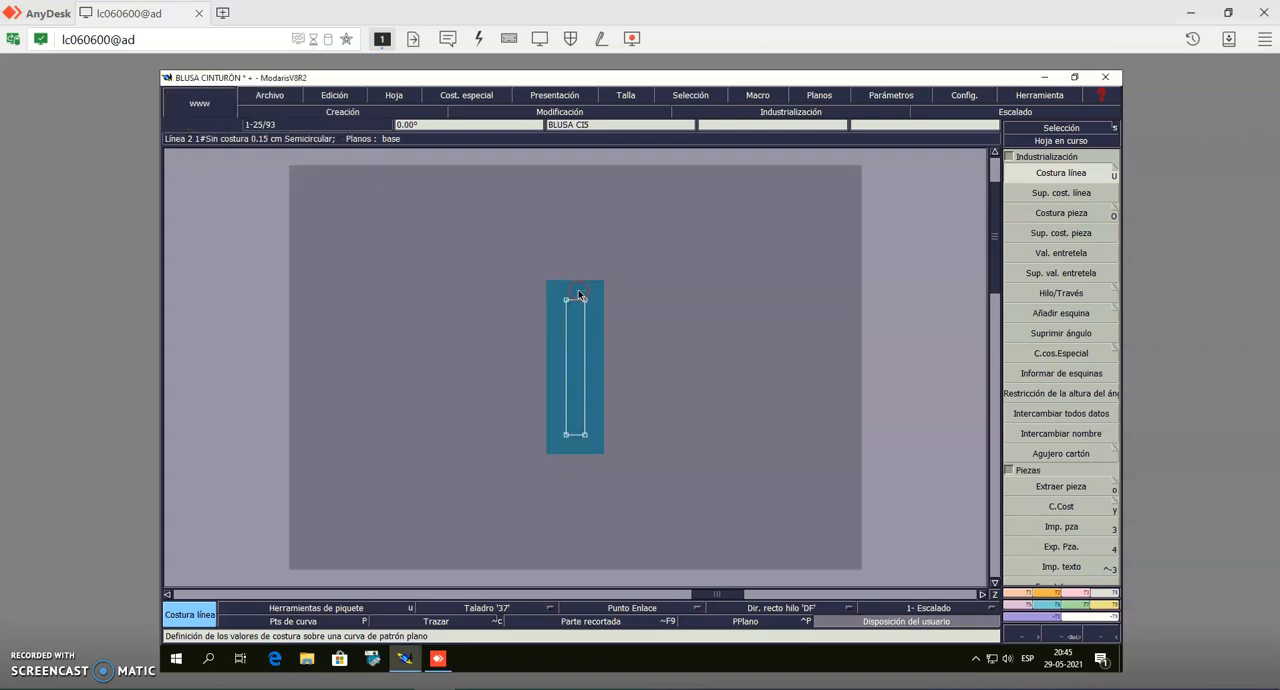
Add a line seam allowance along the slanted end of the extracted curved piece
{"action": "key", "text": "j"}
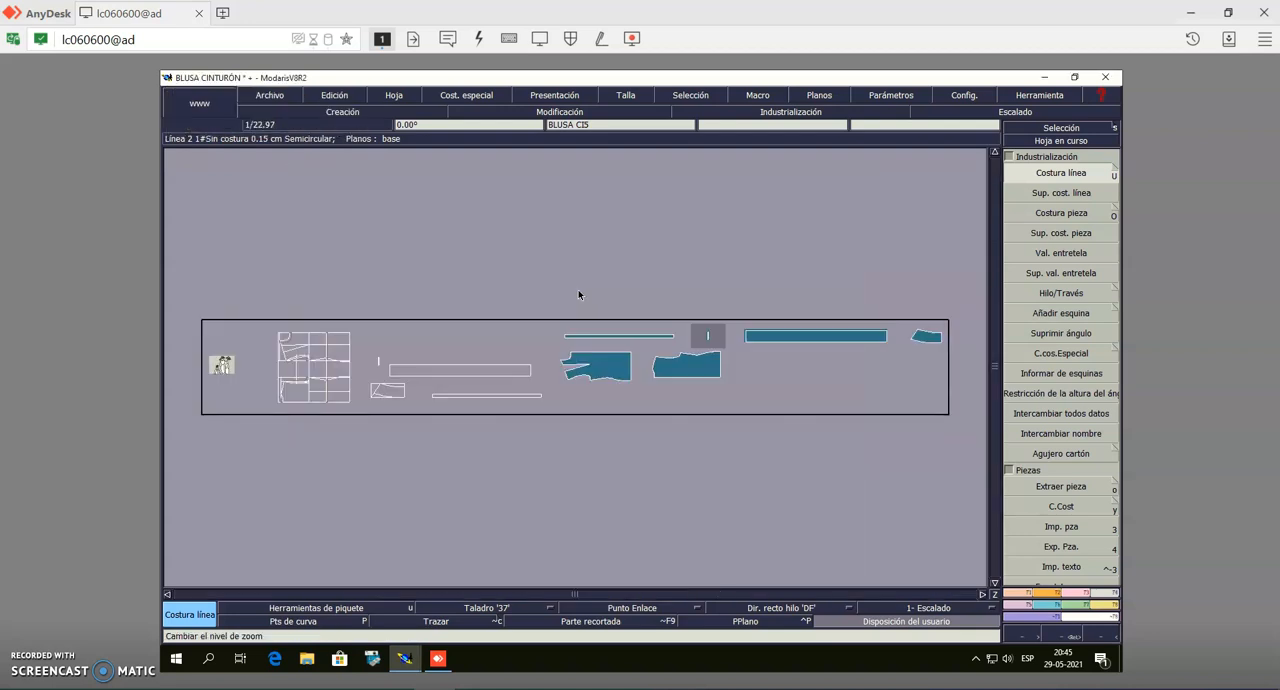
{"action": "left_click", "coordinate": [1057, 141]}
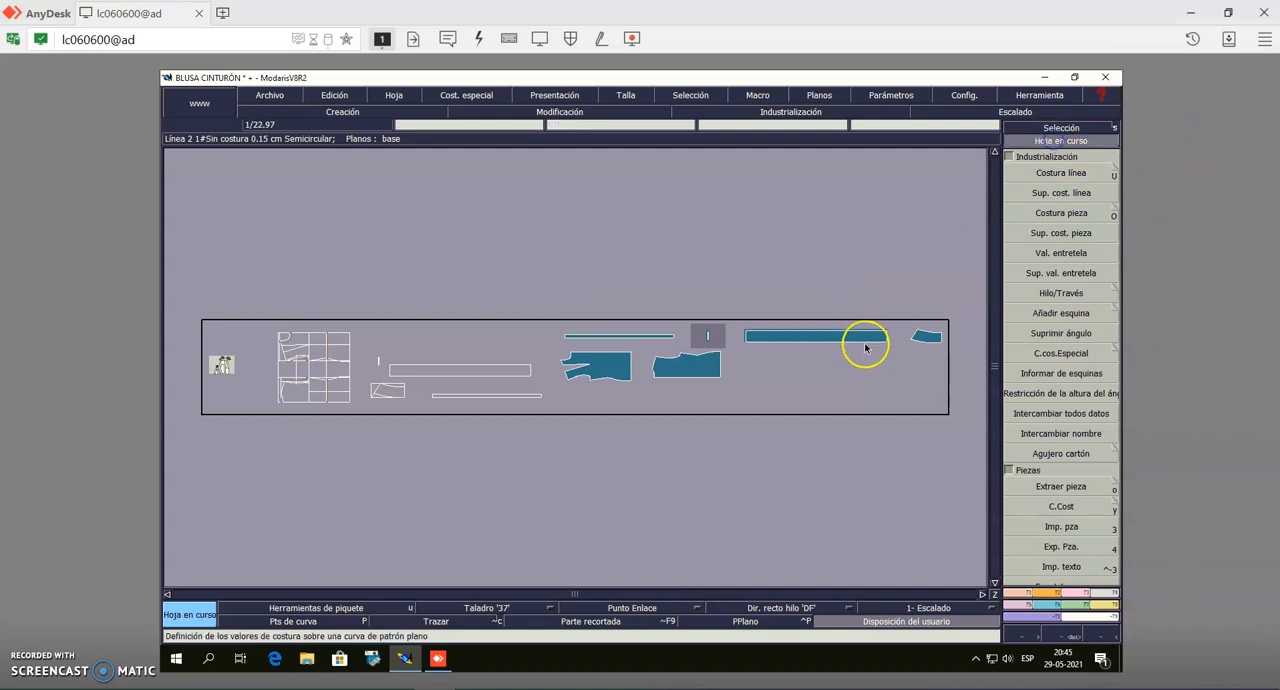
{"action": "left_click", "coordinate": [923, 340]}
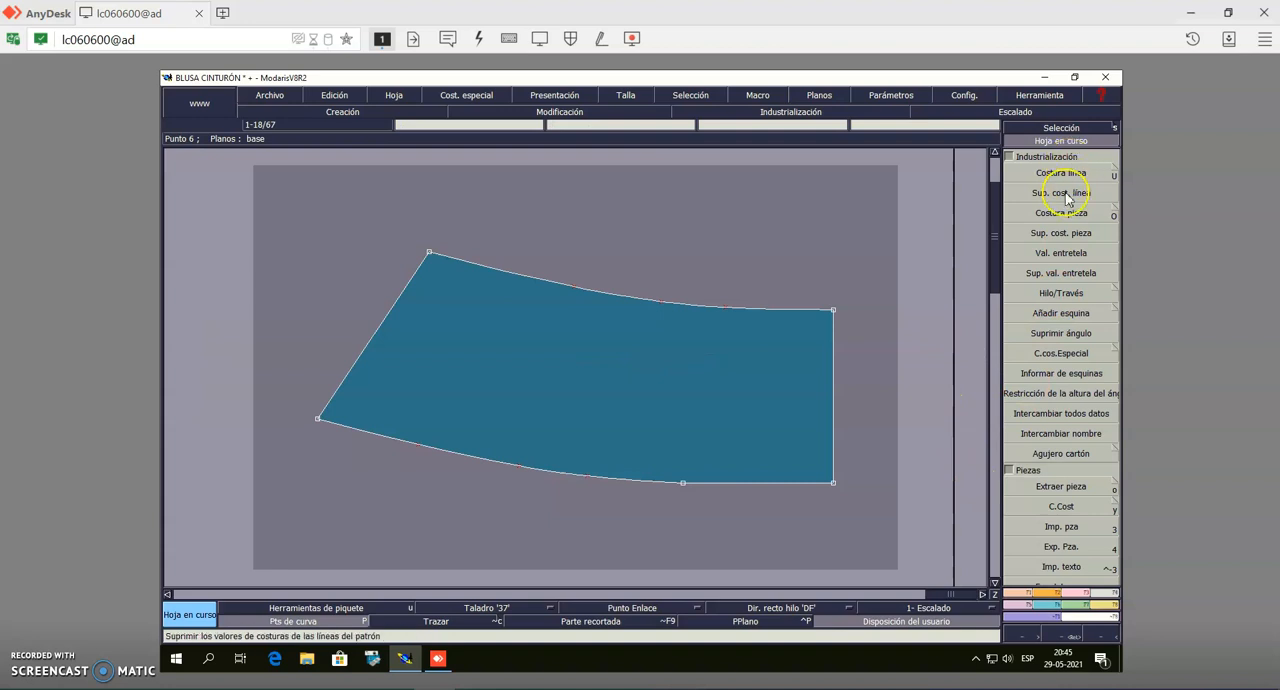
{"action": "left_click", "coordinate": [1061, 175]}
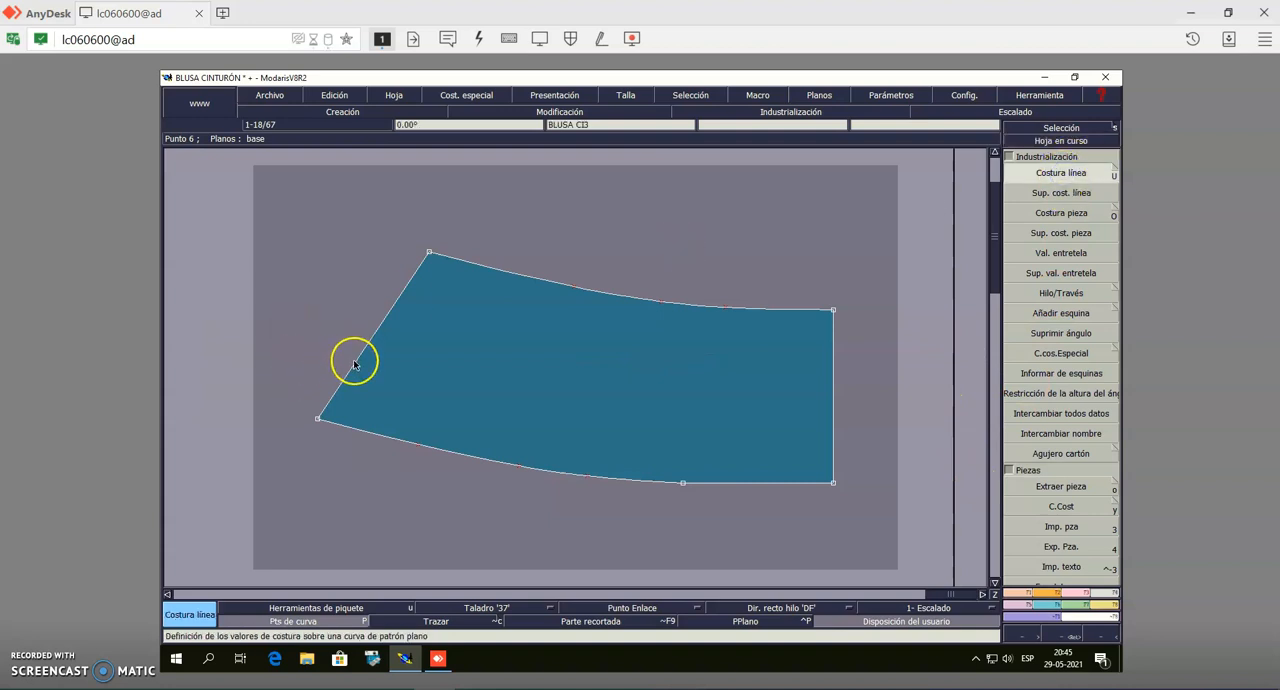
{"action": "left_click", "coordinate": [355, 362]}
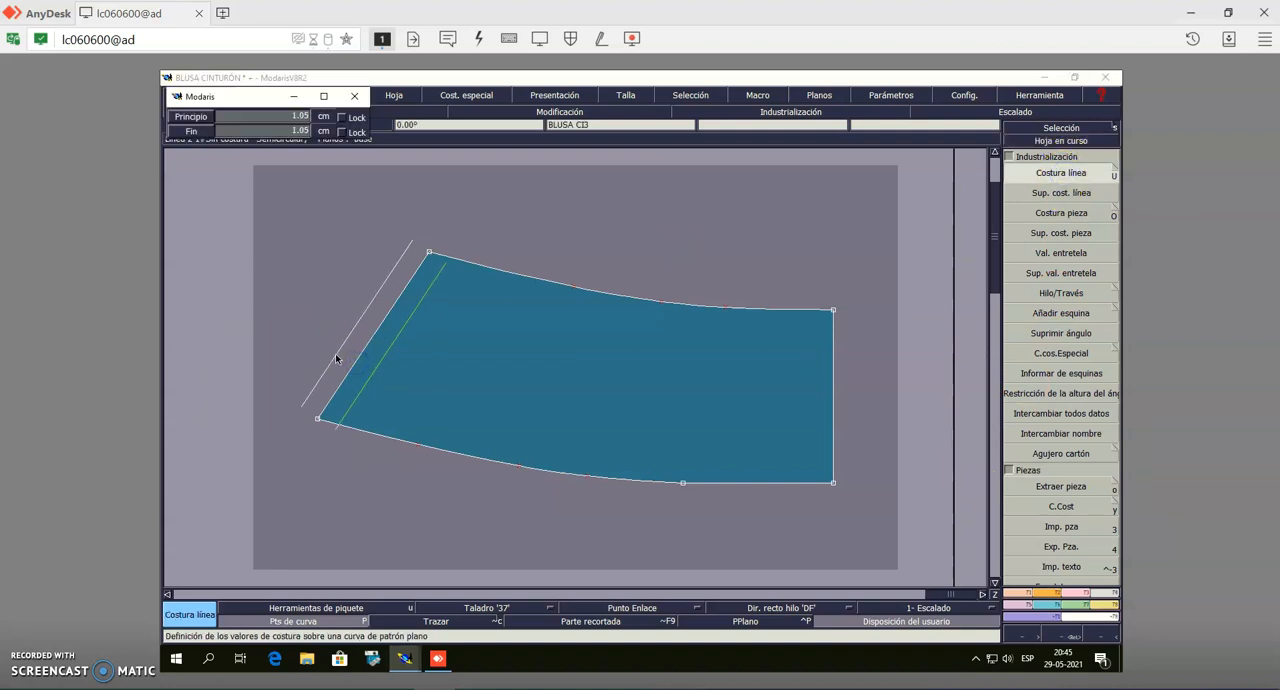
{"action": "left_click", "coordinate": [336, 358]}
Add line seam allowances along the upper curved edge, the lower curved edge and the short straight lower edge of the curved piece
{"action": "left_click", "coordinate": [486, 265]}
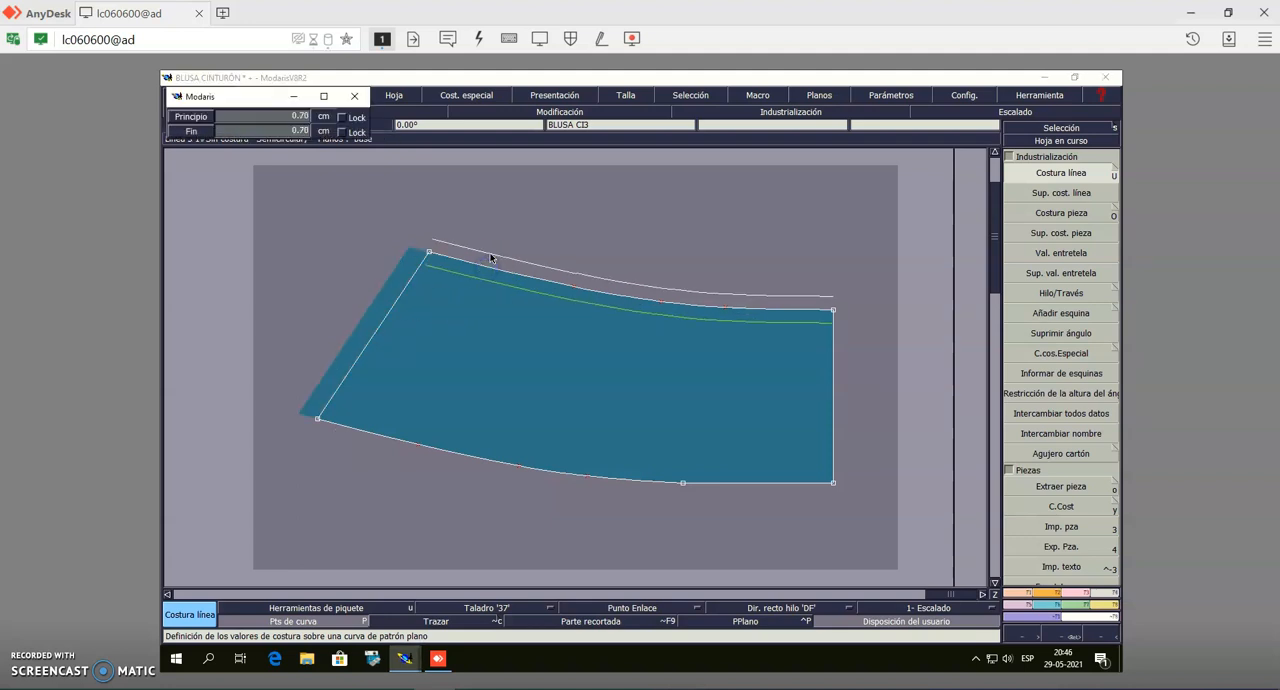
{"action": "left_click", "coordinate": [490, 258]}
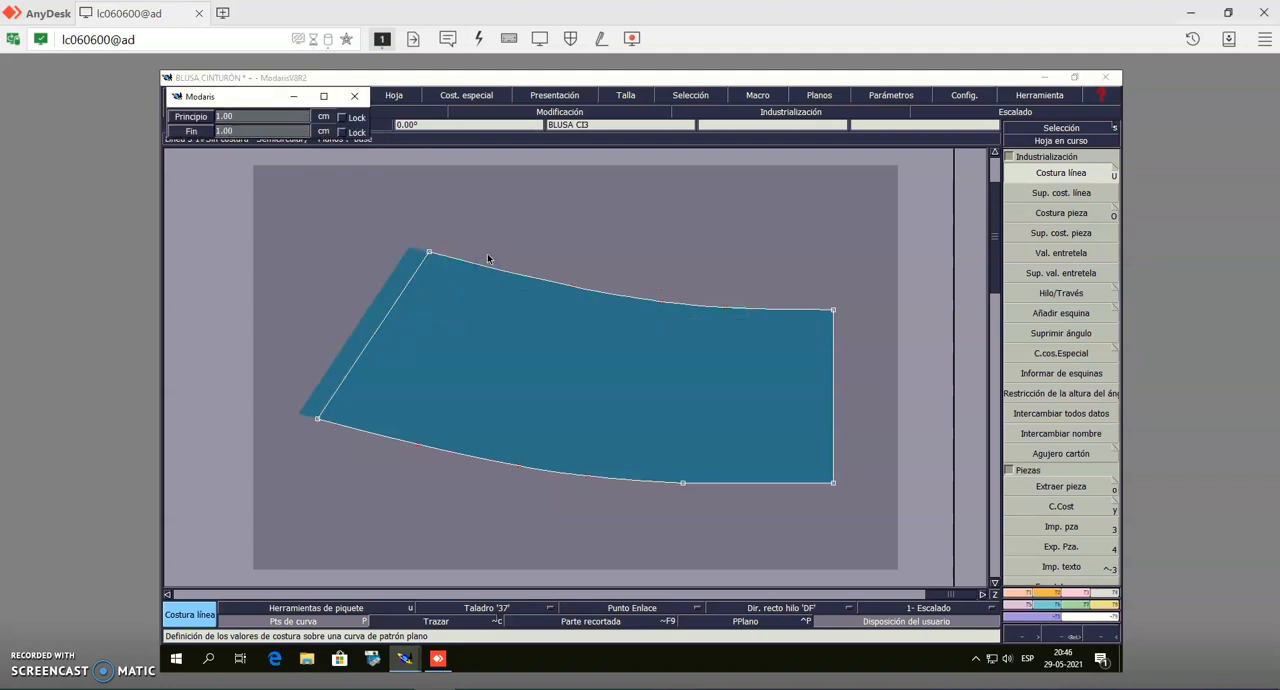
{"action": "left_click", "coordinate": [503, 466]}
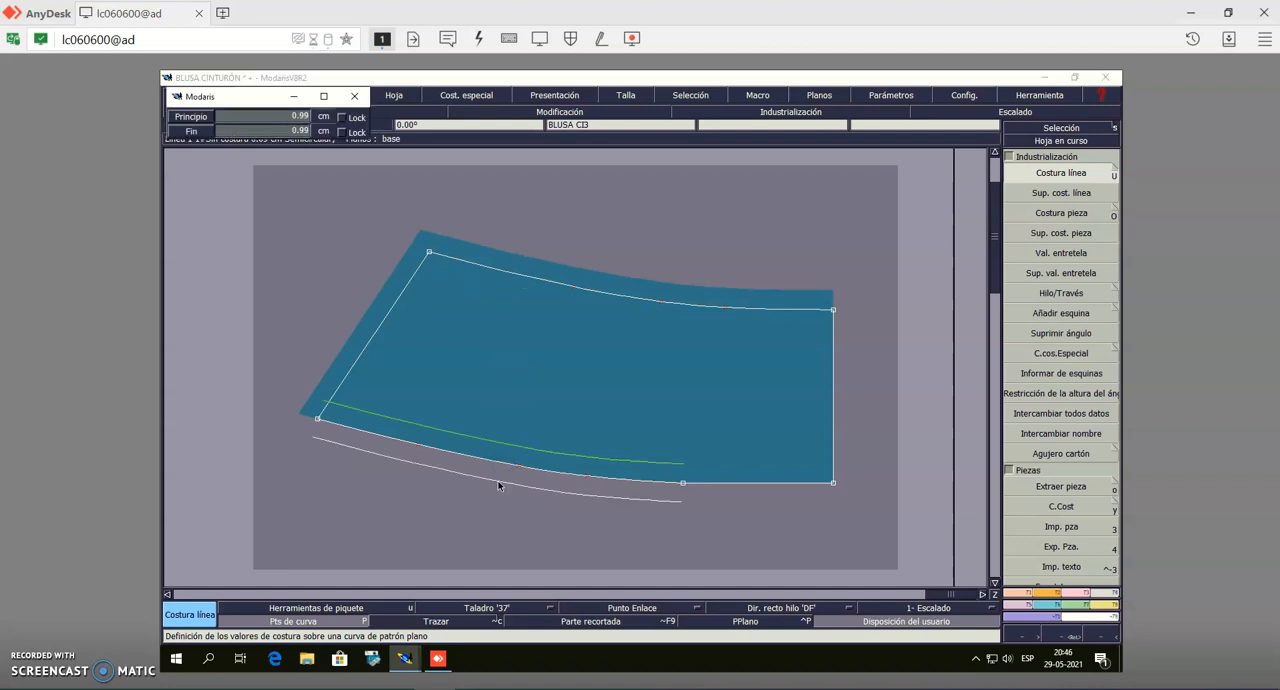
{"action": "left_click", "coordinate": [700, 479]}
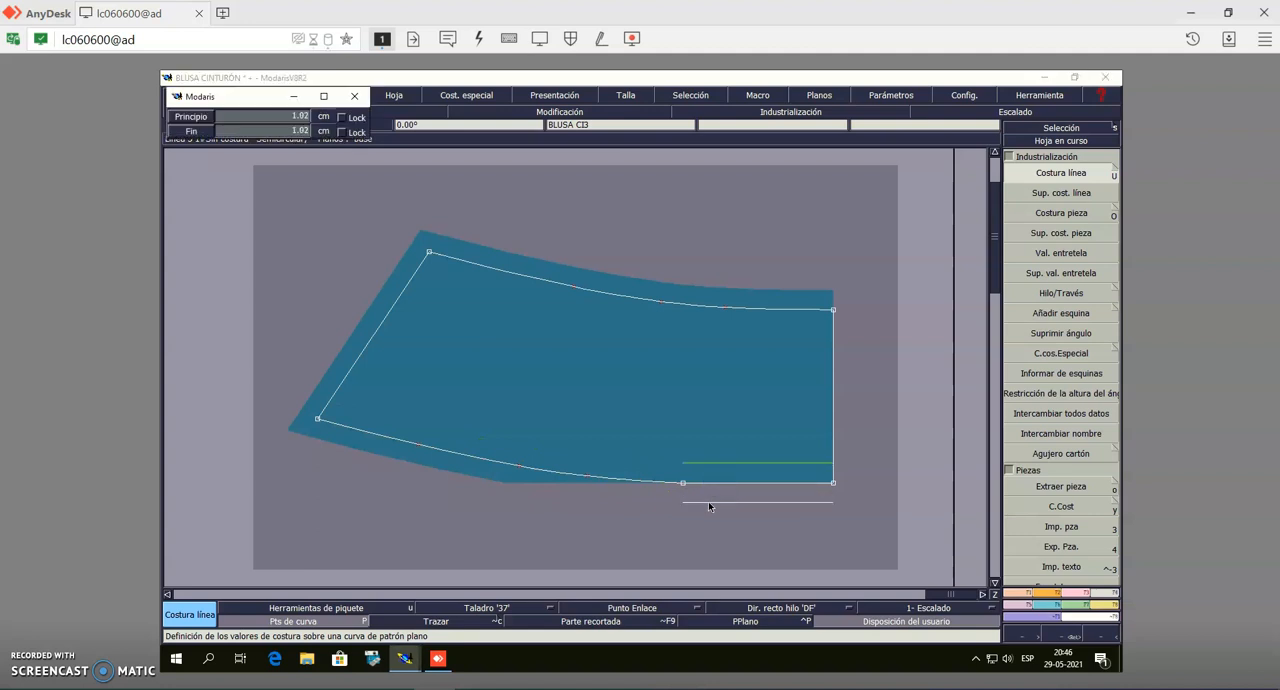
{"action": "left_click", "coordinate": [708, 501]}
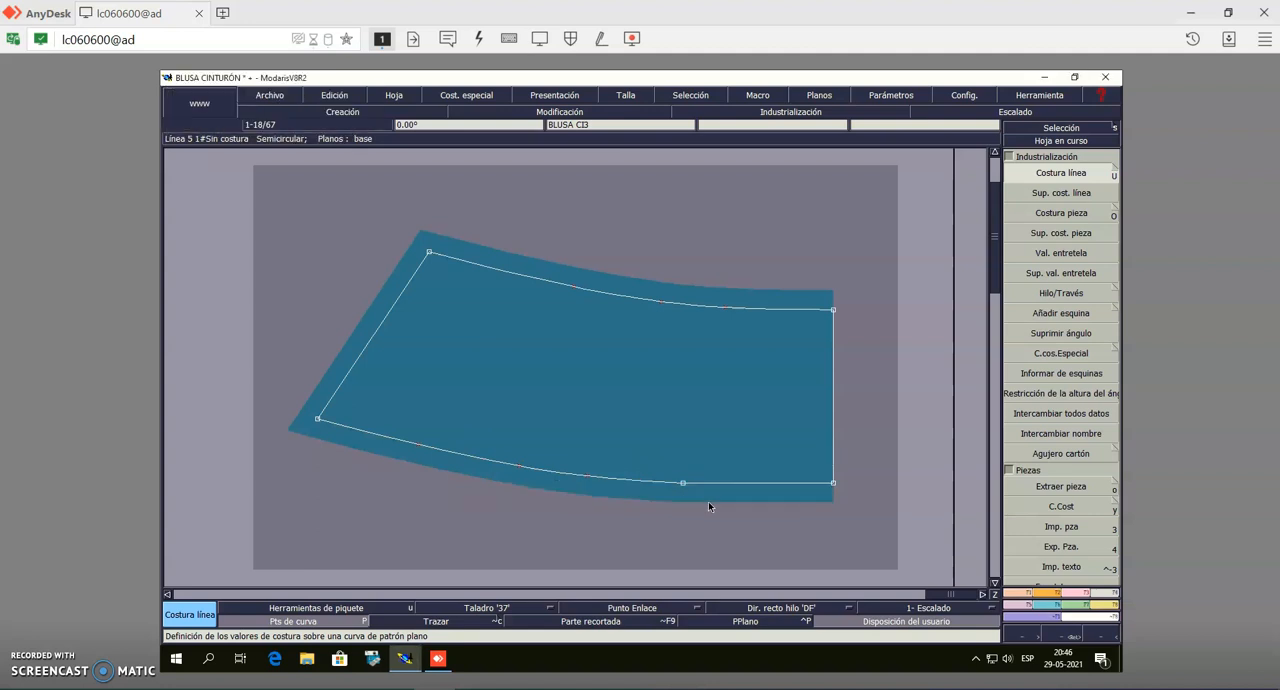
Show the full layout of sheets and make the half back bodice piece the current sheet
{"action": "left_click", "coordinate": [1015, 129]}
{"action": "key", "text": "j"}
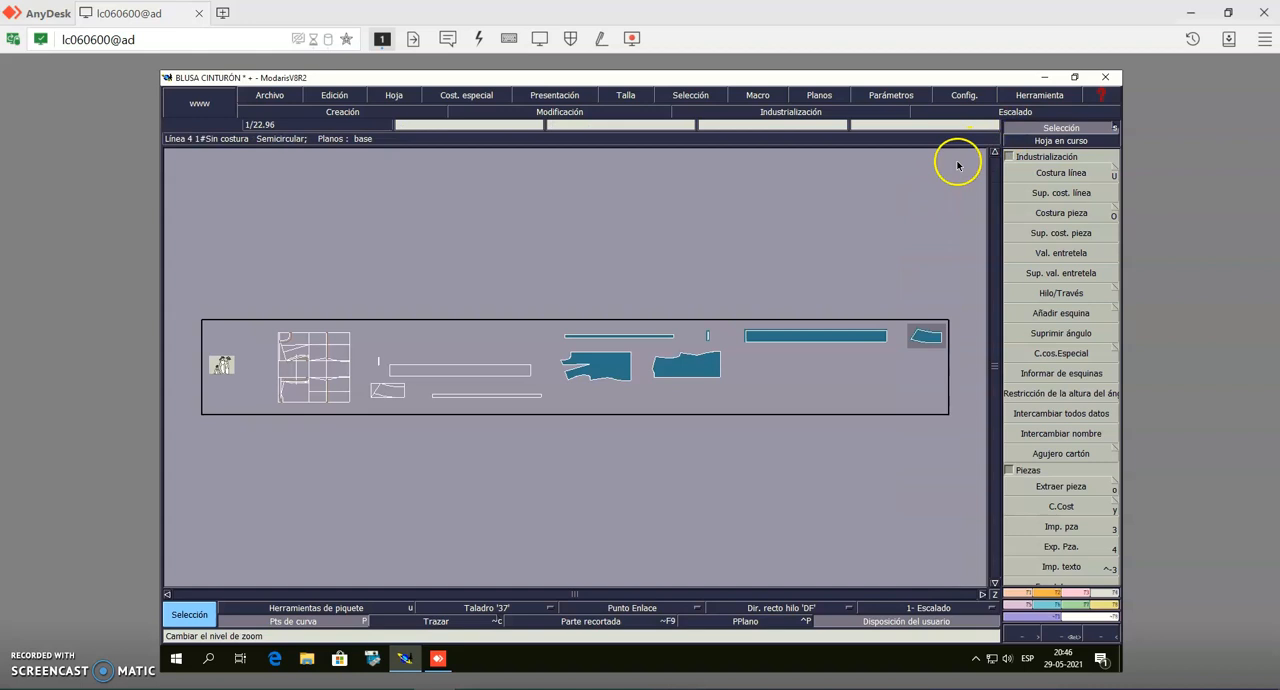
{"action": "left_click", "coordinate": [1066, 142]}
{"action": "left_click", "coordinate": [683, 371]}
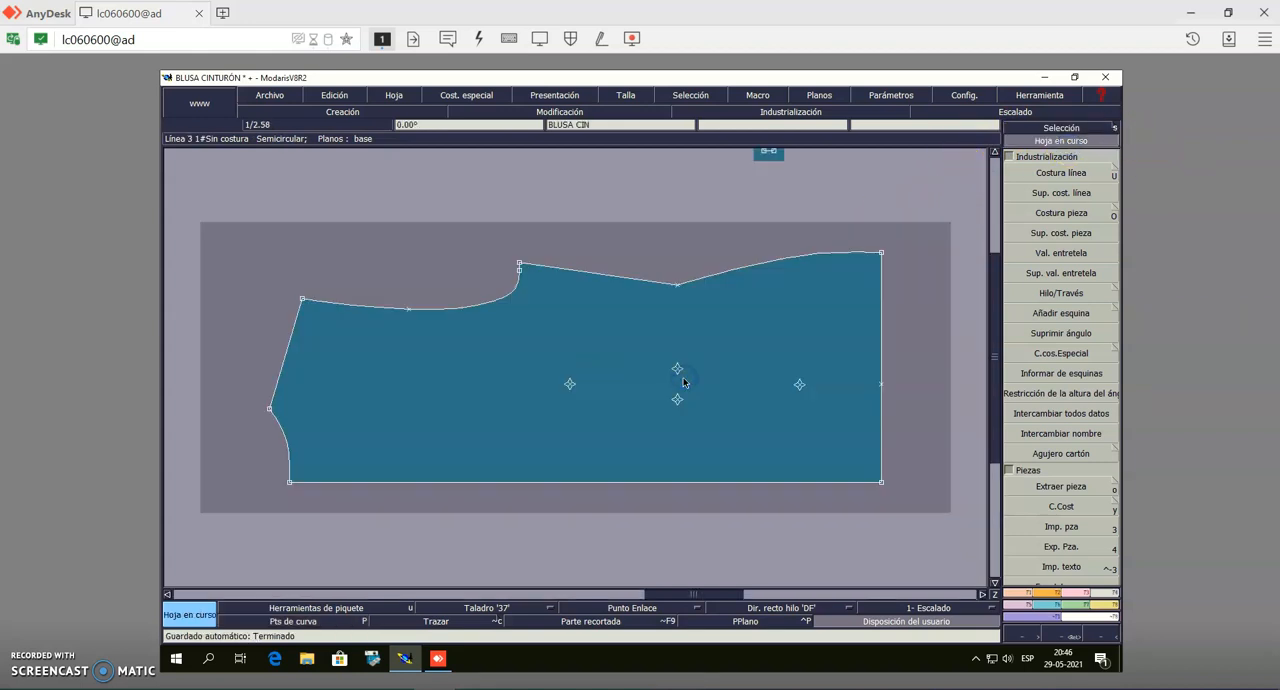
Delete the extra point on the back bodice's armhole curve beside the underarm corner
{"action": "left_click", "coordinate": [759, 287]}
{"action": "left_click", "coordinate": [519, 270]}
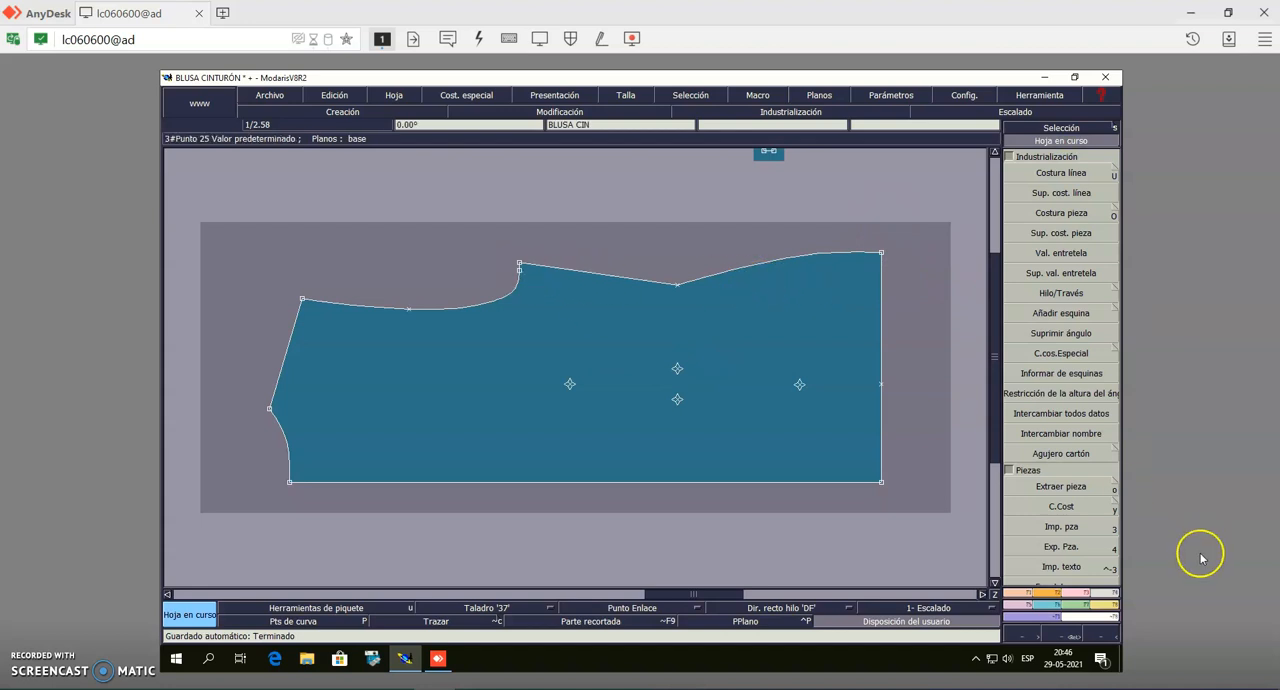
{"action": "left_click", "coordinate": [1084, 595]}
{"action": "left_click", "coordinate": [603, 310]}
{"action": "left_click", "coordinate": [1083, 408]}
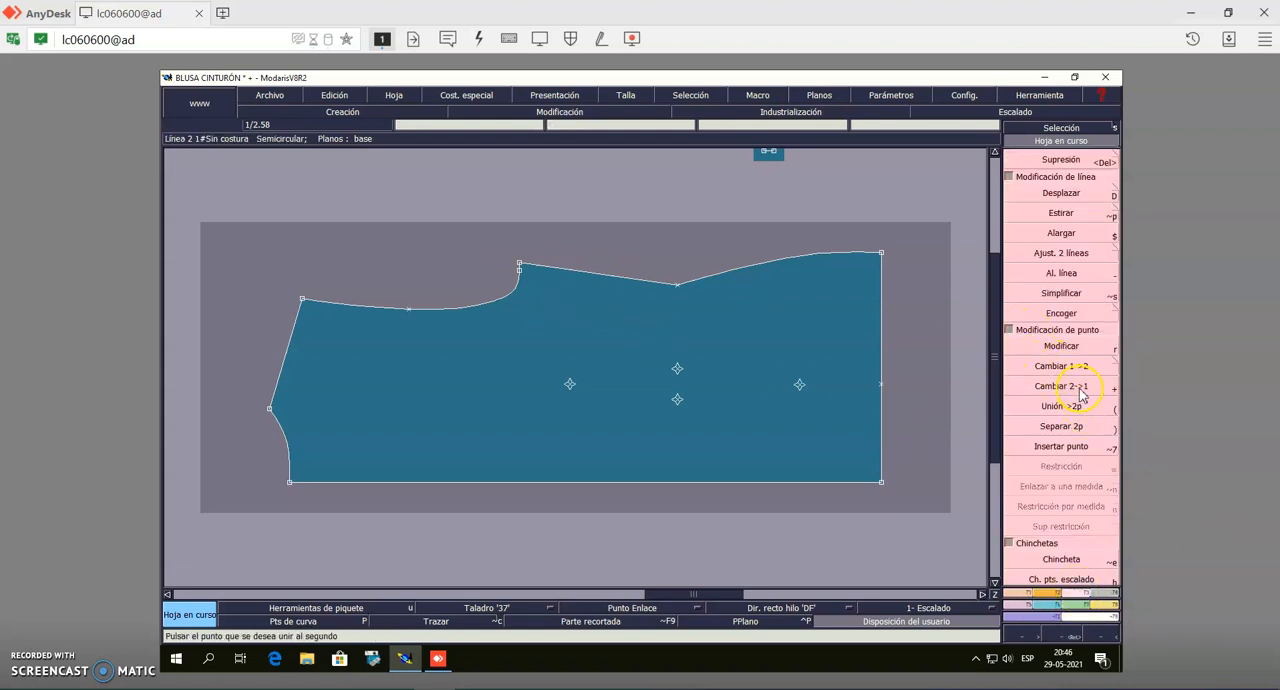
{"action": "left_click", "coordinate": [1081, 389]}
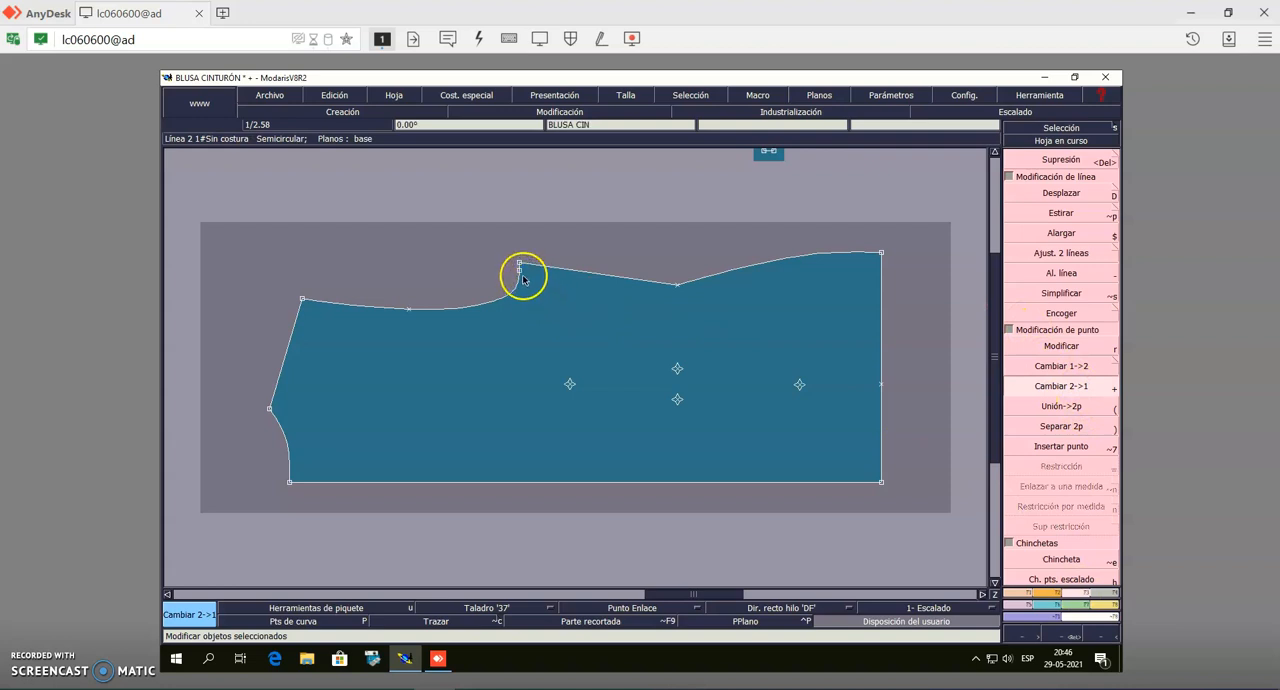
{"action": "left_click", "coordinate": [1022, 159]}
{"action": "left_click", "coordinate": [520, 273]}
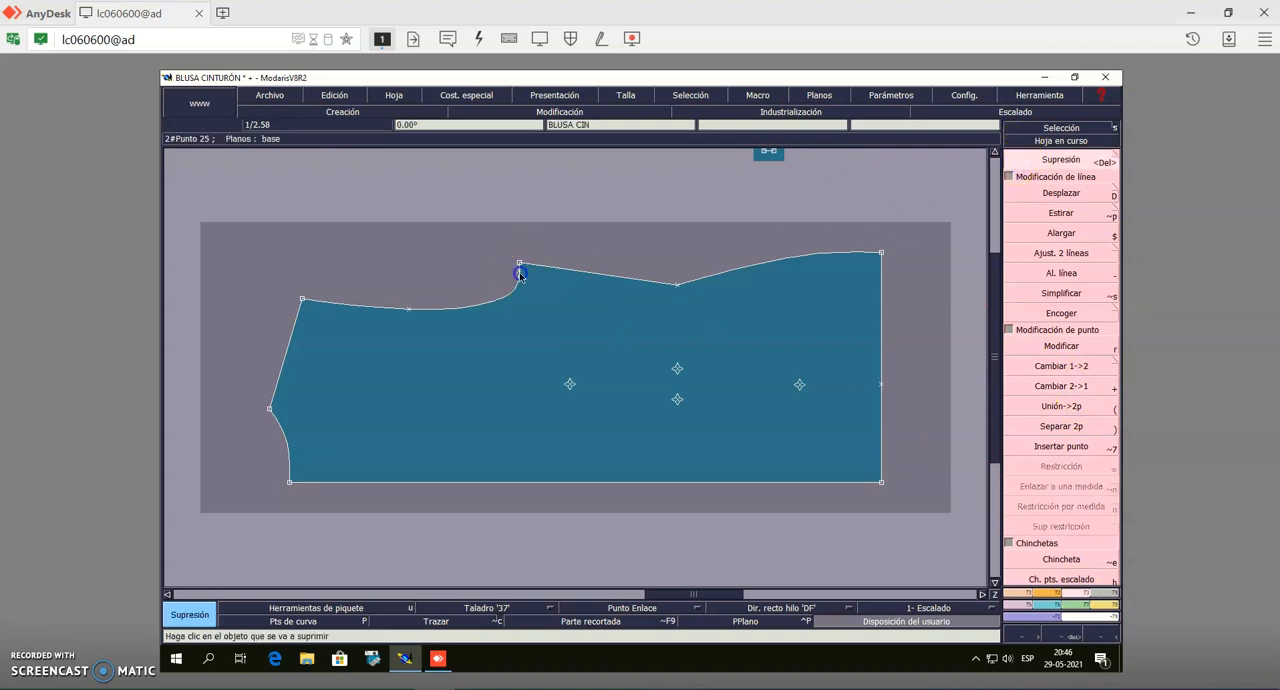
Add a 1.00 cm line seam allowance to the neckline and armhole curves of the back bodice
{"action": "left_click", "coordinate": [1107, 593]}
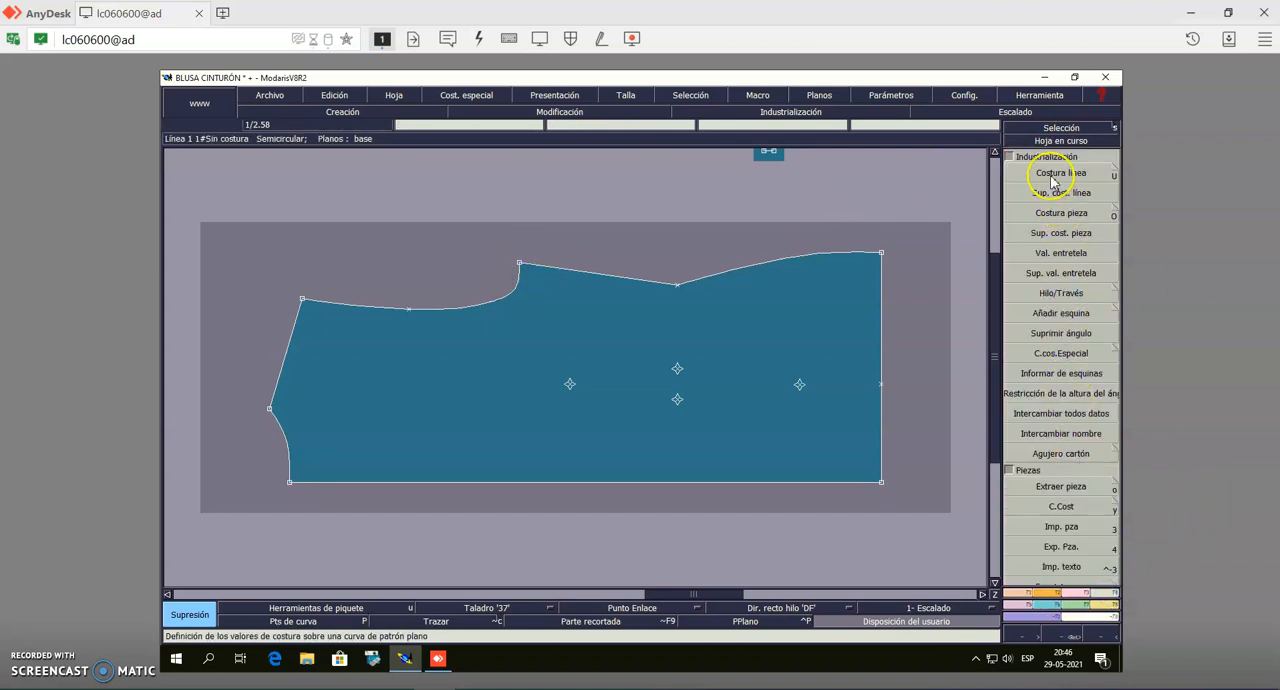
{"action": "left_click", "coordinate": [1050, 173]}
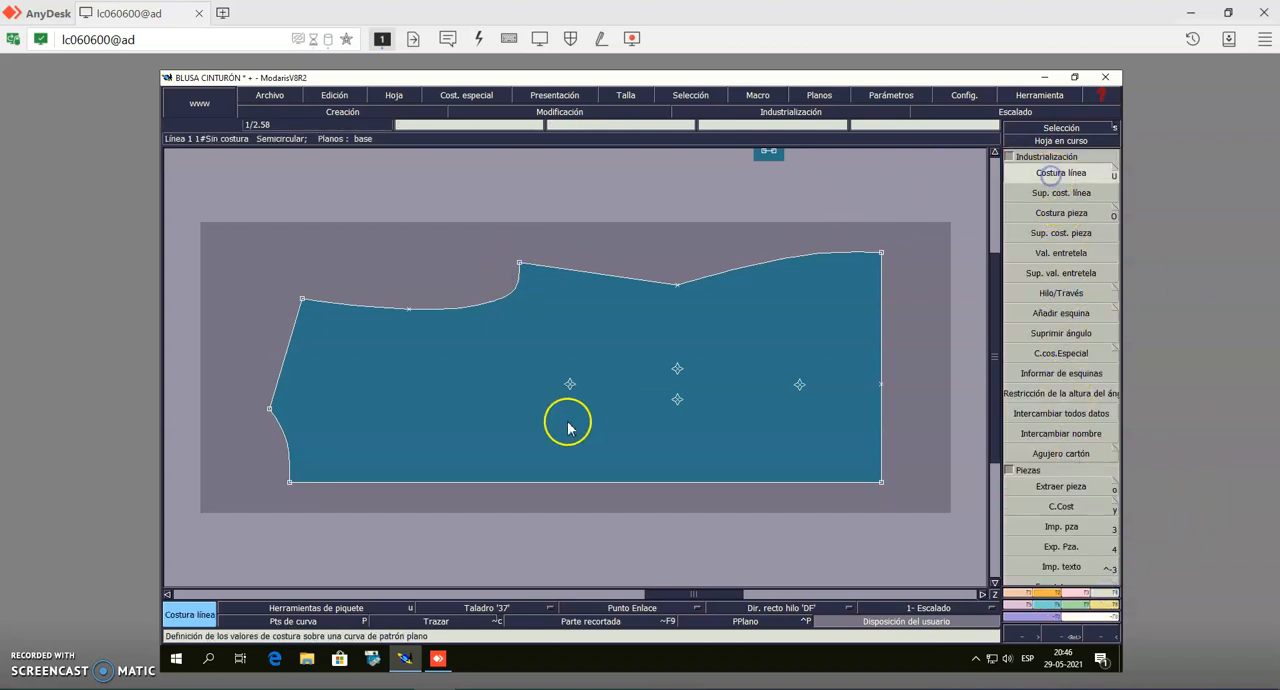
{"action": "left_click", "coordinate": [286, 443]}
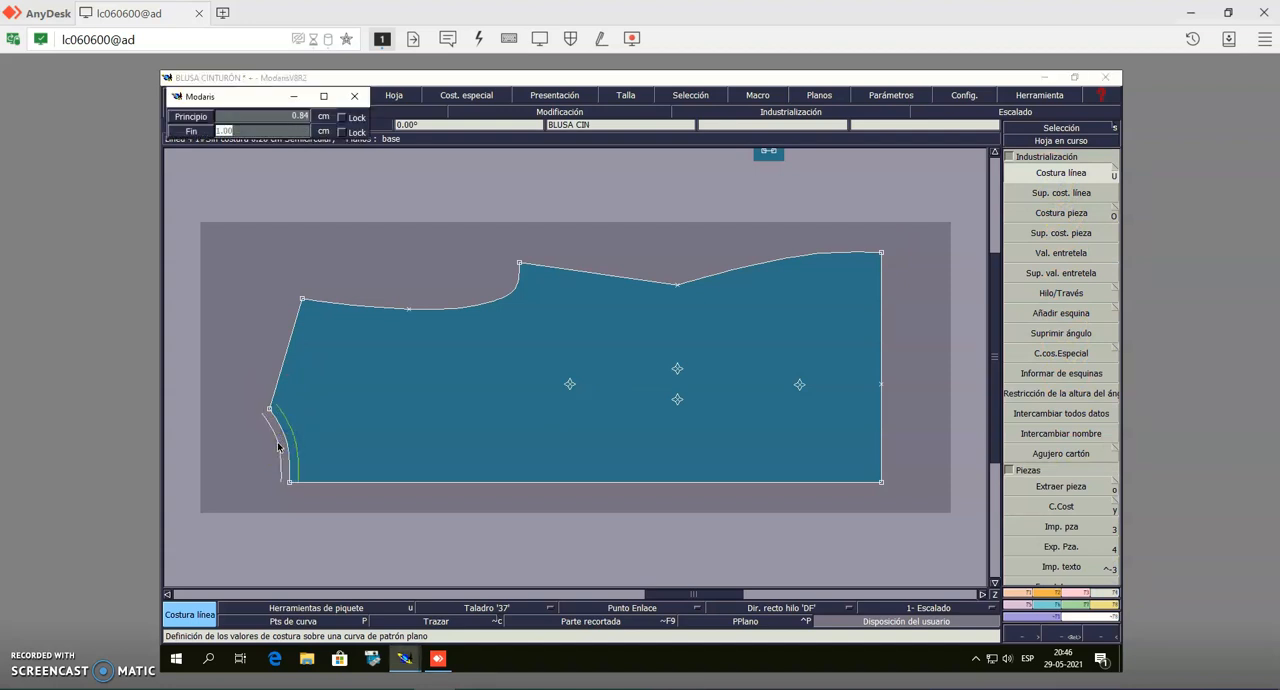
{"action": "key", "text": "Return"}
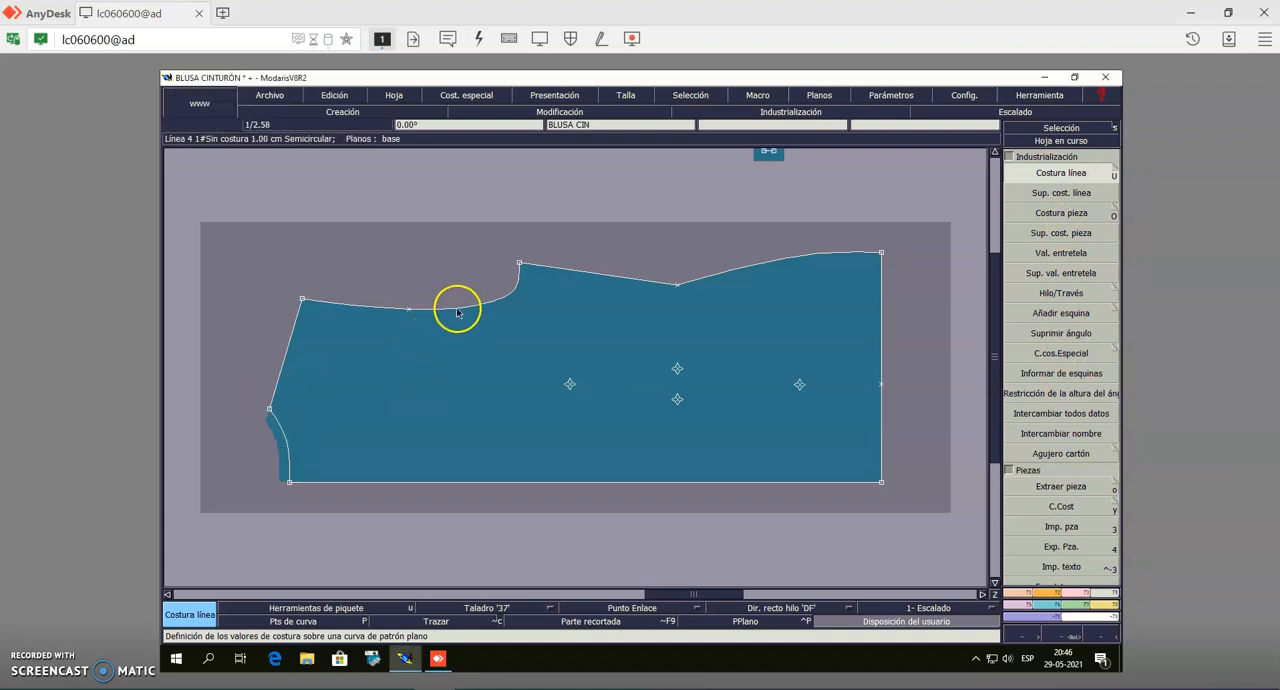
{"action": "left_click", "coordinate": [456, 302]}
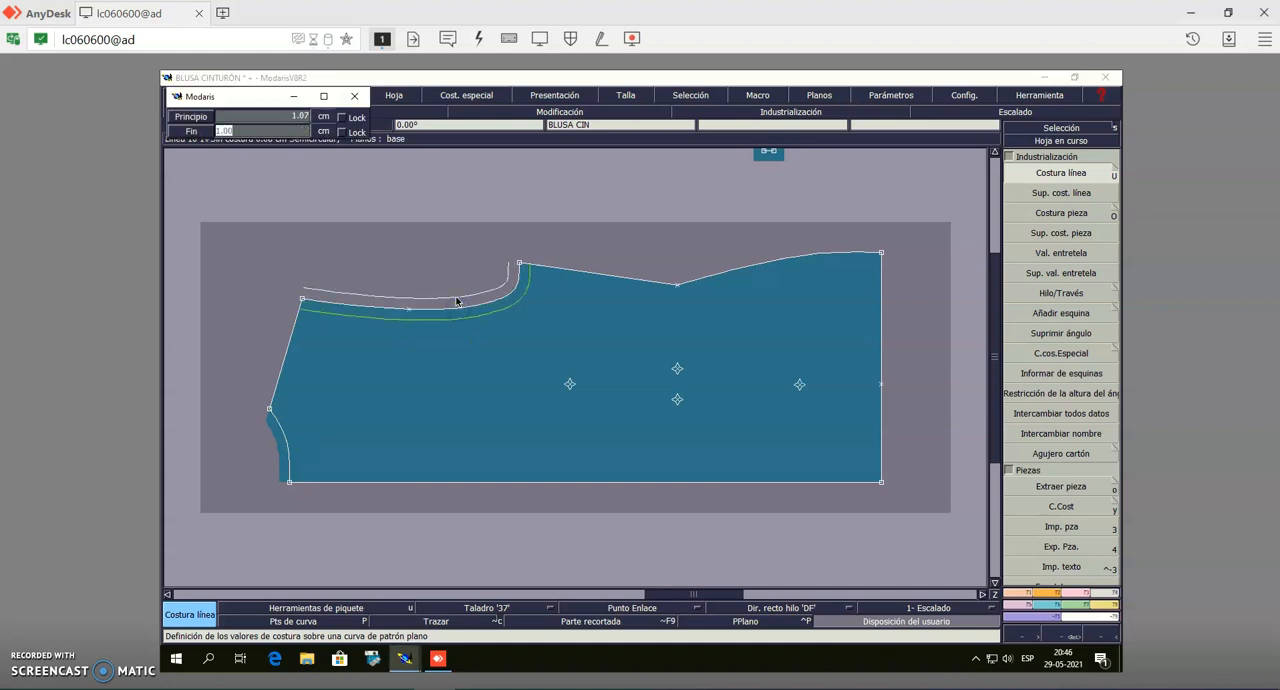
{"action": "key", "text": "Return"}
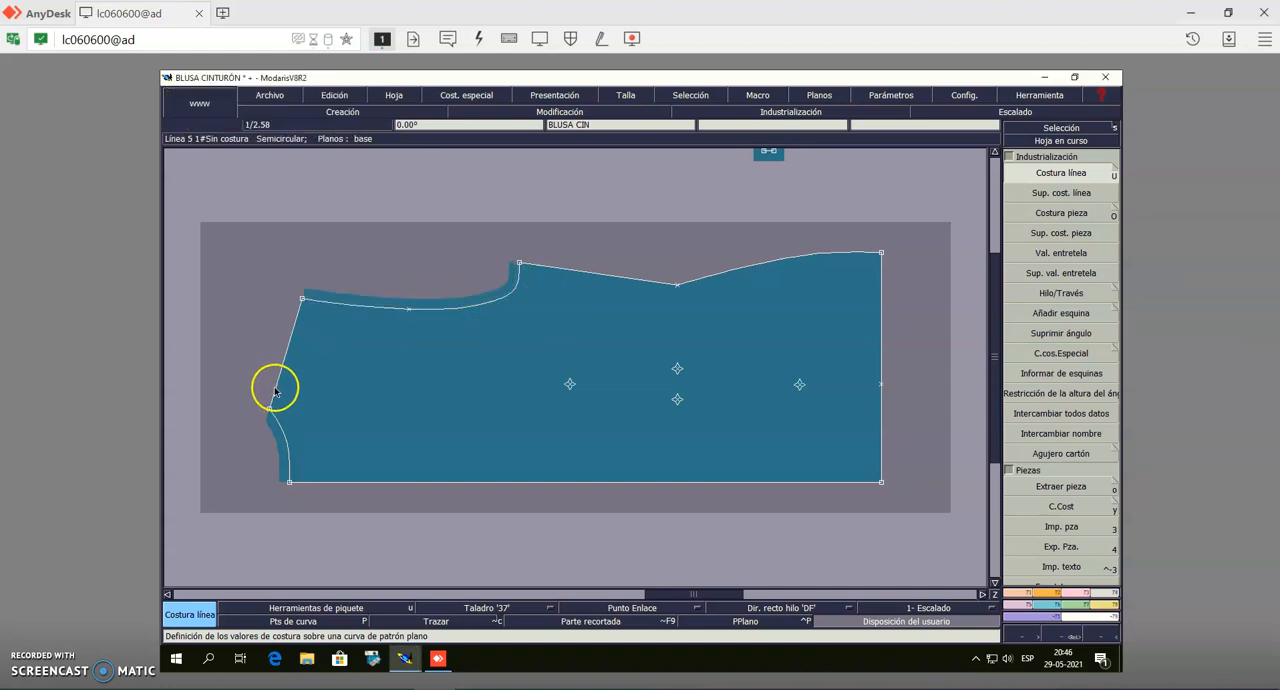
Add a 1.5 cm line seam allowance to the shoulder and the side seam of the back bodice
{"action": "left_click", "coordinate": [278, 388]}
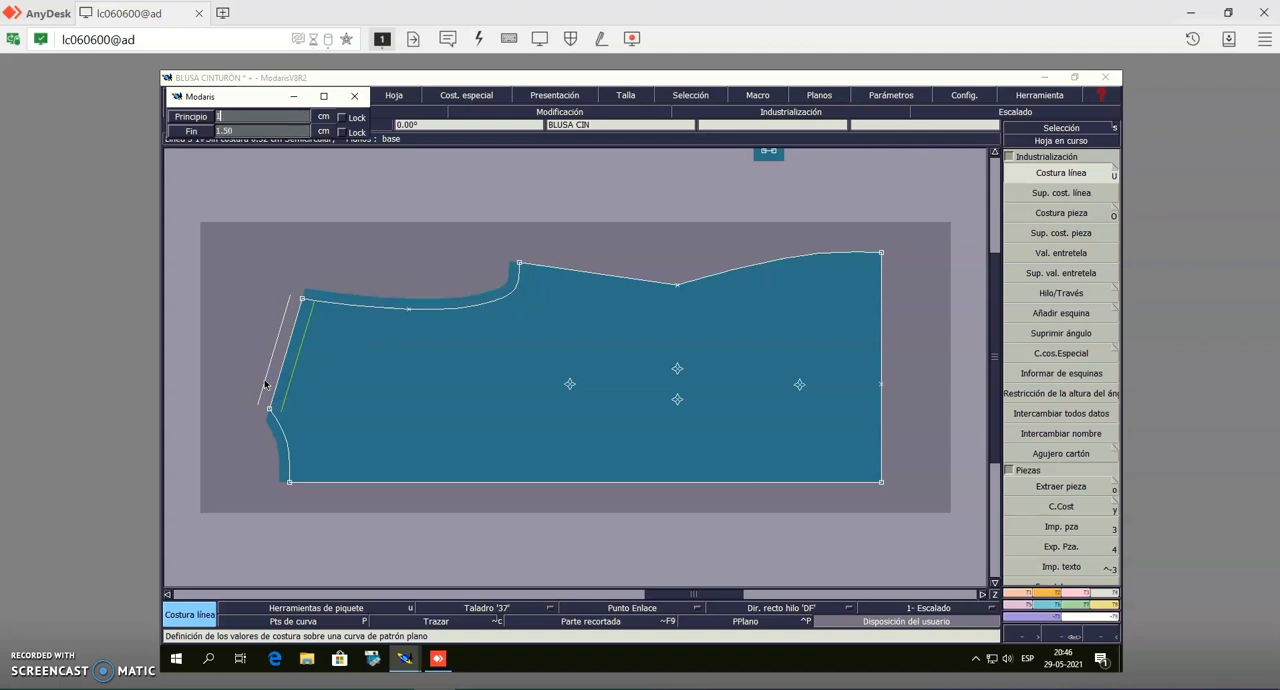
{"action": "type", "text": "1.5"}
{"action": "key", "text": "Return"}
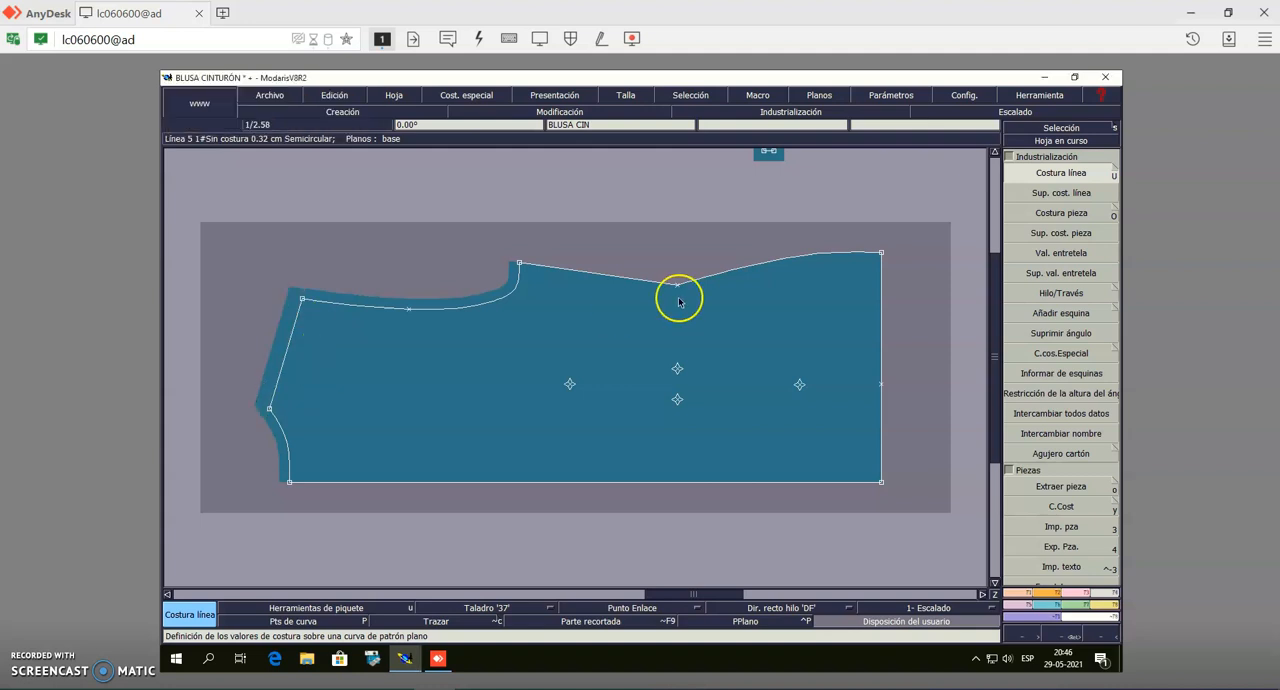
{"action": "left_click", "coordinate": [655, 280]}
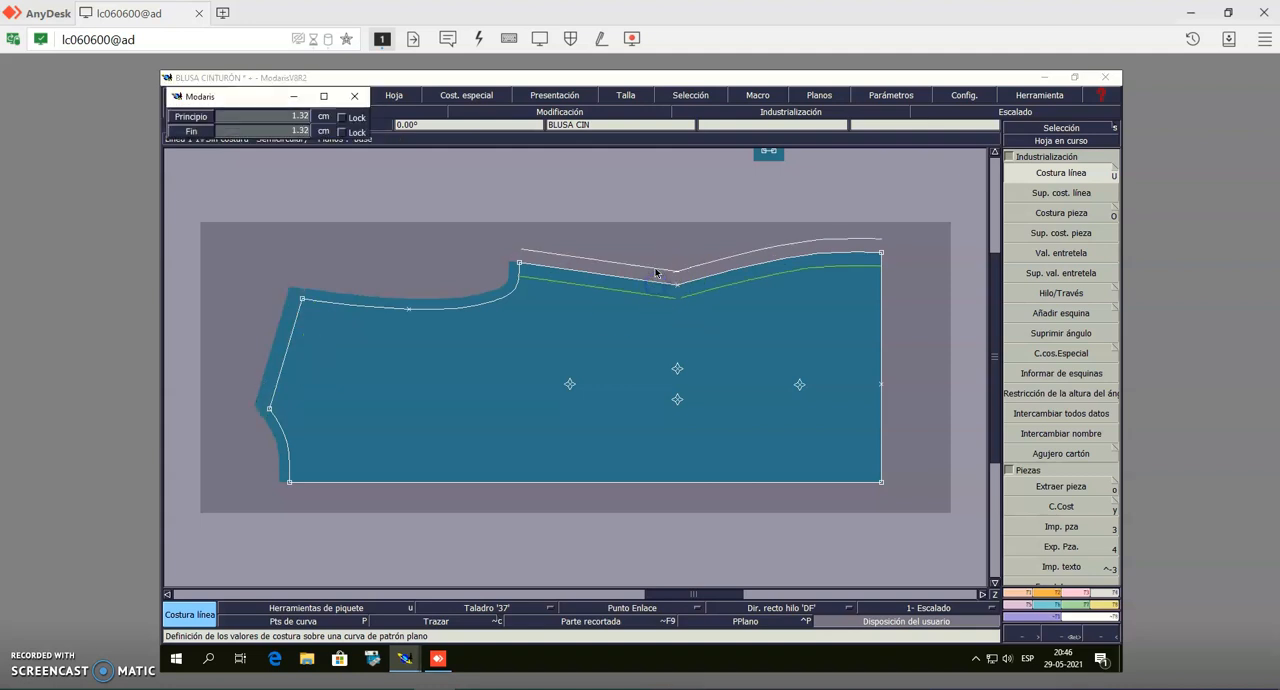
{"action": "key", "text": "Return"}
Add a 3 cm line seam allowance to the straight hem edge of the back bodice
{"action": "left_click", "coordinate": [880, 358]}
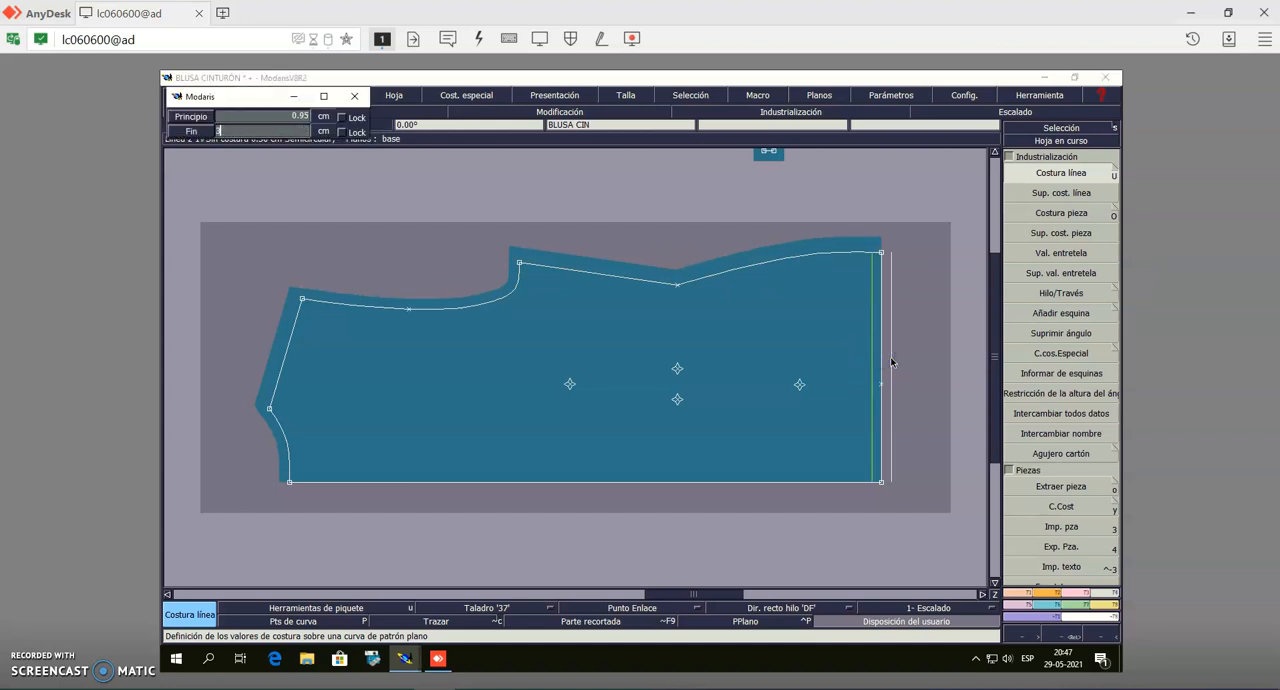
{"action": "type", "text": "3"}
{"action": "left_click", "coordinate": [891, 358]}
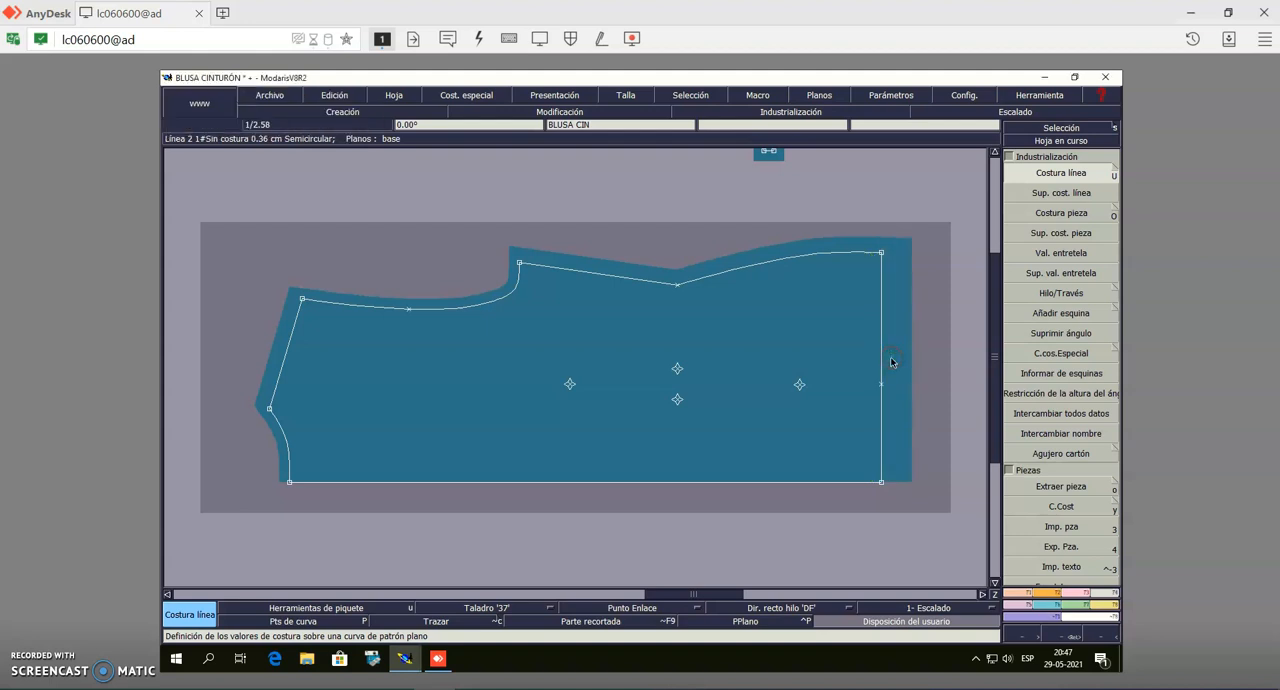
Select the four internal dart marks and mirror the back bodice with them across its straight centre edge using the two-point symmetry
{"action": "left_click", "coordinate": [1080, 130]}
{"action": "left_click", "coordinate": [538, 443]}
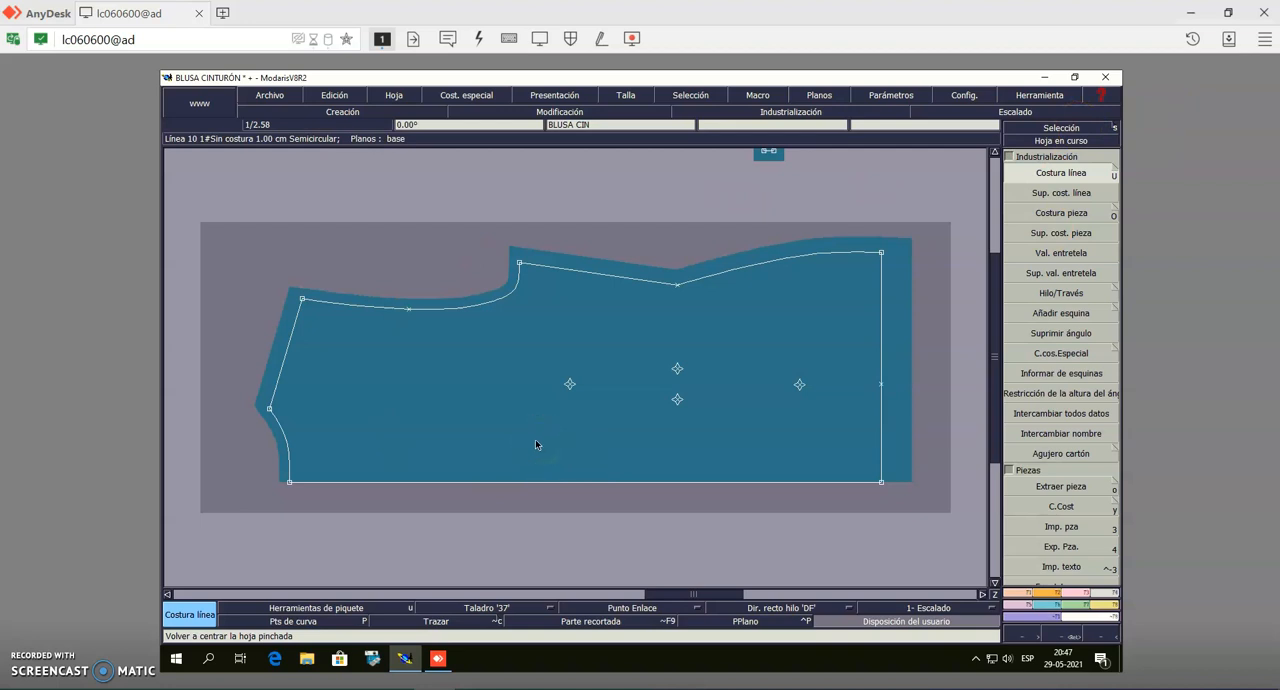
{"action": "left_click", "coordinate": [1059, 130]}
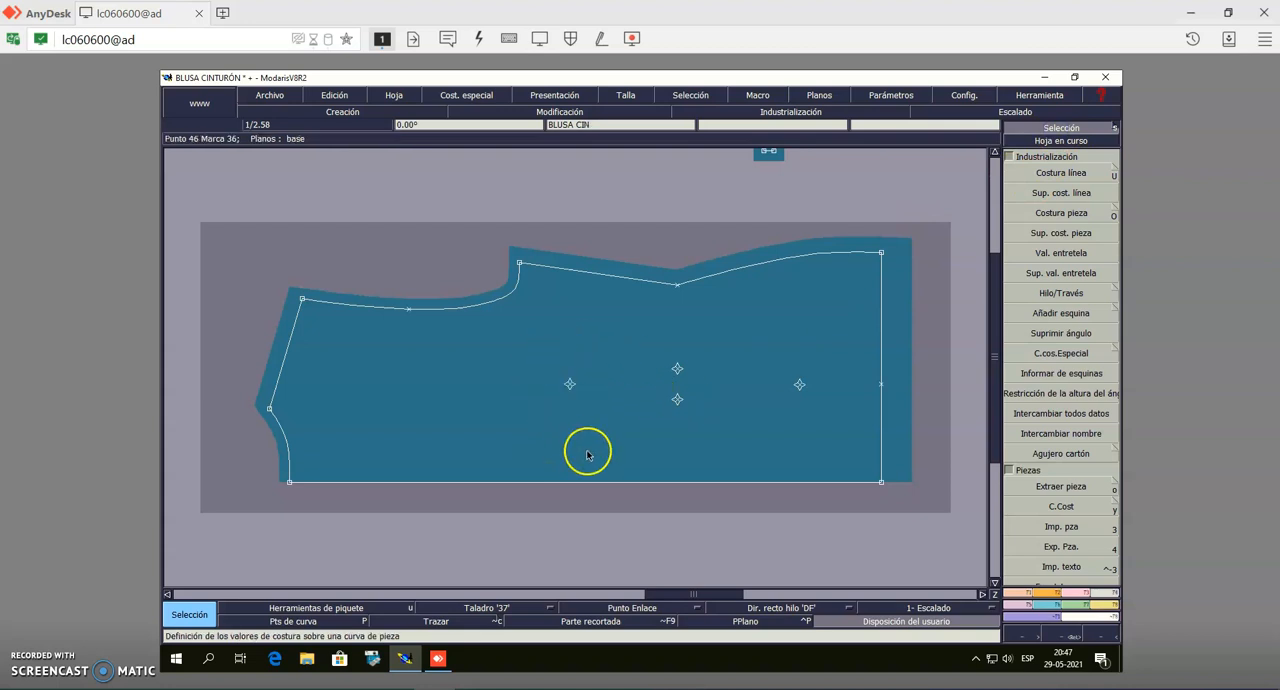
{"action": "left_click", "coordinate": [1061, 128]}
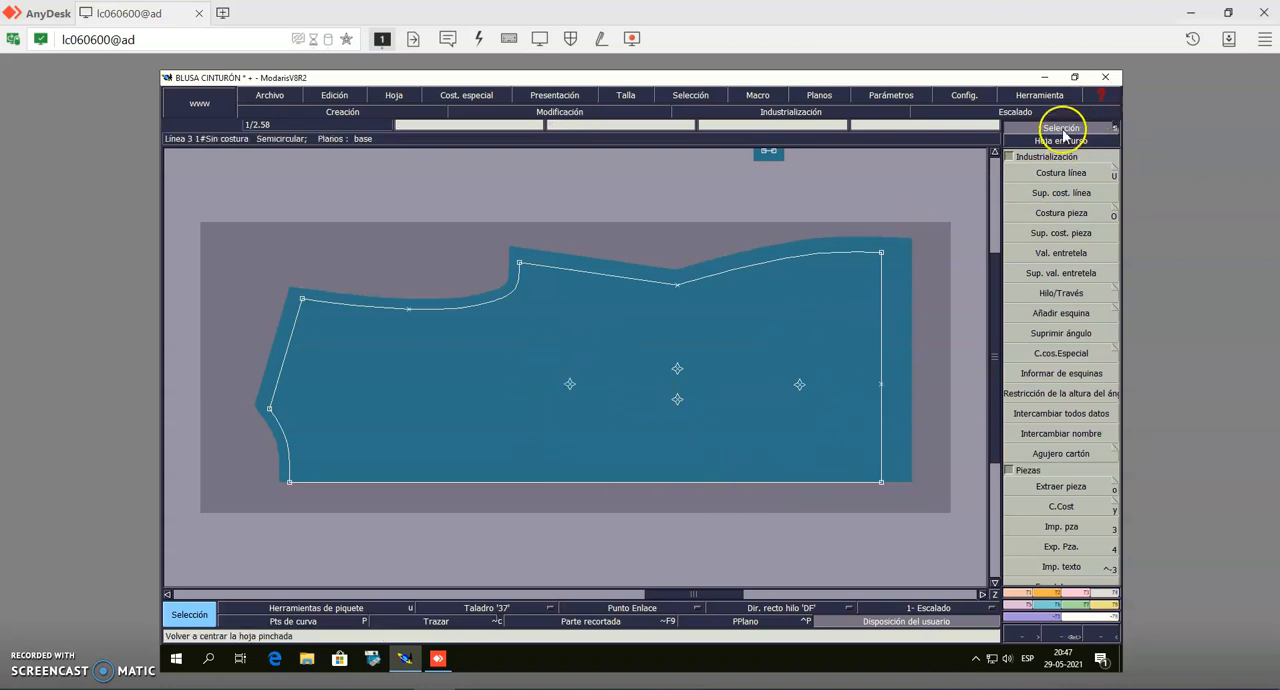
{"action": "left_click_drag", "start_coordinate": [538, 326], "coordinate": [835, 436]}
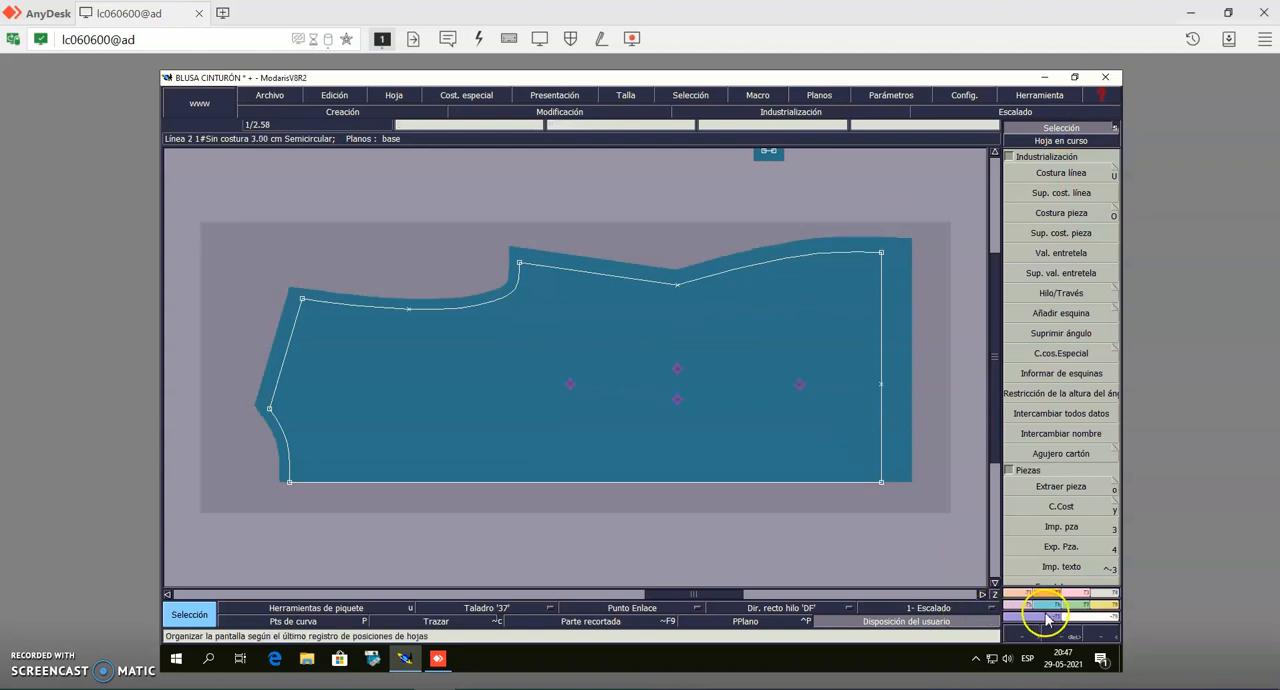
{"action": "scroll", "coordinate": [1088, 466], "scroll_direction": "down", "scroll_amount": 10}
{"action": "left_click", "coordinate": [1086, 242]}
{"action": "left_click", "coordinate": [588, 486]}
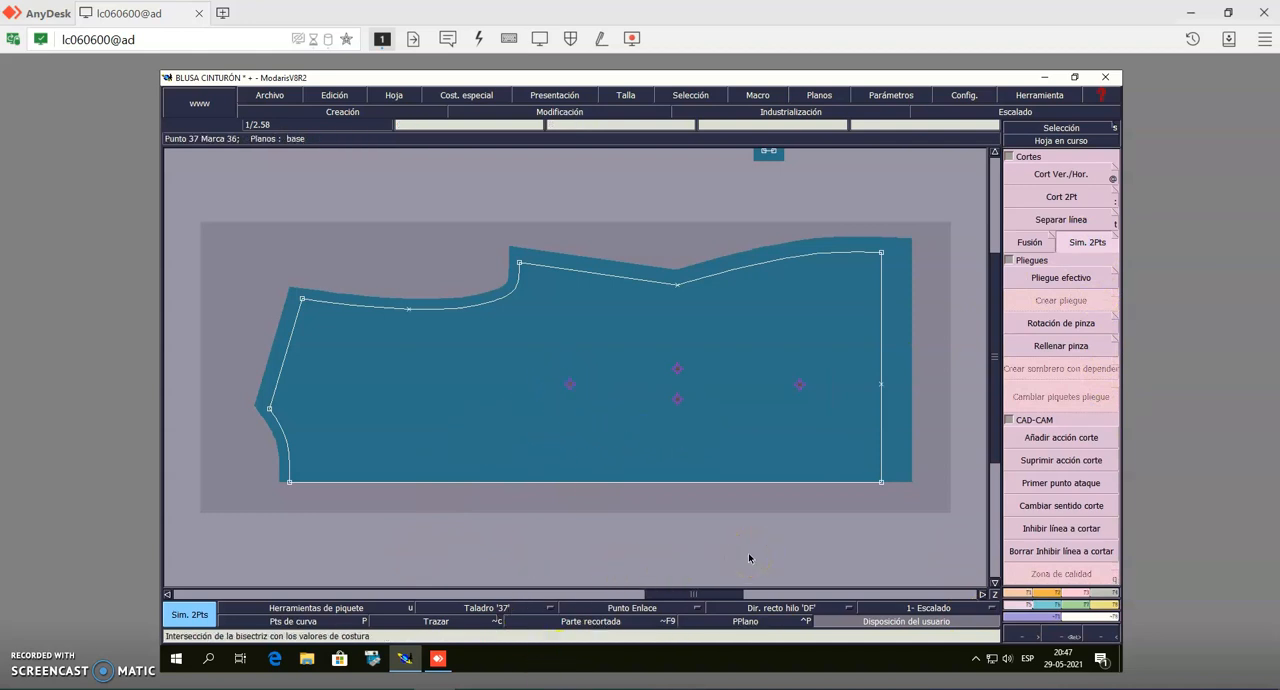
{"action": "left_click", "coordinate": [289, 482]}
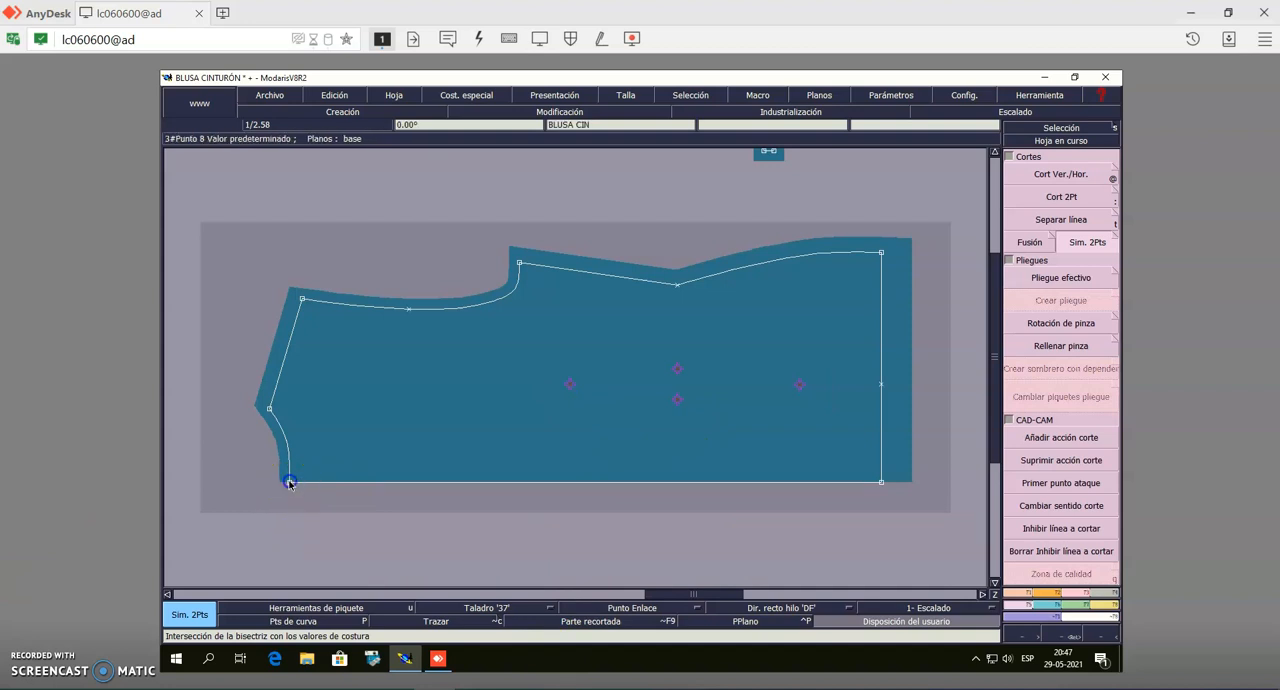
{"action": "left_click", "coordinate": [881, 483]}
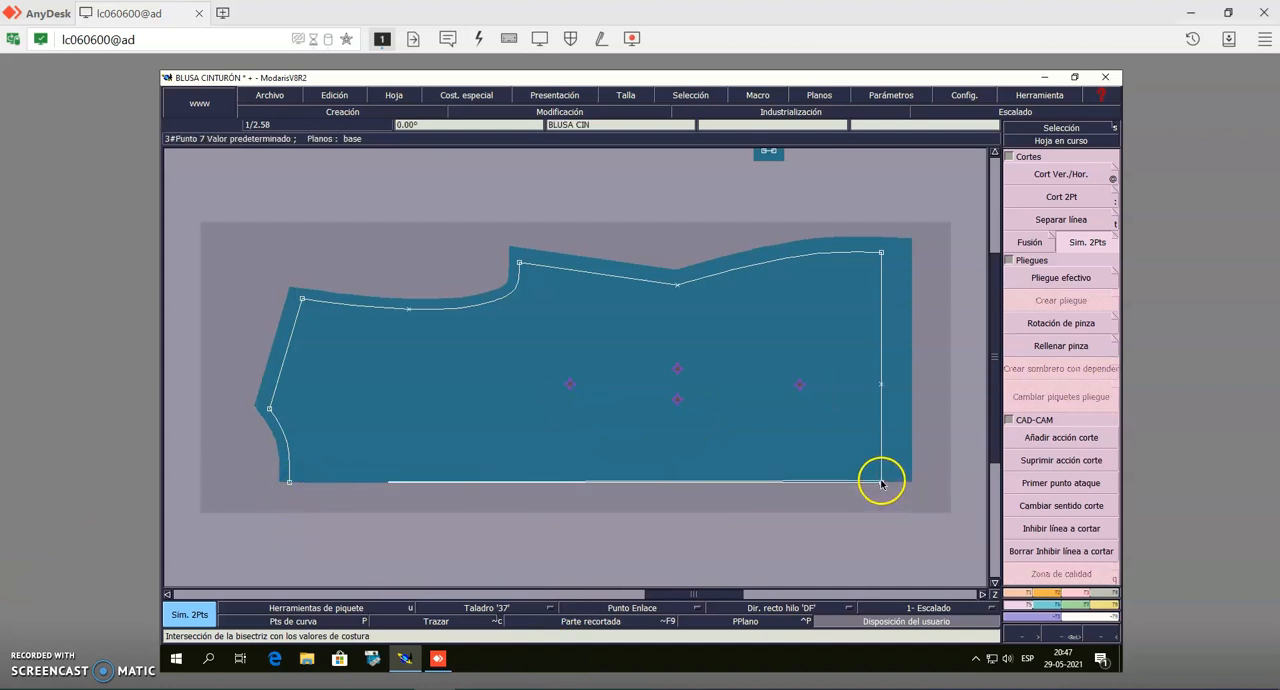
{"action": "left_click", "coordinate": [881, 484]}
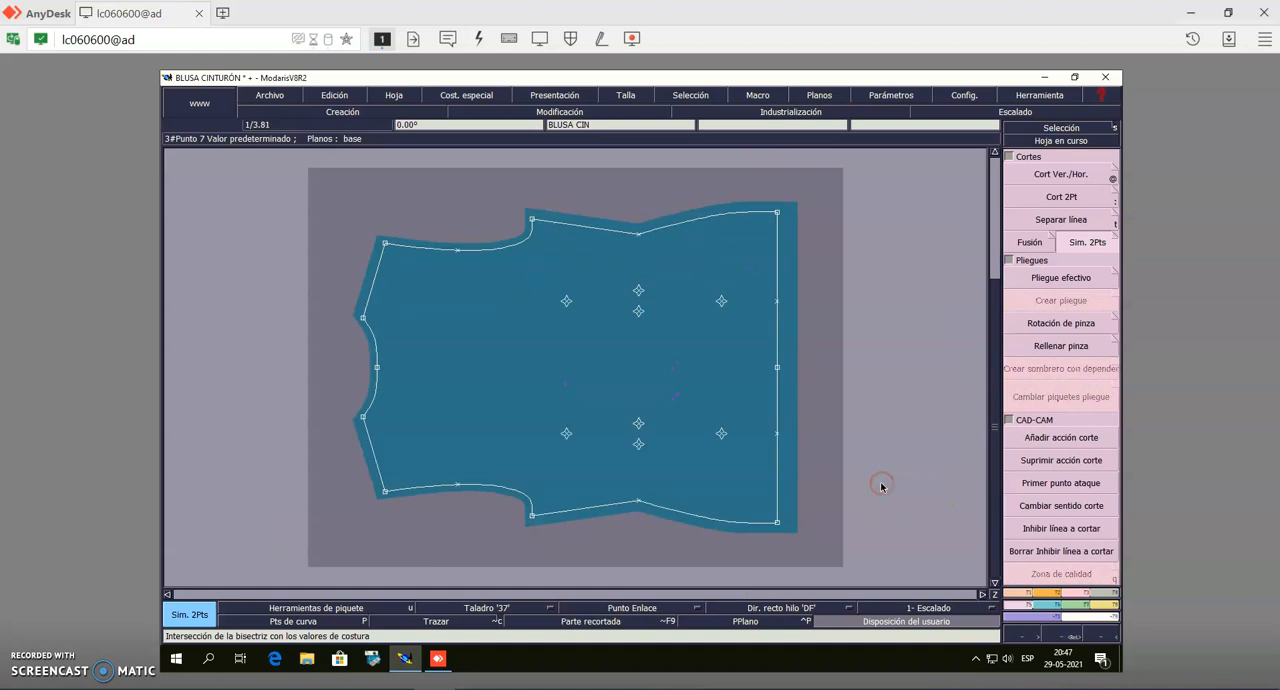
Rearrange all sheets in the layout and make the front bodice piece with the open shoulder dart the current sheet
{"action": "key", "text": "j"}
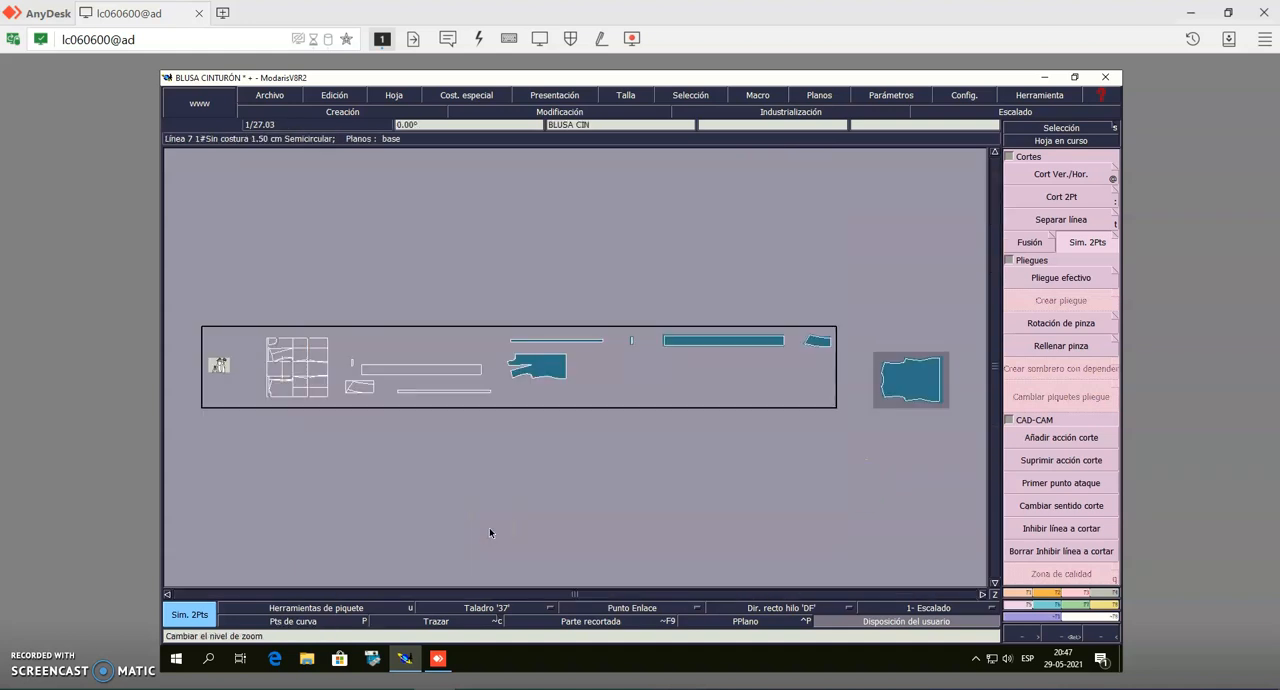
{"action": "key", "text": "8"}
{"action": "left_click", "coordinate": [1068, 140]}
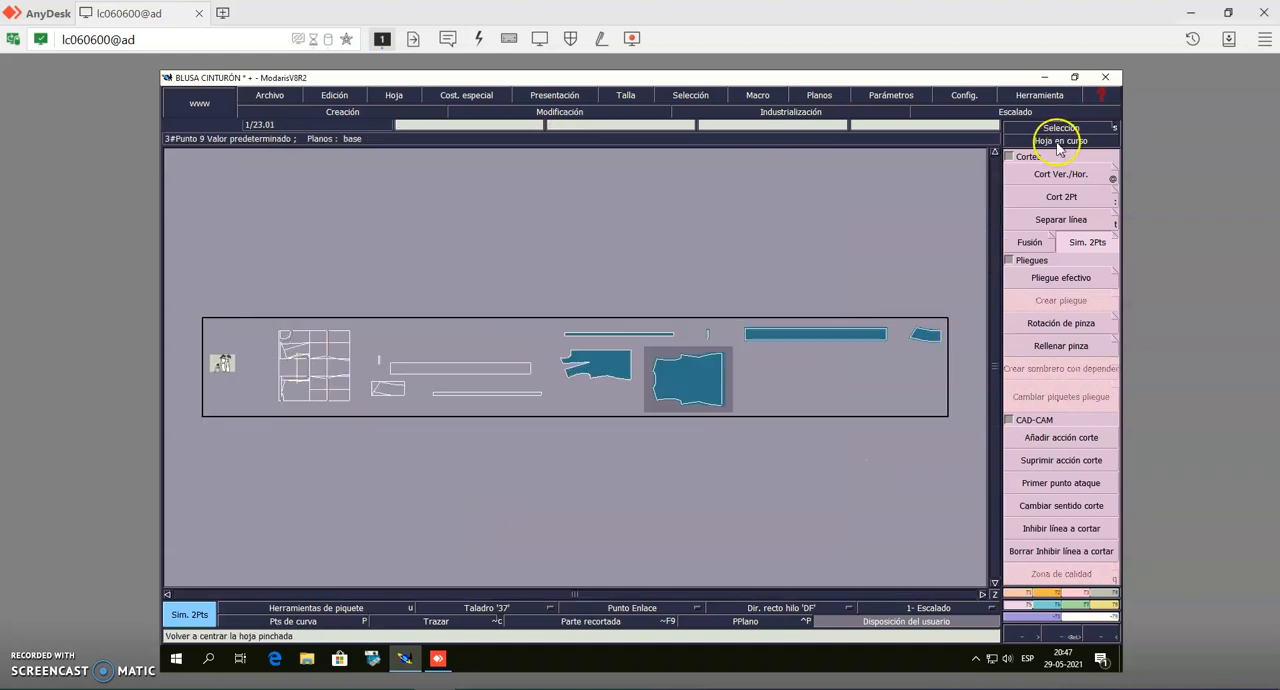
{"action": "left_click", "coordinate": [601, 373]}
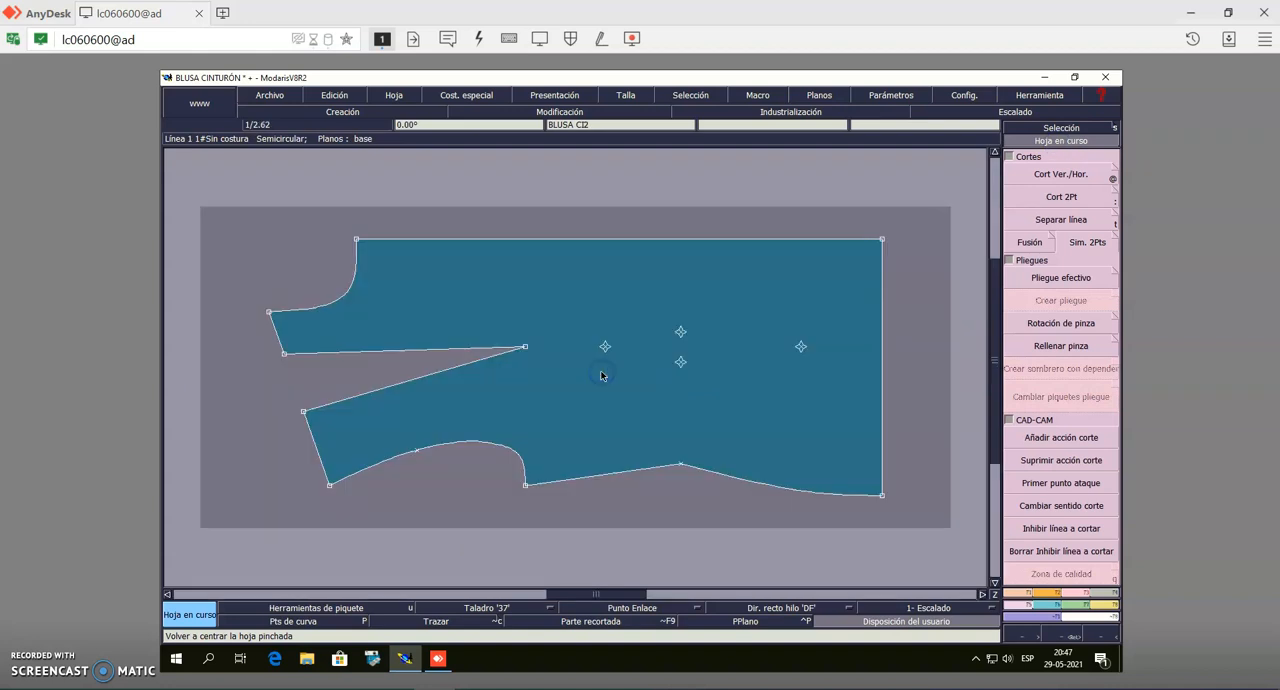
{"action": "left_click", "coordinate": [1093, 195]}
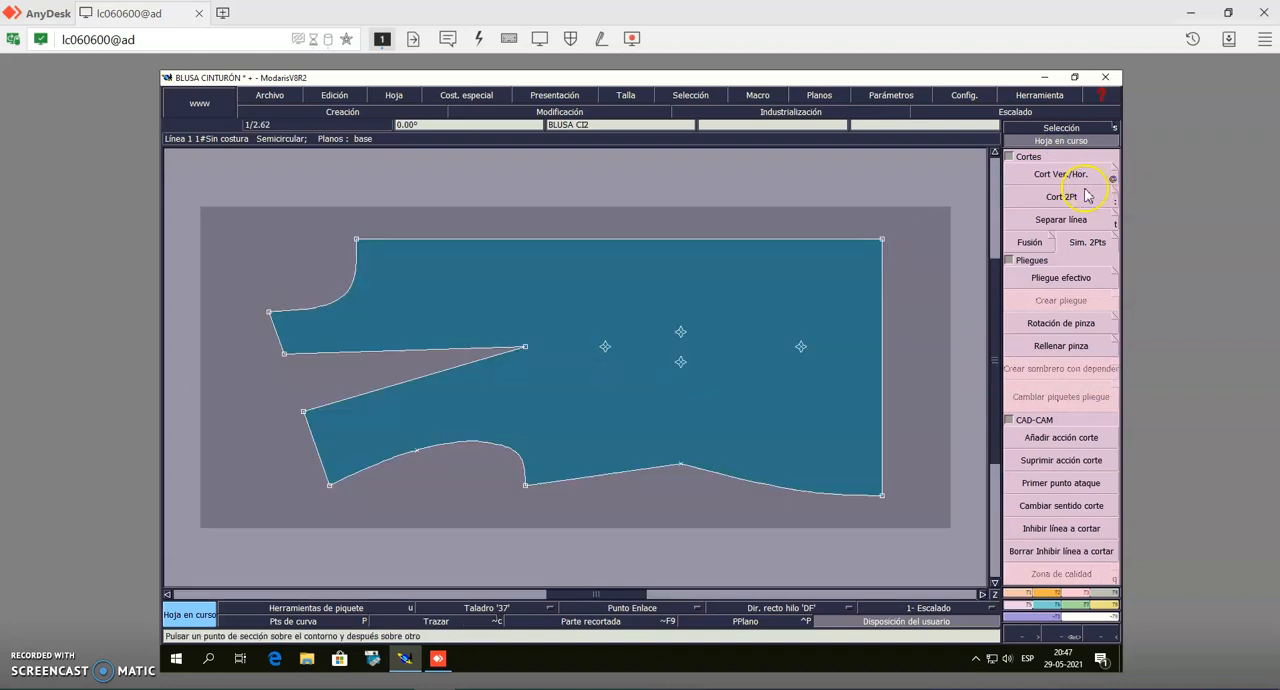
{"action": "left_click", "coordinate": [1090, 238]}
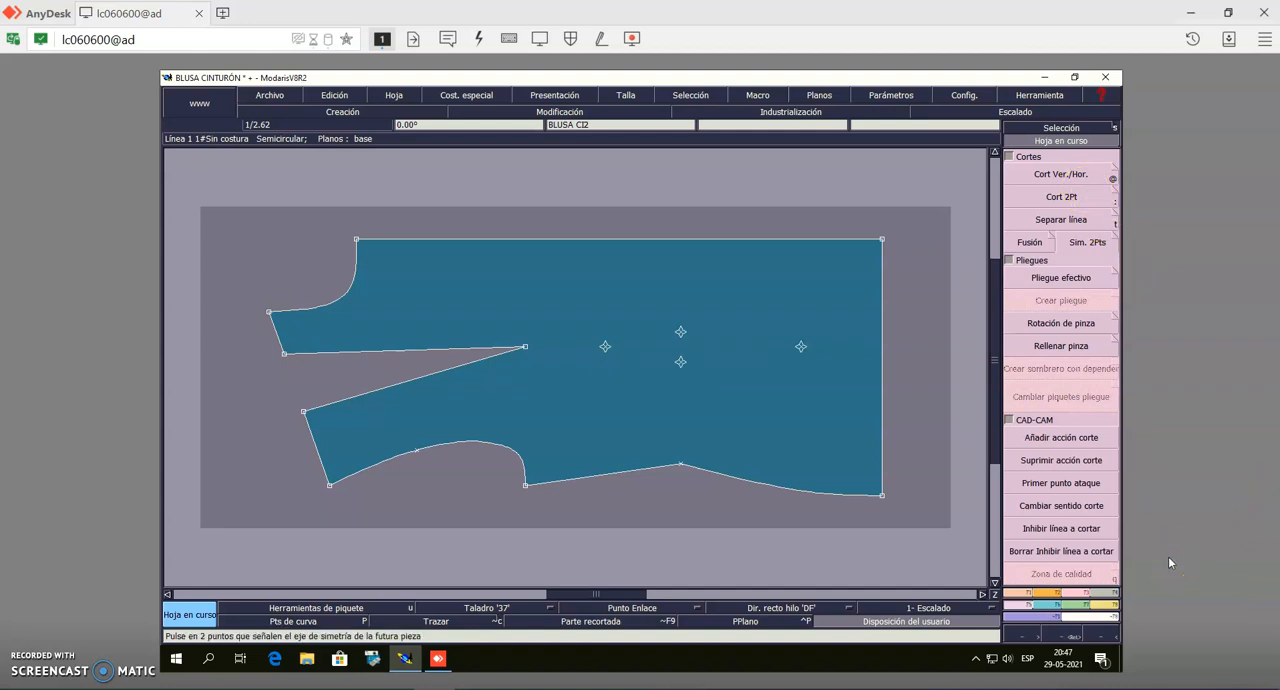
Add a reference point on the side seam of the front bodice, measured from the underarm corner
{"action": "left_click", "coordinate": [1022, 592]}
{"action": "left_click", "coordinate": [1072, 283]}
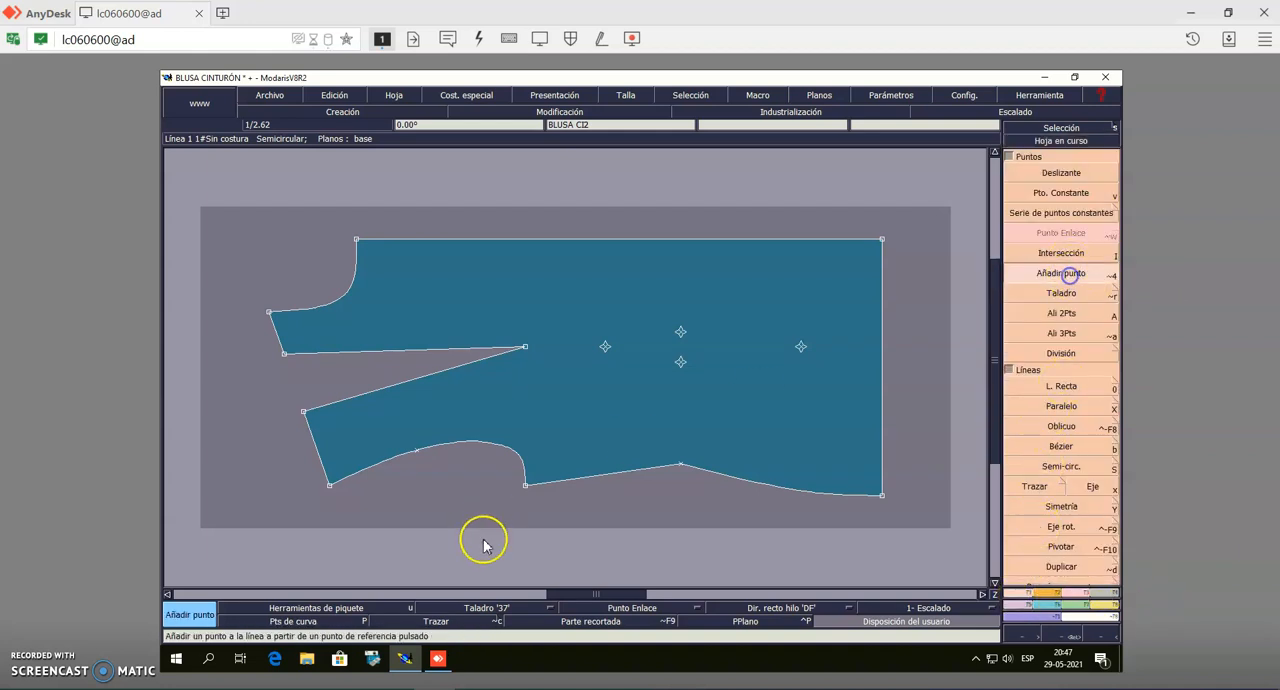
{"action": "left_click", "coordinate": [526, 485]}
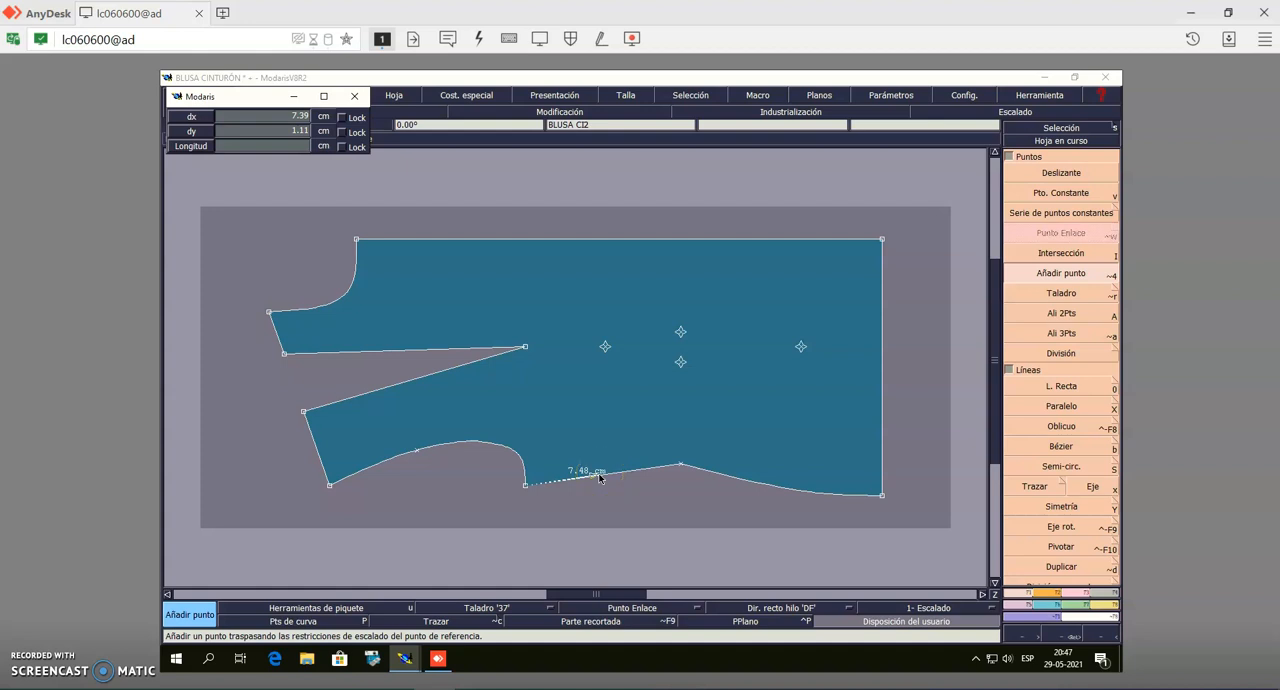
{"action": "left_click", "coordinate": [599, 475]}
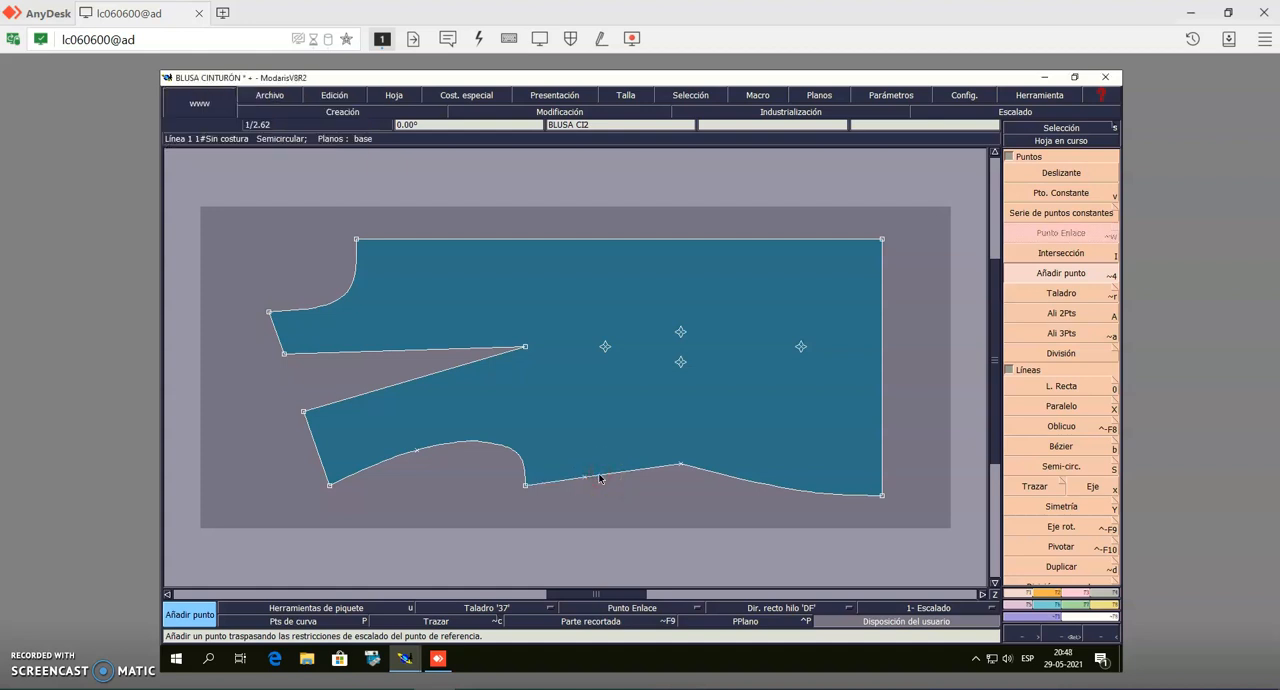
{"action": "left_click", "coordinate": [1062, 128]}
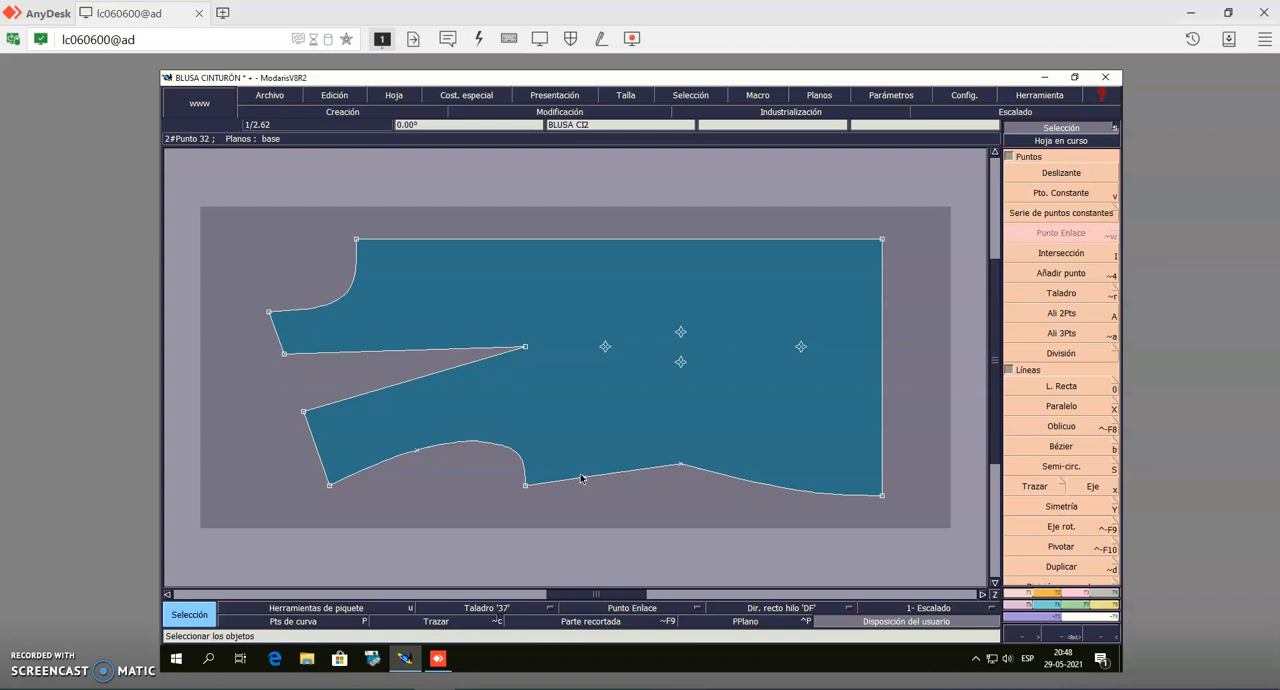
Rotate the whole open shoulder dart to the new side seam point, pivoting on the dart tip with Mantener línea de costura enabled
{"action": "left_click", "coordinate": [1016, 607]}
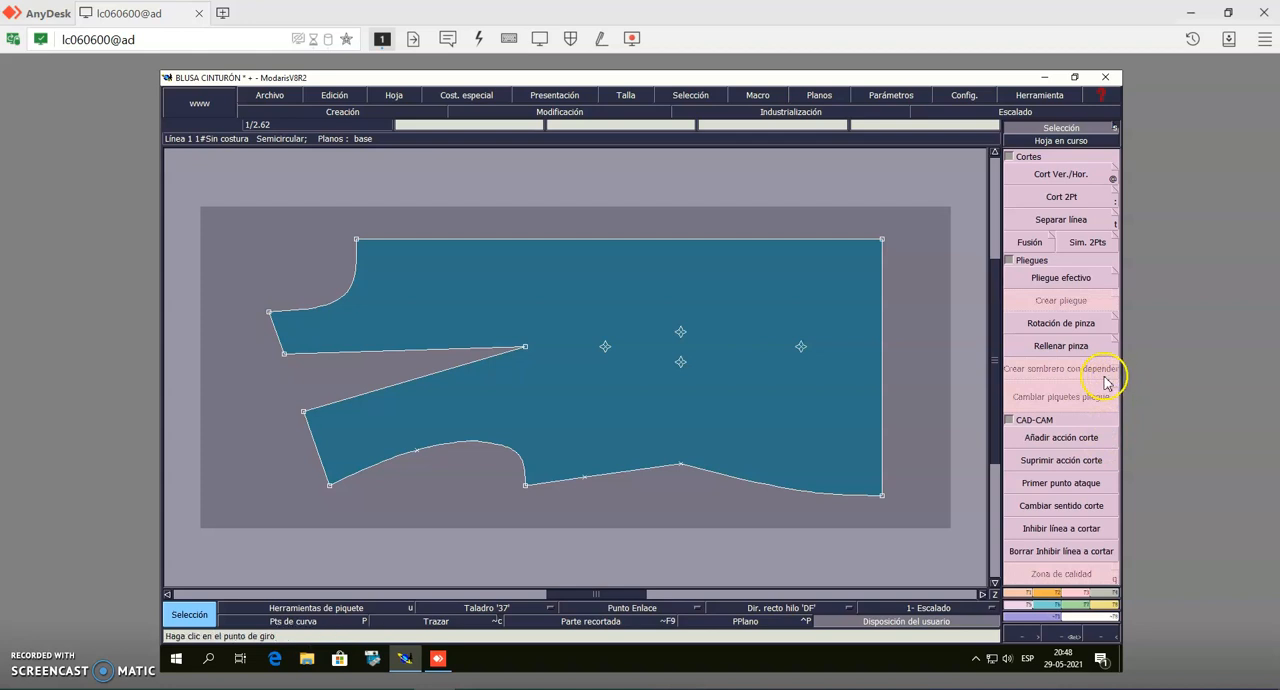
{"action": "left_click", "coordinate": [1083, 328]}
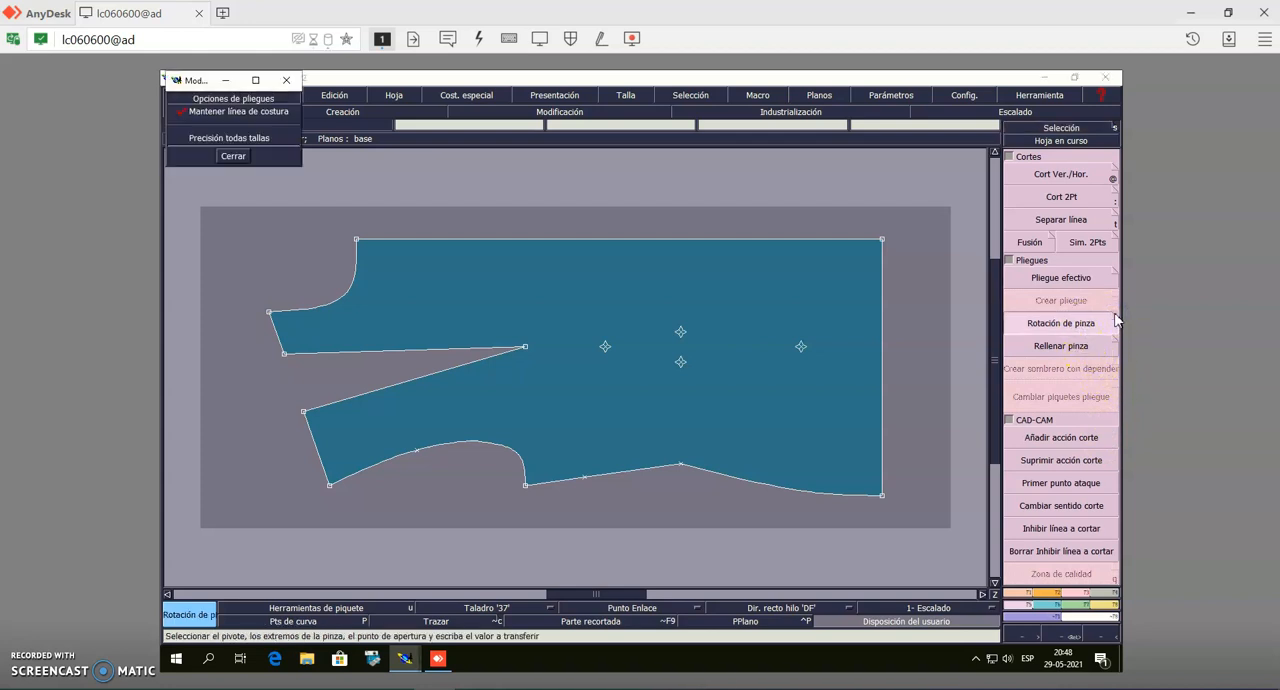
{"action": "left_click", "coordinate": [187, 115]}
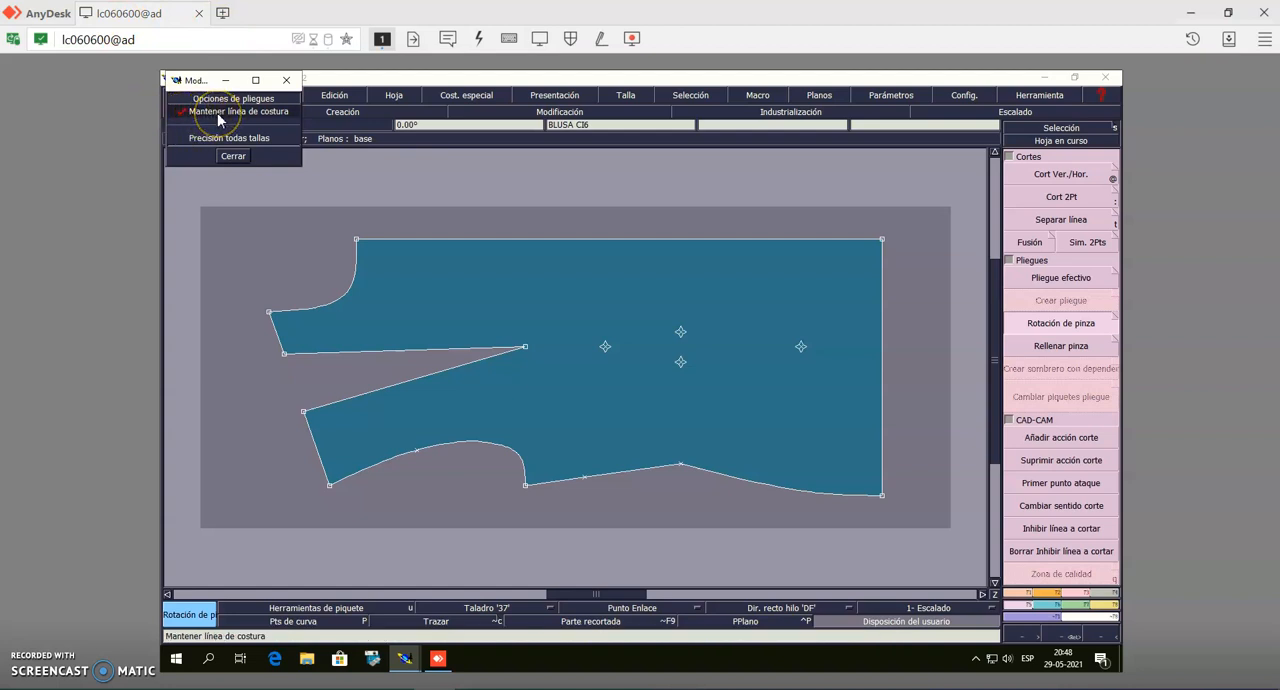
{"action": "left_click", "coordinate": [234, 157]}
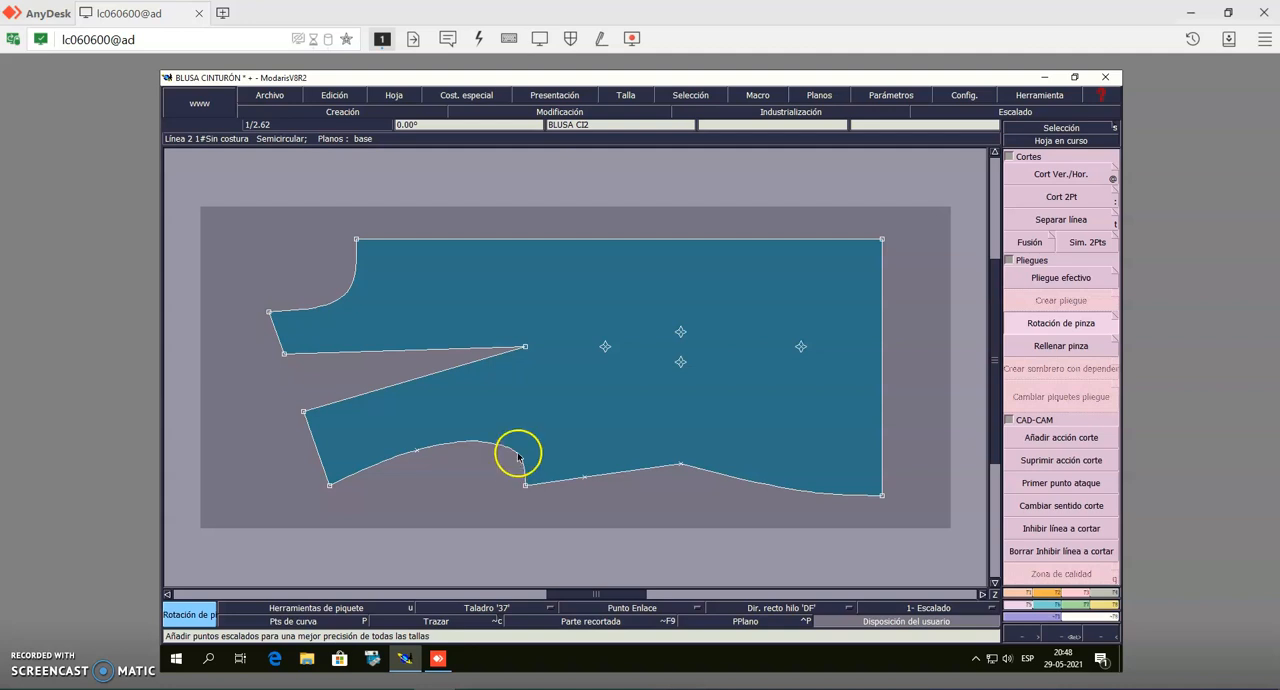
{"action": "left_click", "coordinate": [525, 348]}
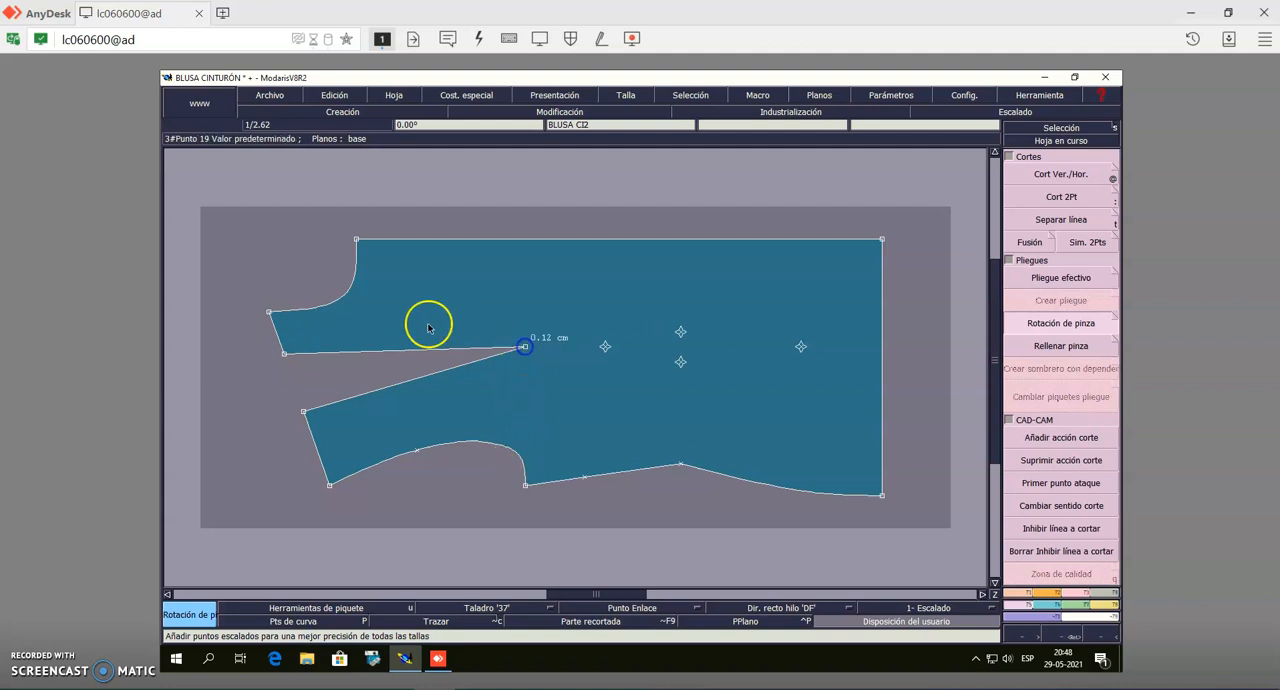
{"action": "left_click", "coordinate": [285, 354]}
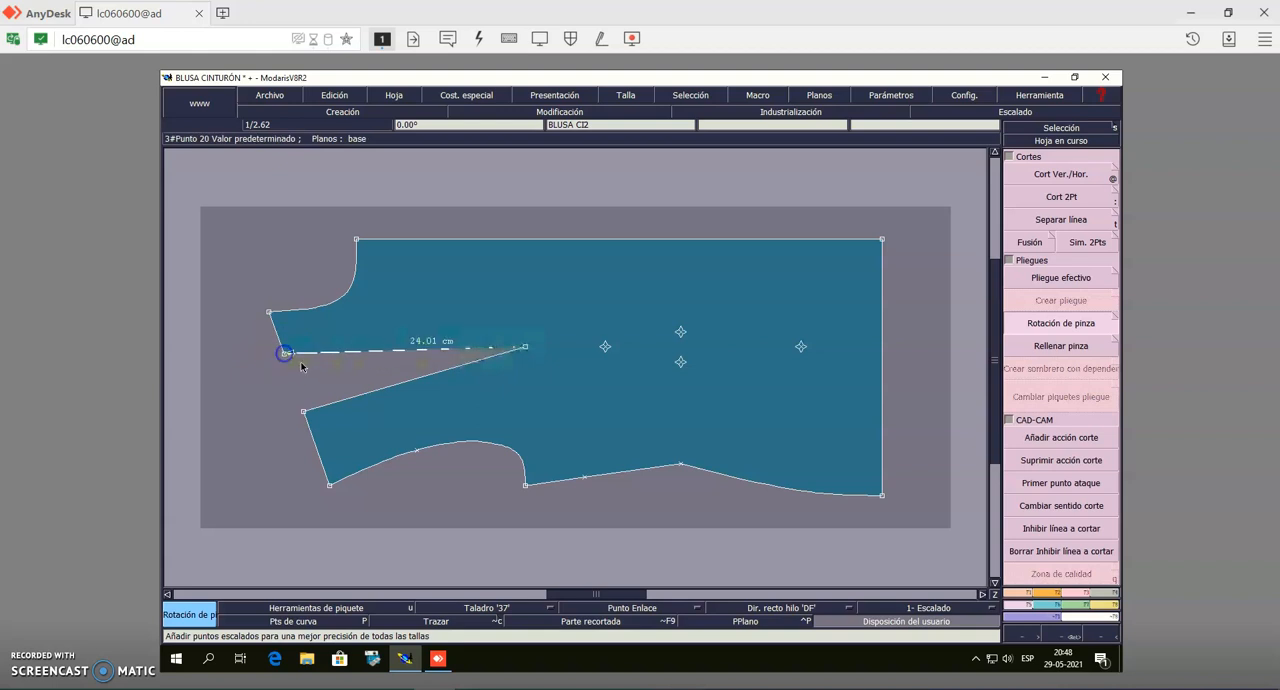
{"action": "left_click", "coordinate": [302, 414]}
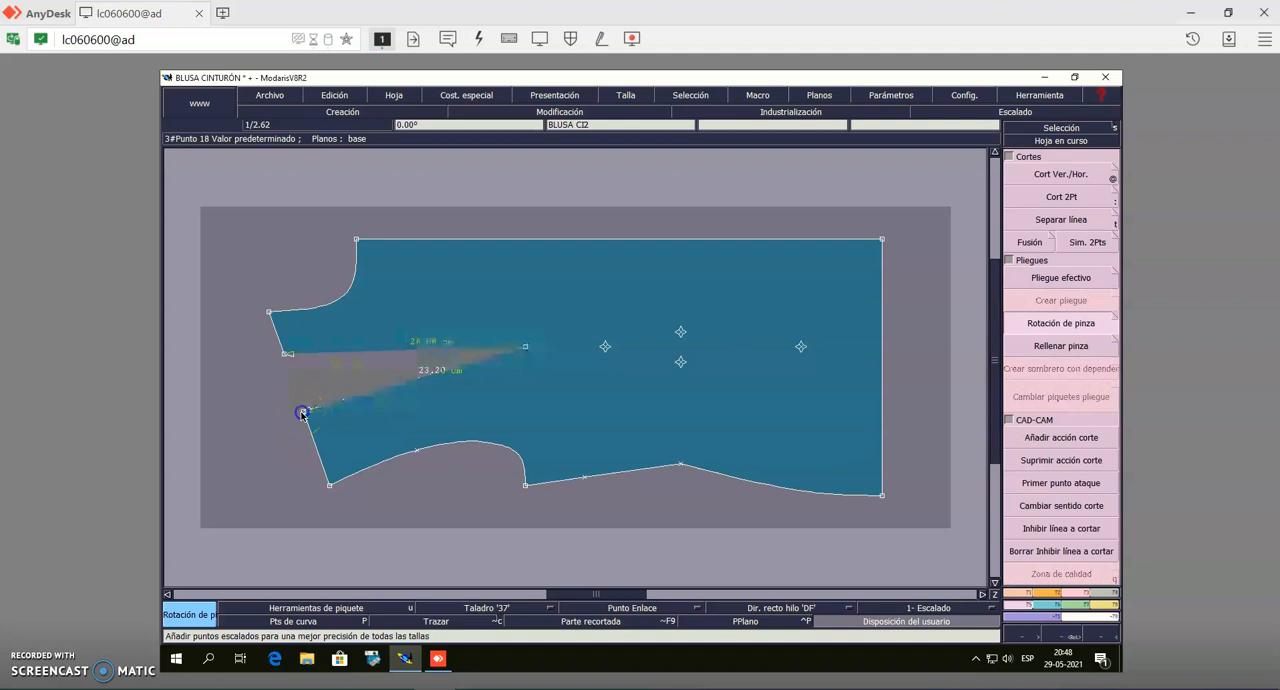
{"action": "left_click", "coordinate": [585, 480]}
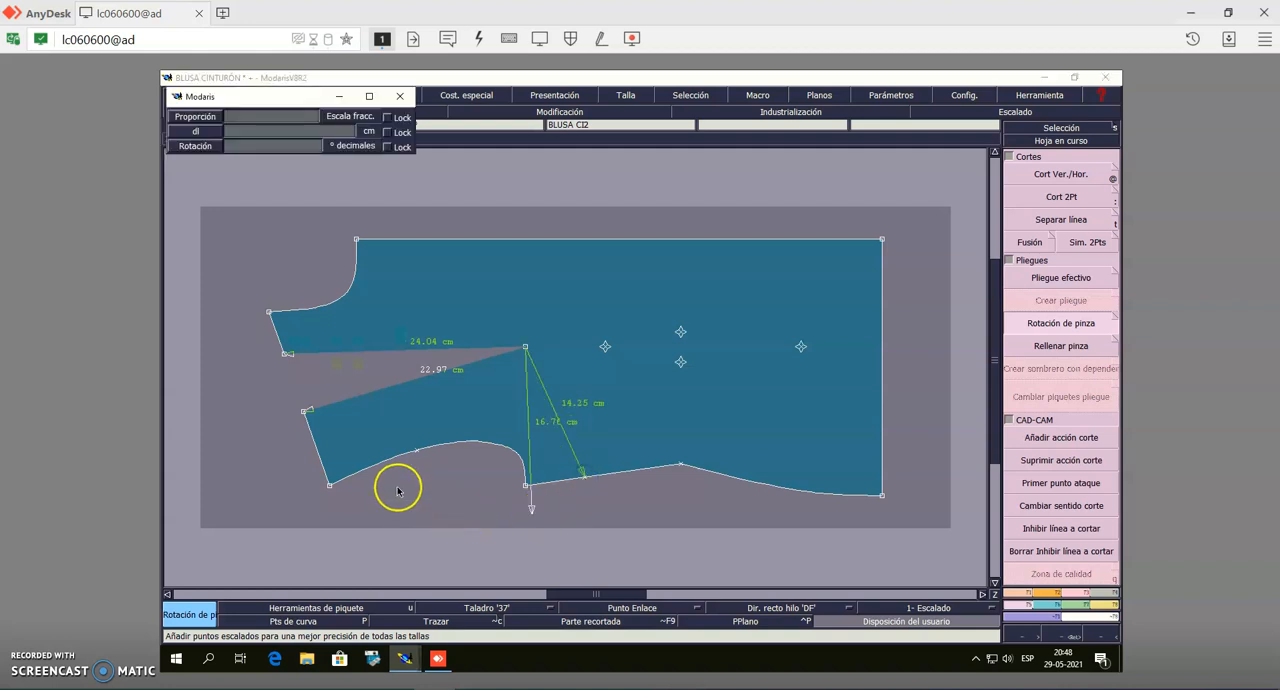
{"action": "left_click", "coordinate": [283, 356]}
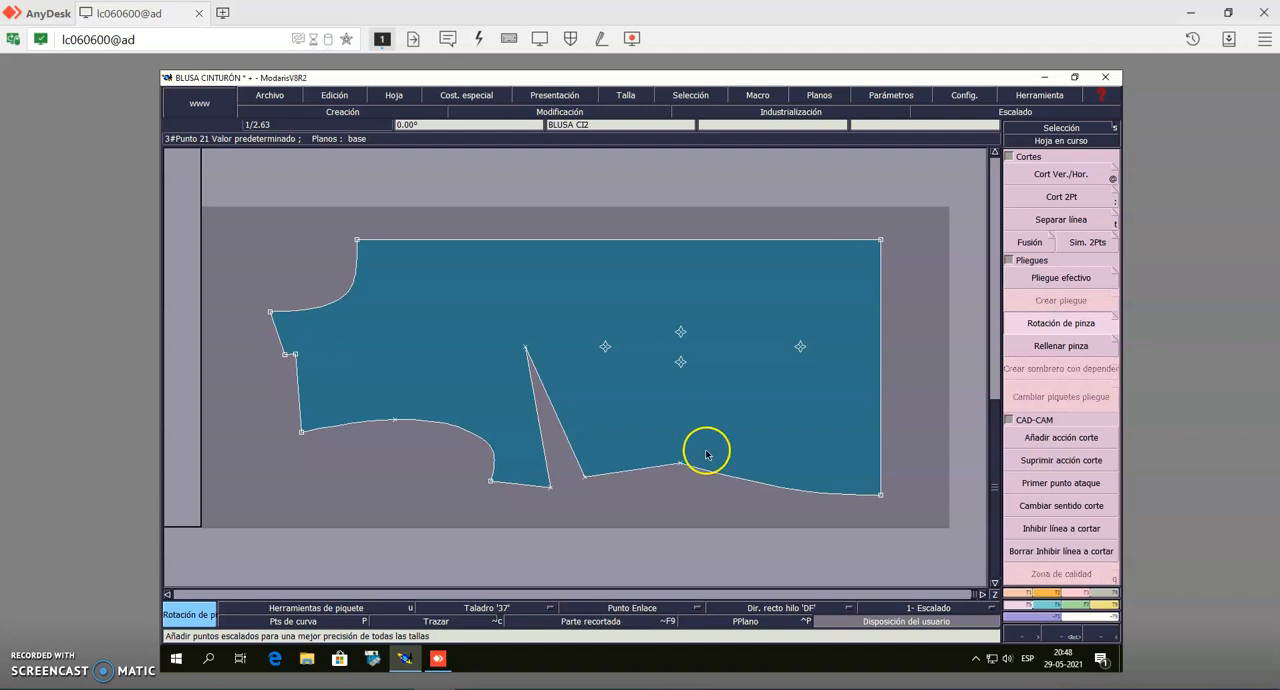
Merge the lines at the closed dart's leftover shoulder corners with Cambiar 2->1 and delete those points to straighten the shoulder
{"action": "left_click", "coordinate": [1074, 597]}
{"action": "left_click", "coordinate": [1062, 388]}
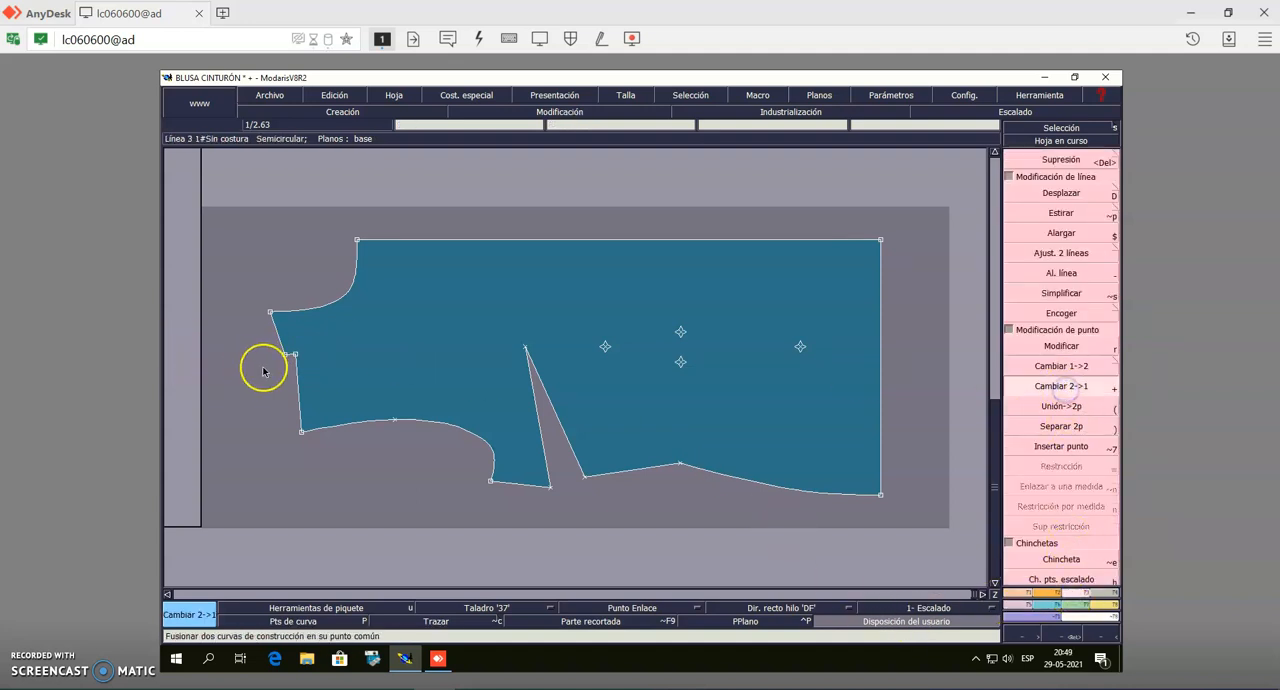
{"action": "left_click", "coordinate": [281, 356]}
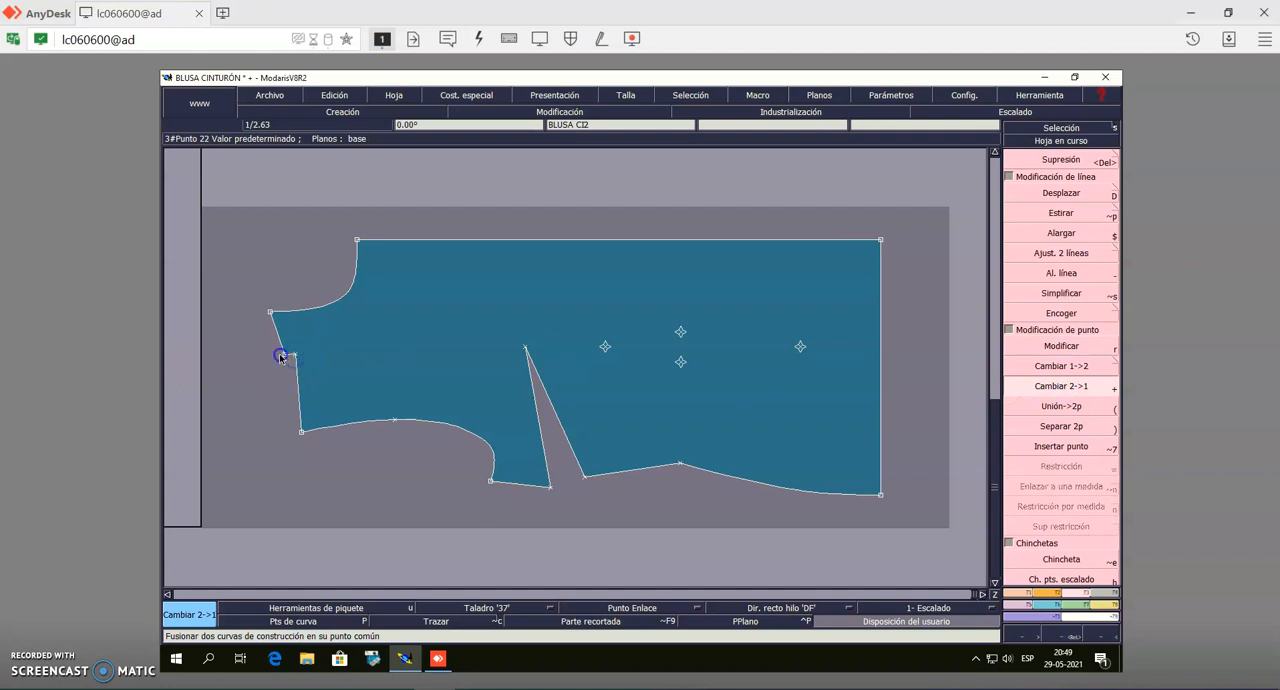
{"action": "left_click", "coordinate": [1090, 162]}
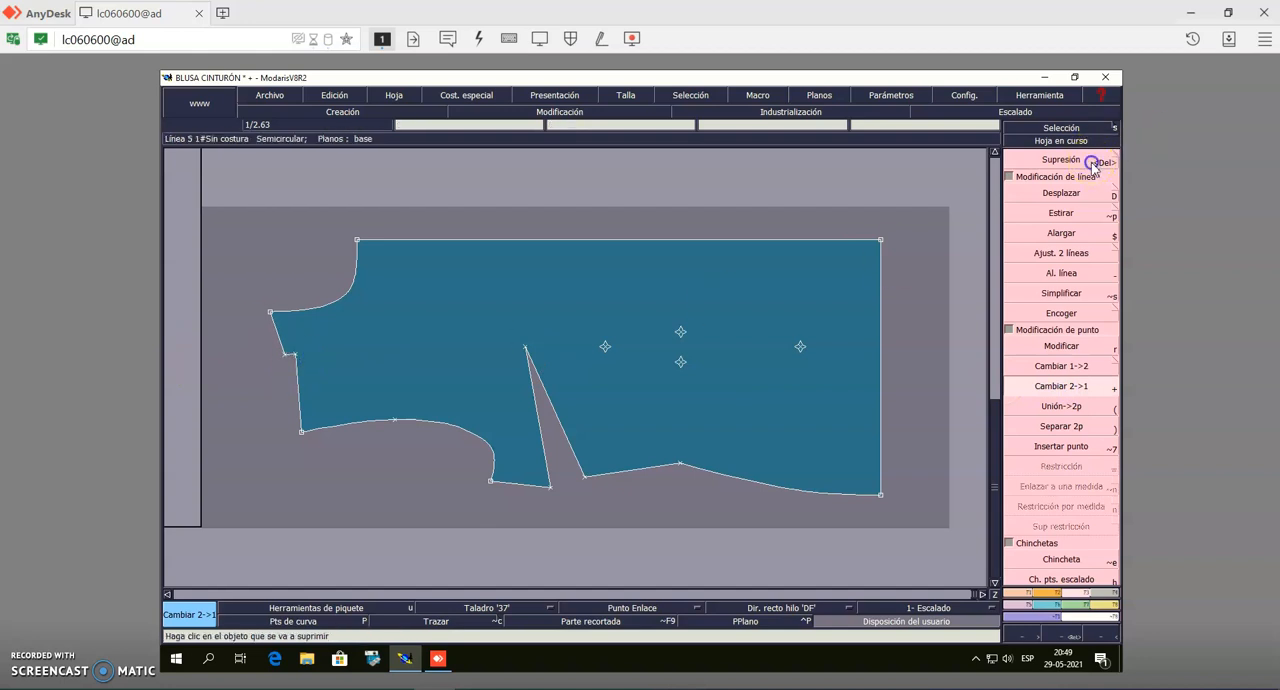
{"action": "left_click", "coordinate": [294, 355]}
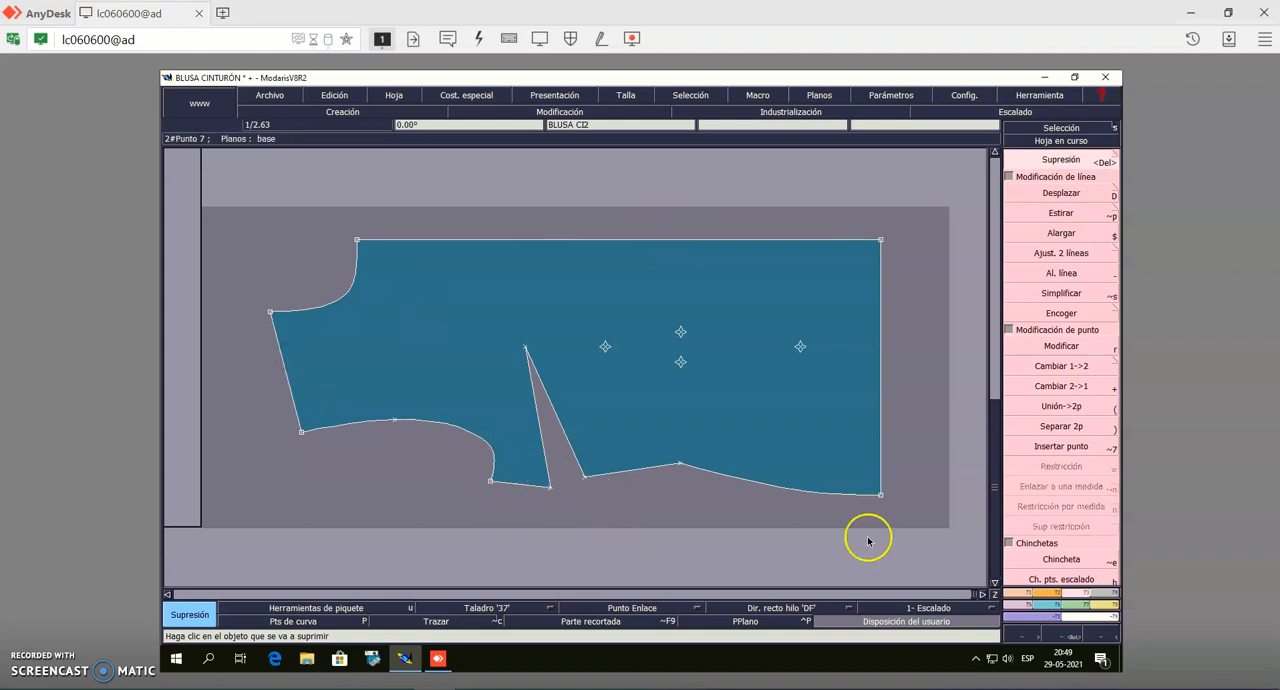
Prepare Rellenar pinza with Mantener línea de costura and Restricción máxima, and check its fold notch settings
{"action": "left_click", "coordinate": [1022, 610]}
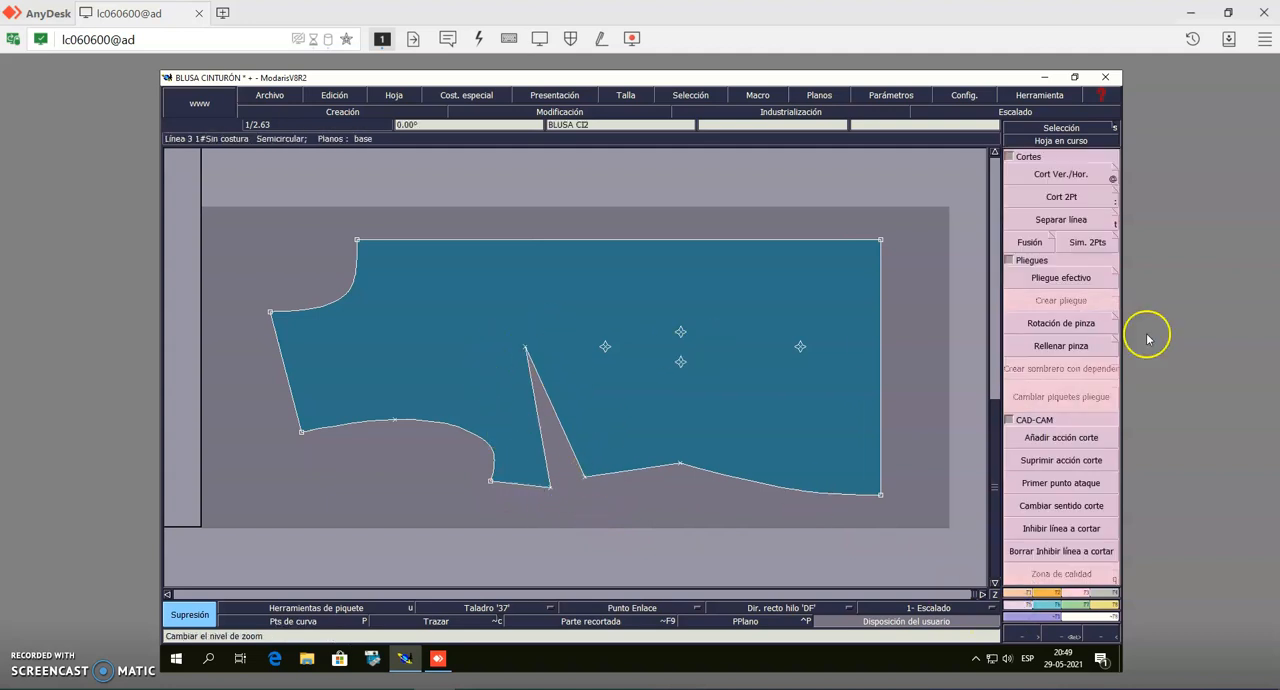
{"action": "left_click", "coordinate": [1071, 347]}
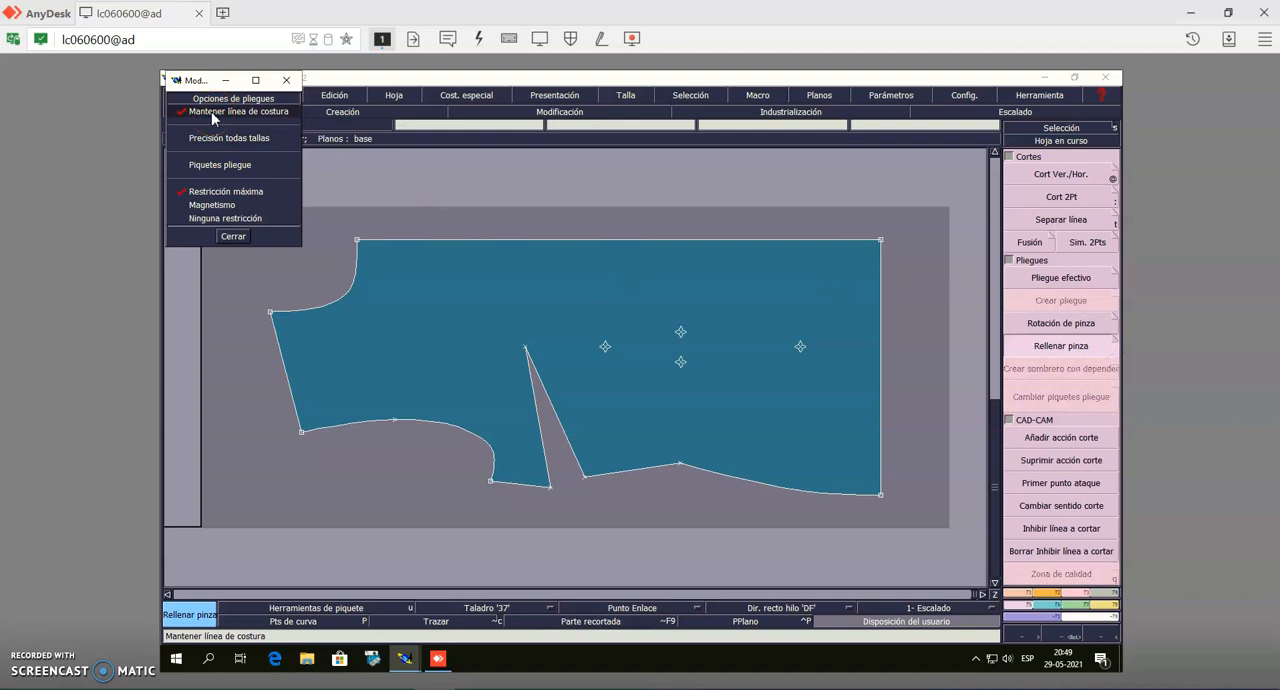
{"action": "left_click", "coordinate": [201, 165]}
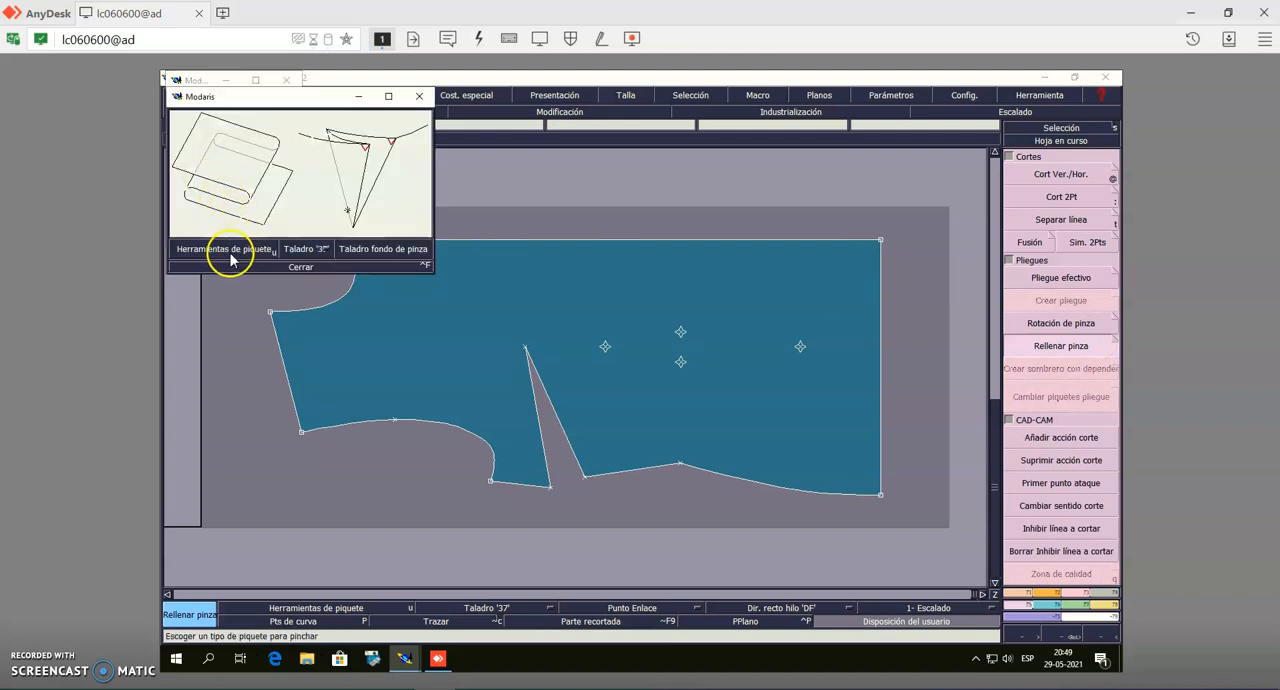
{"action": "left_click", "coordinate": [302, 268]}
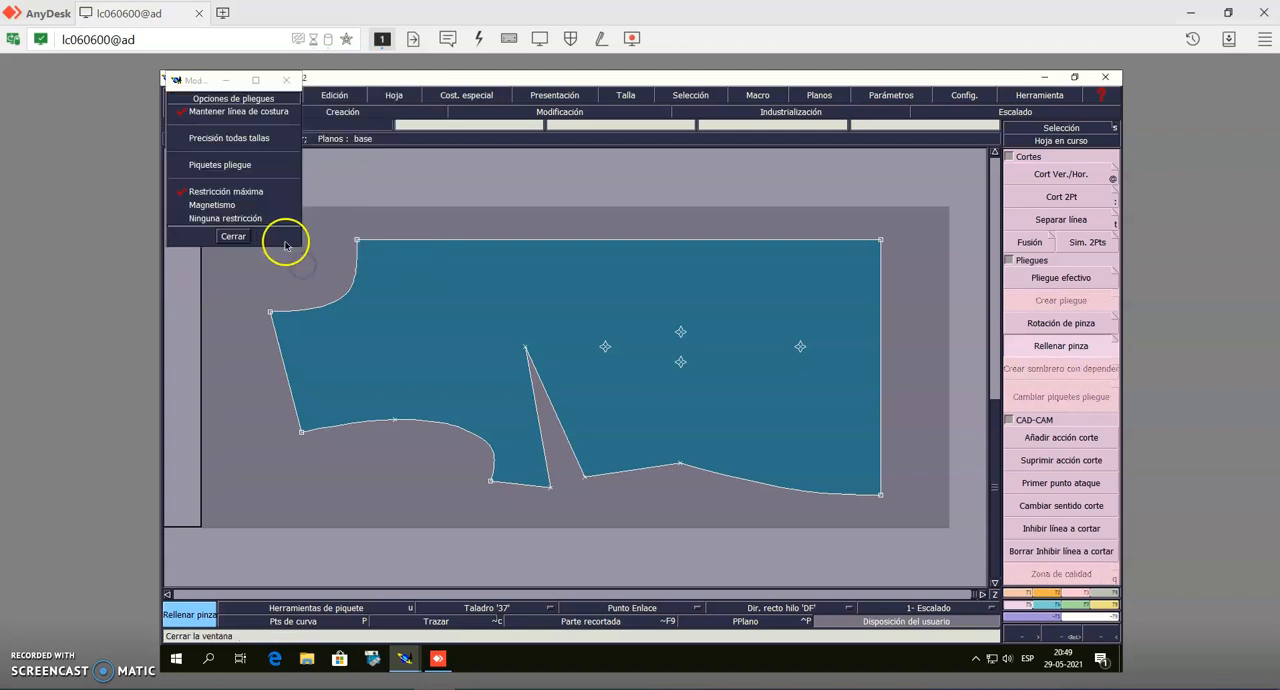
{"action": "left_click", "coordinate": [234, 238]}
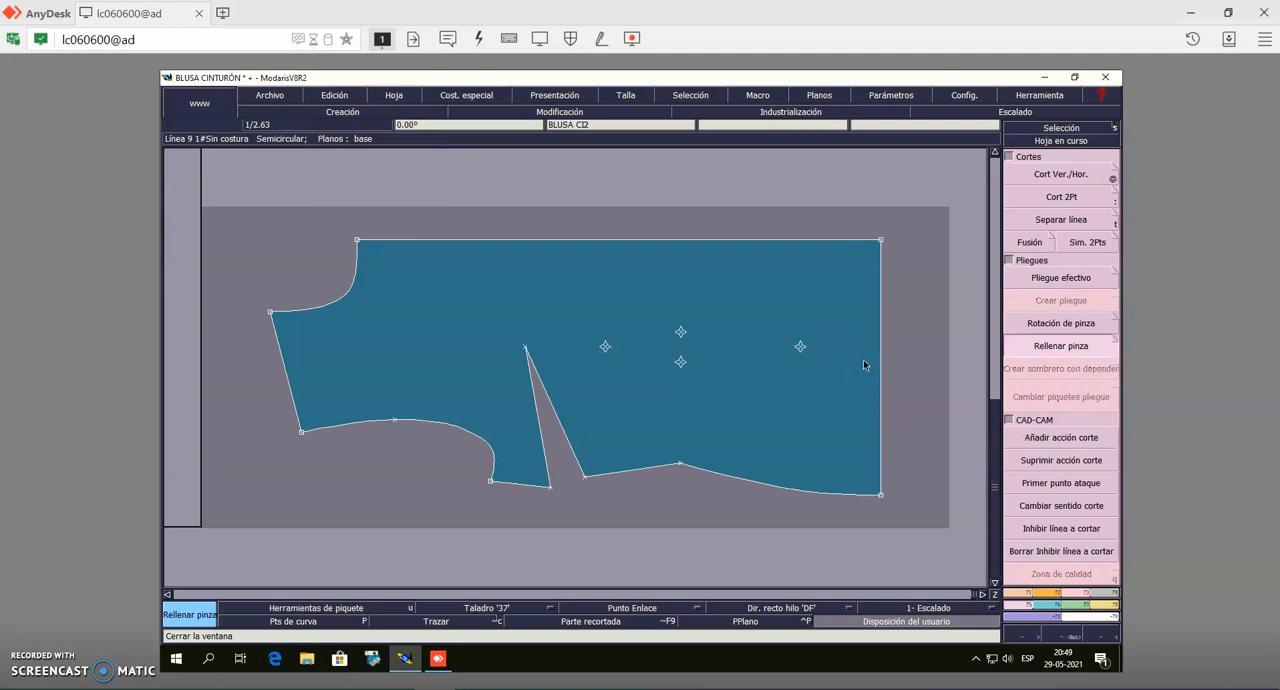
Fill the side seam dart of the front bodice from its tip and two mouth points, adding fold notches and a drill mark
{"action": "left_click", "coordinate": [525, 349]}
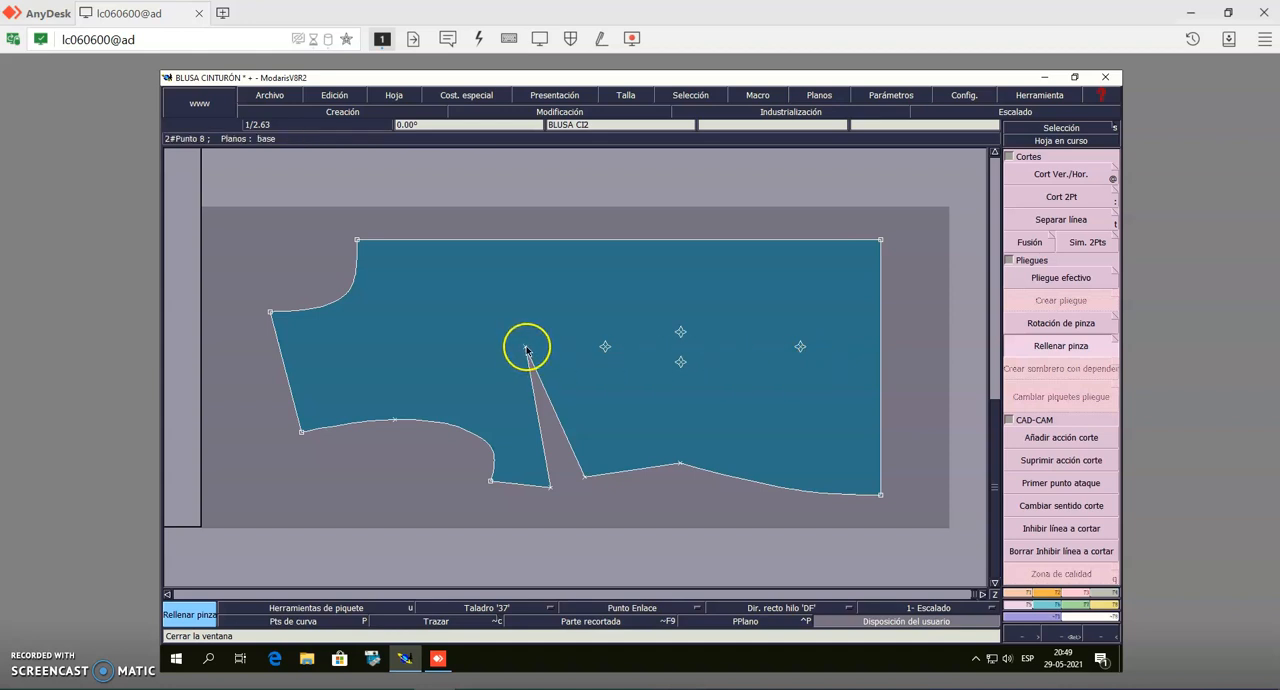
{"action": "left_click", "coordinate": [525, 349]}
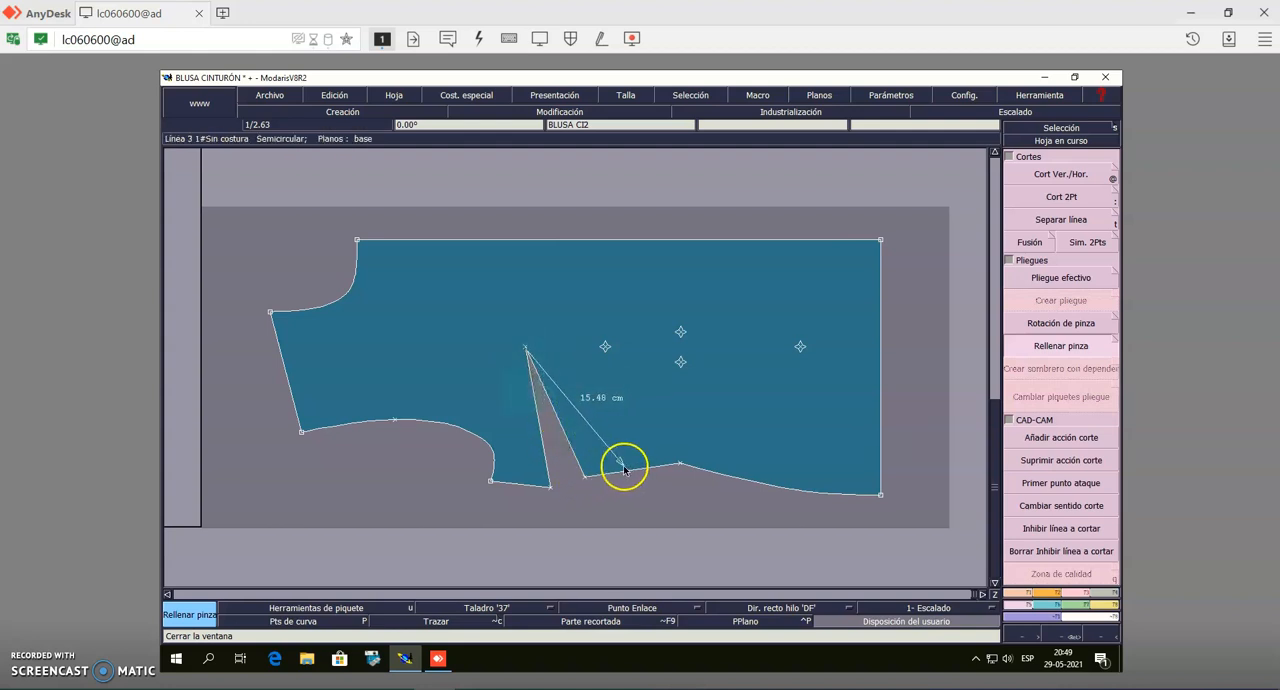
{"action": "left_click", "coordinate": [585, 479]}
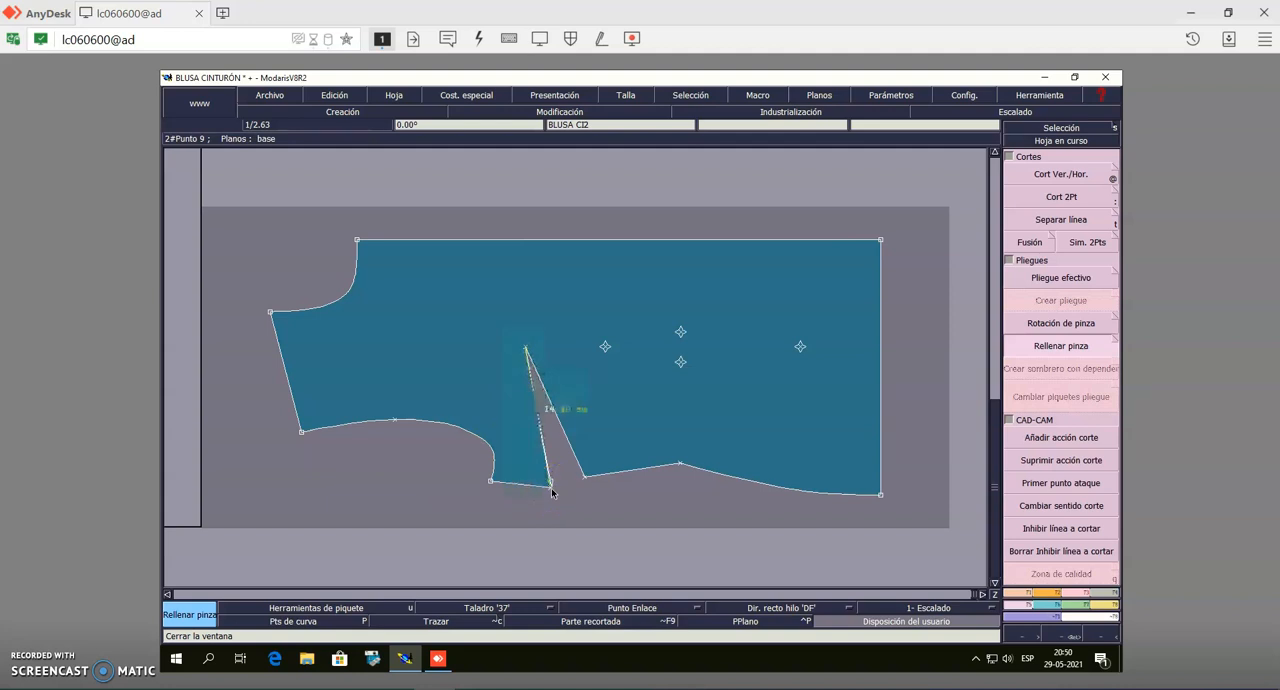
{"action": "left_click", "coordinate": [585, 476]}
{"action": "left_click", "coordinate": [625, 477]}
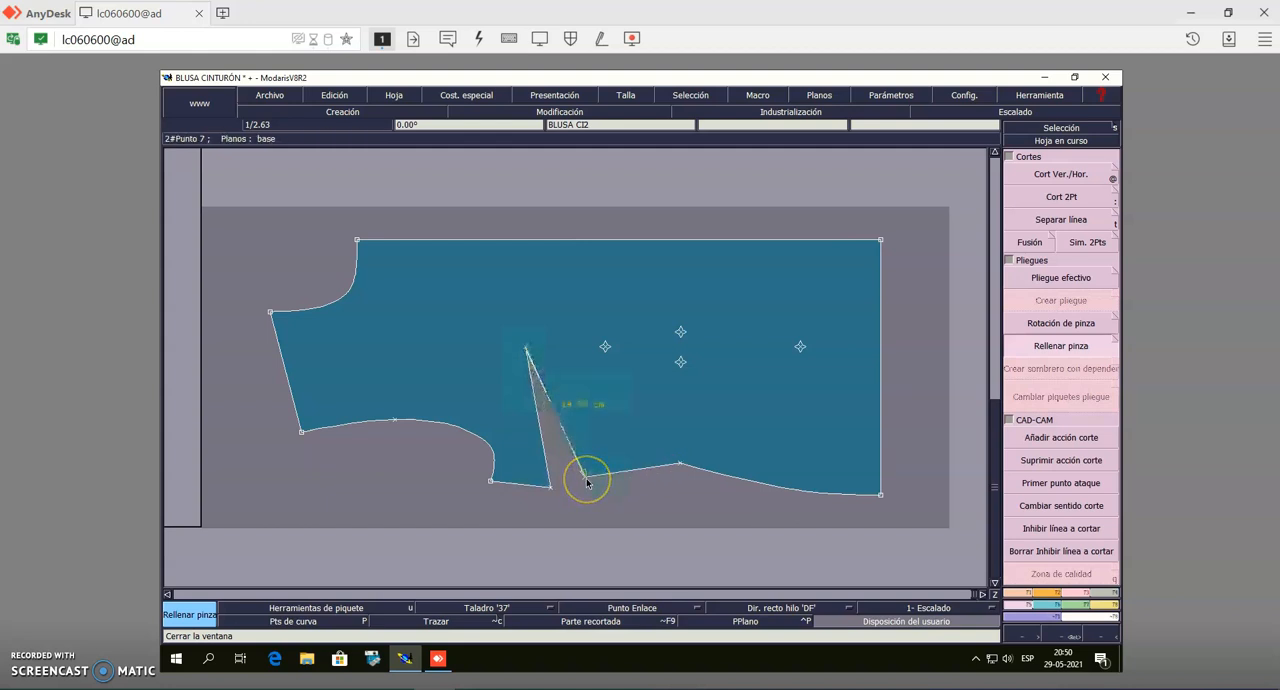
{"action": "left_click", "coordinate": [587, 481]}
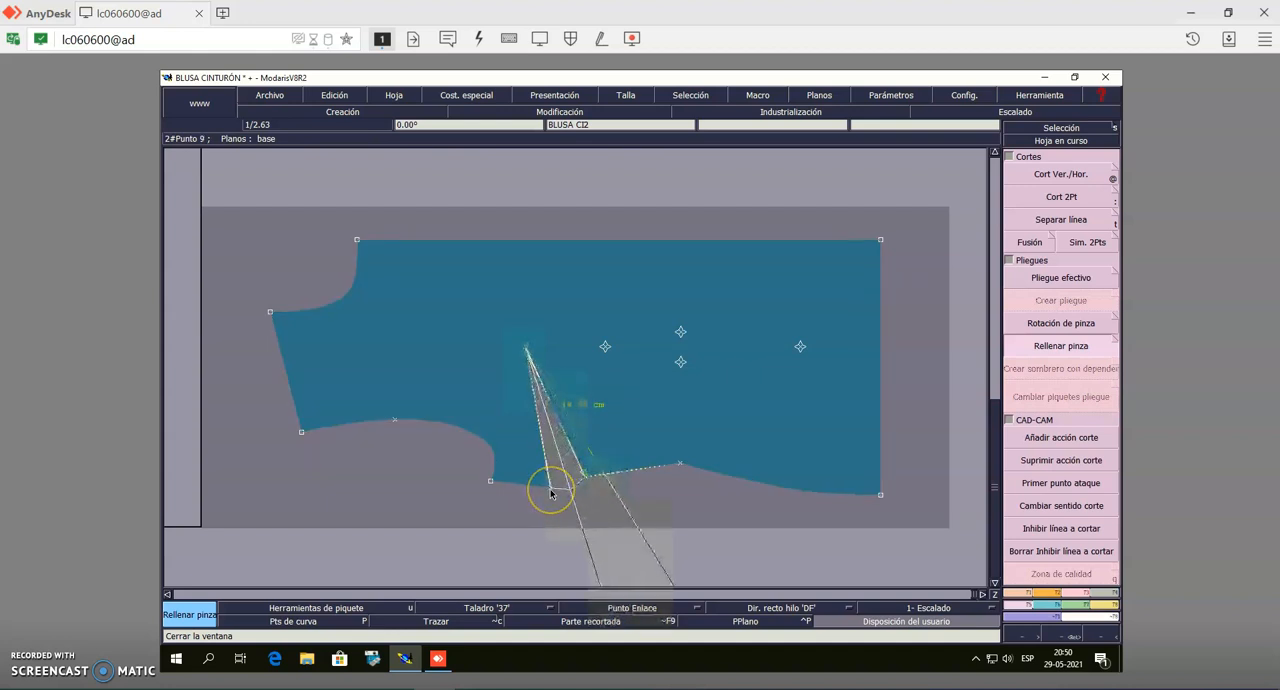
{"action": "left_click", "coordinate": [551, 491]}
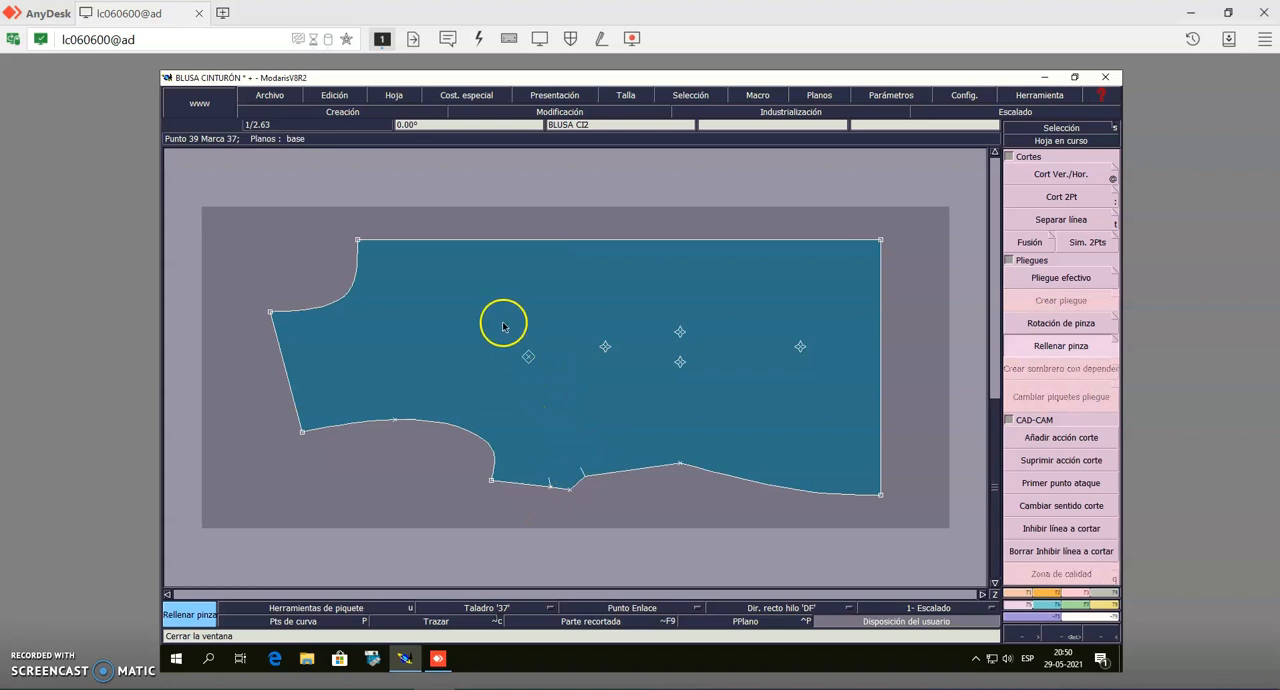
{"action": "left_click", "coordinate": [1034, 131]}
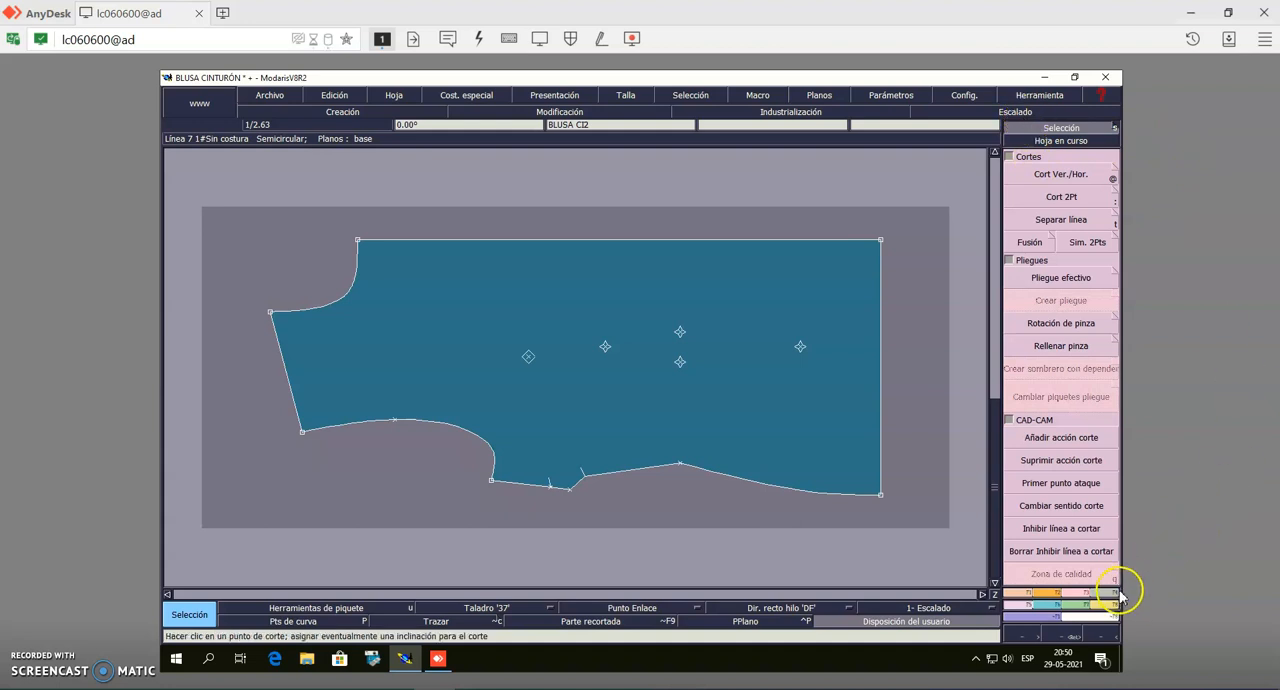
Add a 1 cm line seam allowance to the neckline and the armhole of the front bodice
{"action": "left_click", "coordinate": [1105, 595]}
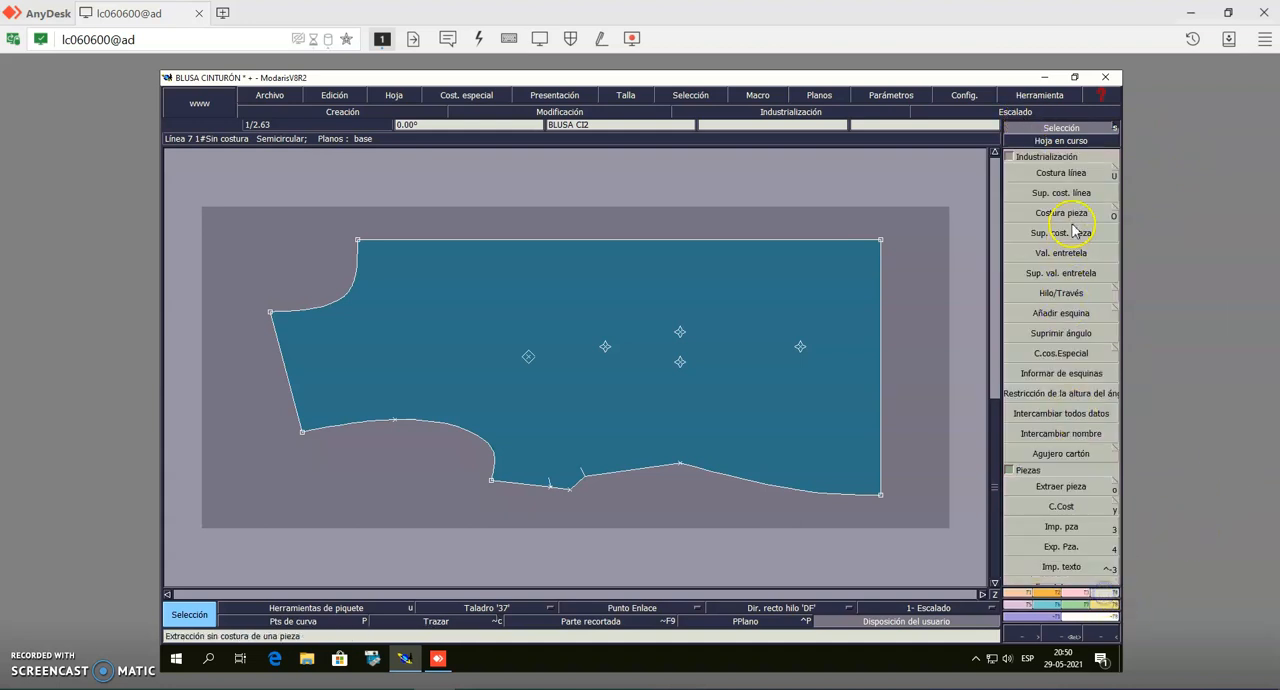
{"action": "left_click", "coordinate": [1062, 172]}
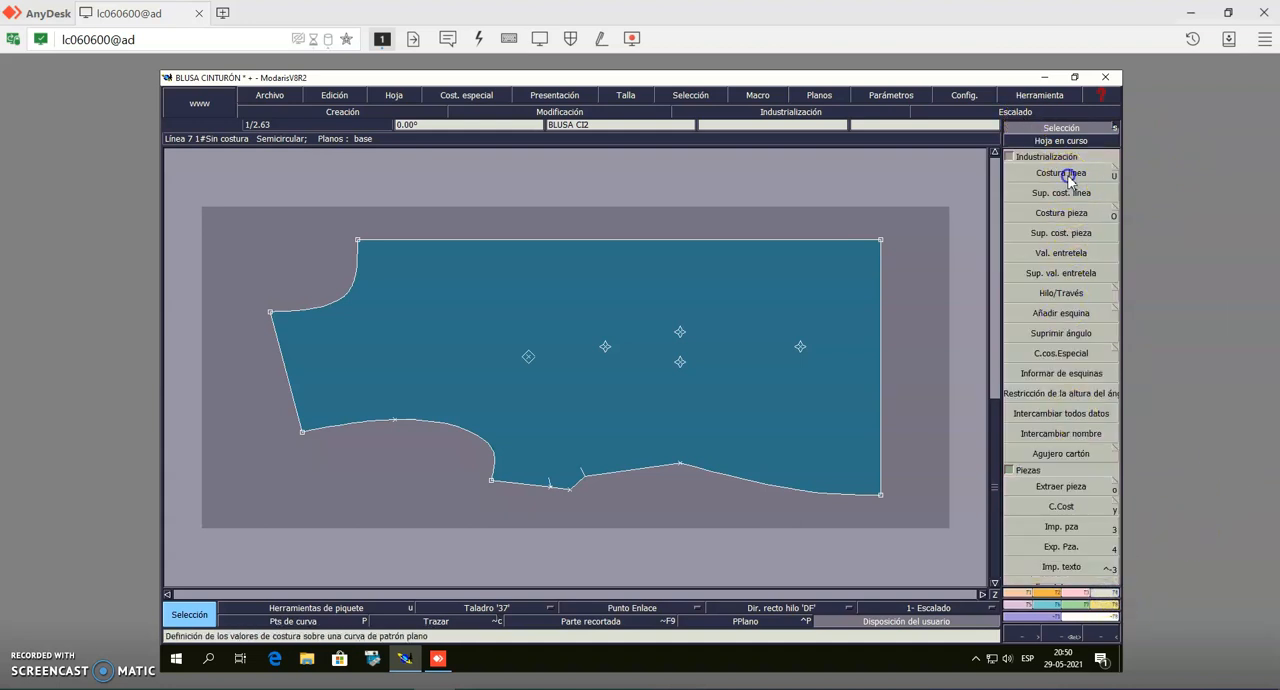
{"action": "left_click", "coordinate": [315, 311]}
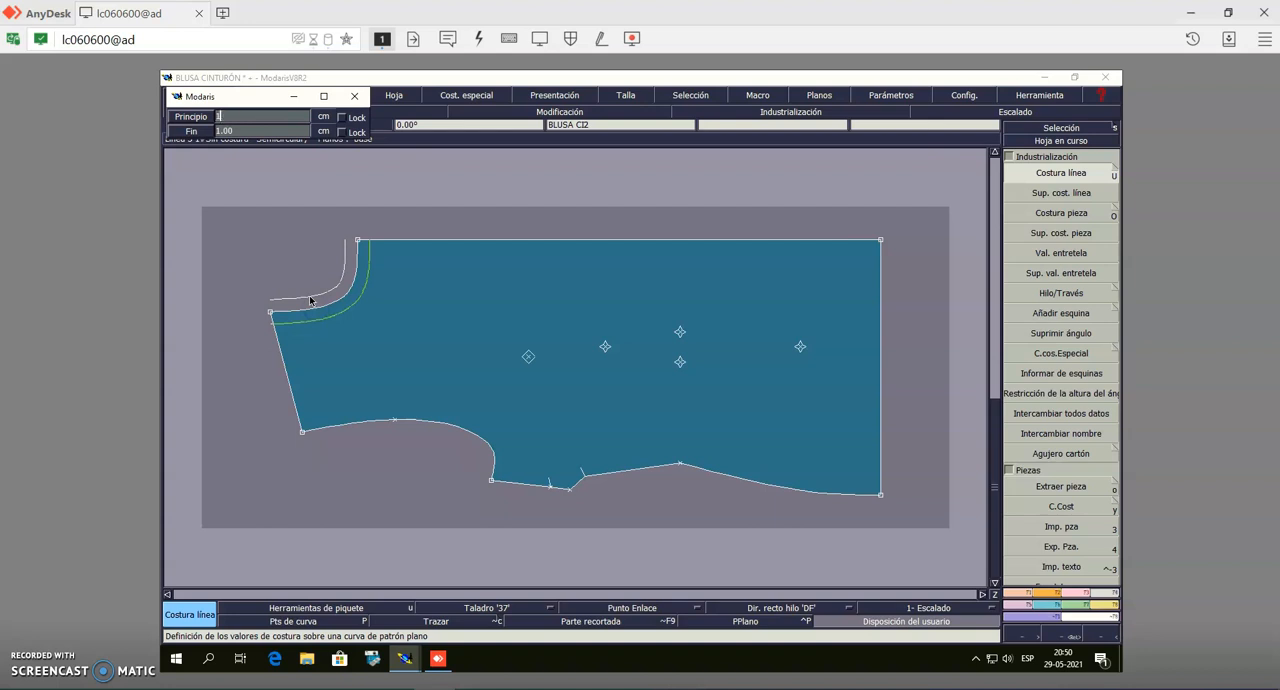
{"action": "key", "text": "Return"}
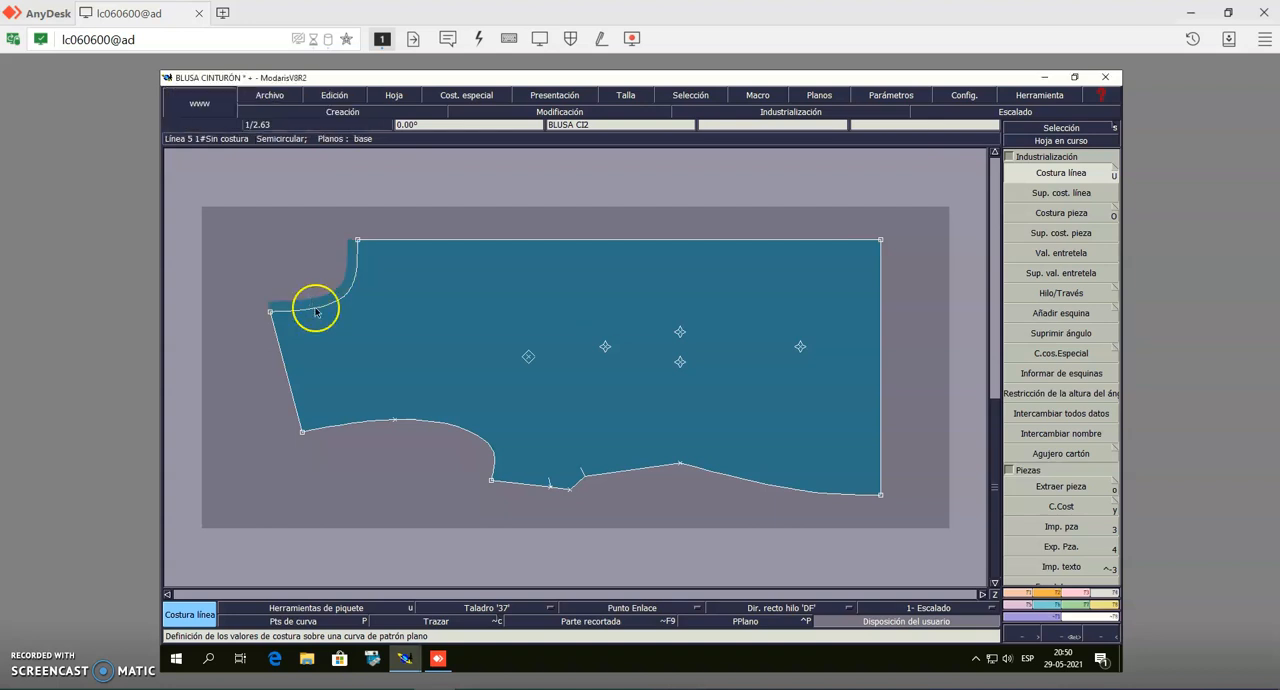
{"action": "left_click", "coordinate": [378, 424]}
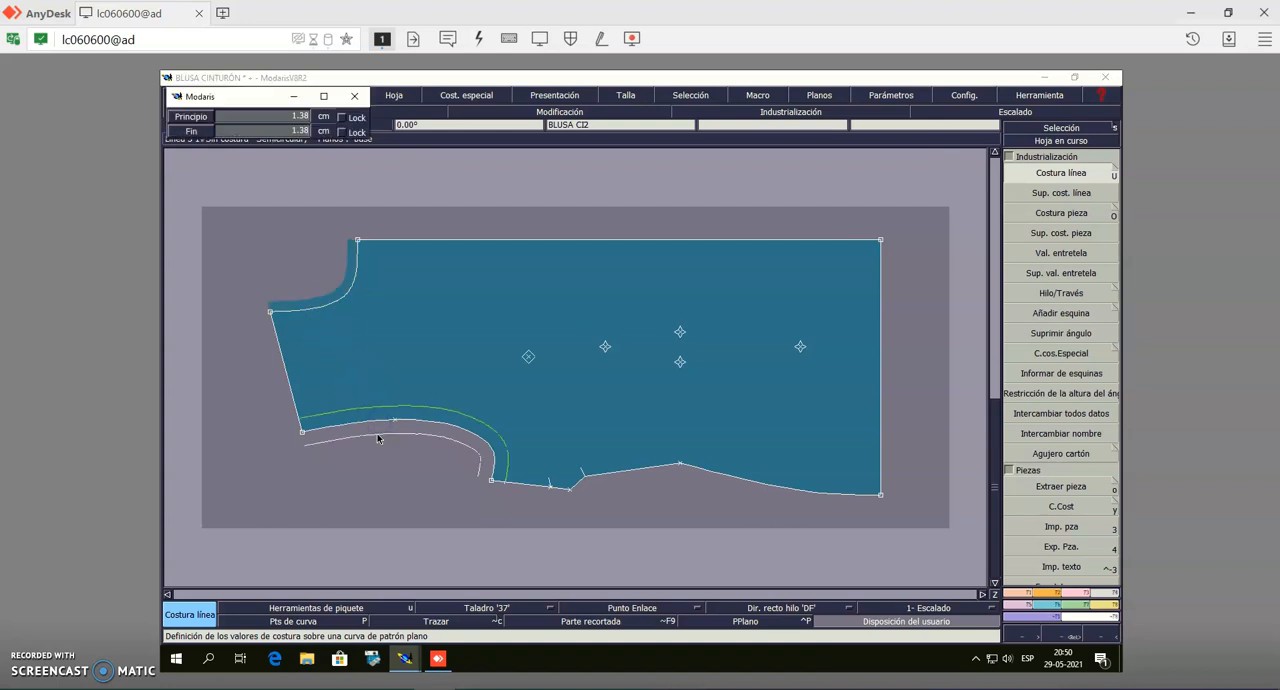
{"action": "key", "text": "Down"}
{"action": "key", "text": "Return"}
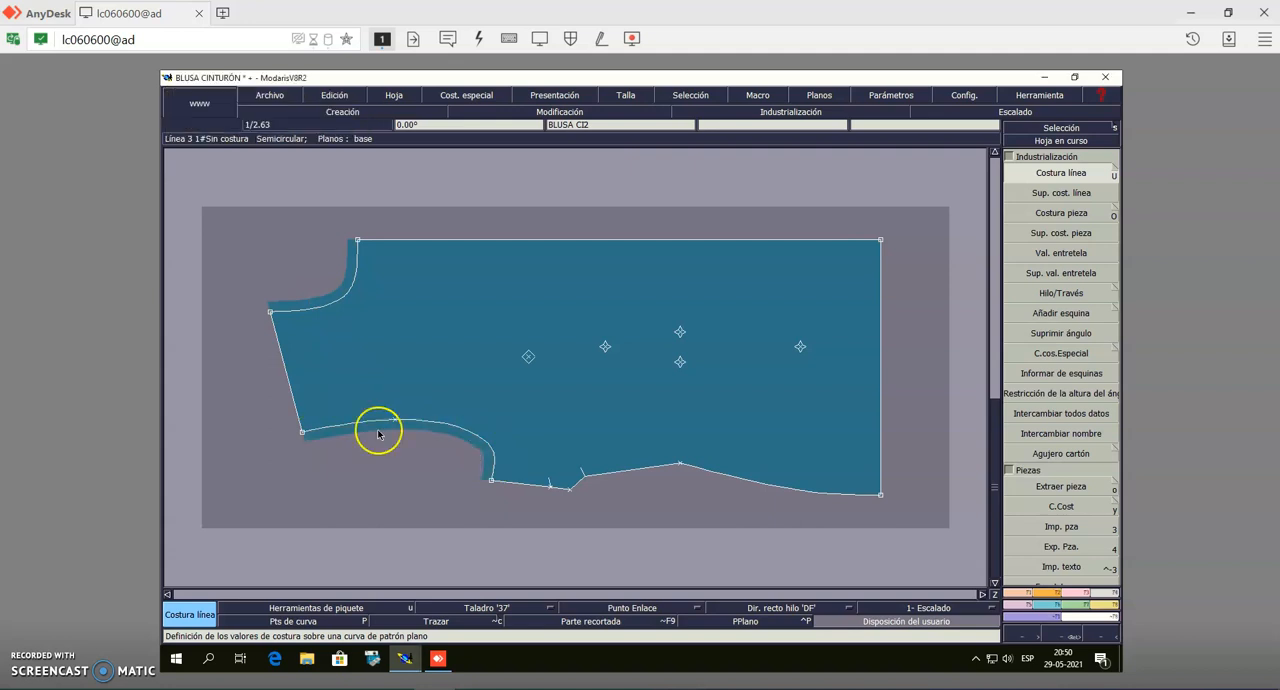
Add a line seam allowance to the shoulder of the front bodice with 1.5 cm at both its start and end
{"action": "left_click", "coordinate": [286, 382]}
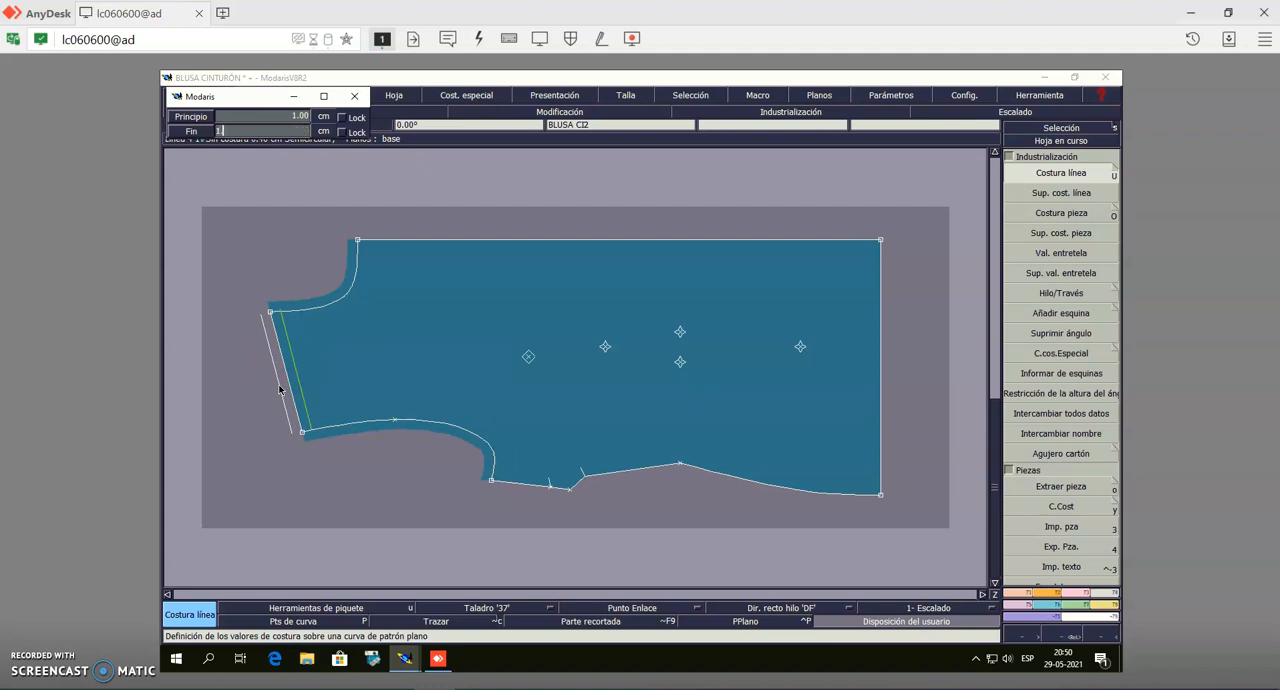
{"action": "type", "text": "1.5"}
{"action": "key", "text": "Return"}
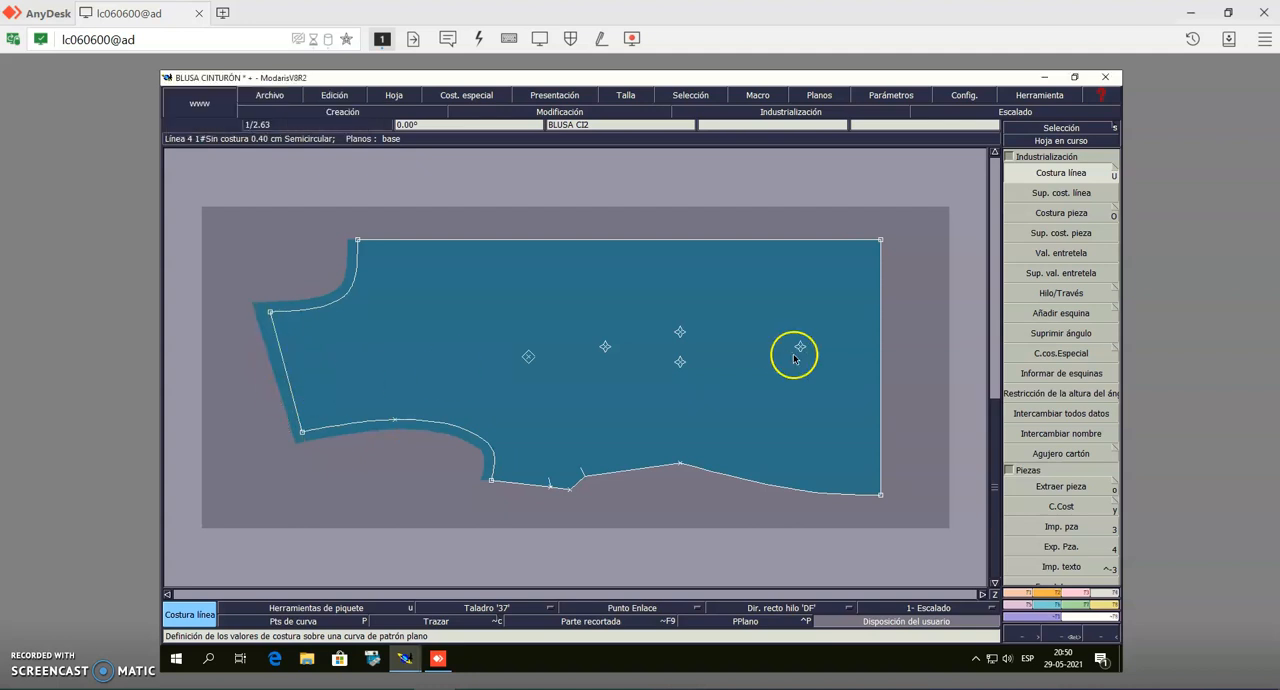
{"action": "left_click", "coordinate": [286, 388]}
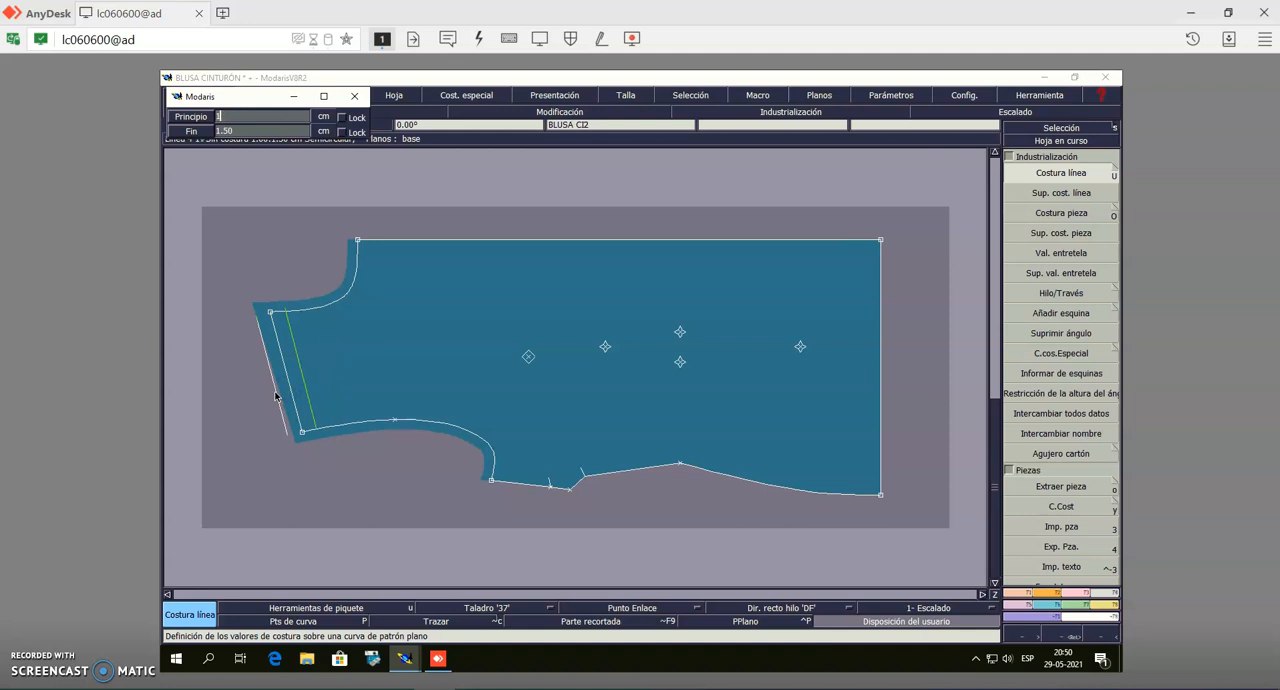
{"action": "type", "text": "1"}
{"action": "key", "text": "Return"}
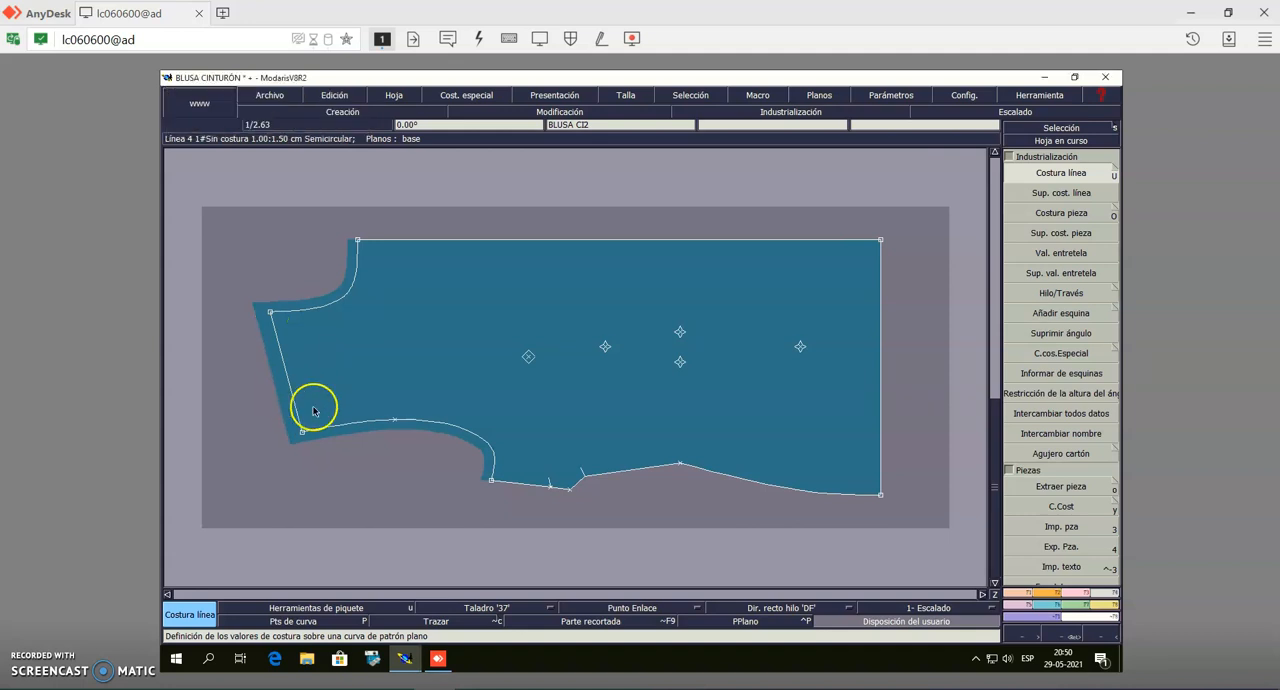
Add a 1.5 cm line seam allowance to the side seam and a 3 cm one to the hem of the front bodice
{"action": "left_click", "coordinate": [646, 470]}
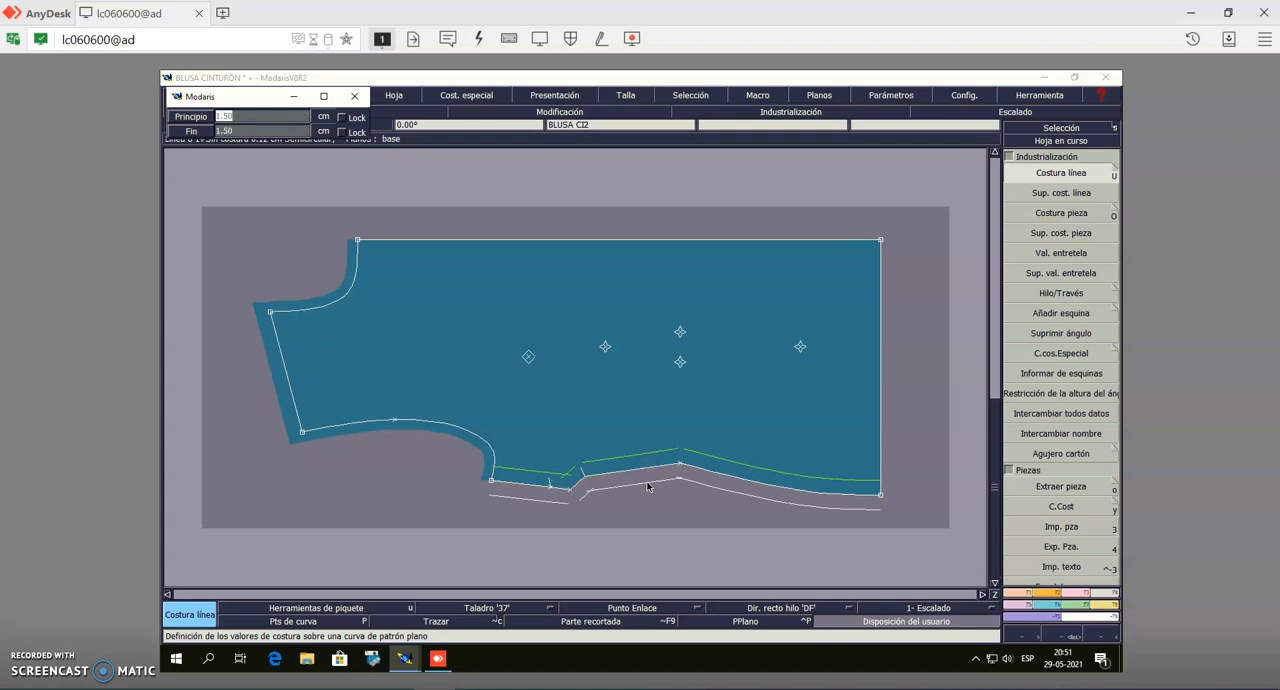
{"action": "key", "text": "Return"}
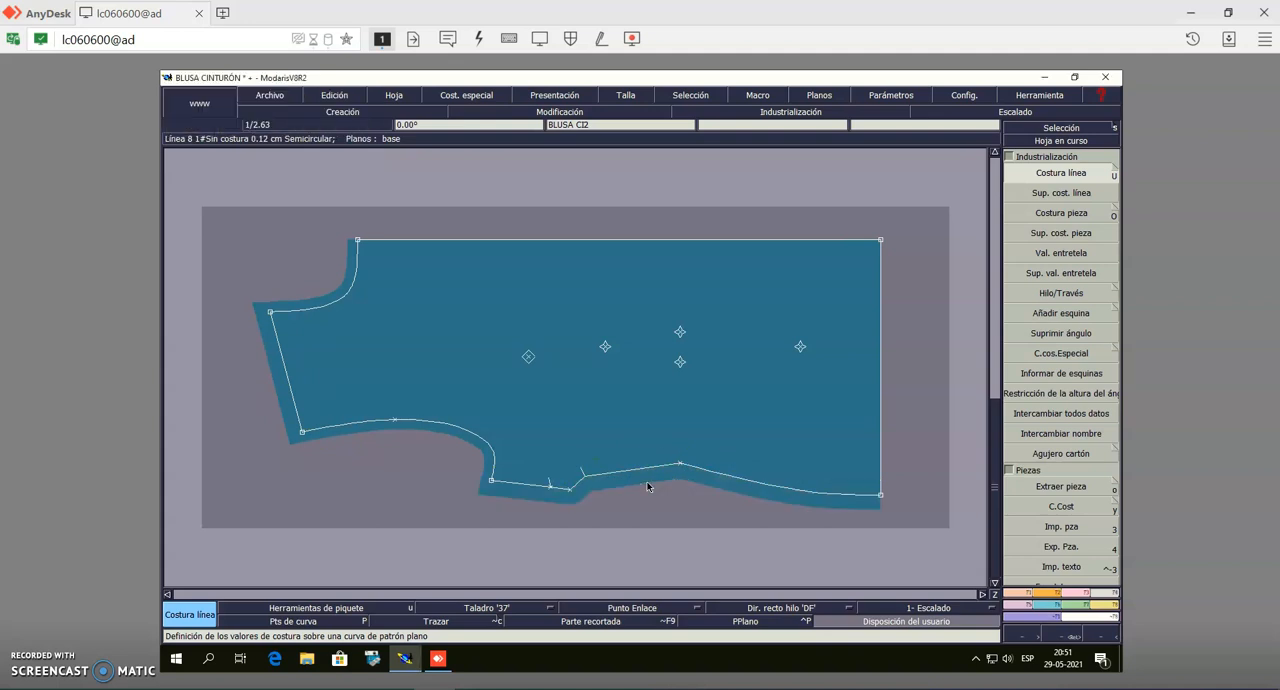
{"action": "left_click", "coordinate": [881, 378]}
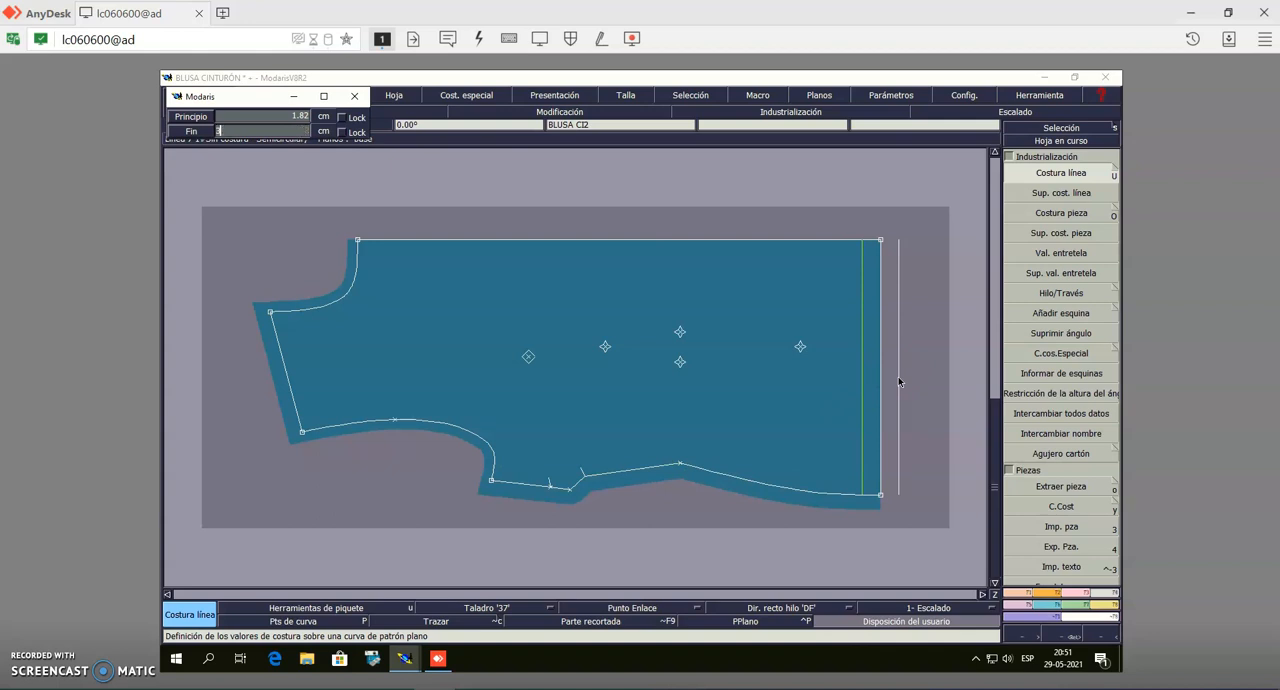
{"action": "type", "text": "3"}
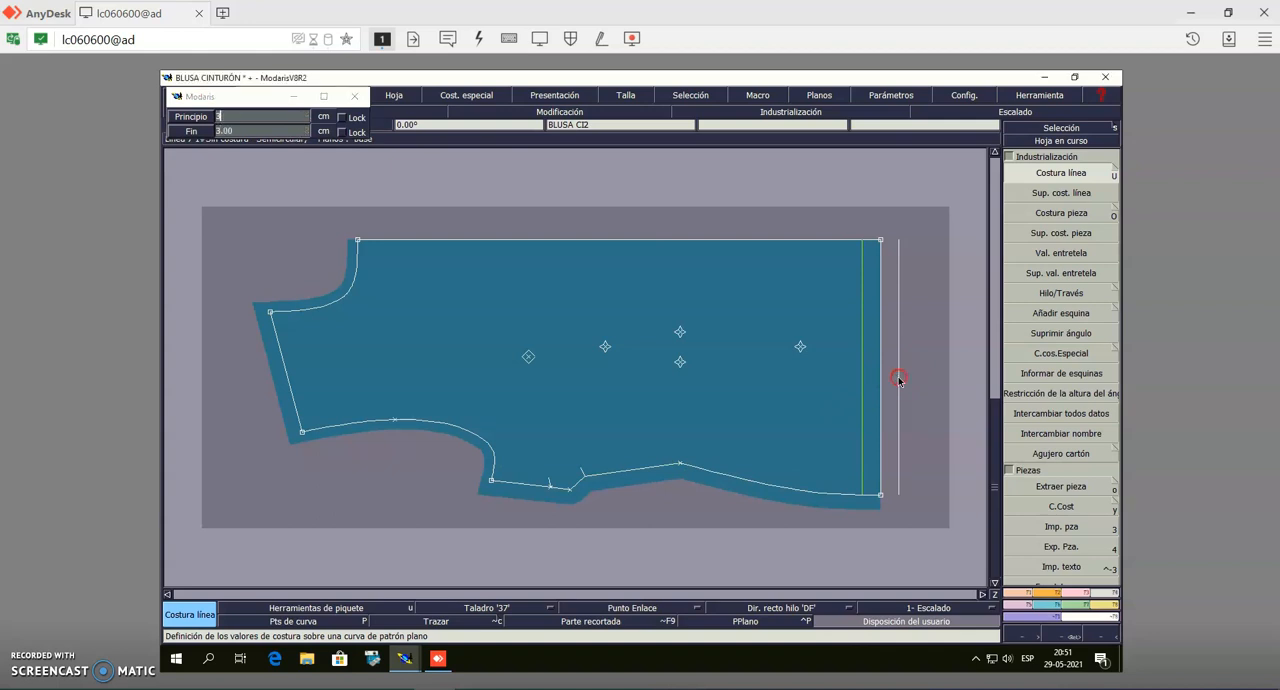
{"action": "key", "text": "Return"}
Move the centre front neckline point 2 cm straight outward with Modificar to extend the front edge
{"action": "left_click", "coordinate": [1083, 129]}
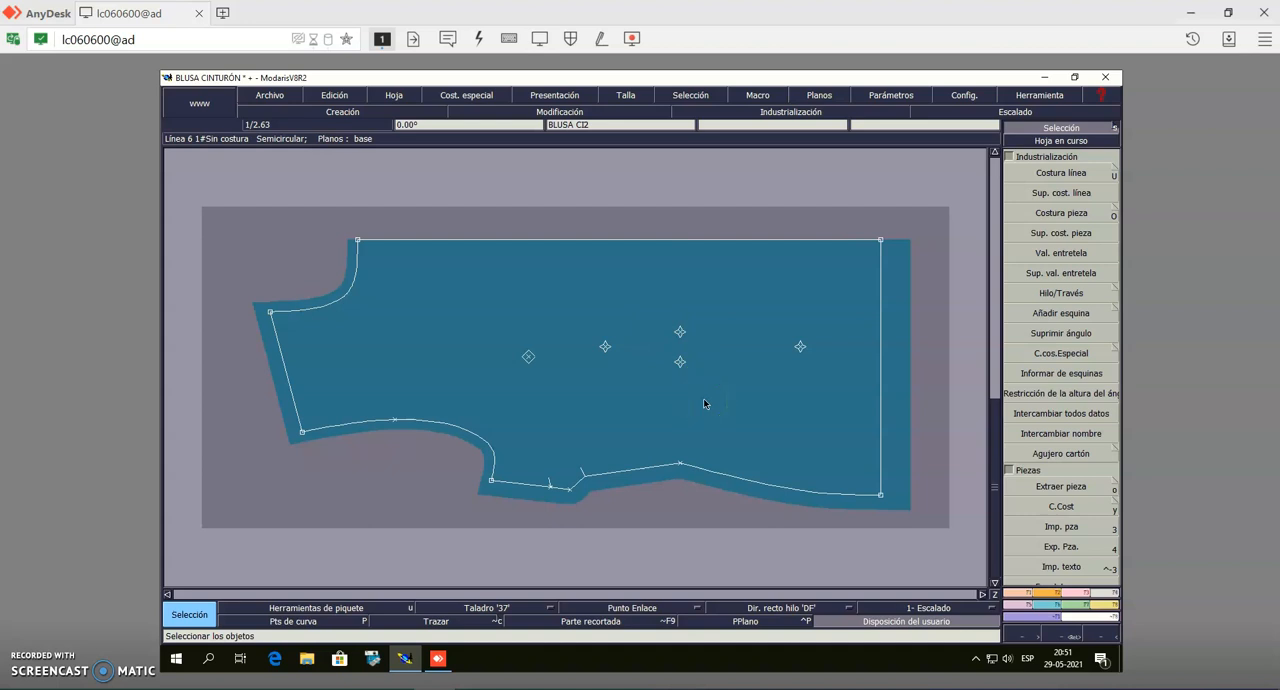
{"action": "left_click", "coordinate": [1072, 594]}
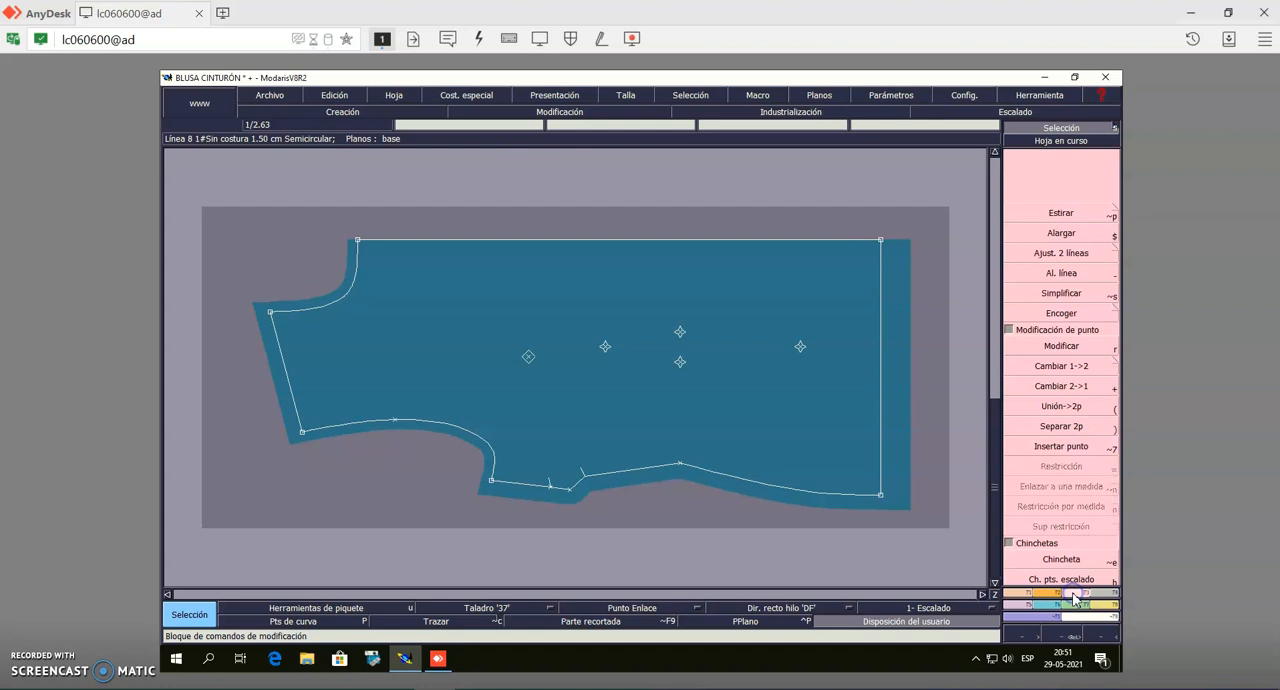
{"action": "left_click", "coordinate": [1058, 346]}
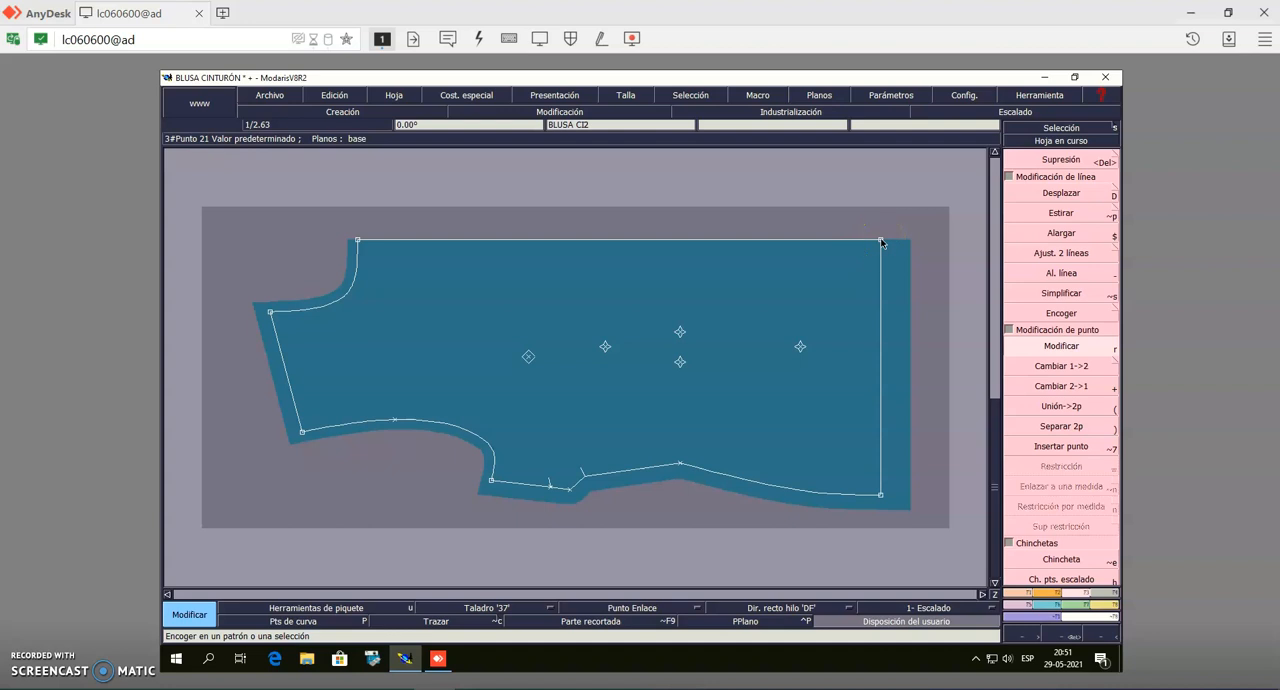
{"action": "left_click", "coordinate": [358, 242]}
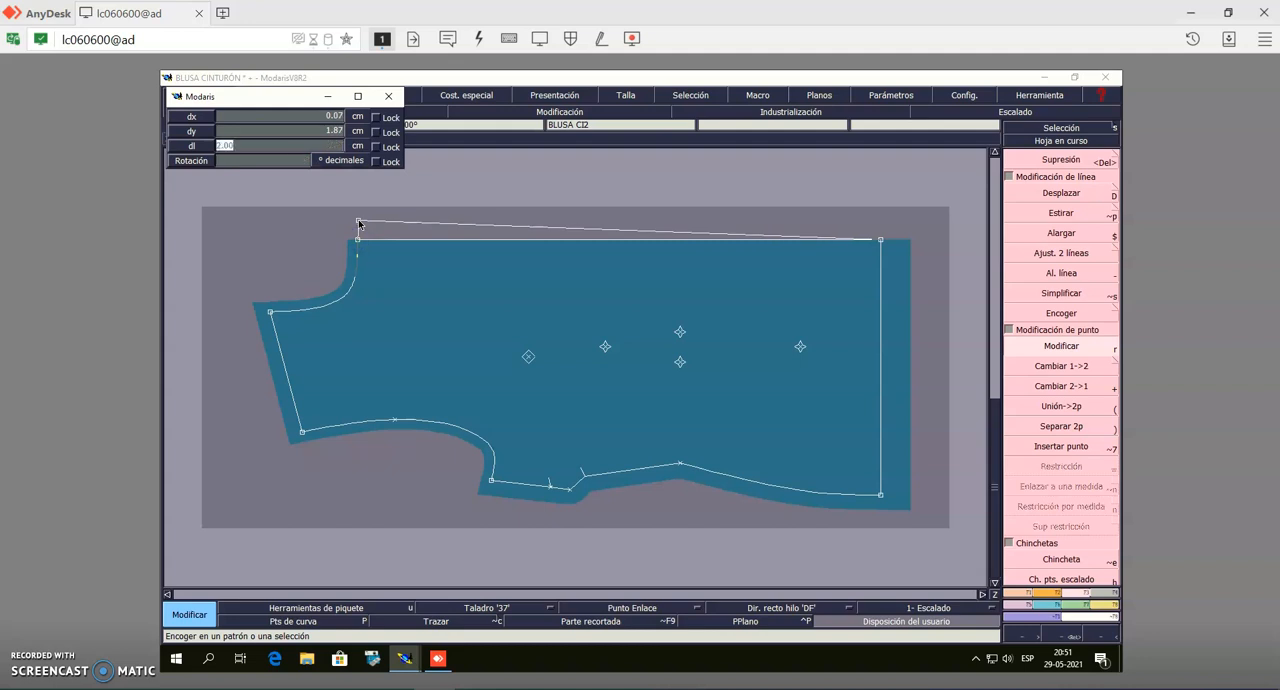
{"action": "left_click", "coordinate": [359, 223]}
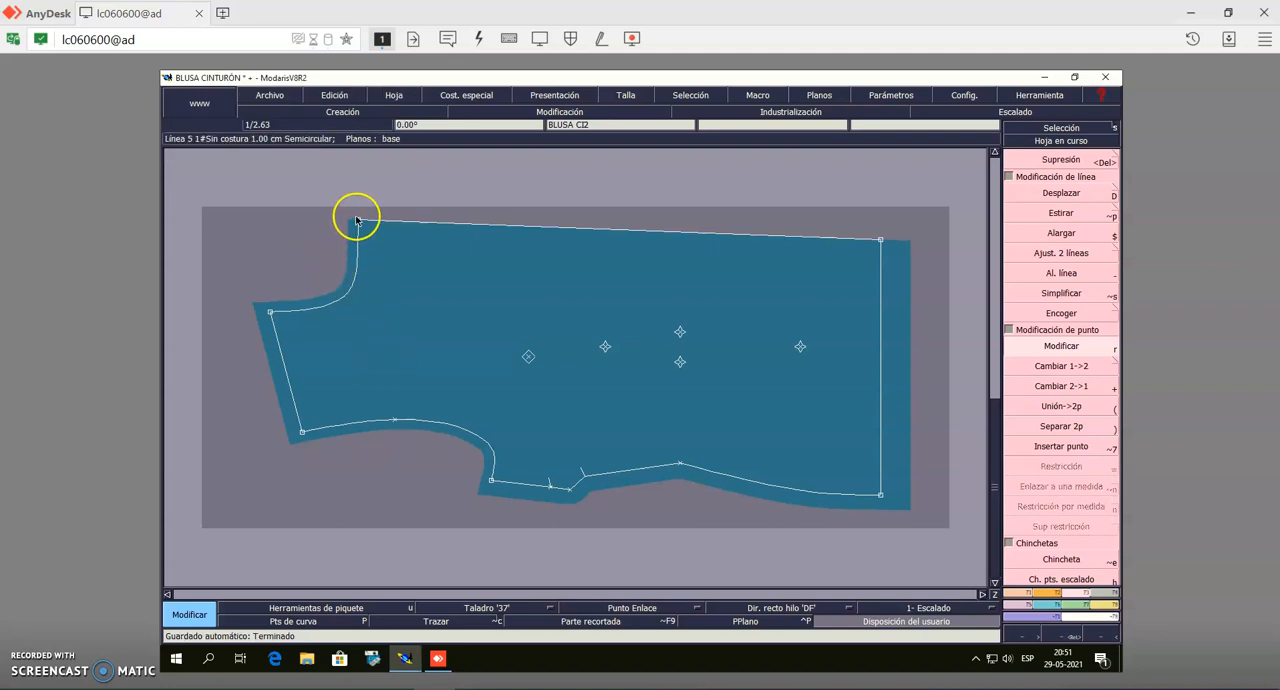
Align the centre front hem point horizontally with the extended neckline point using Ali 2Pts
{"action": "left_click", "coordinate": [1049, 128]}
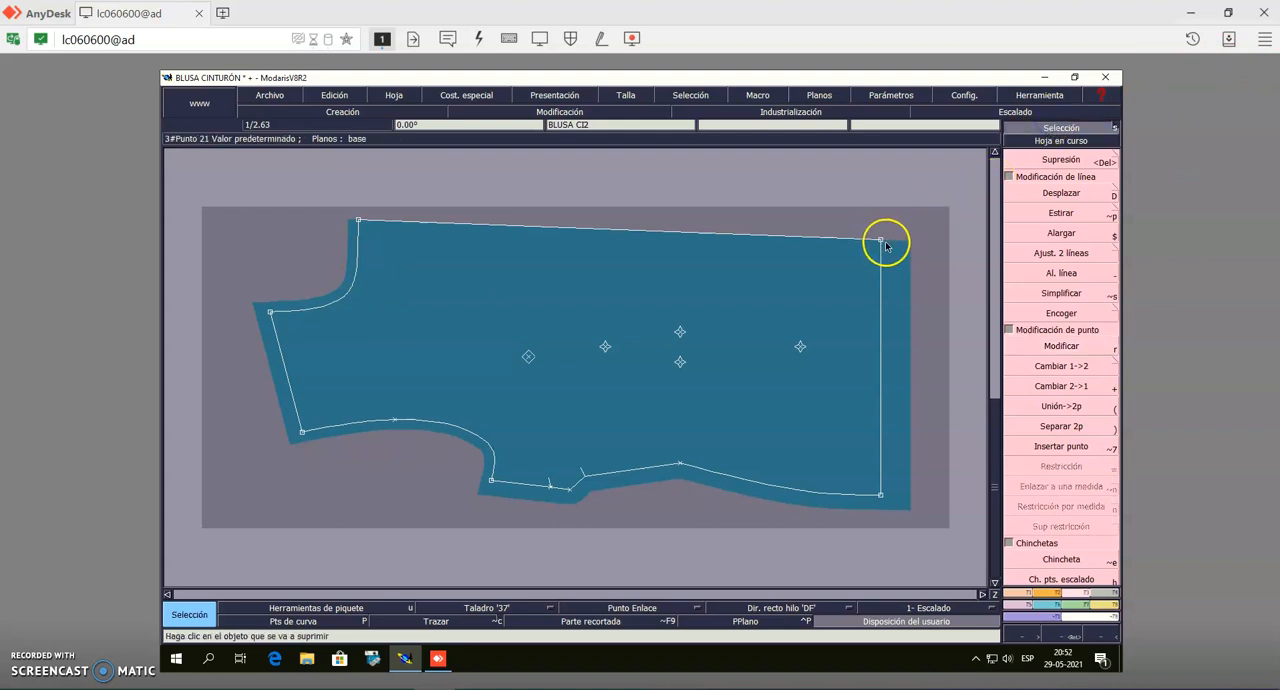
{"action": "left_click", "coordinate": [1022, 597]}
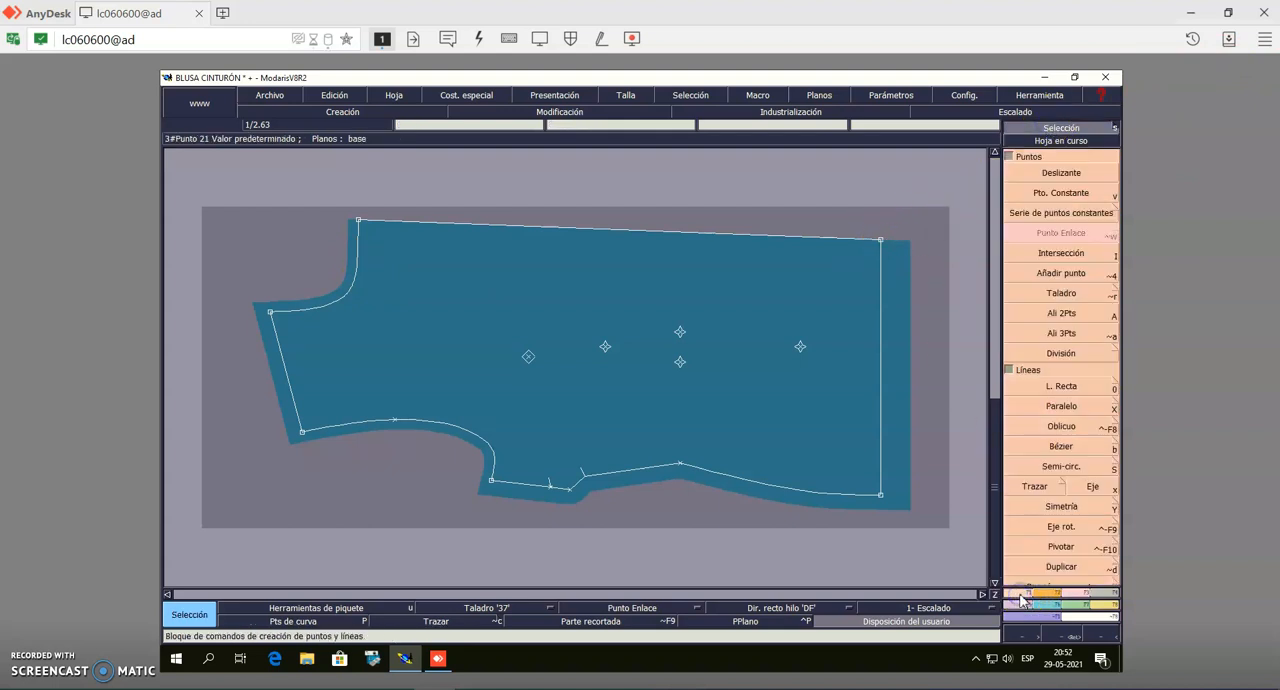
{"action": "left_click", "coordinate": [1046, 314]}
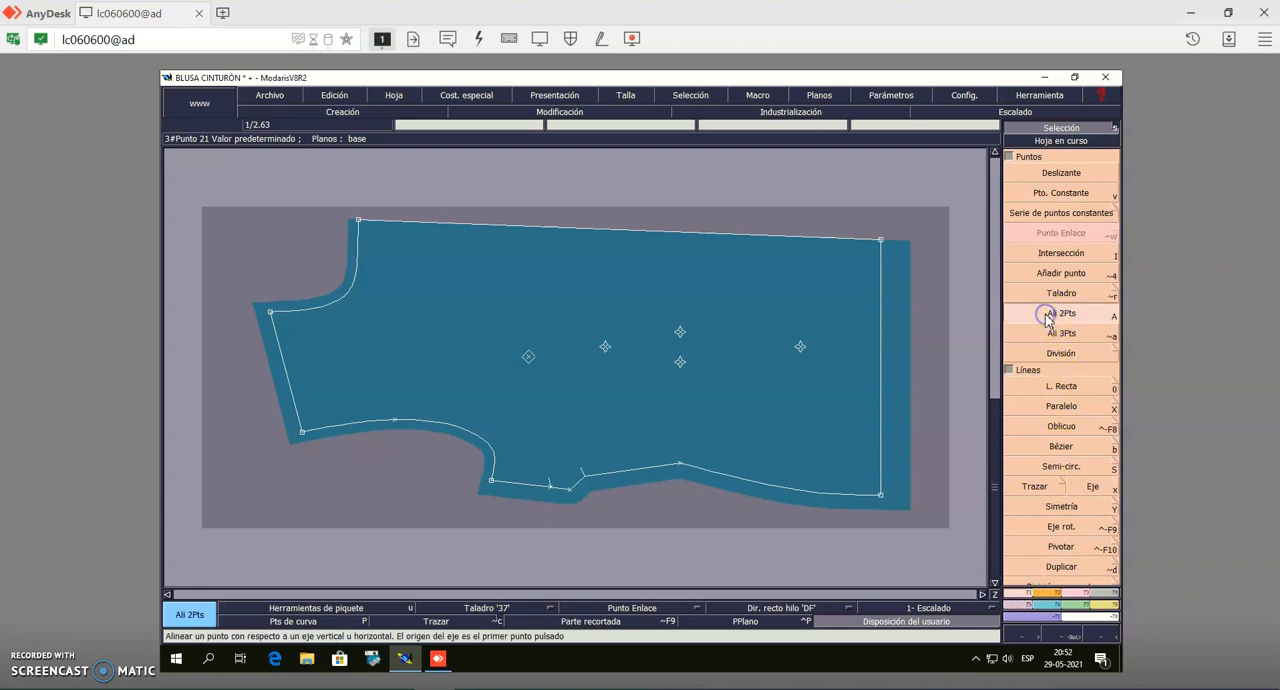
{"action": "left_click", "coordinate": [359, 221]}
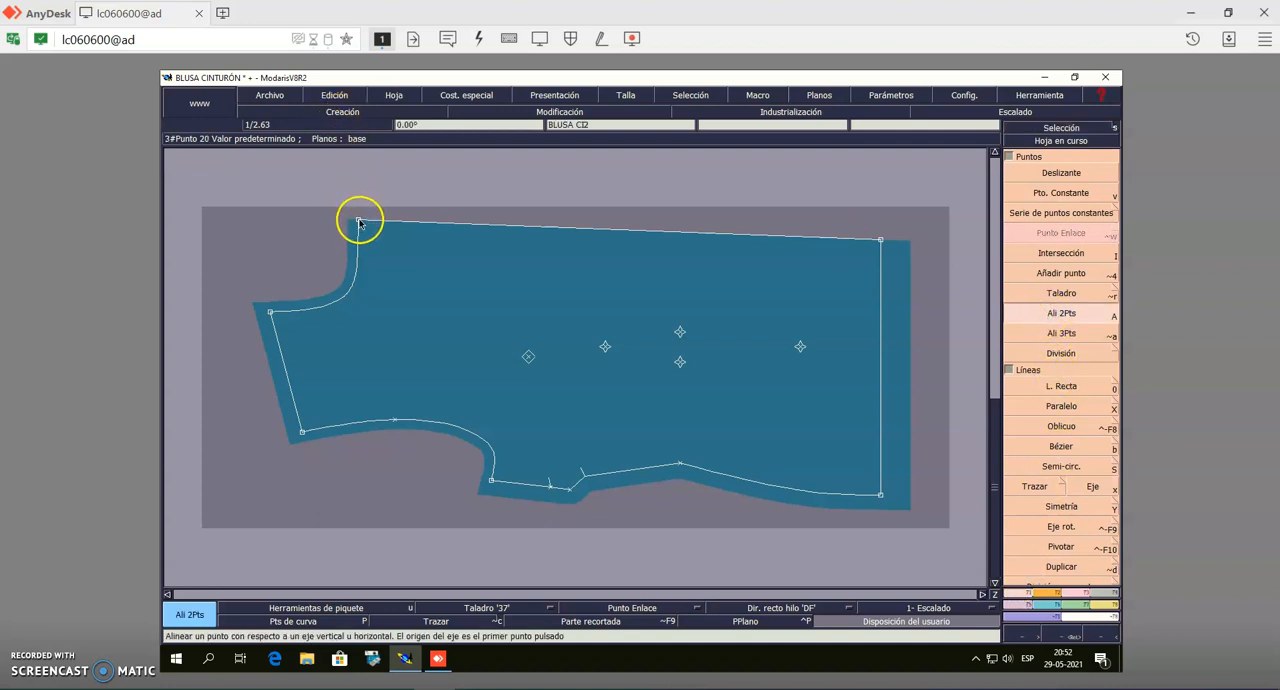
{"action": "left_click", "coordinate": [881, 242]}
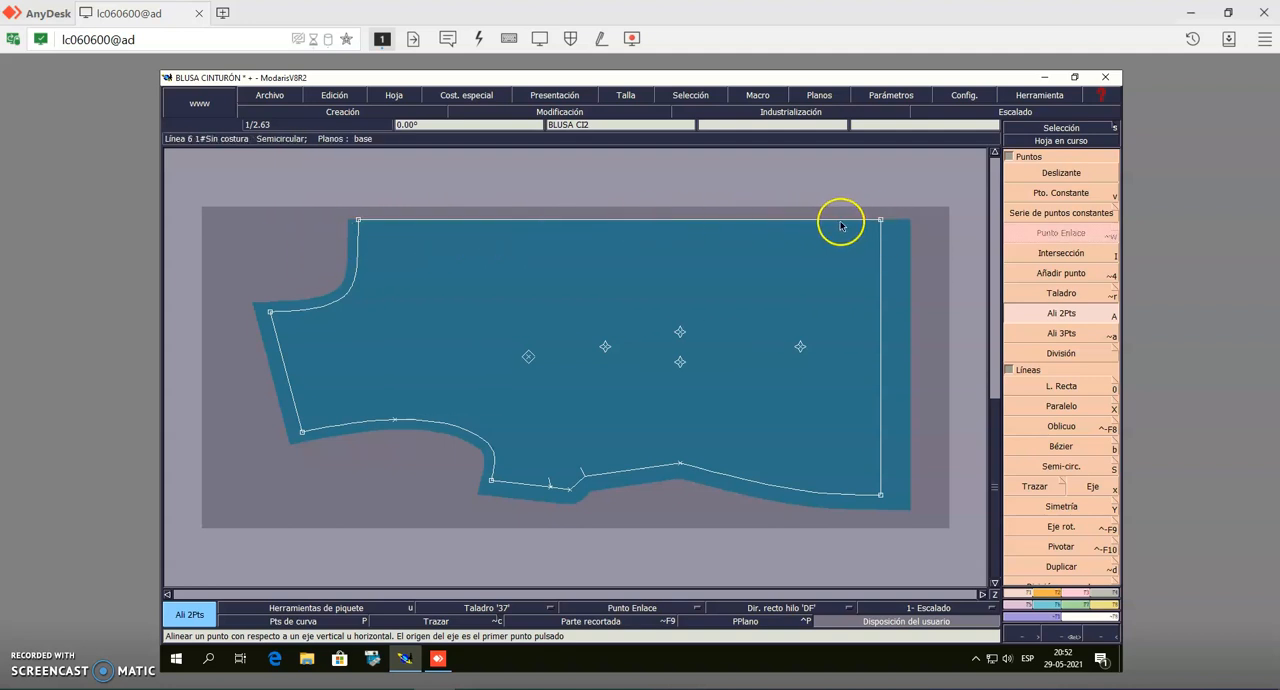
Add an even 4 cm line seam allowance along the centre front edge of the front bodice
{"action": "left_click", "coordinate": [1074, 129]}
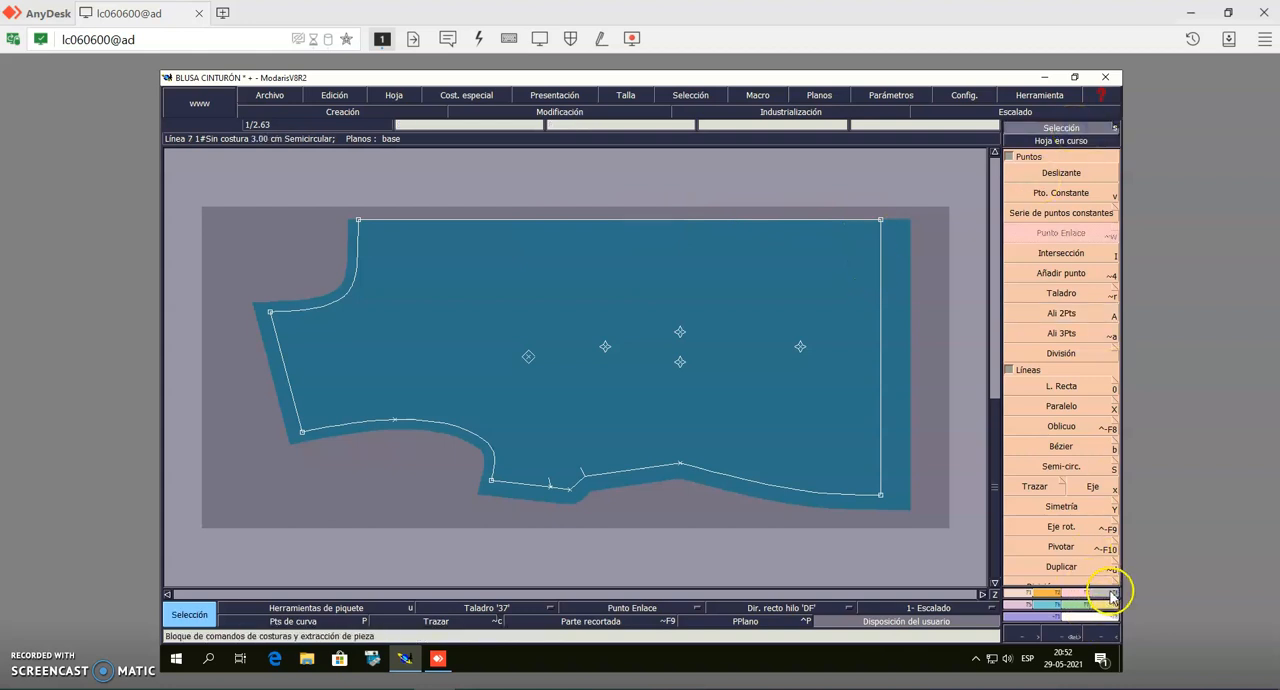
{"action": "left_click", "coordinate": [1112, 594]}
{"action": "left_click", "coordinate": [1066, 175]}
{"action": "left_click", "coordinate": [606, 220]}
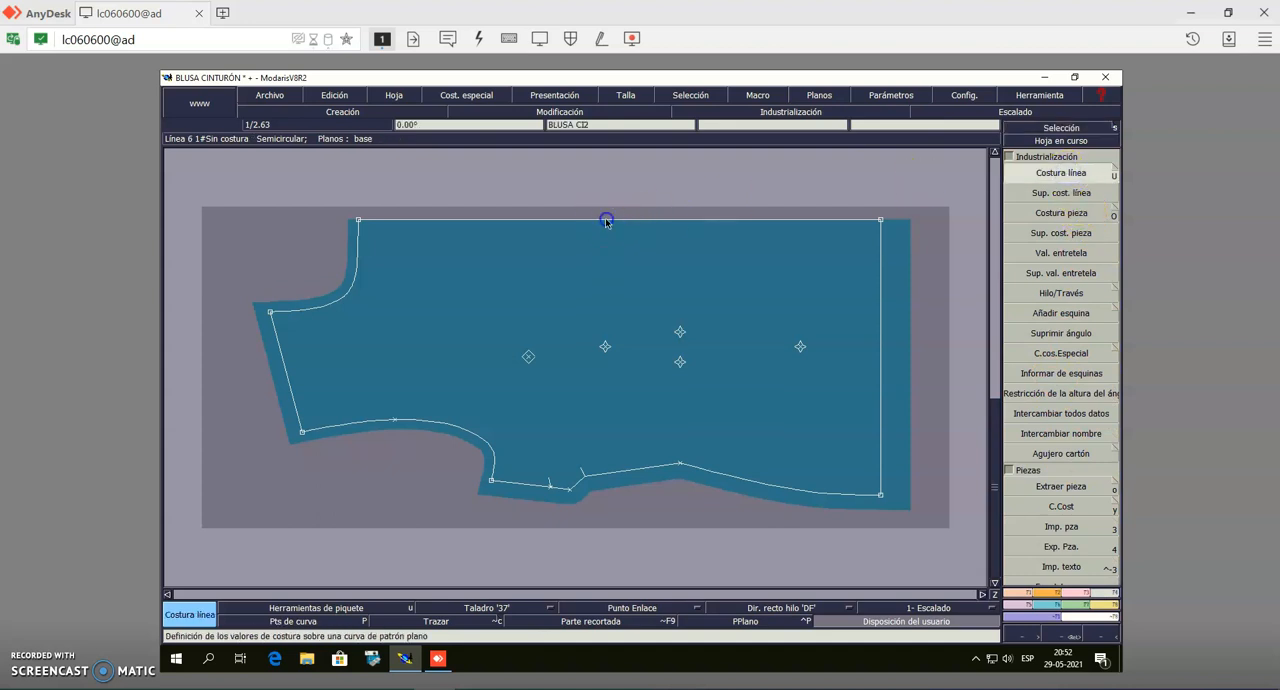
{"action": "key", "text": "Up"}
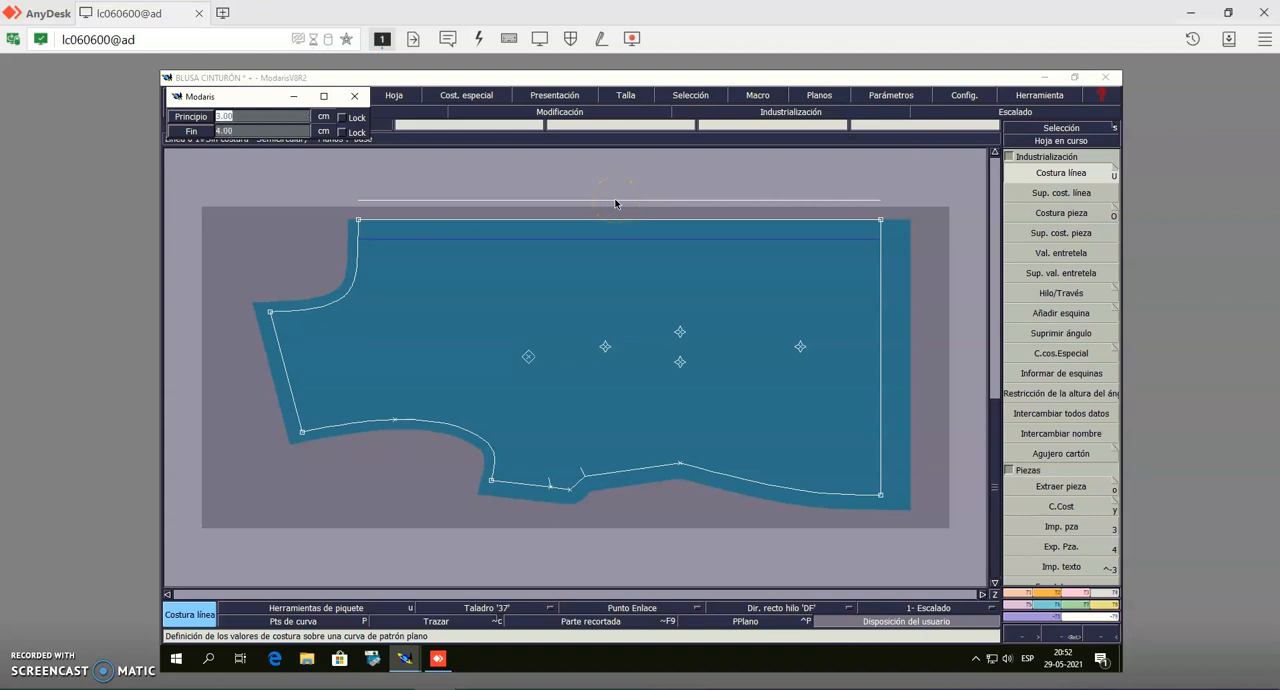
{"action": "left_click", "coordinate": [615, 202]}
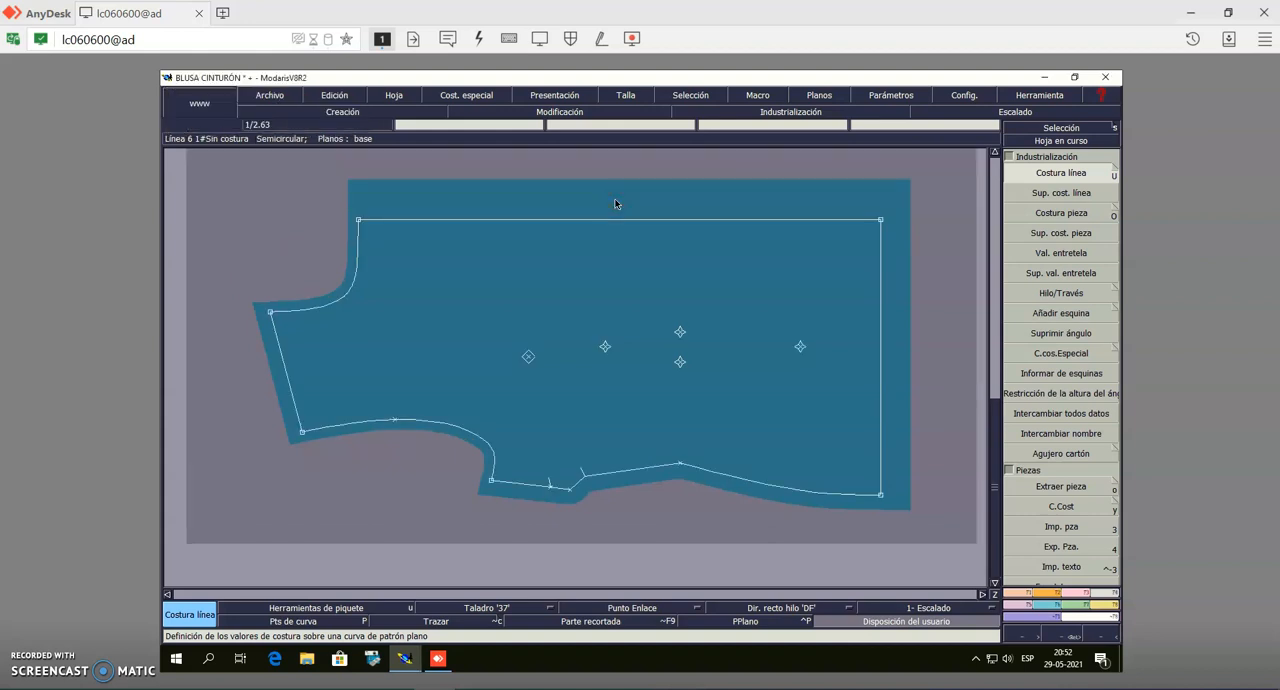
Draw 'DF' straight-grain lines with Restricción máxima: about 45 cm long parallel to the centre front, and along the centre of the unfolded back bodice
{"action": "left_click", "coordinate": [1058, 130]}
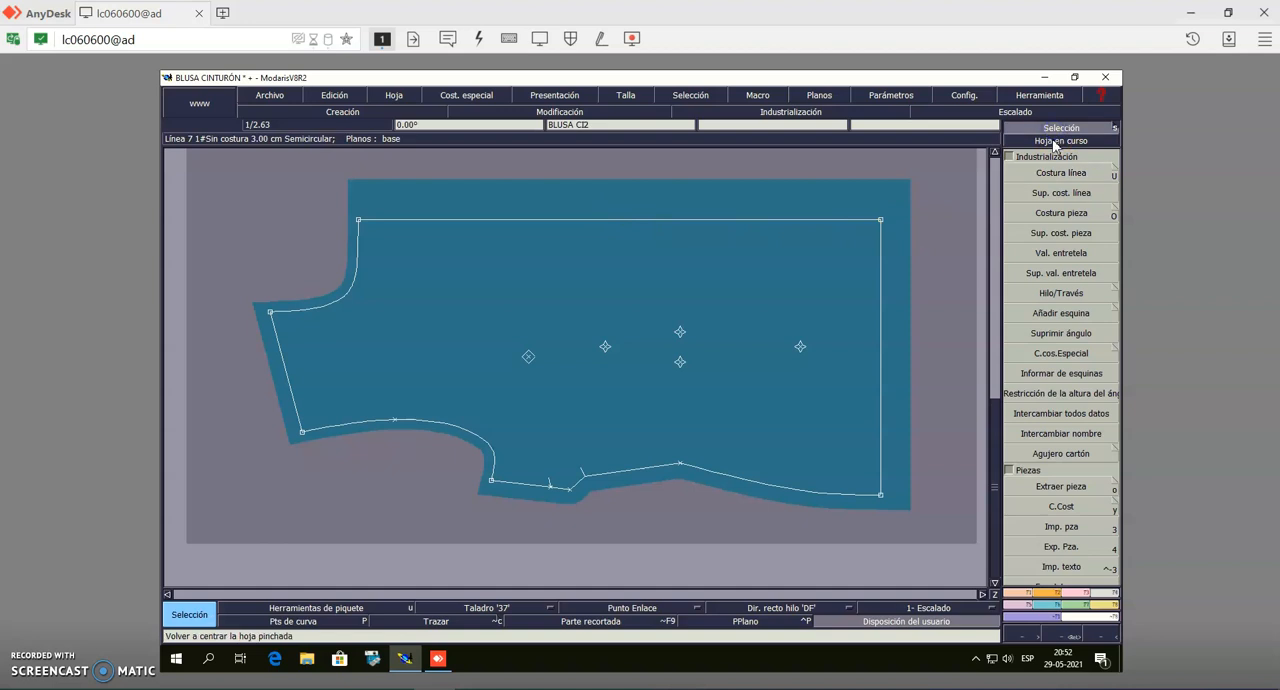
{"action": "left_click", "coordinate": [1053, 141]}
{"action": "left_click", "coordinate": [788, 357]}
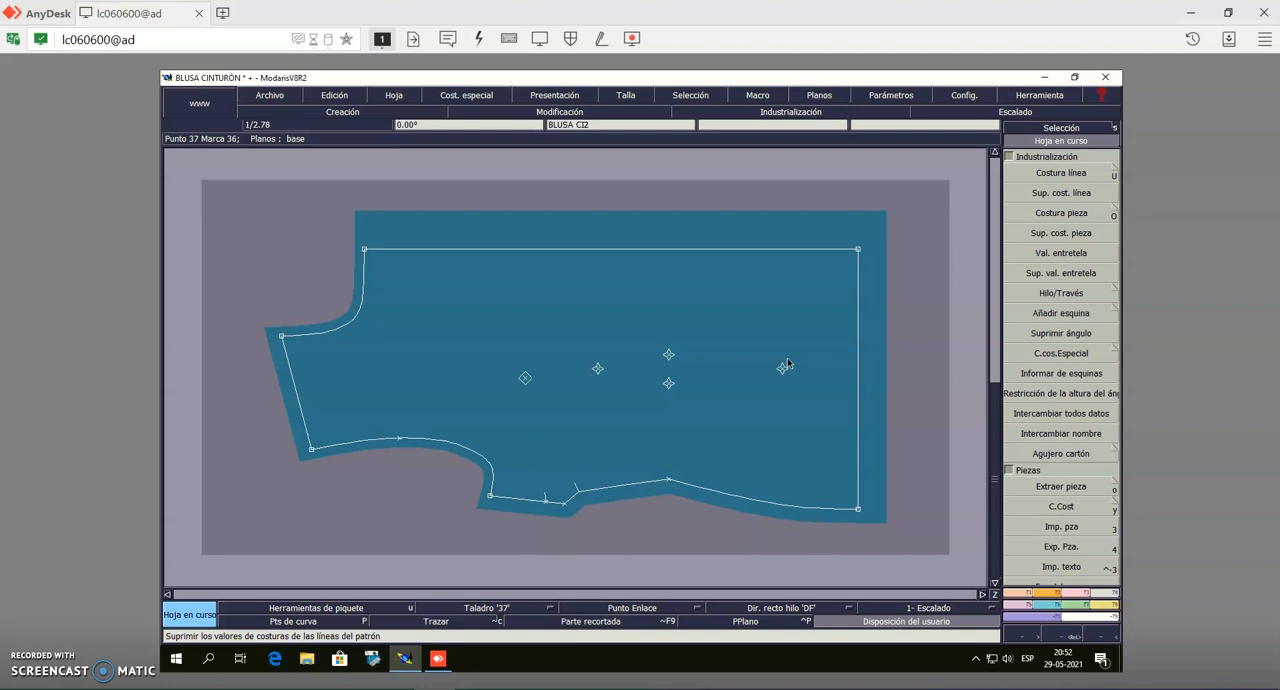
{"action": "left_click", "coordinate": [1110, 294]}
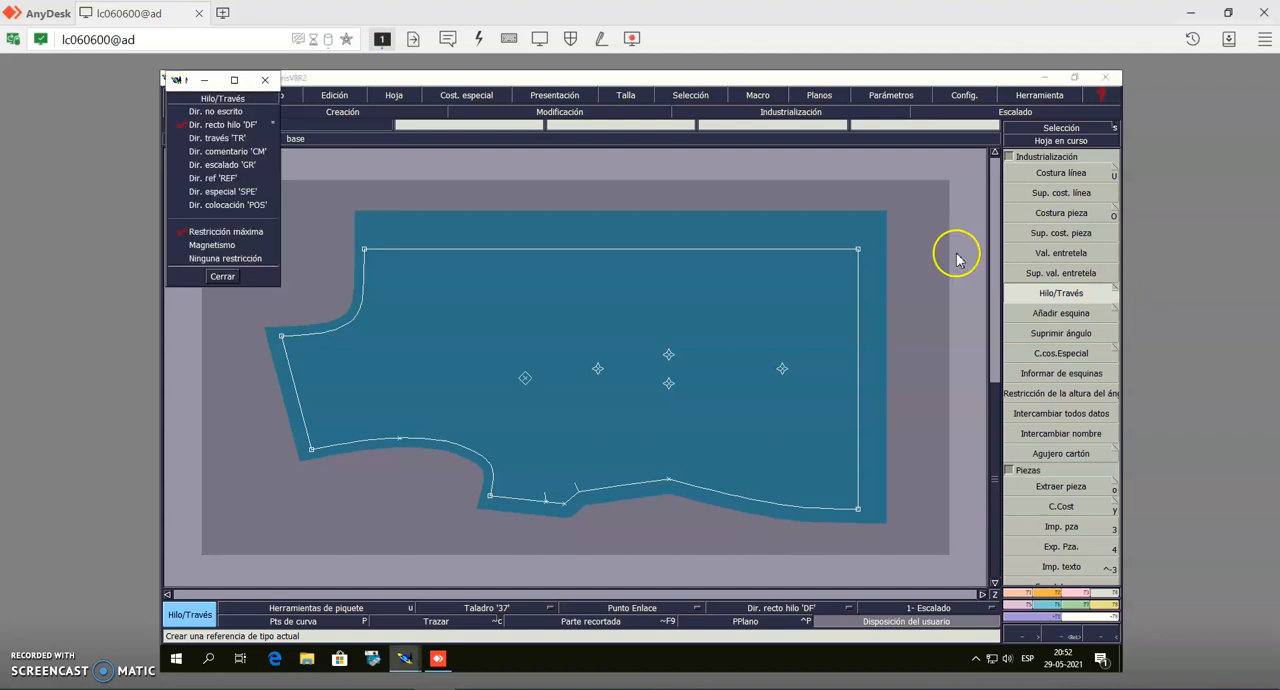
{"action": "left_click", "coordinate": [212, 127]}
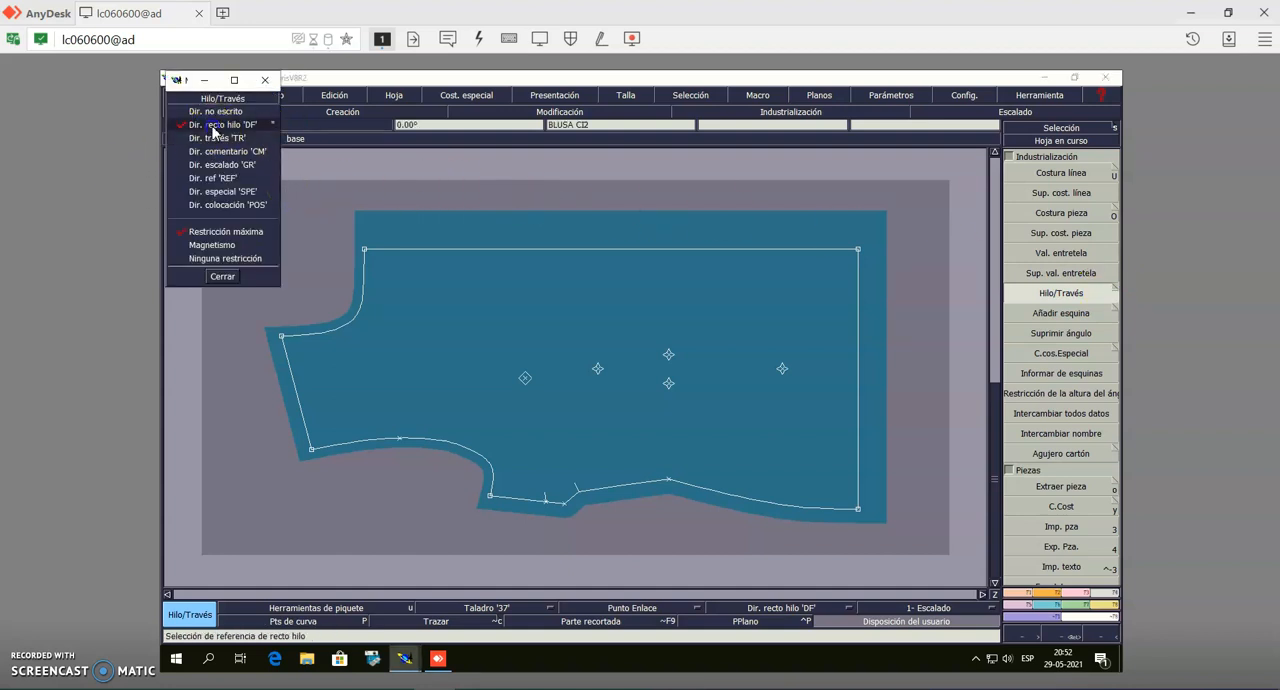
{"action": "left_click", "coordinate": [223, 277]}
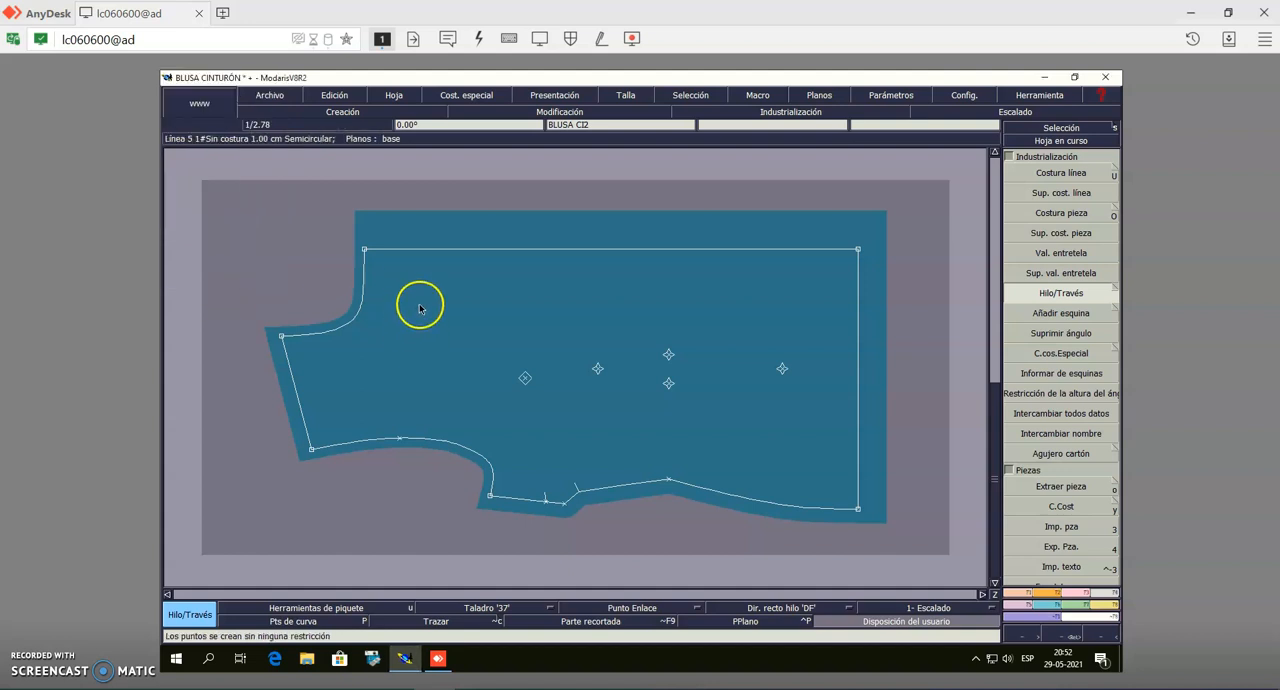
{"action": "left_click", "coordinate": [400, 303]}
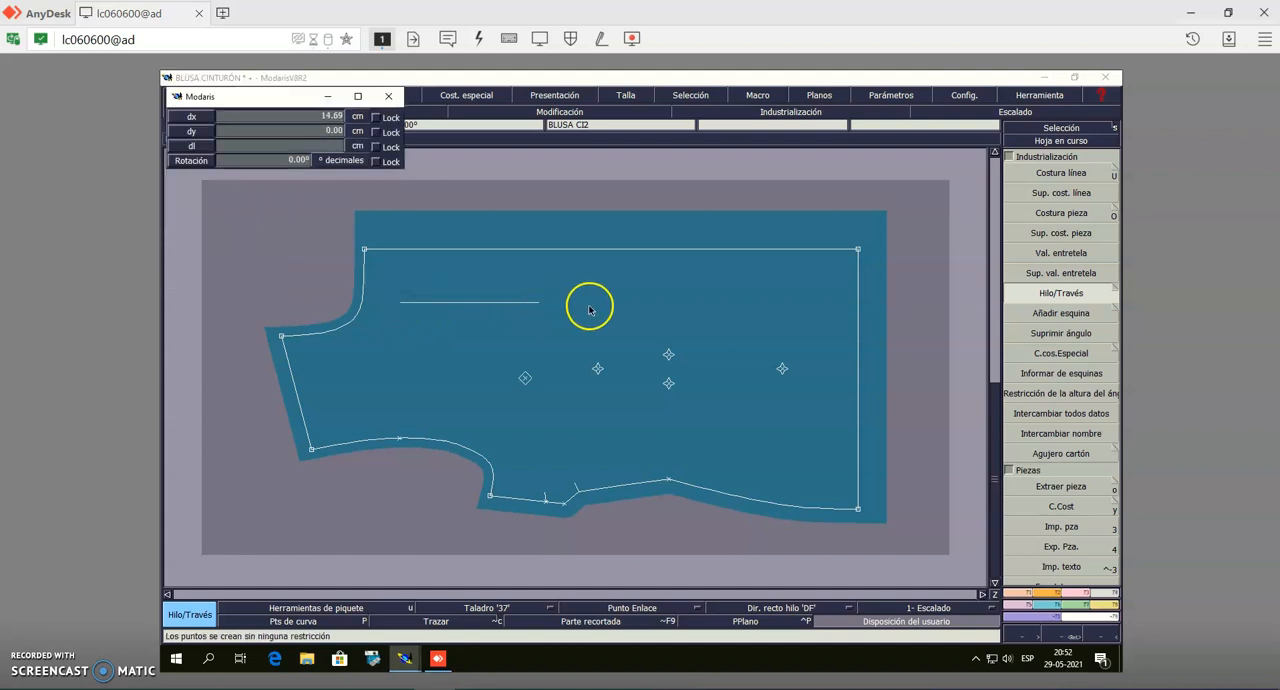
{"action": "left_click", "coordinate": [822, 303]}
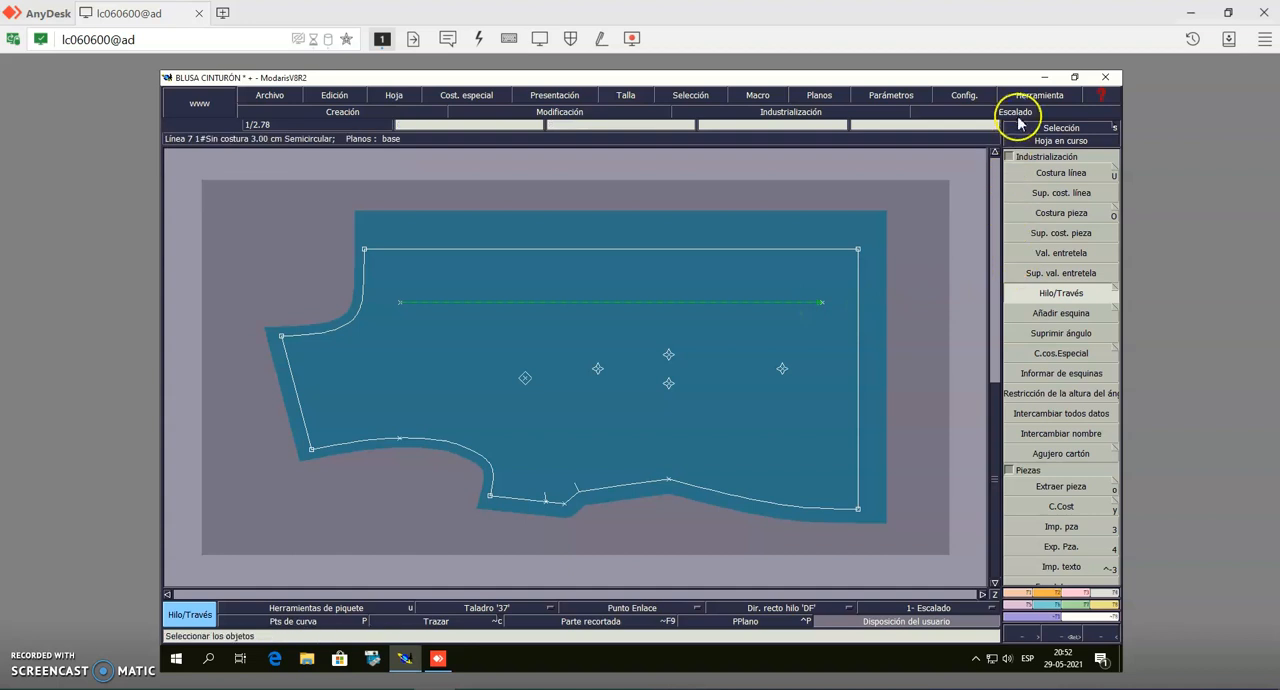
{"action": "key", "text": "Page_Down"}
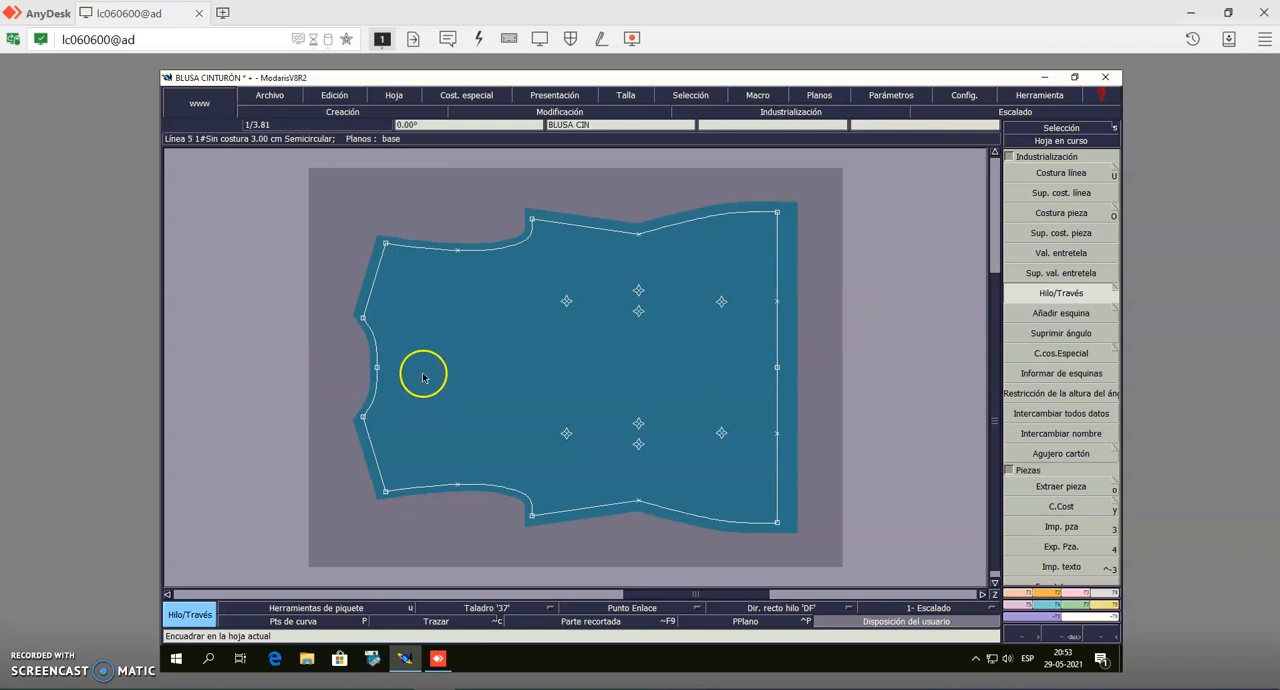
{"action": "left_click", "coordinate": [737, 368]}
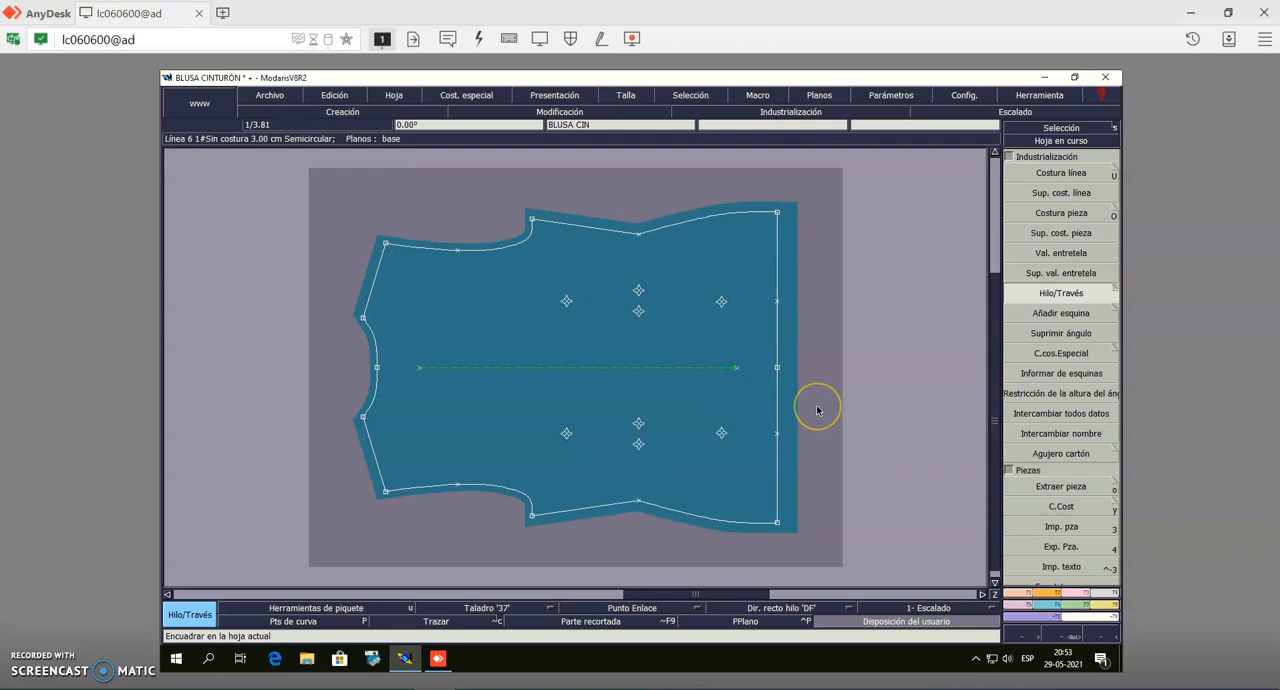
Unfold the curved half piece across its straight centre edge using Sim. 2Pts between that edge's two end points
{"action": "key", "text": "Page_Down"}
{"action": "key", "text": "Page_Down"}
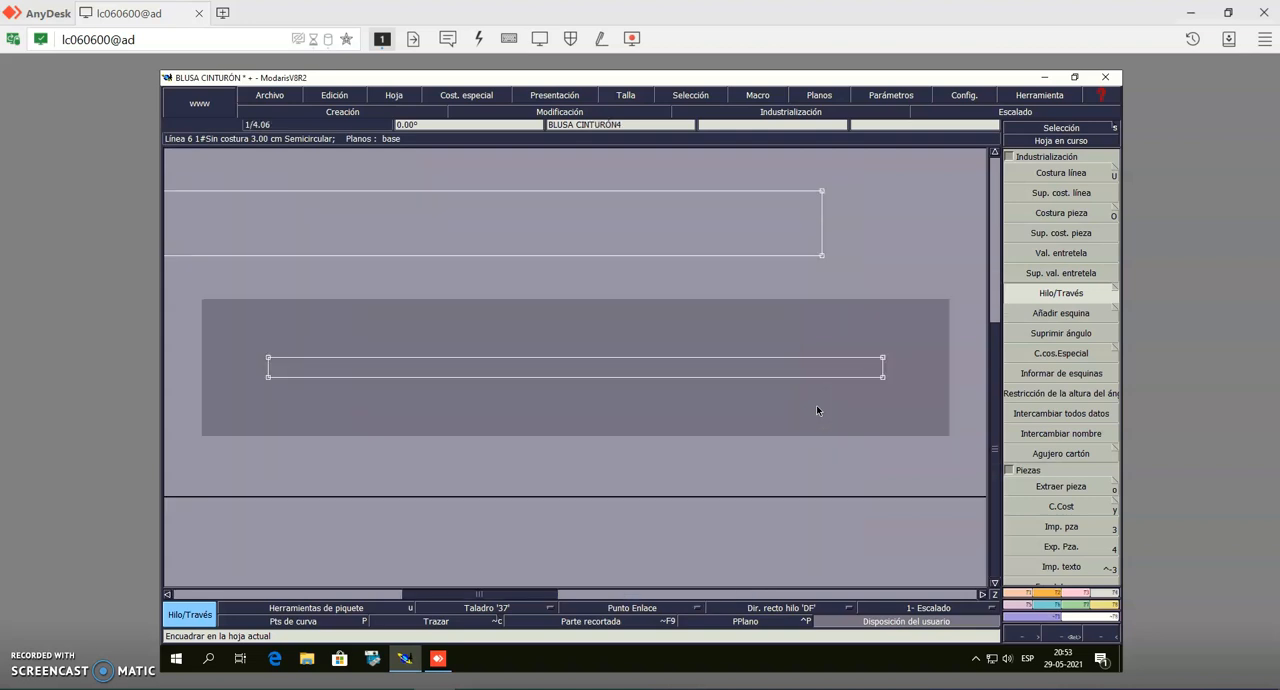
{"action": "key", "text": "j"}
{"action": "key", "text": "8"}
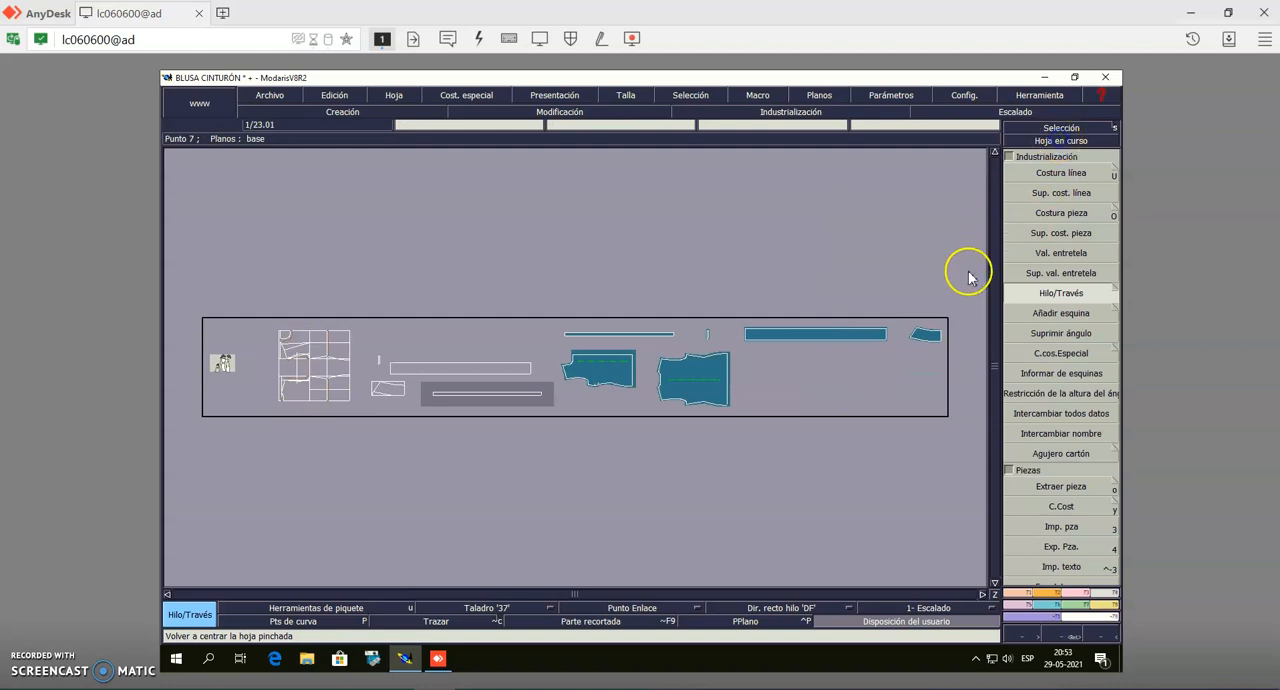
{"action": "left_click", "coordinate": [922, 336]}
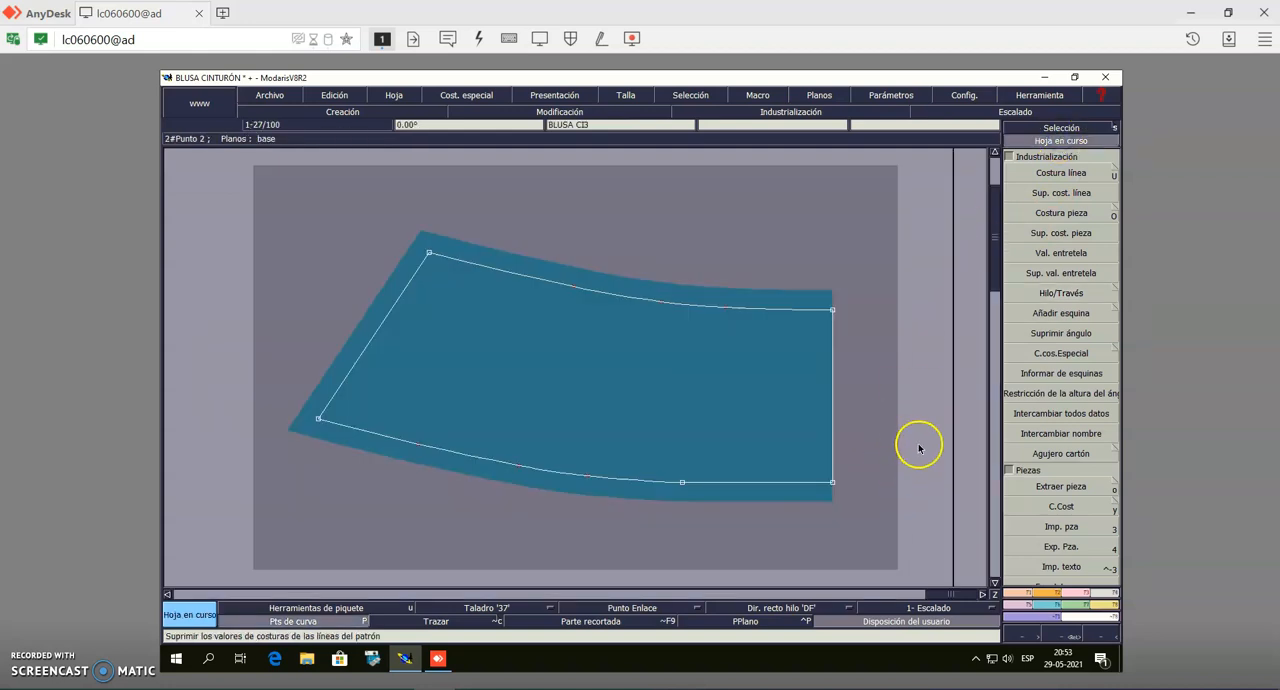
{"action": "left_click", "coordinate": [1021, 605]}
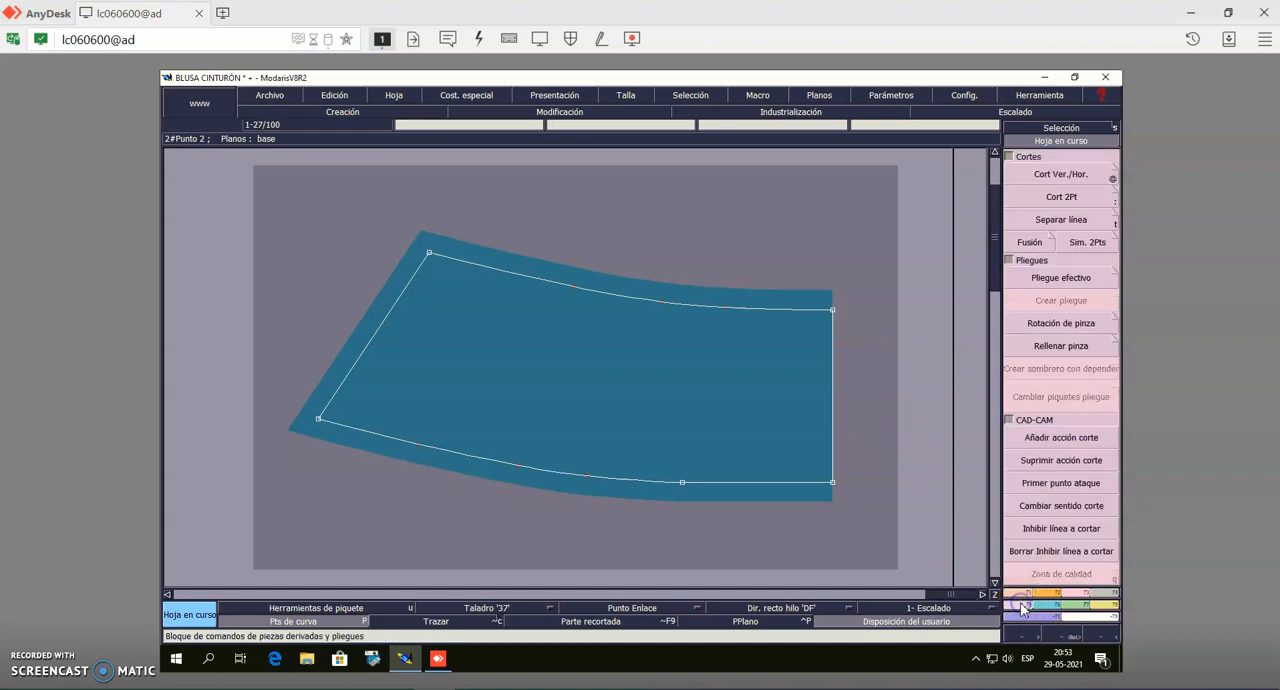
{"action": "left_click", "coordinate": [1067, 238]}
{"action": "left_click", "coordinate": [832, 310]}
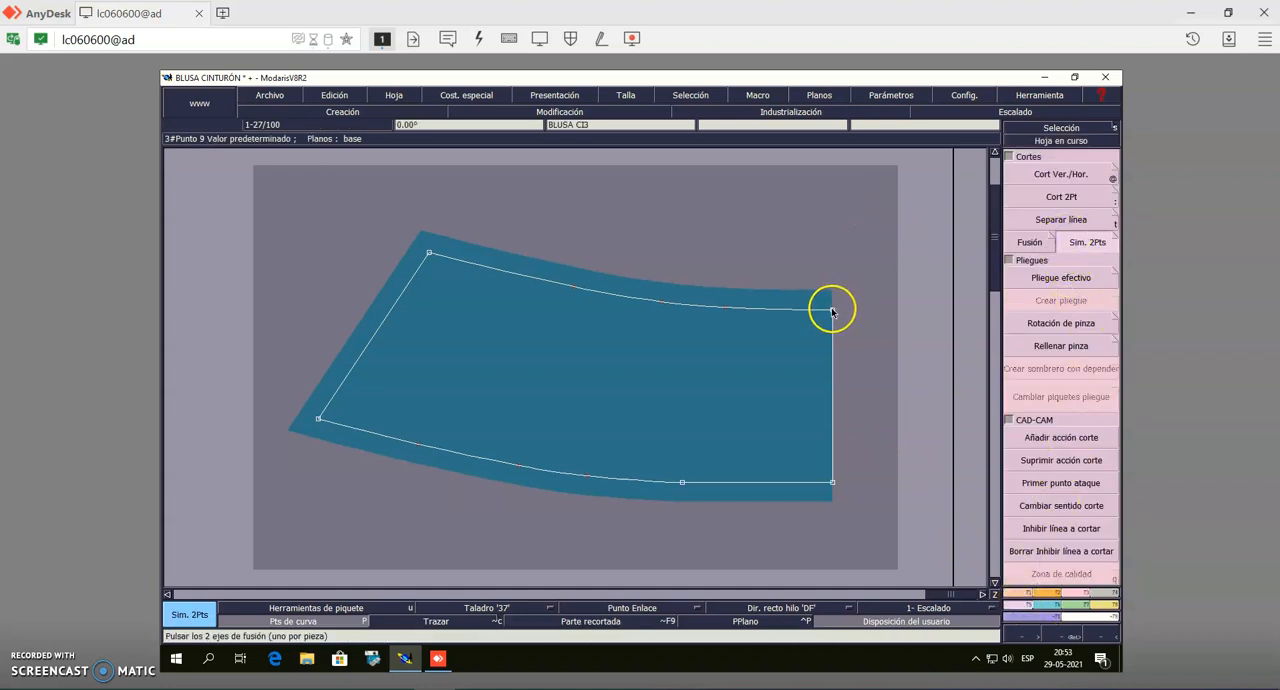
{"action": "left_click", "coordinate": [832, 482]}
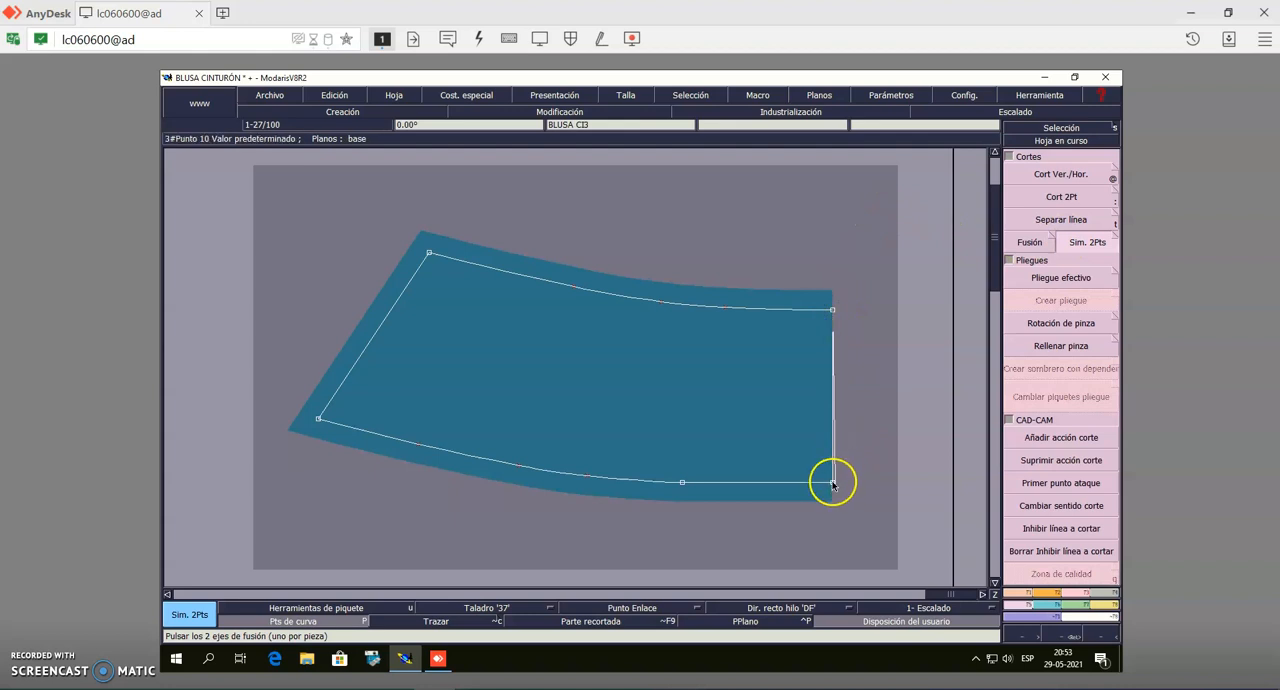
{"action": "left_click", "coordinate": [832, 483]}
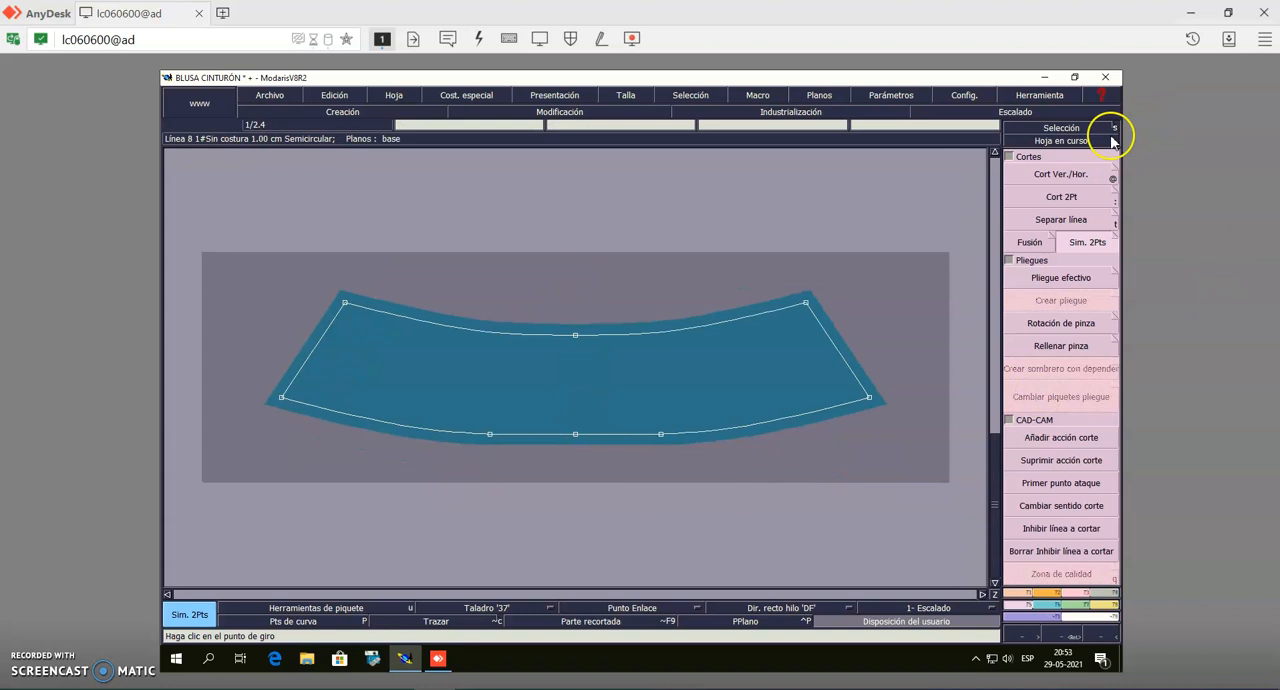
Draw a vertical 'DF' straight-grain line with Hilo/Través along the centre of the unfolded curved piece
{"action": "left_click", "coordinate": [1049, 132]}
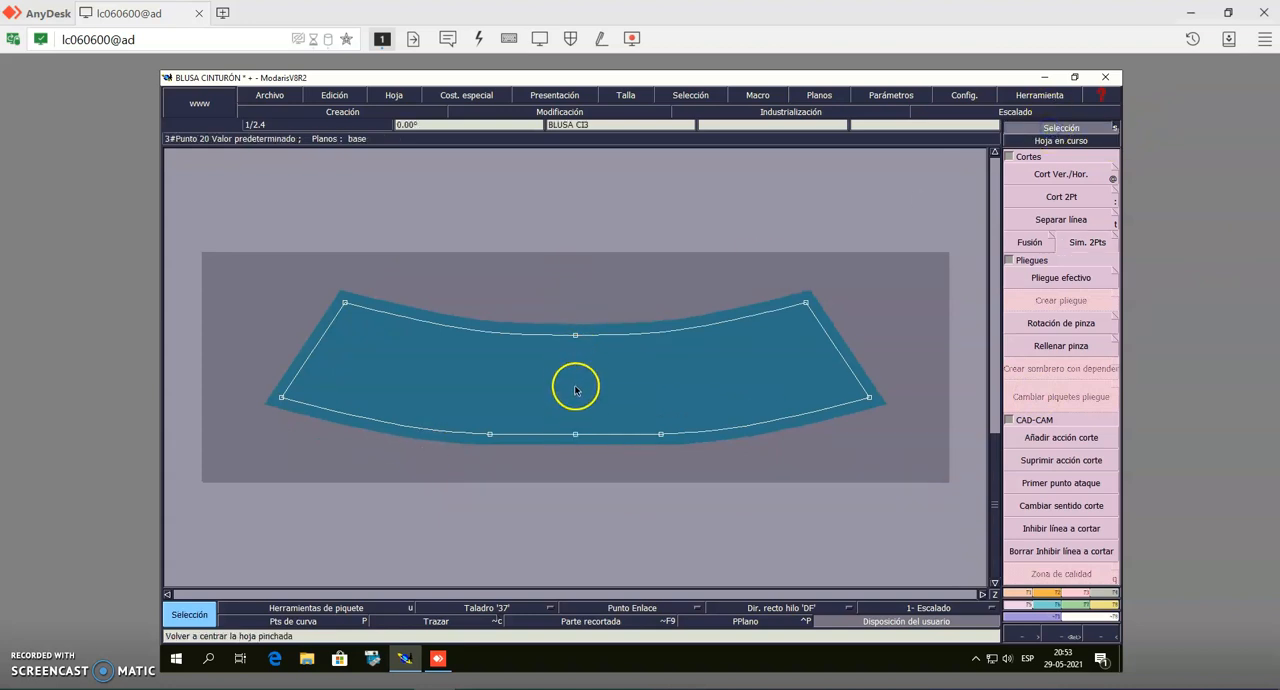
{"action": "left_click", "coordinate": [1112, 590]}
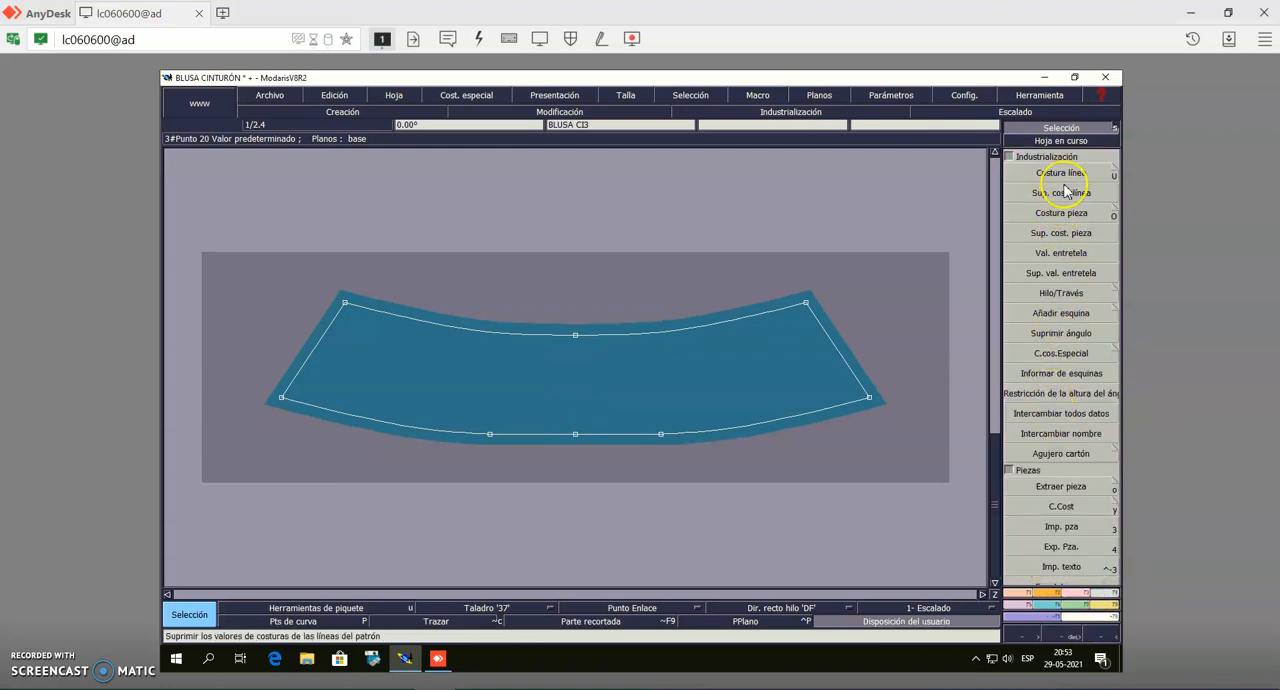
{"action": "left_click", "coordinate": [1061, 292]}
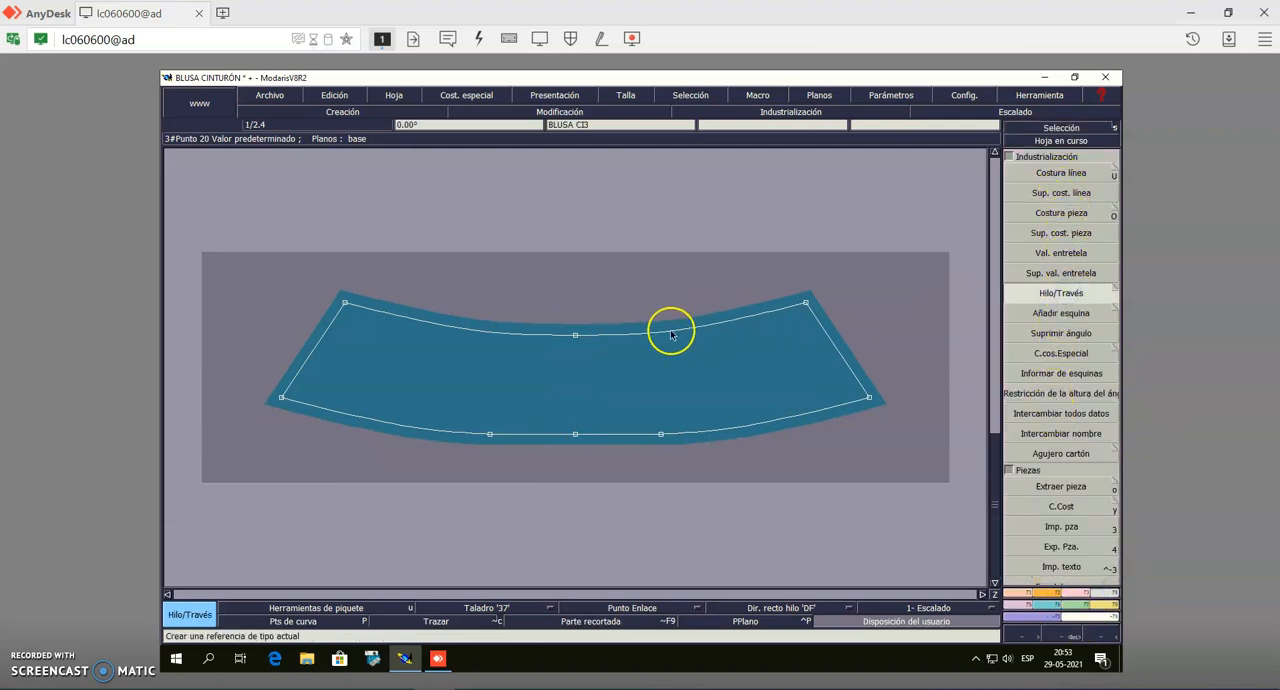
{"action": "left_click", "coordinate": [577, 350]}
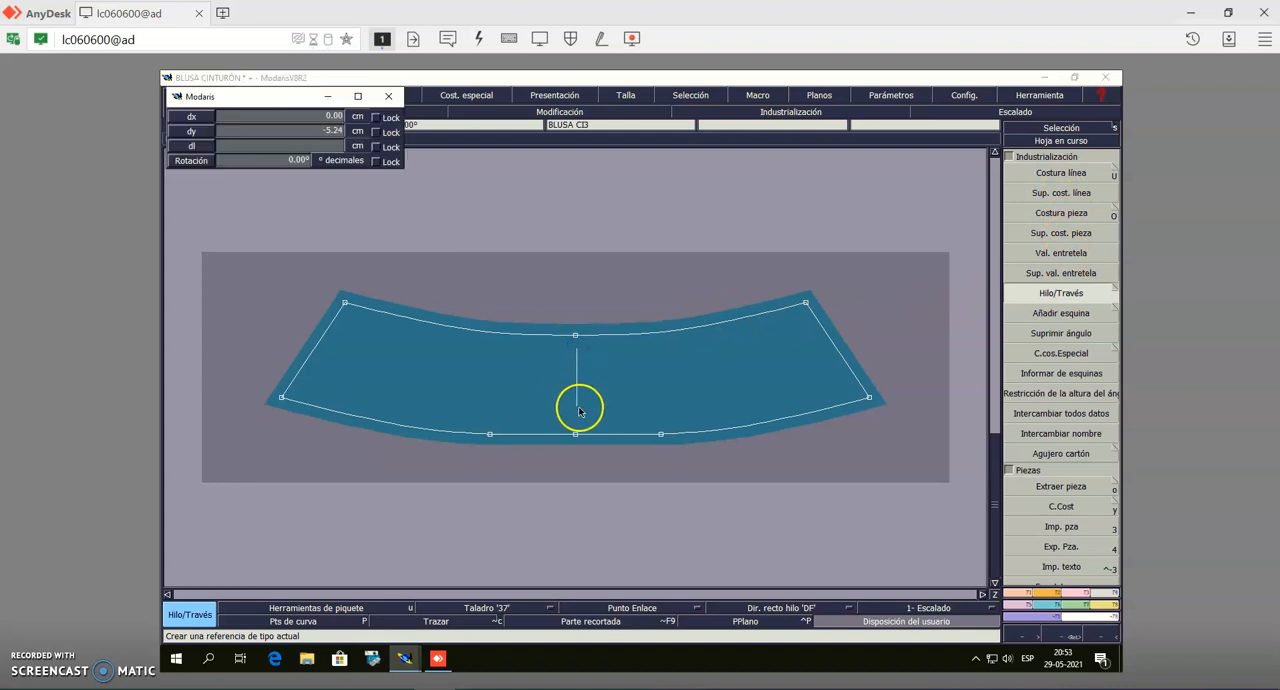
{"action": "left_click", "coordinate": [577, 416]}
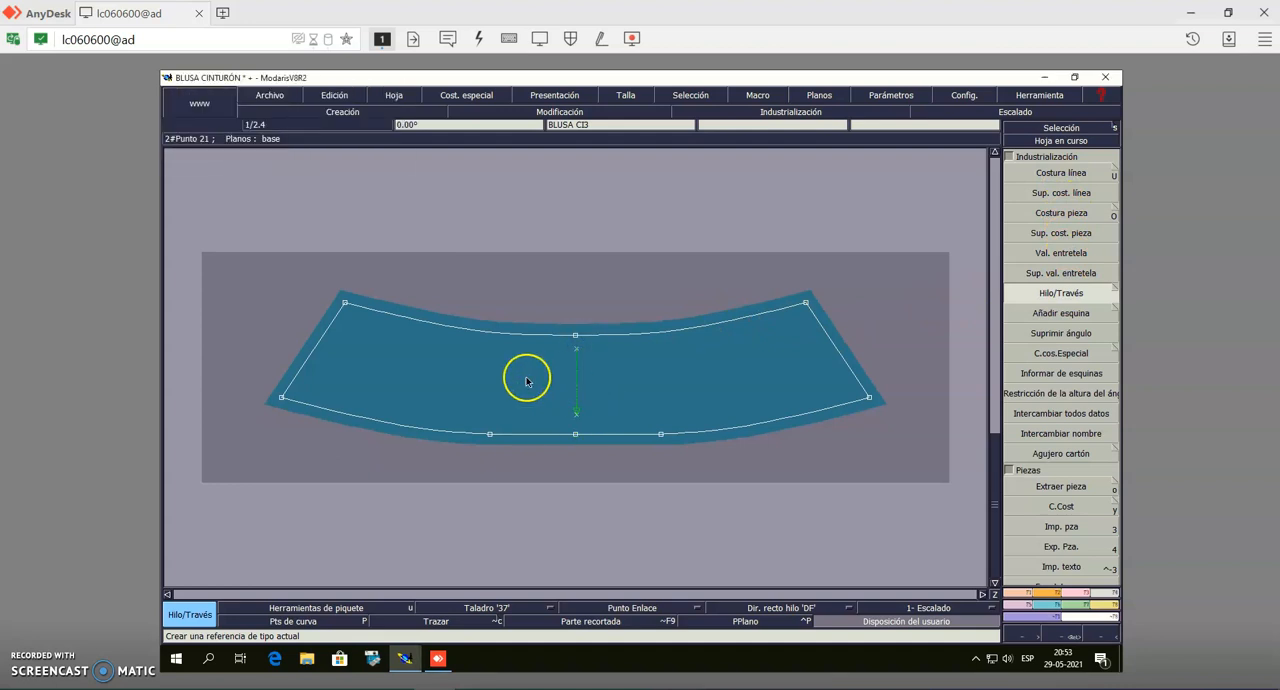
Convert the two points beside the centre of the curved piece's lower edge with Cambiar 2->1 and delete them
{"action": "left_click", "coordinate": [1078, 596]}
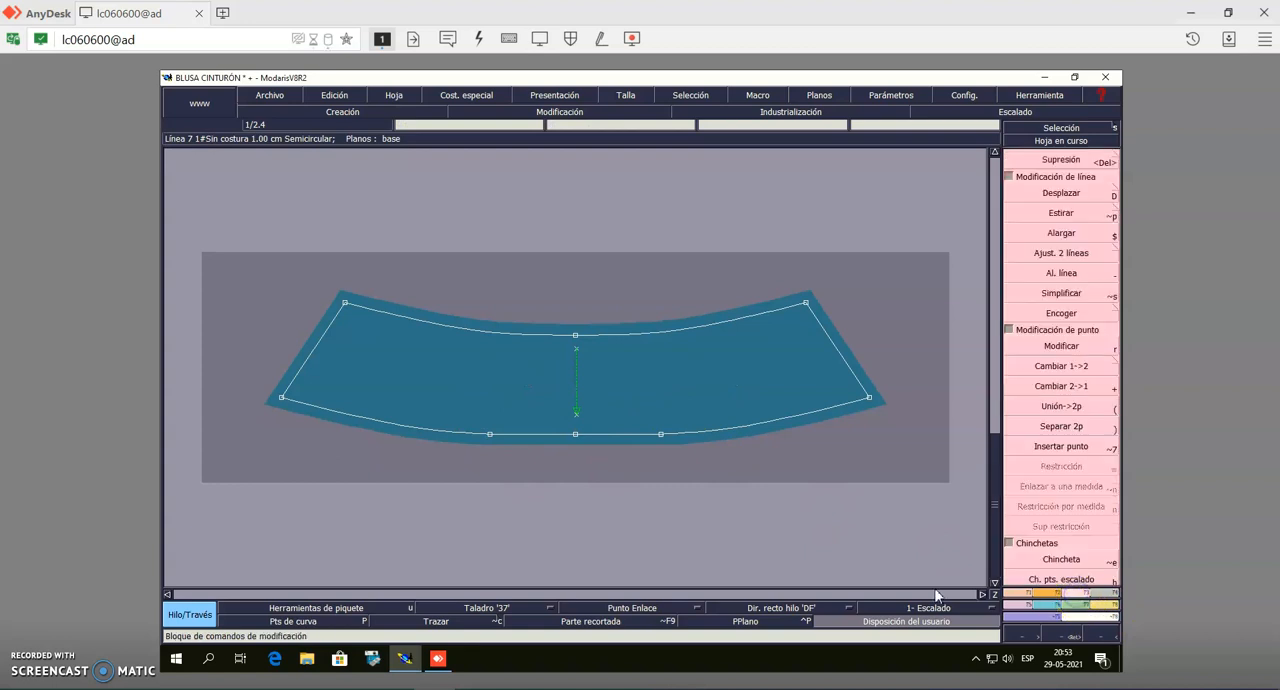
{"action": "left_click", "coordinate": [1061, 386]}
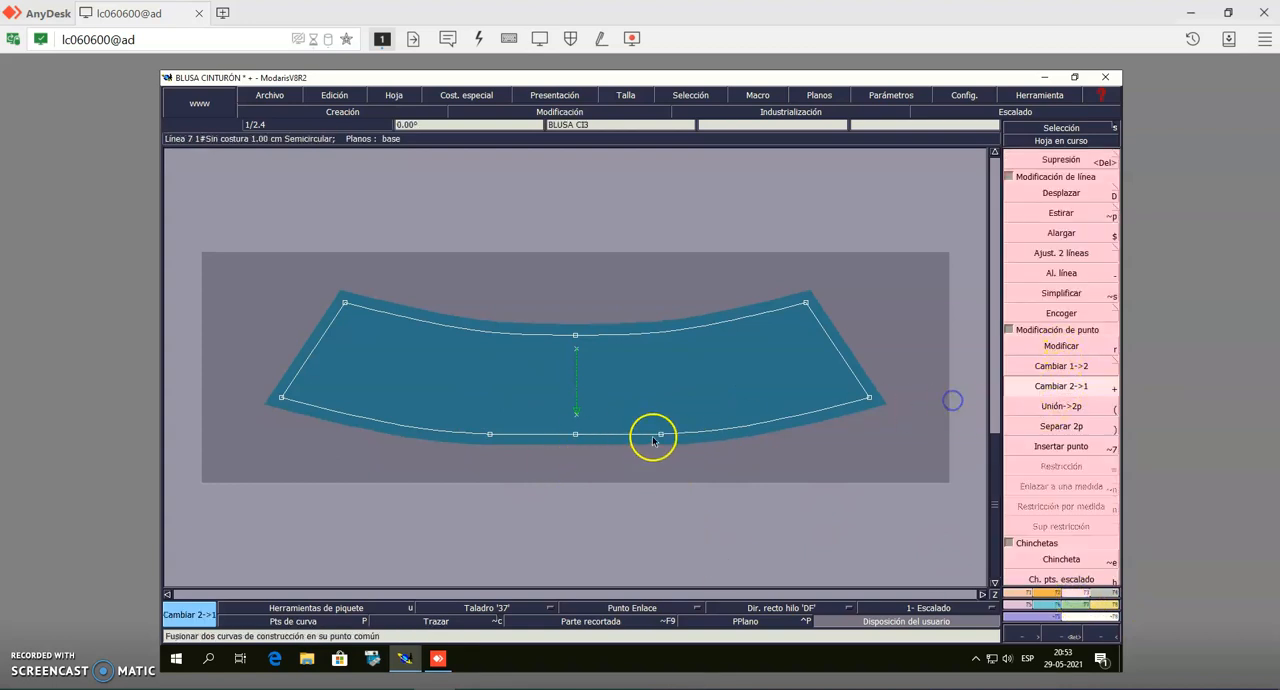
{"action": "left_click", "coordinate": [491, 434]}
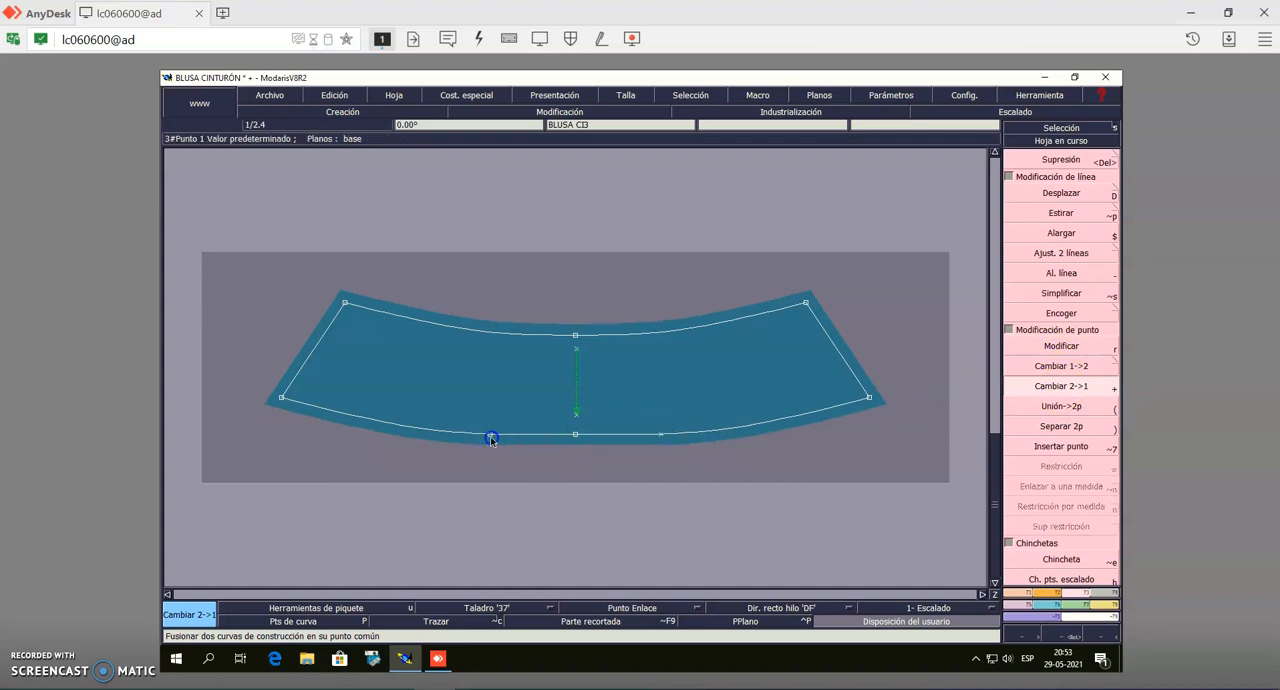
{"action": "left_click", "coordinate": [1040, 162]}
{"action": "left_click", "coordinate": [651, 462]}
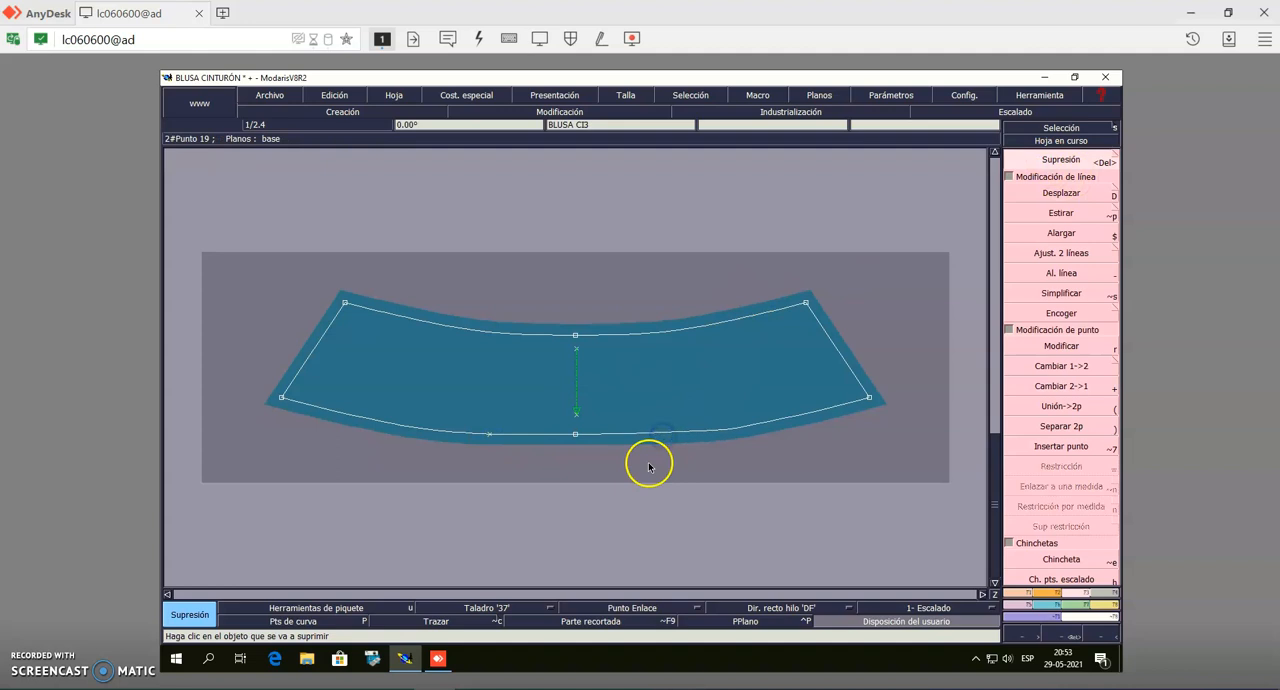
{"action": "left_click", "coordinate": [489, 437]}
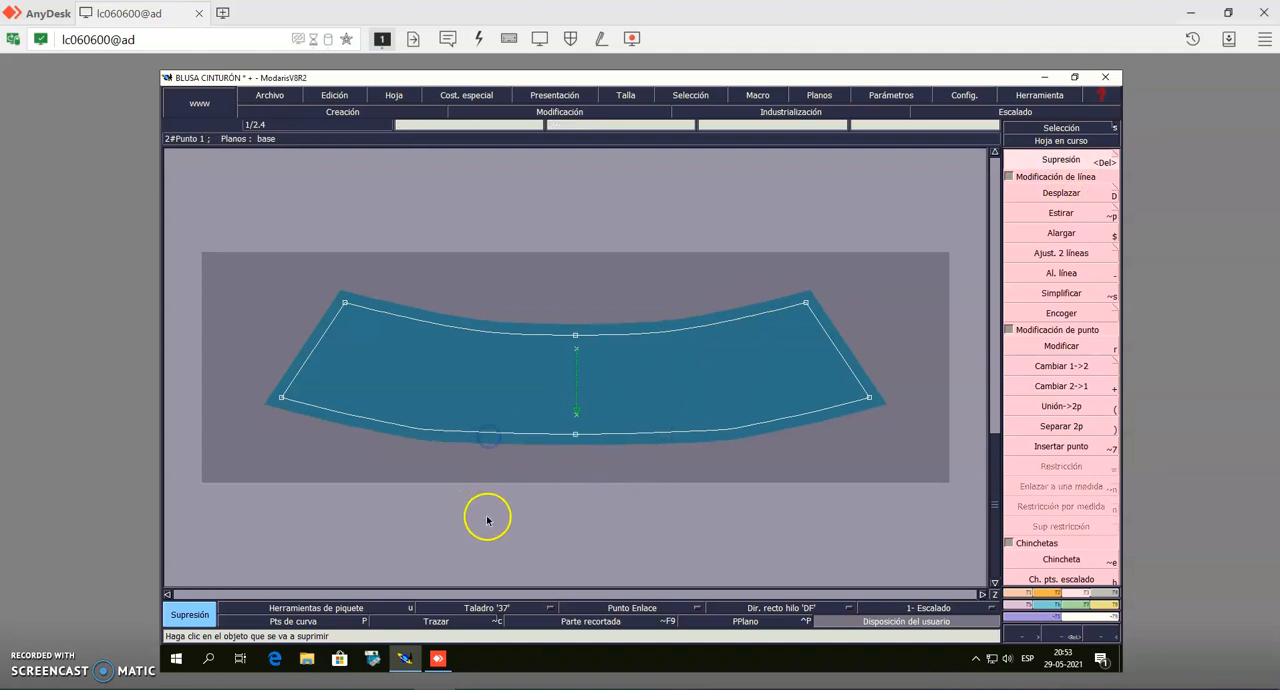
{"action": "left_click", "coordinate": [1067, 128]}
Draw a lengthwise 'DF' straight-grain line with Hilo/Través through the middle of the wide rectangular band
{"action": "key", "text": "j"}
{"action": "key", "text": "j"}
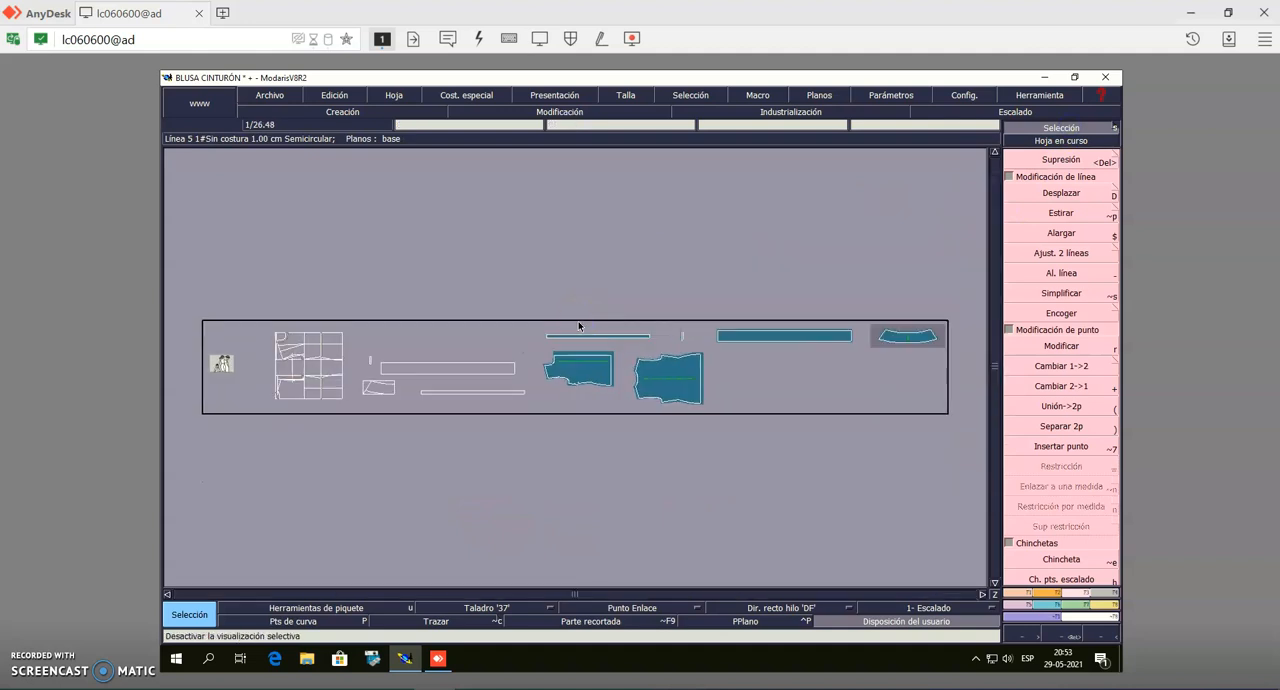
{"action": "left_click", "coordinate": [759, 336]}
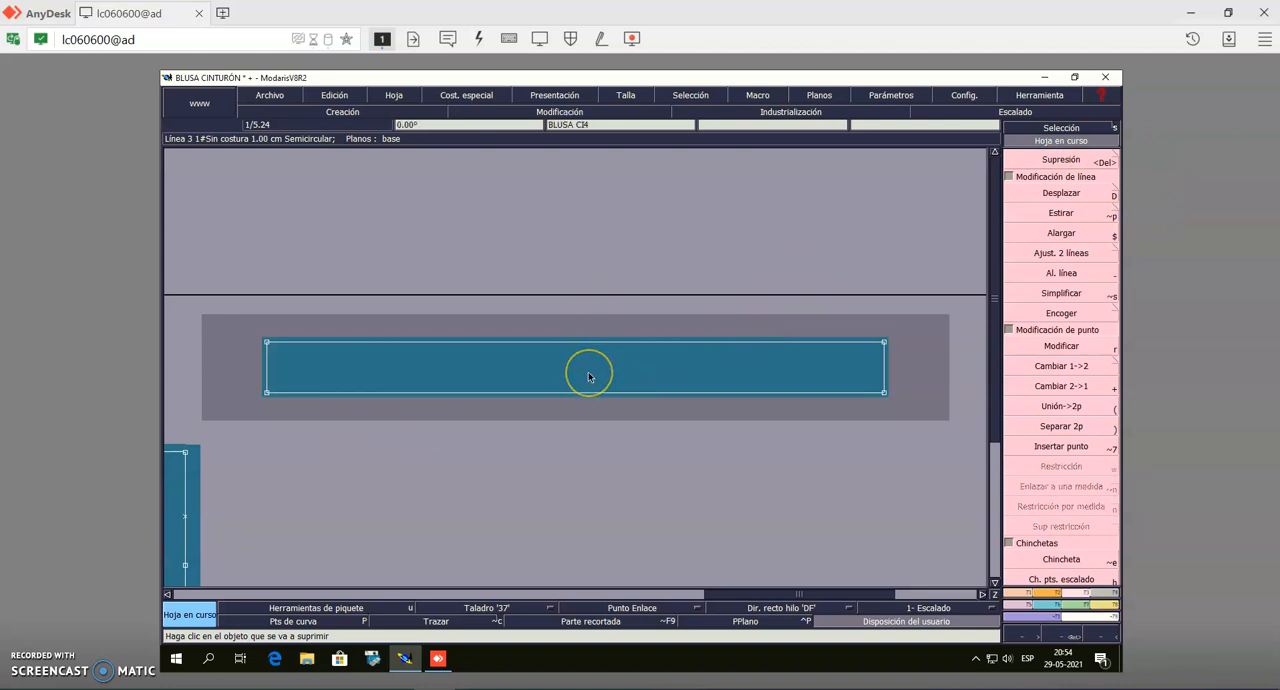
{"action": "key", "text": "s"}
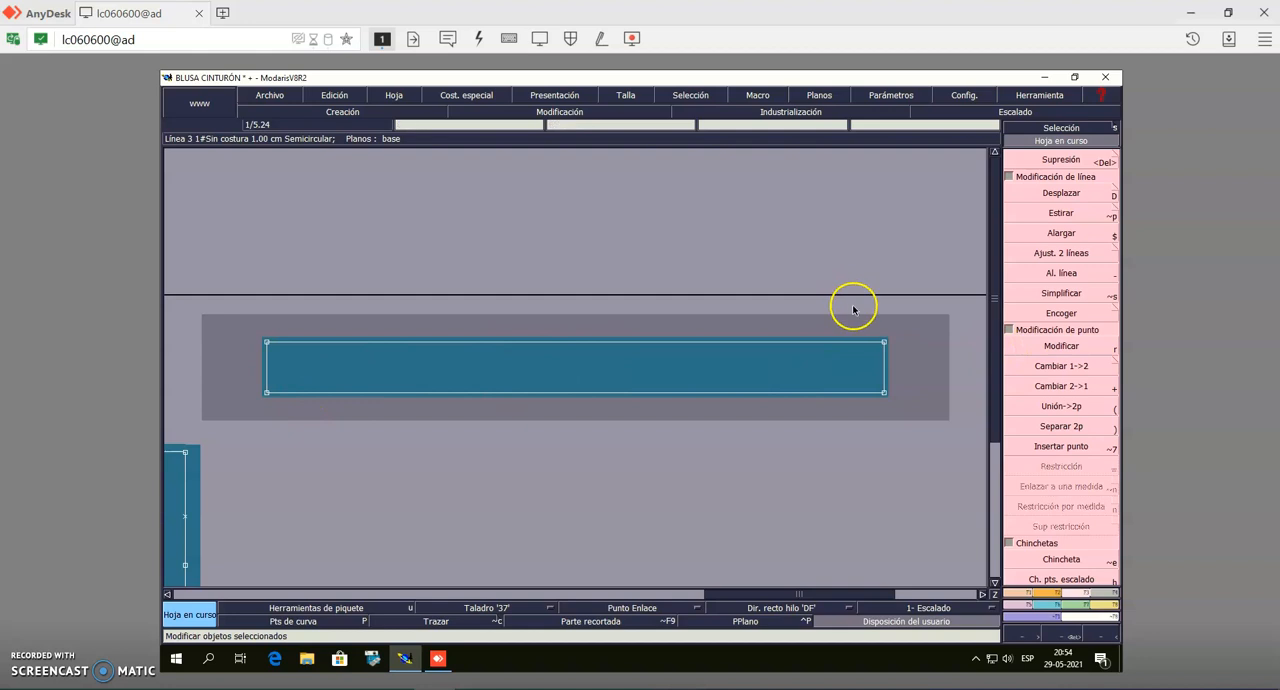
{"action": "left_click", "coordinate": [1112, 595]}
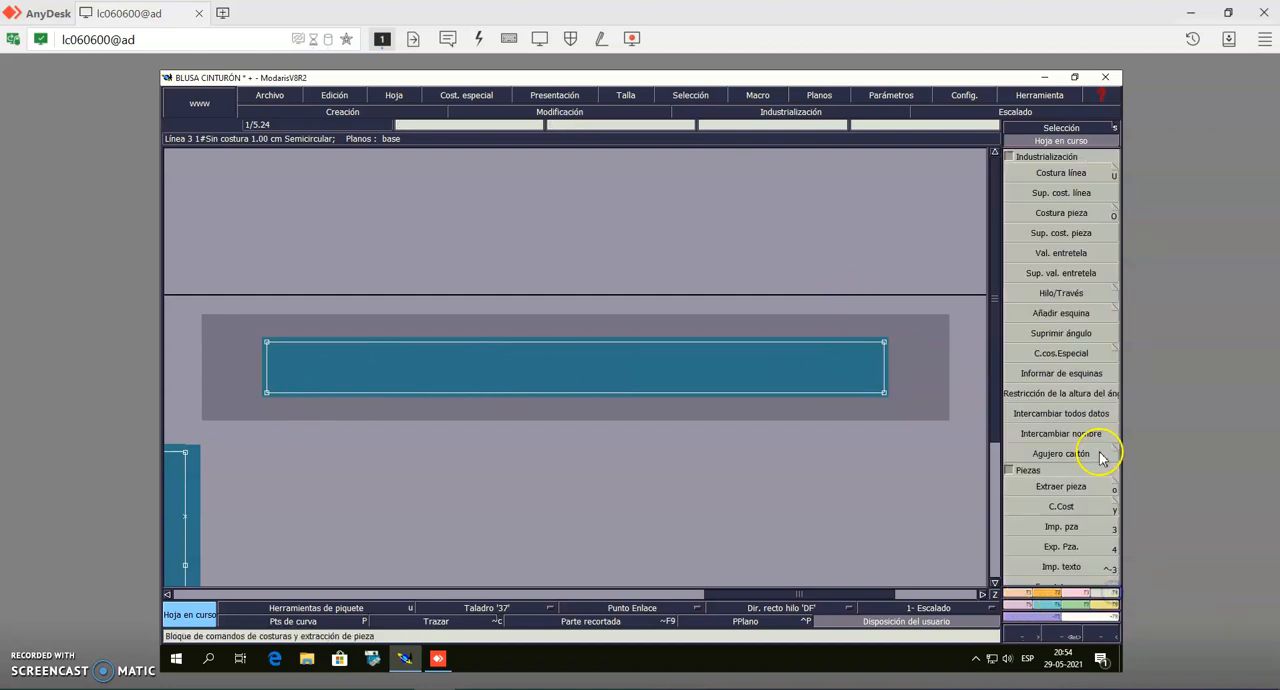
{"action": "left_click", "coordinate": [1076, 294]}
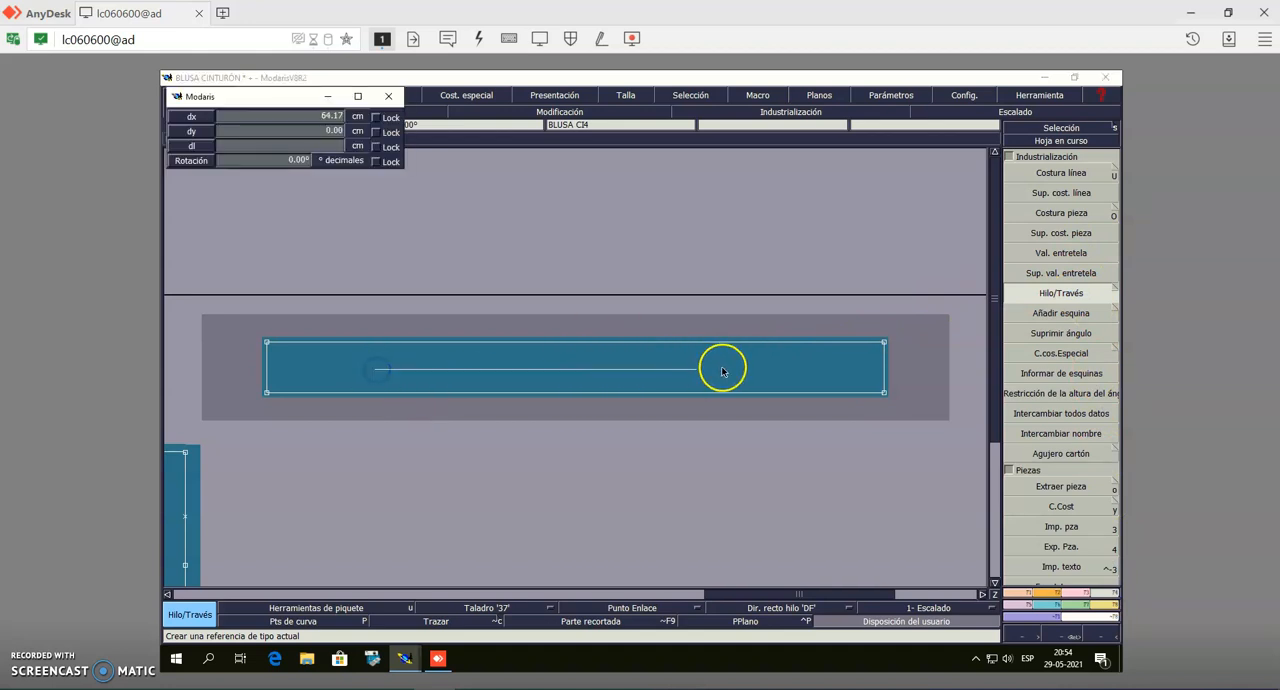
{"action": "left_click", "coordinate": [753, 369]}
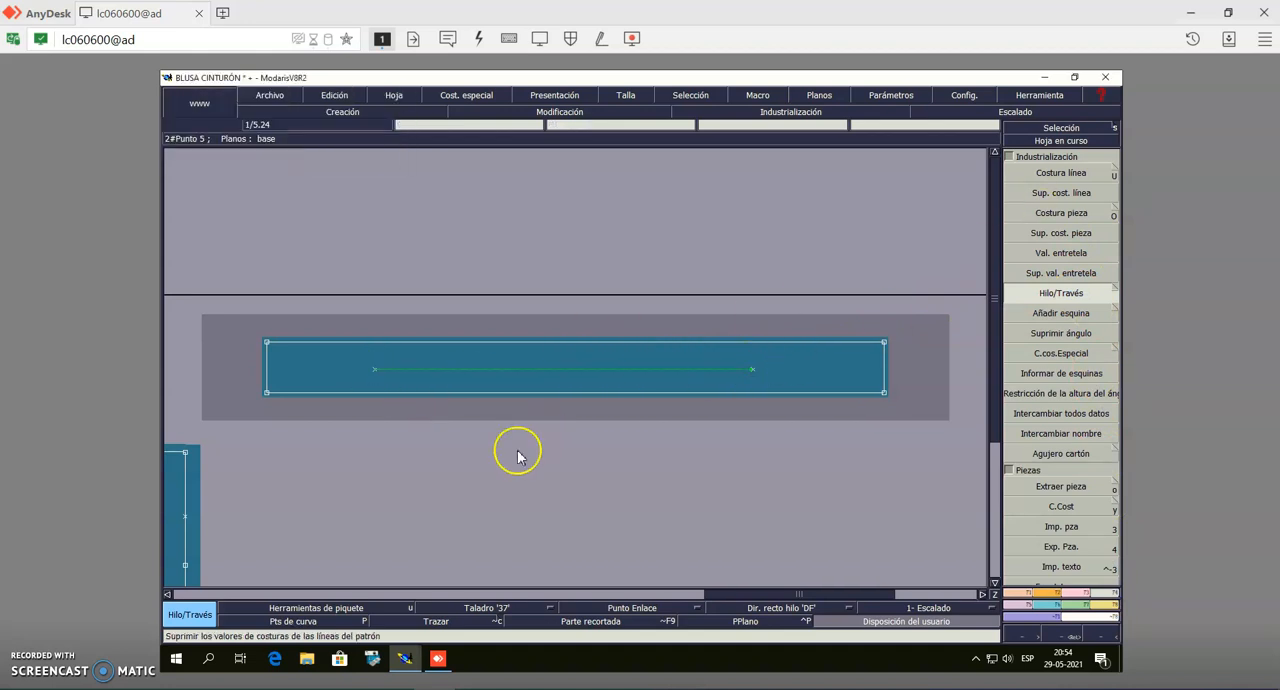
Draw a vertical 'DF' straight-grain line with Hilo/Través through the middle of the small rectangular piece
{"action": "key", "text": "j"}
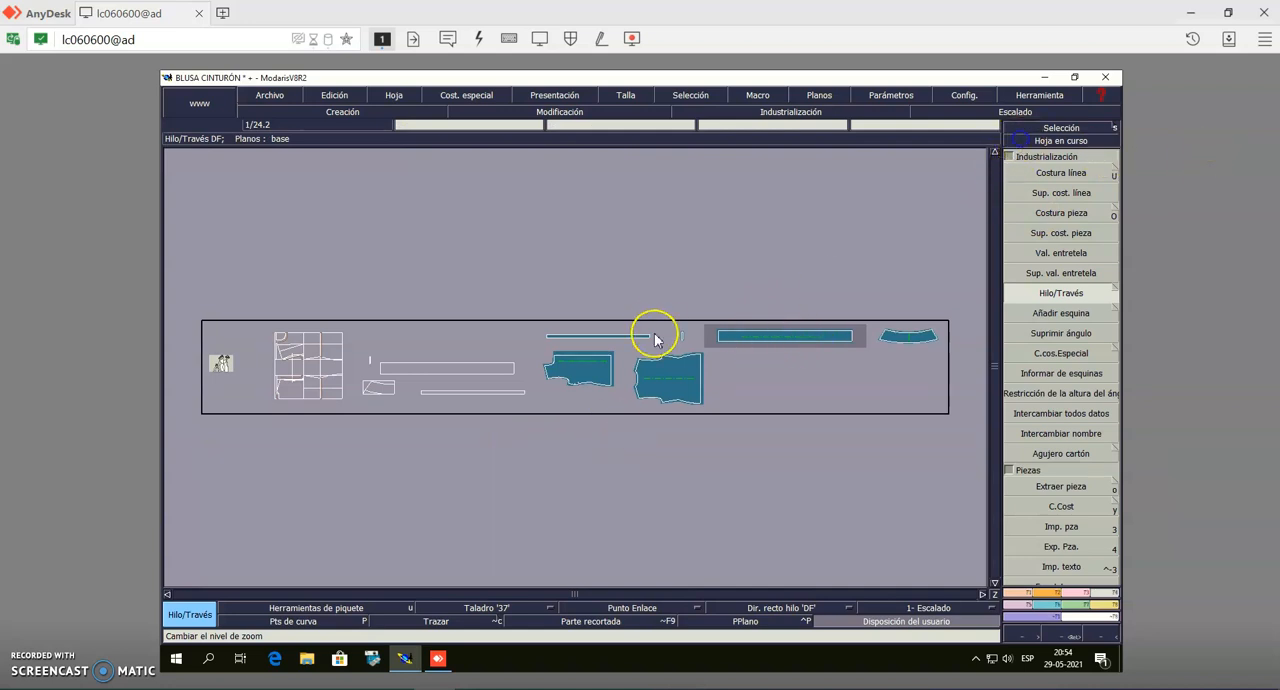
{"action": "left_click", "coordinate": [686, 337]}
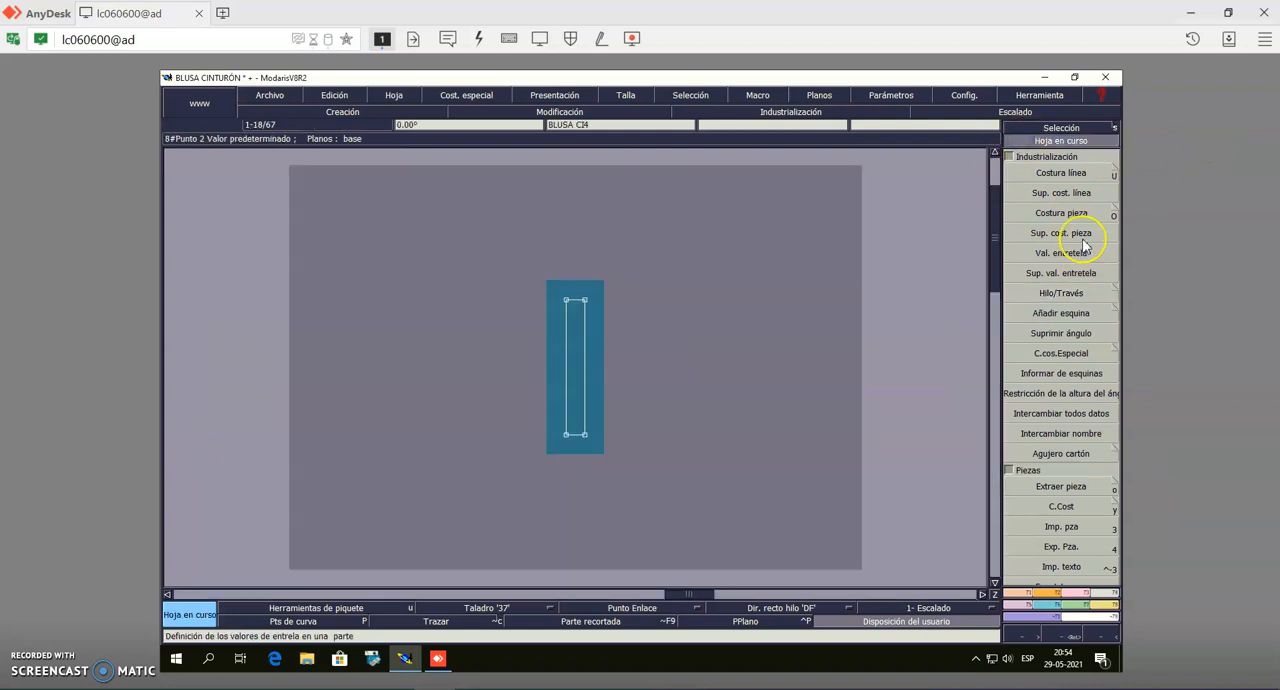
{"action": "left_click", "coordinate": [1072, 293]}
{"action": "left_click_drag", "start_coordinate": [574, 318], "coordinate": [575, 410]}
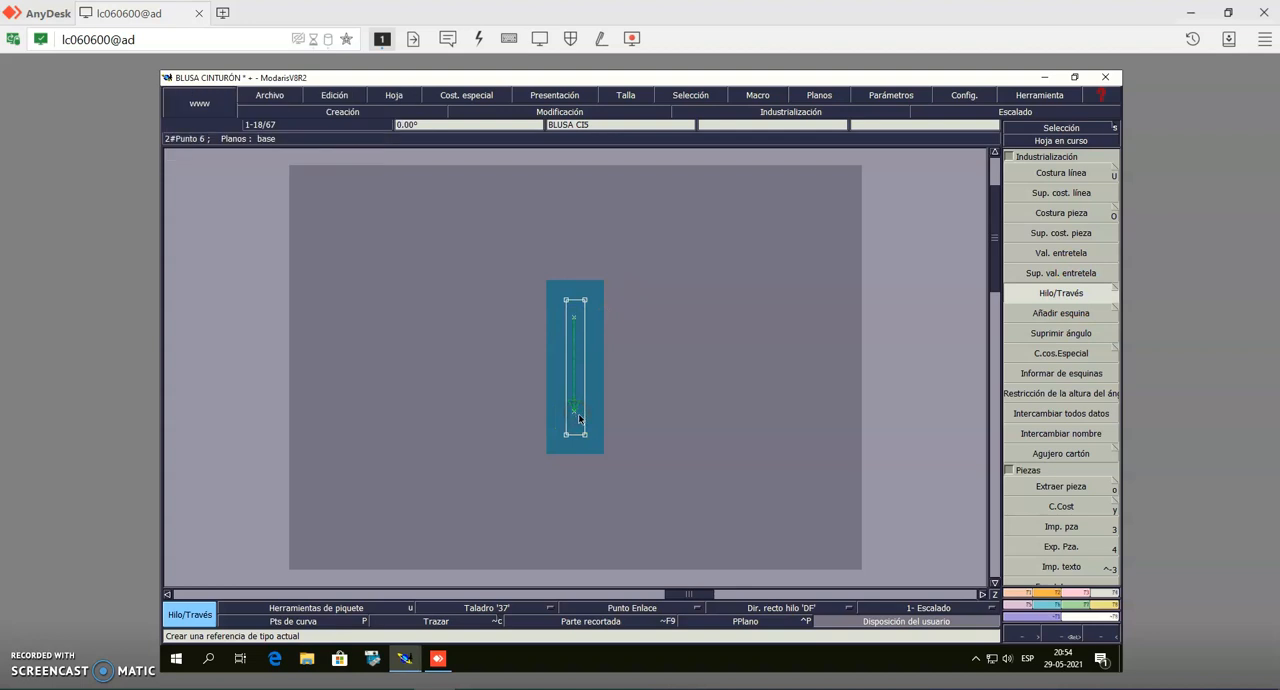
Rotate the sheet of the long narrow strip without seam allowance by 45°
{"action": "key", "text": "j"}
{"action": "left_click", "coordinate": [1046, 157]}
{"action": "left_click", "coordinate": [615, 338]}
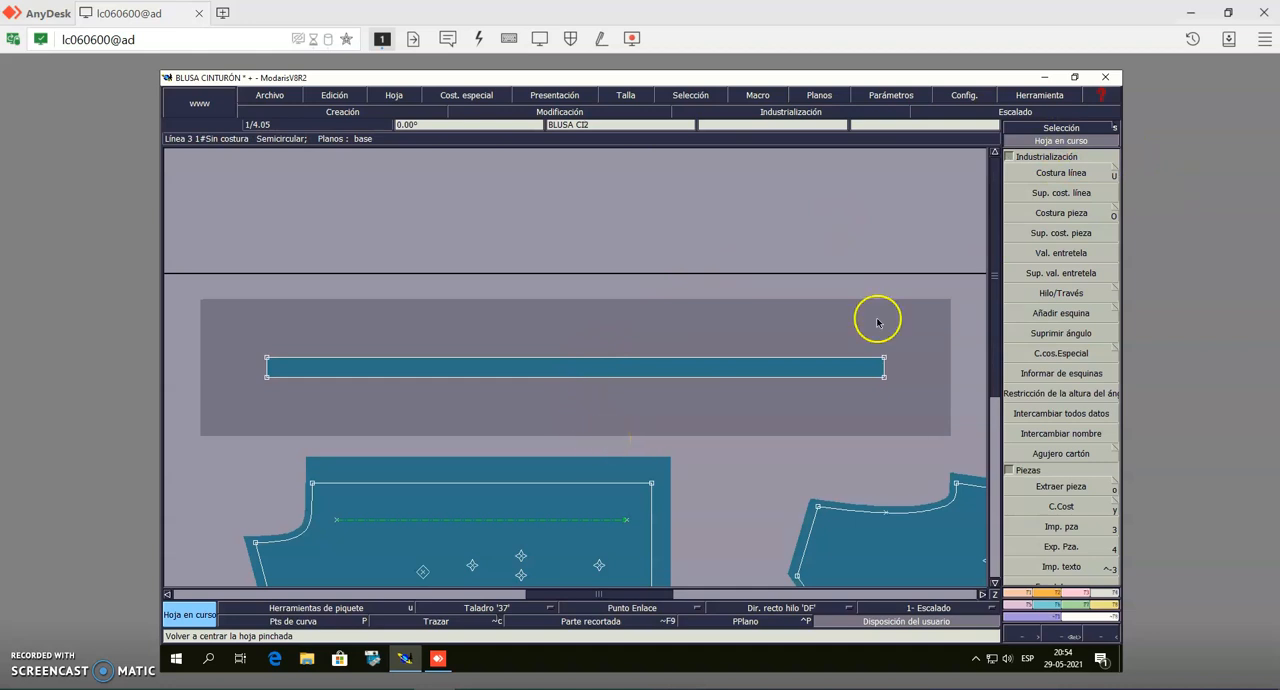
{"action": "left_click", "coordinate": [1092, 129]}
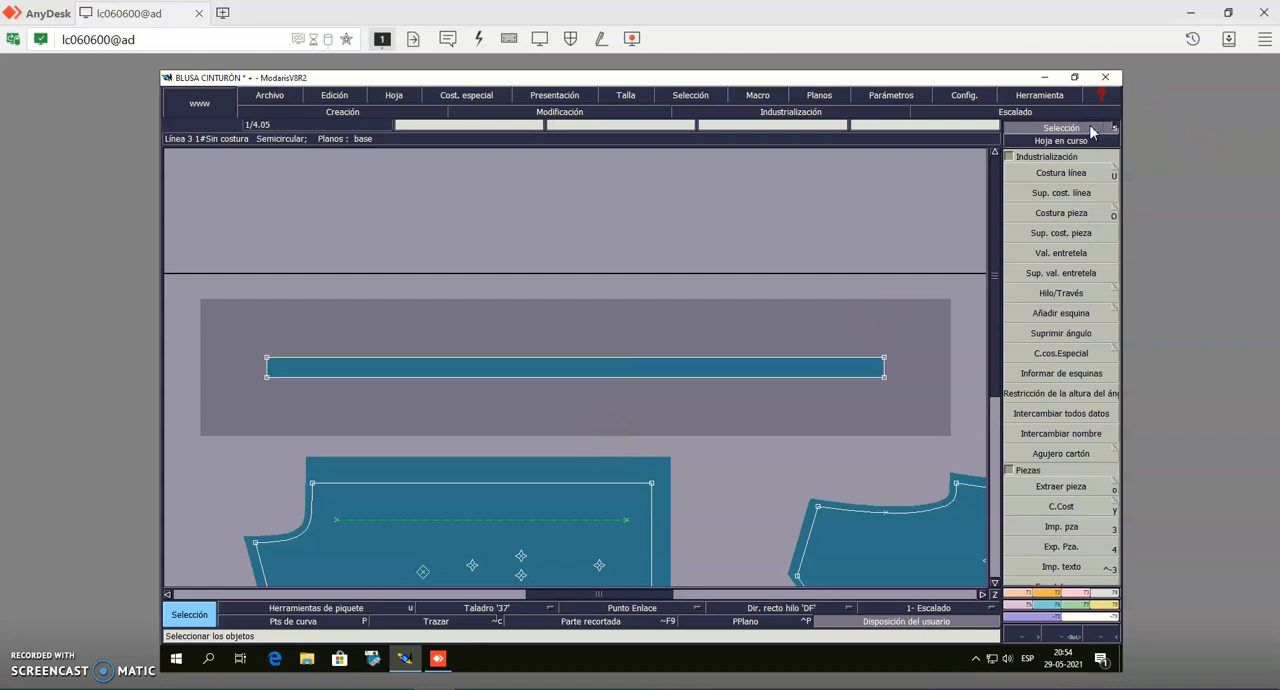
{"action": "left_click", "coordinate": [637, 393]}
{"action": "left_click", "coordinate": [560, 383]}
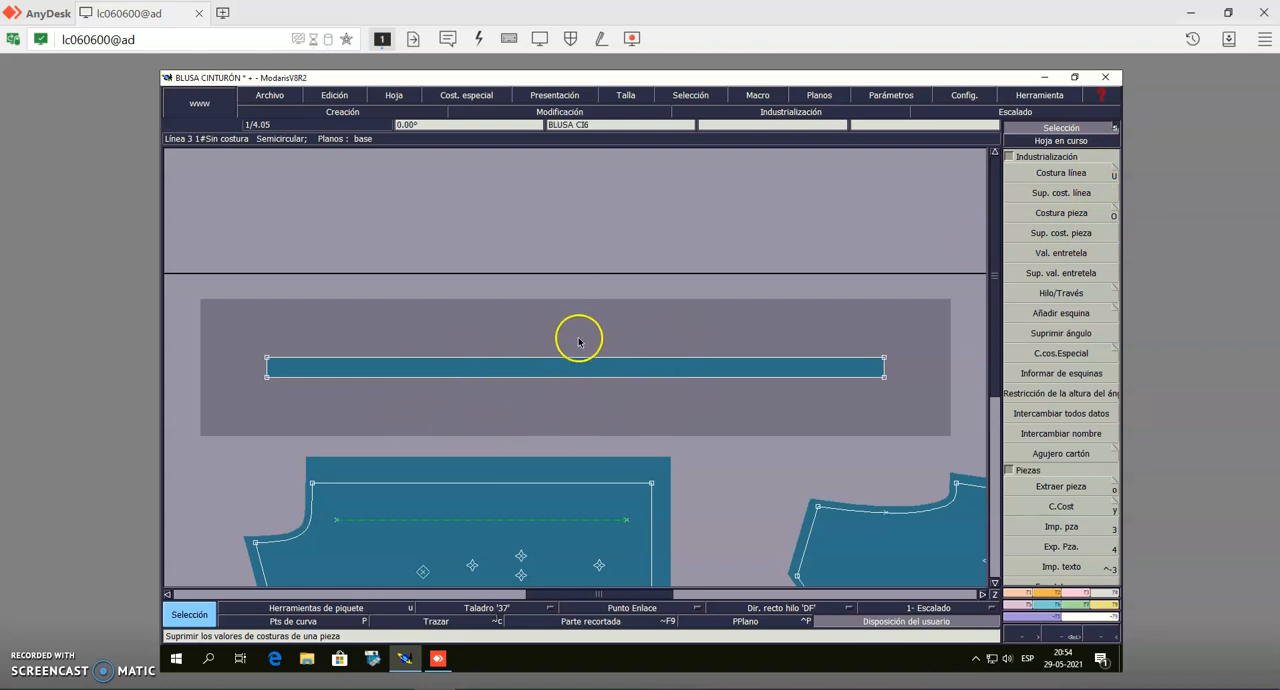
{"action": "left_click", "coordinate": [1050, 594]}
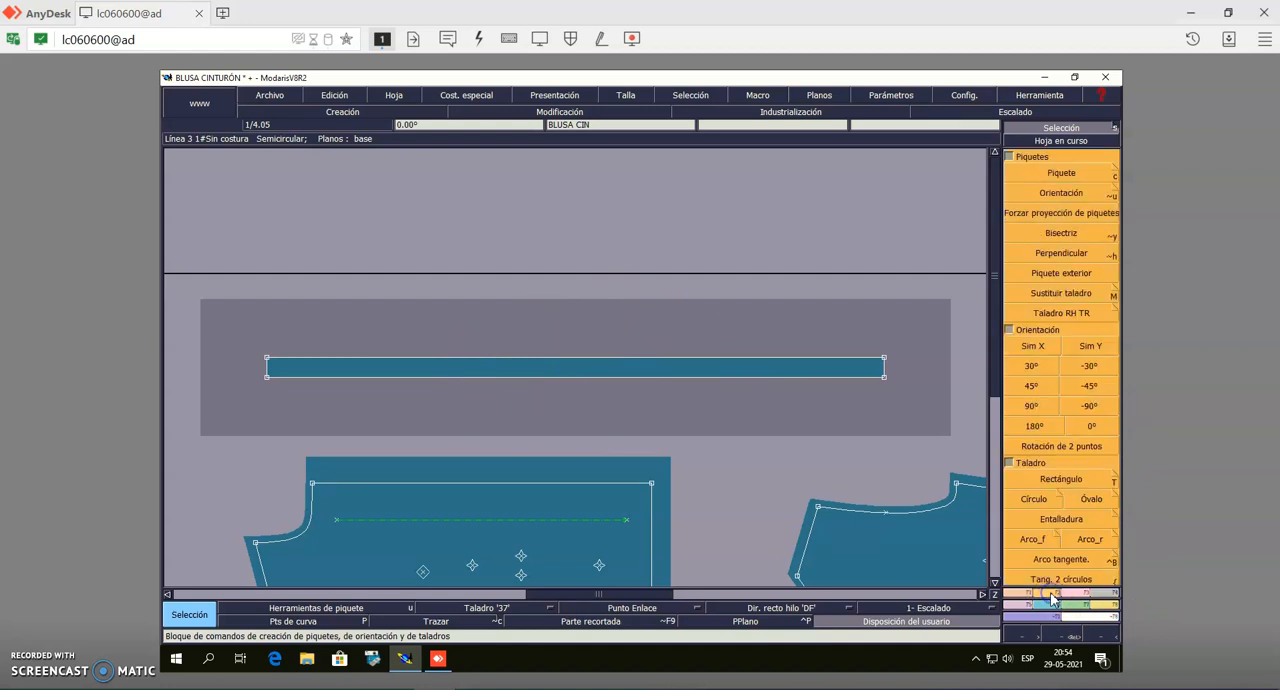
{"action": "left_click", "coordinate": [1037, 387]}
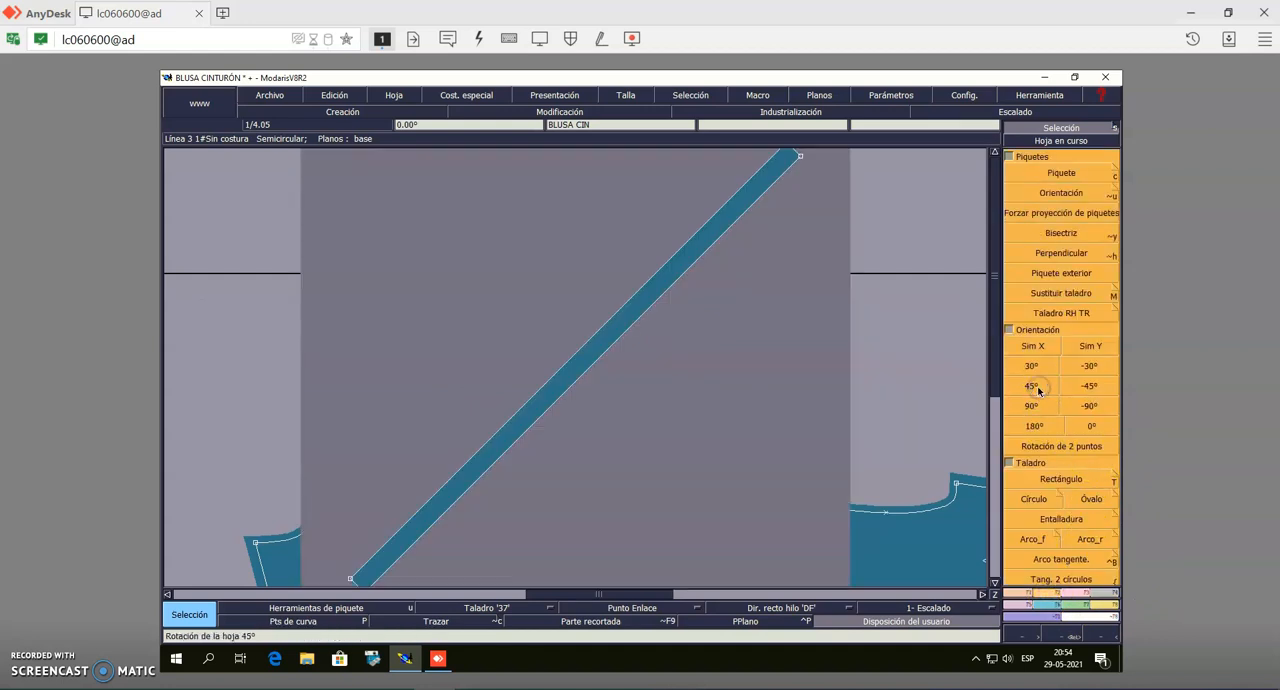
{"action": "left_click", "coordinate": [1072, 142]}
{"action": "left_click", "coordinate": [705, 357]}
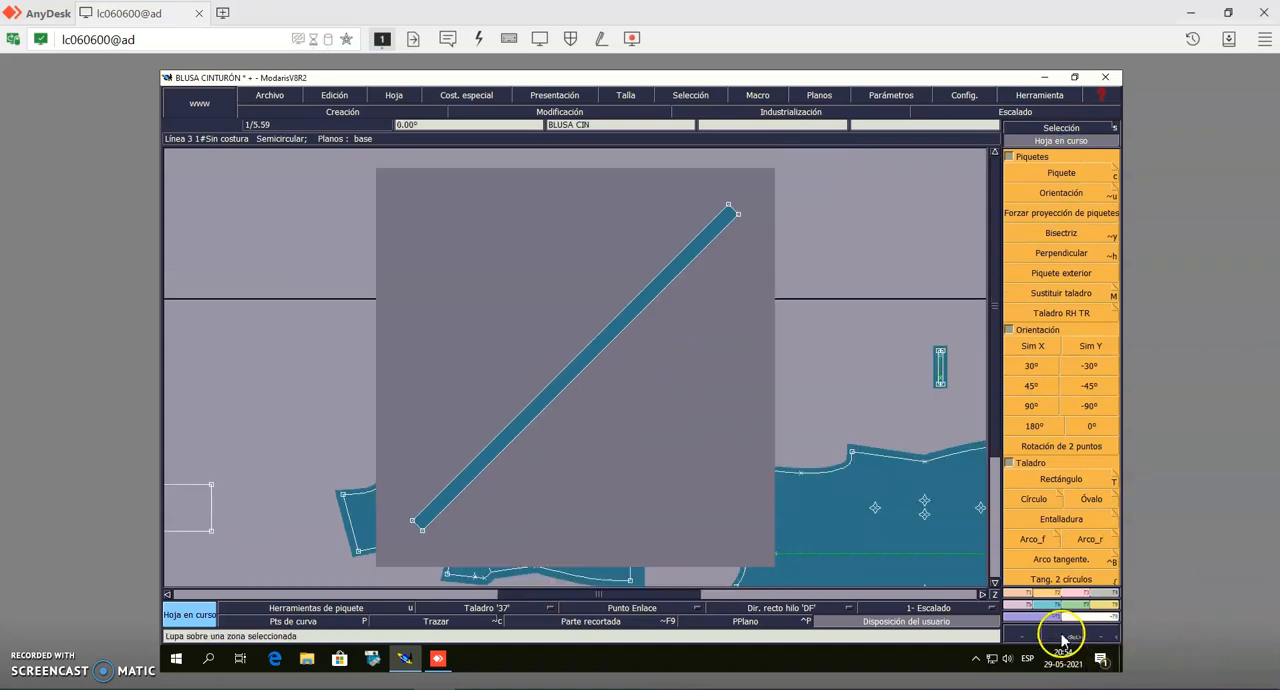
Draw a horizontal 'DF' straight-grain line about 4 cm long with Hilo/Través across the middle of the diagonal strip
{"action": "left_click", "coordinate": [751, 456]}
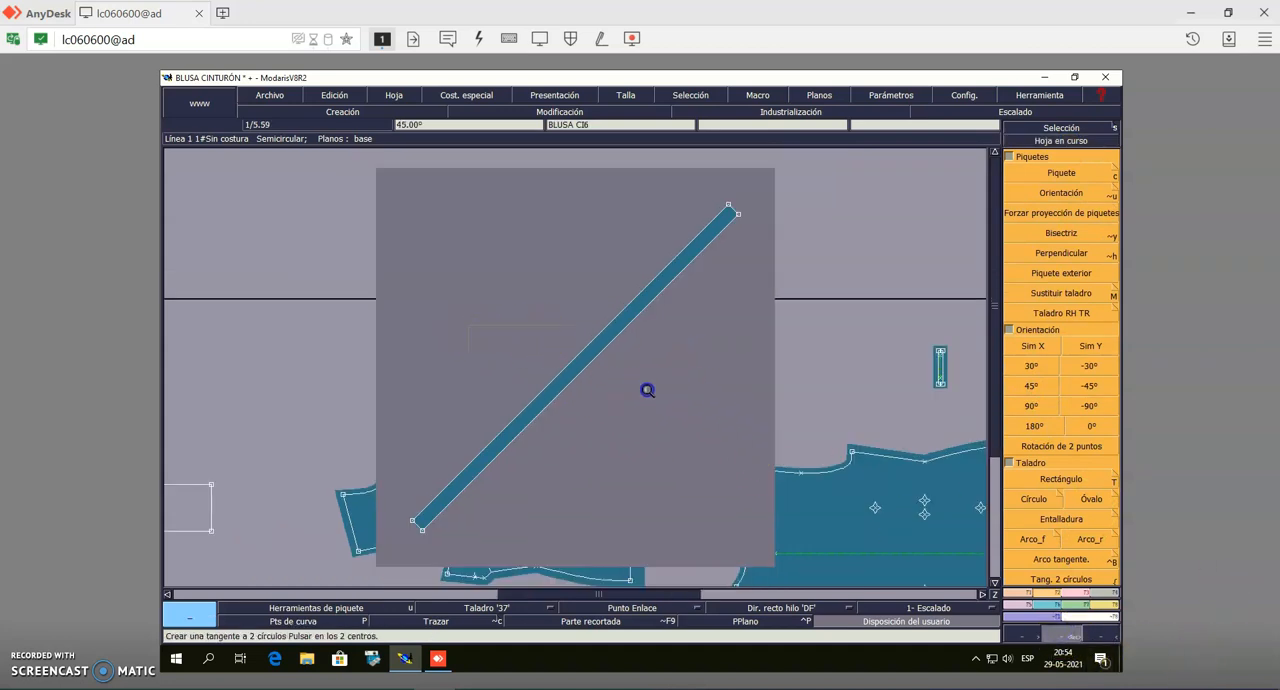
{"action": "left_click", "coordinate": [661, 420]}
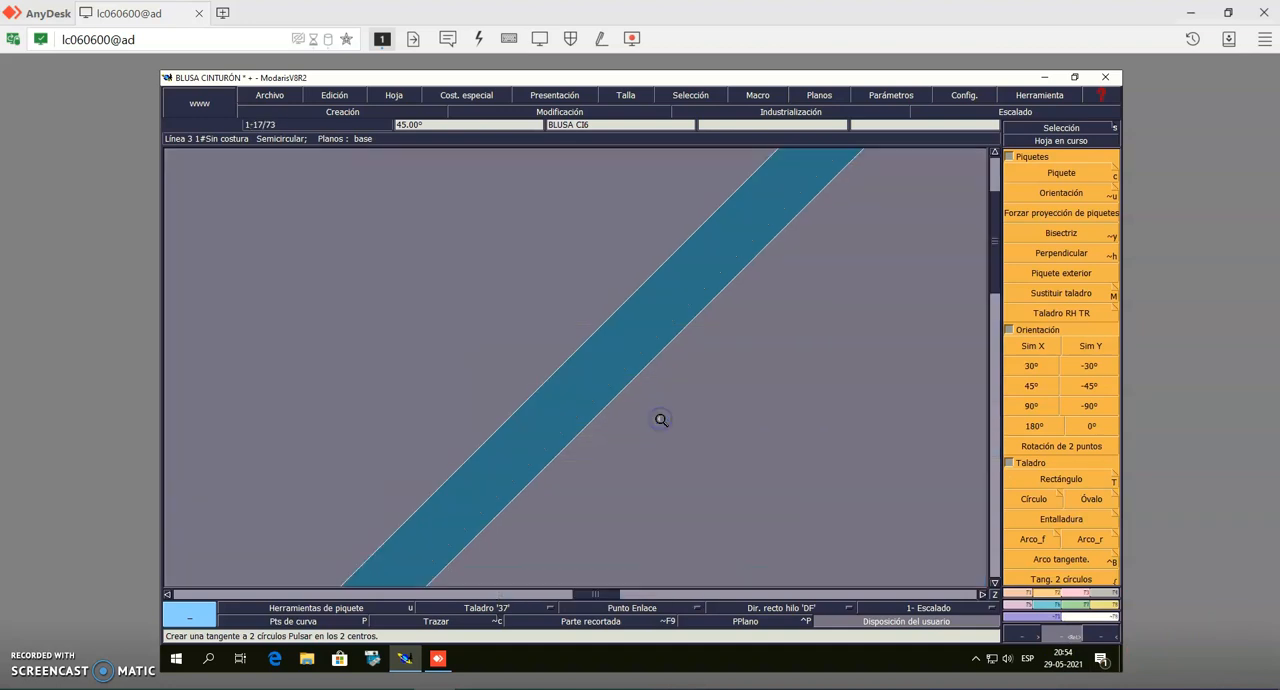
{"action": "left_click", "coordinate": [1107, 595]}
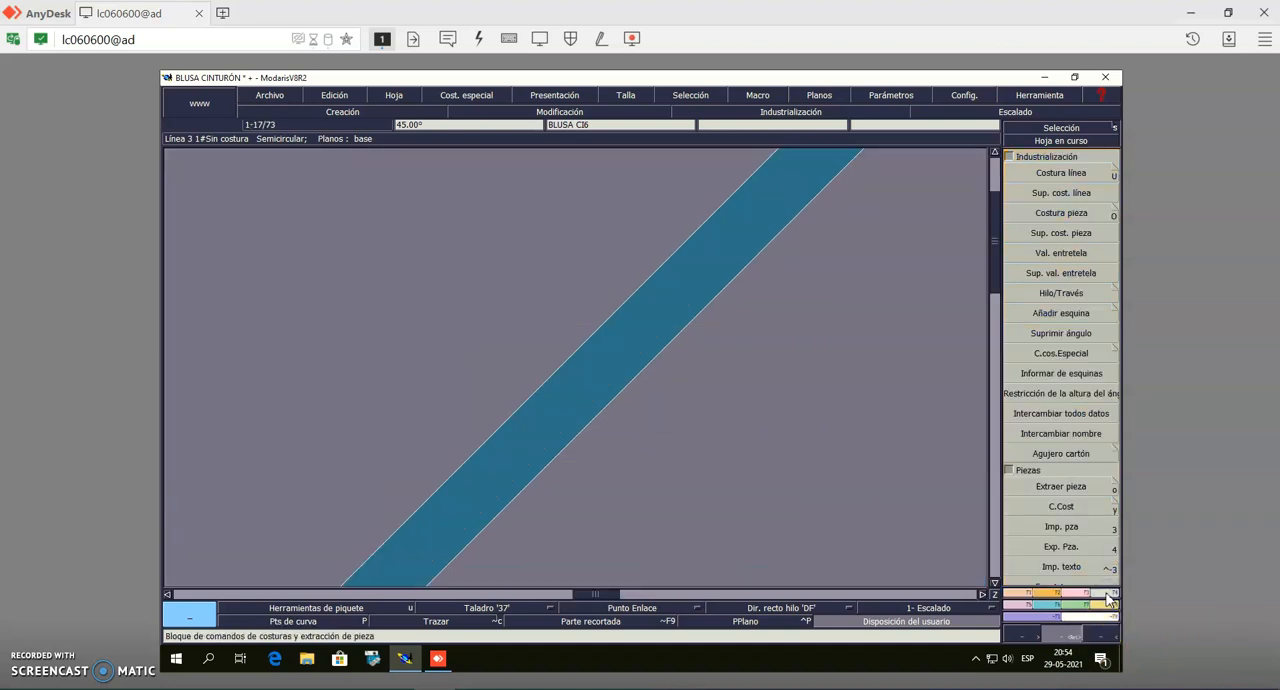
{"action": "left_click", "coordinate": [1064, 294]}
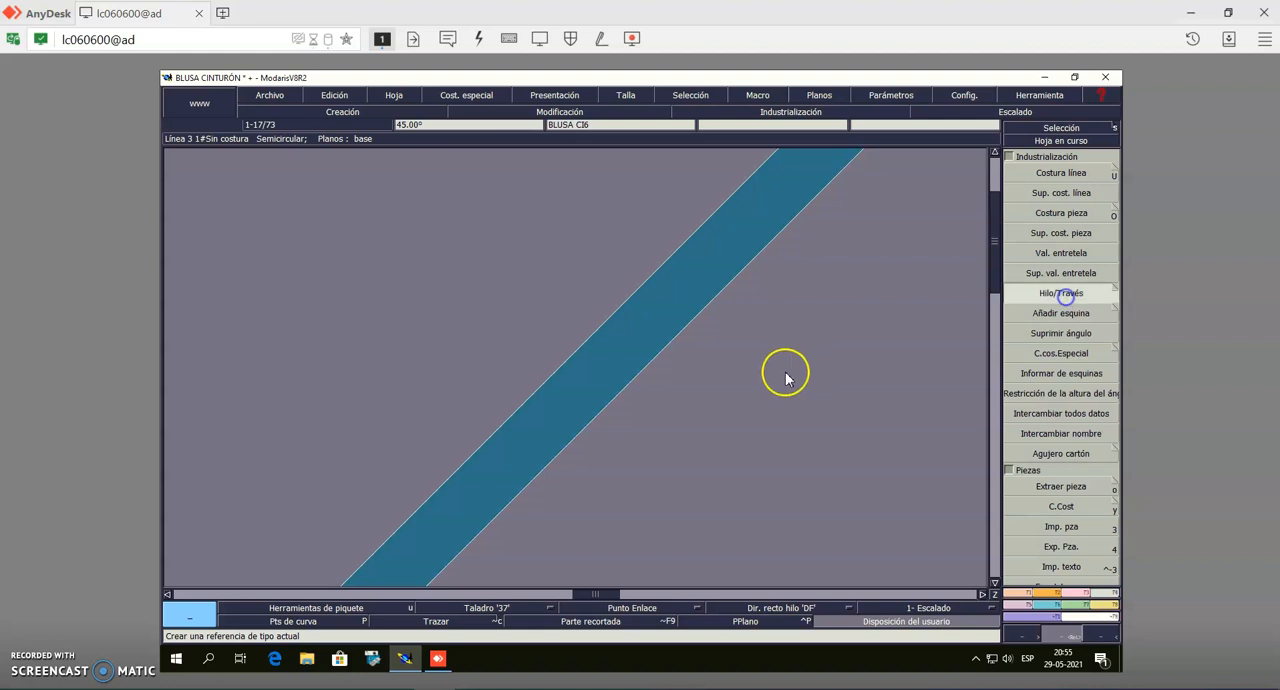
{"action": "left_click", "coordinate": [556, 375]}
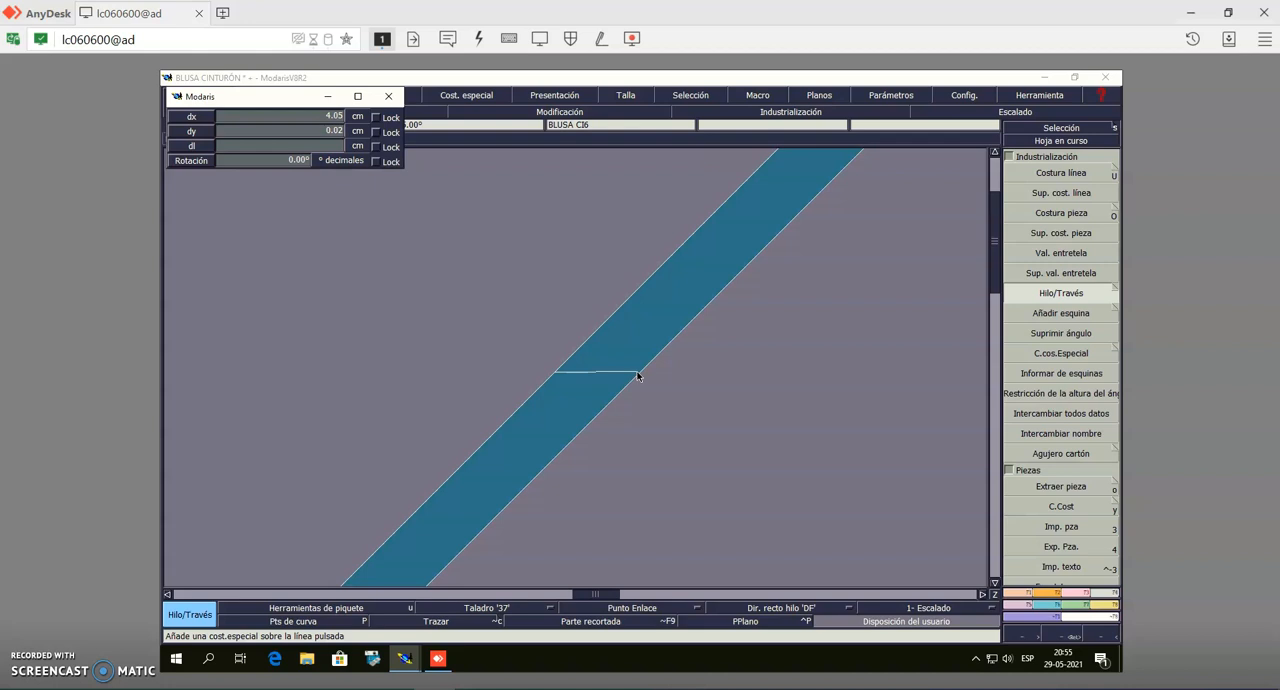
{"action": "left_click", "coordinate": [638, 375]}
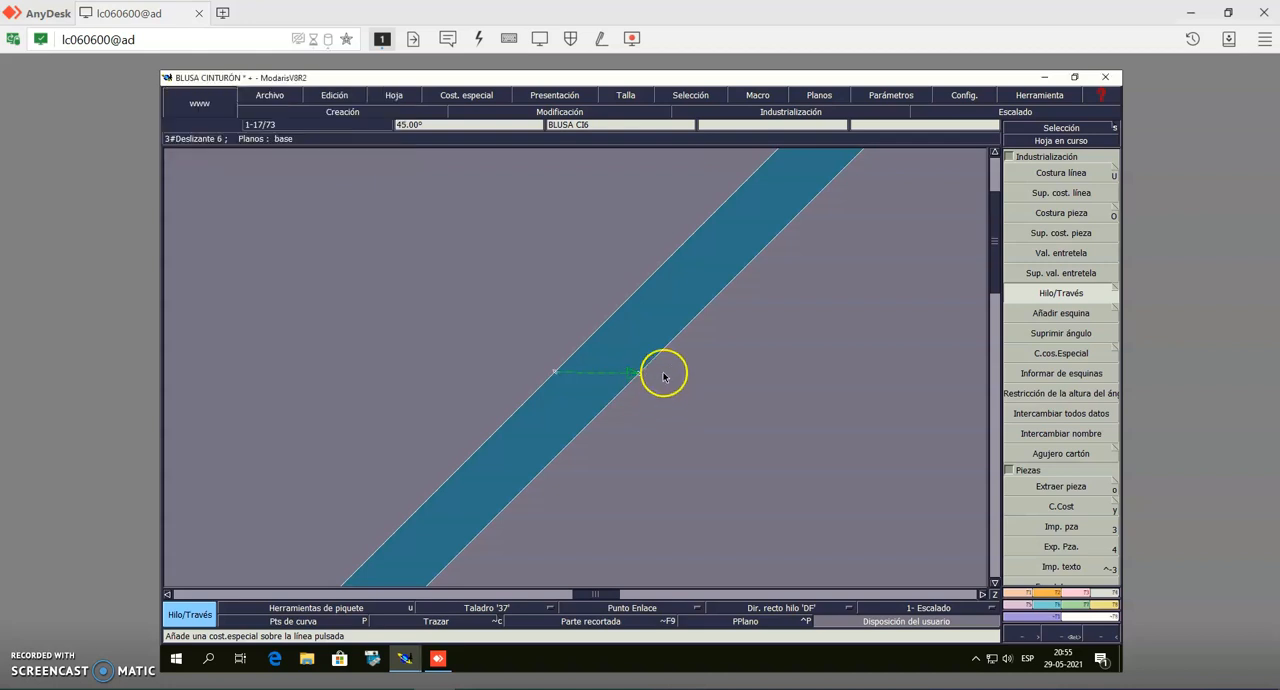
Add seam allowances with Costura línea to both short ends of the diagonal strip, entering 1 cm at the upper end
{"action": "left_click", "coordinate": [1039, 140]}
{"action": "left_click", "coordinate": [734, 364]}
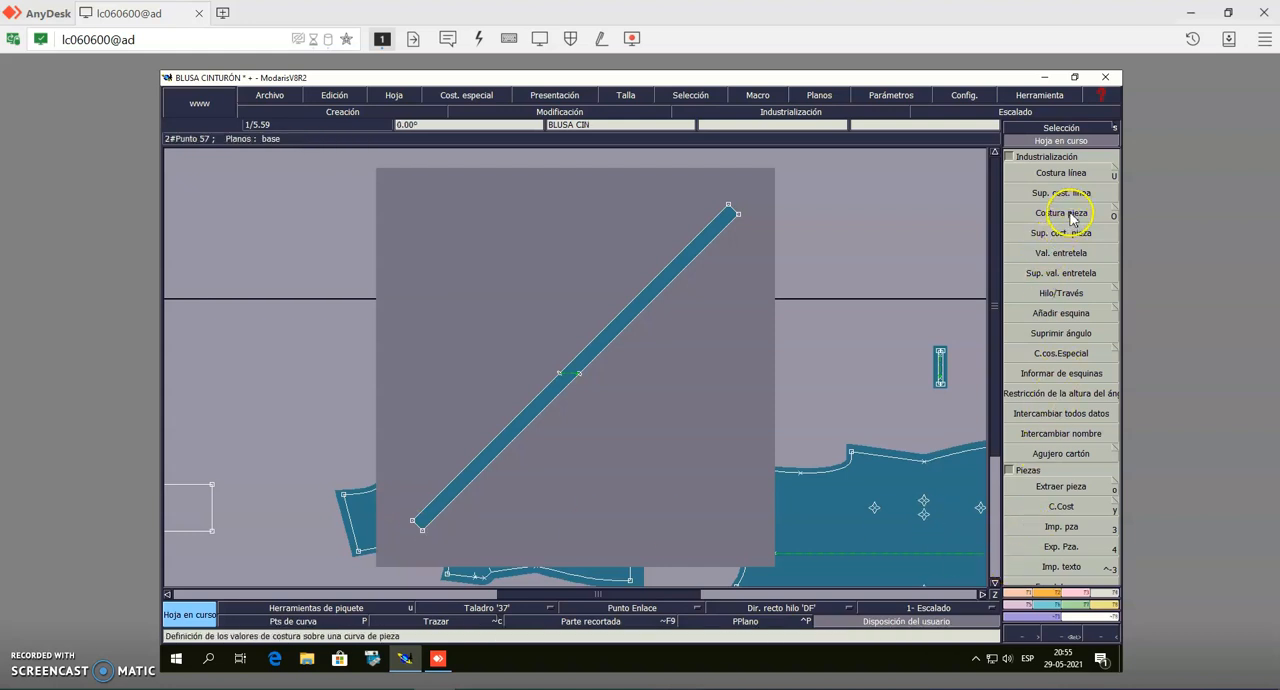
{"action": "left_click", "coordinate": [1062, 174]}
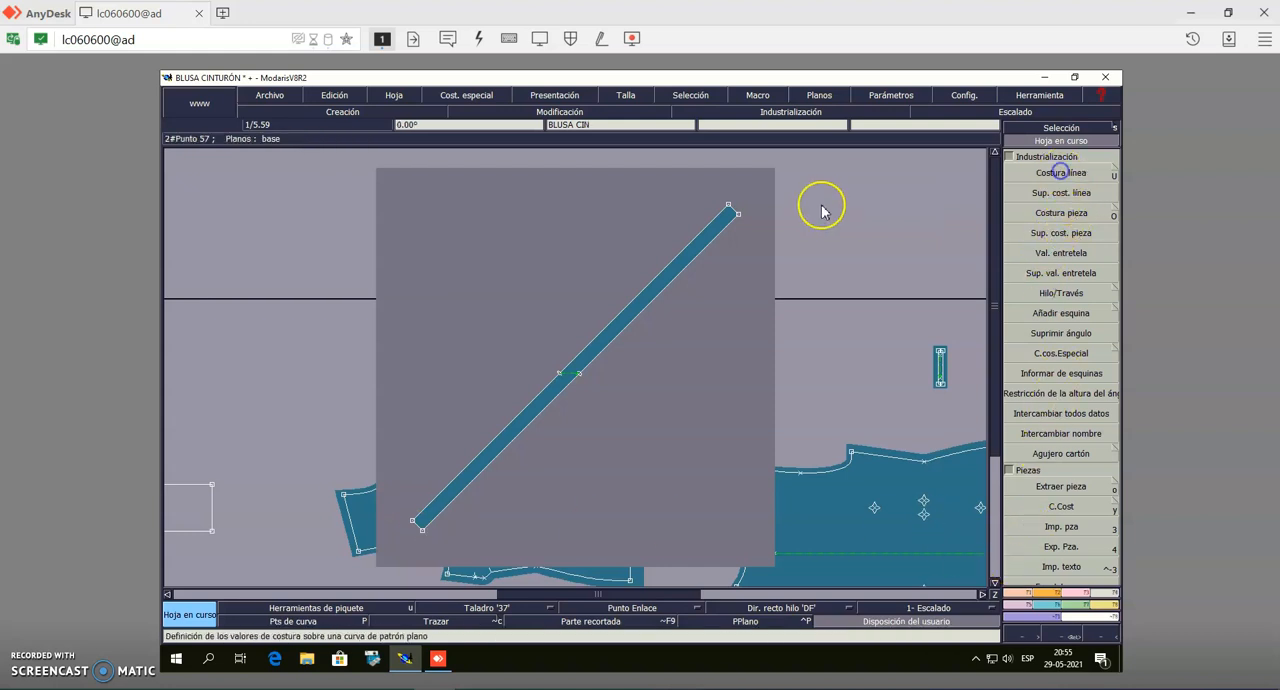
{"action": "left_click", "coordinate": [733, 210]}
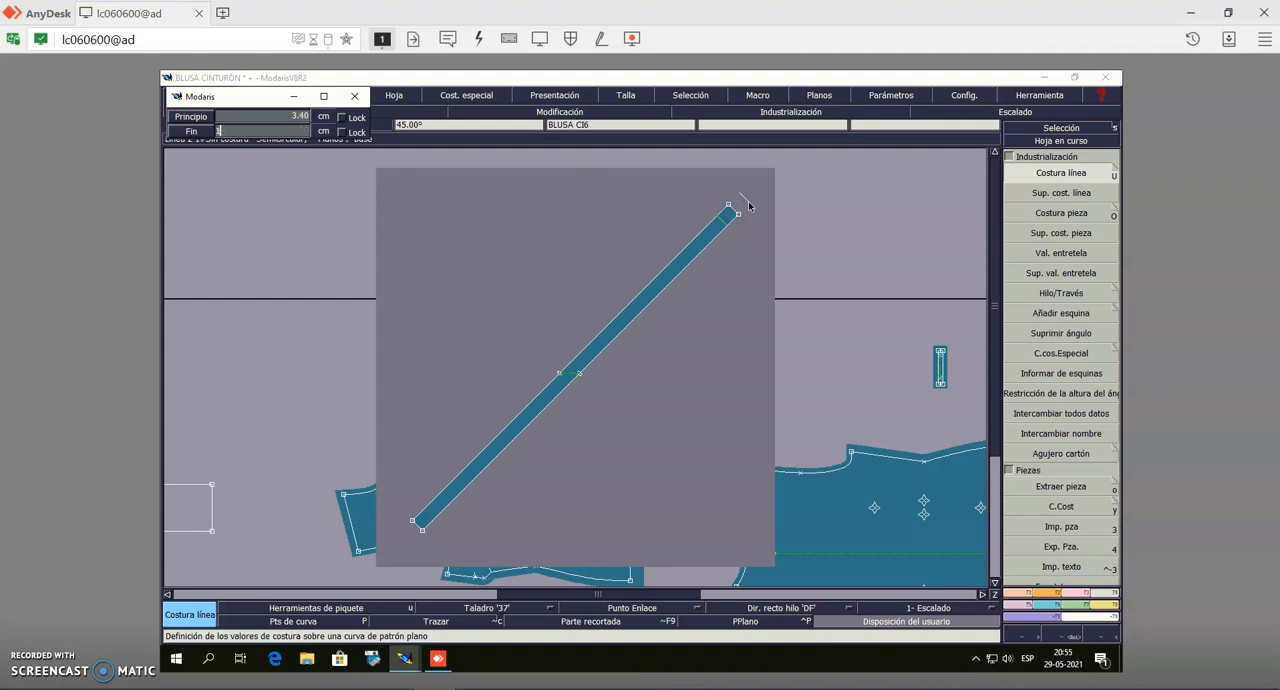
{"action": "type", "text": "1"}
{"action": "left_click", "coordinate": [749, 204]}
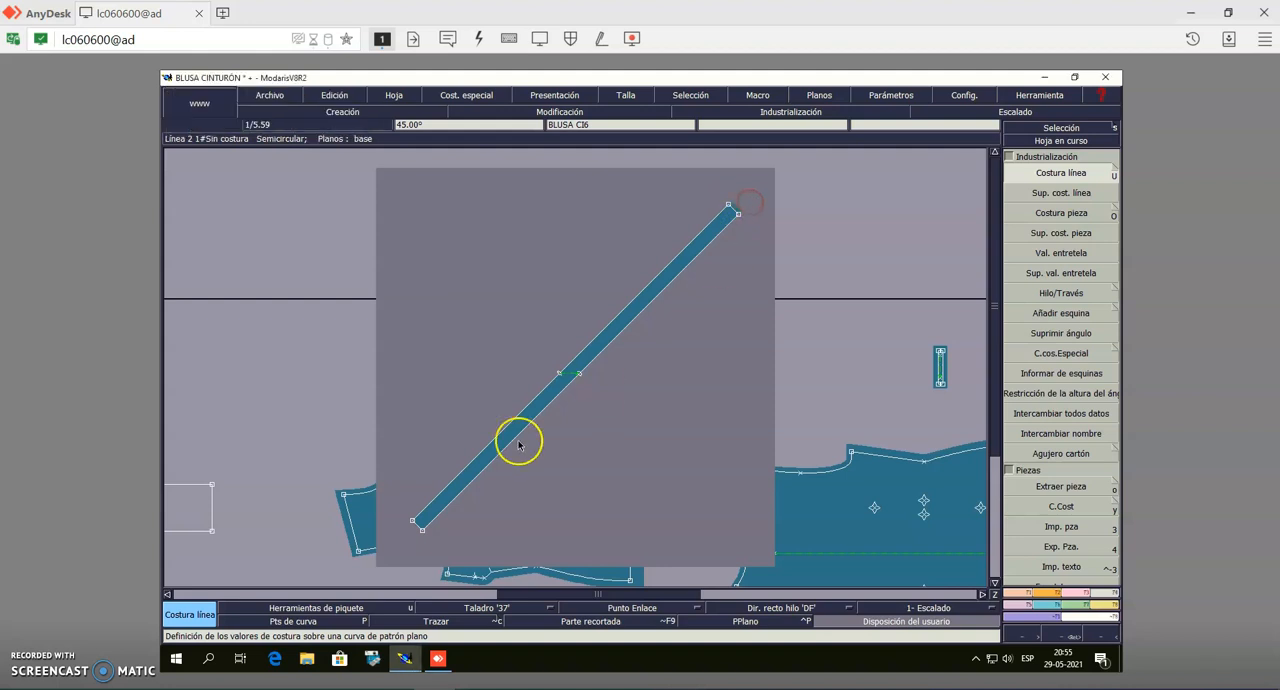
{"action": "left_click", "coordinate": [414, 525]}
{"action": "key", "text": "Return"}
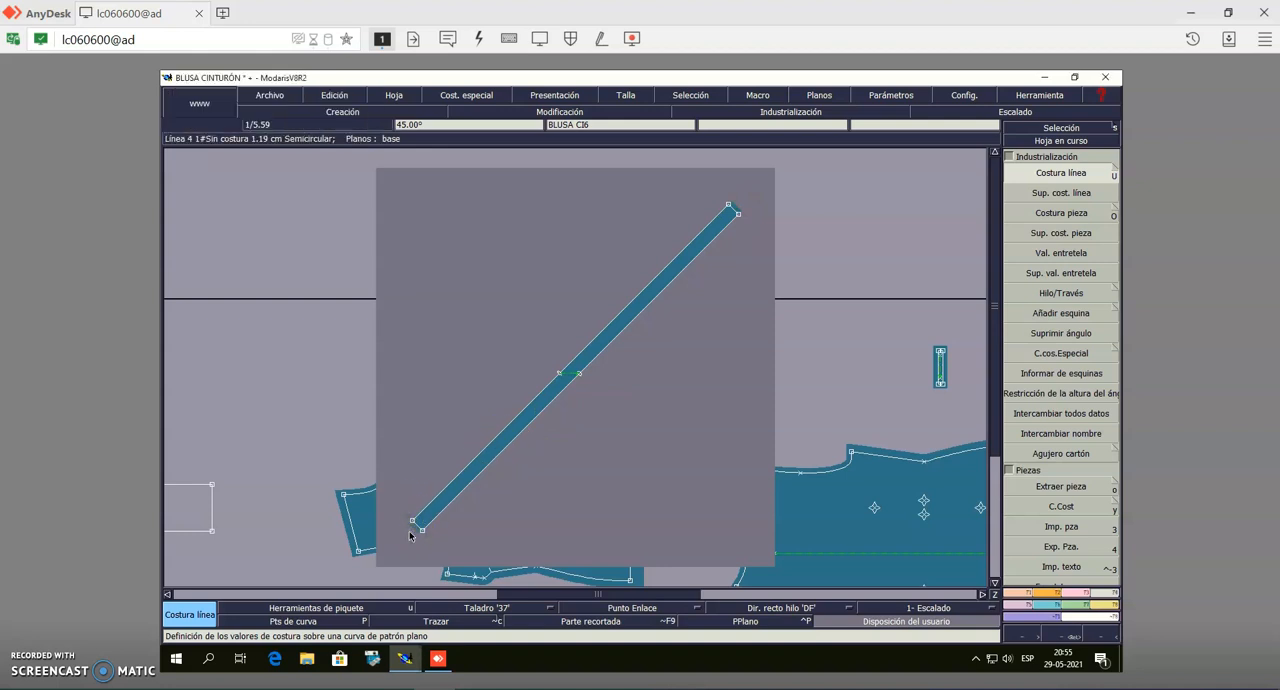
Examine the finished pieces one by one, checking their seam allowances, grain lines and drill marks
{"action": "left_click", "coordinate": [1050, 140]}
{"action": "left_click", "coordinate": [750, 425]}
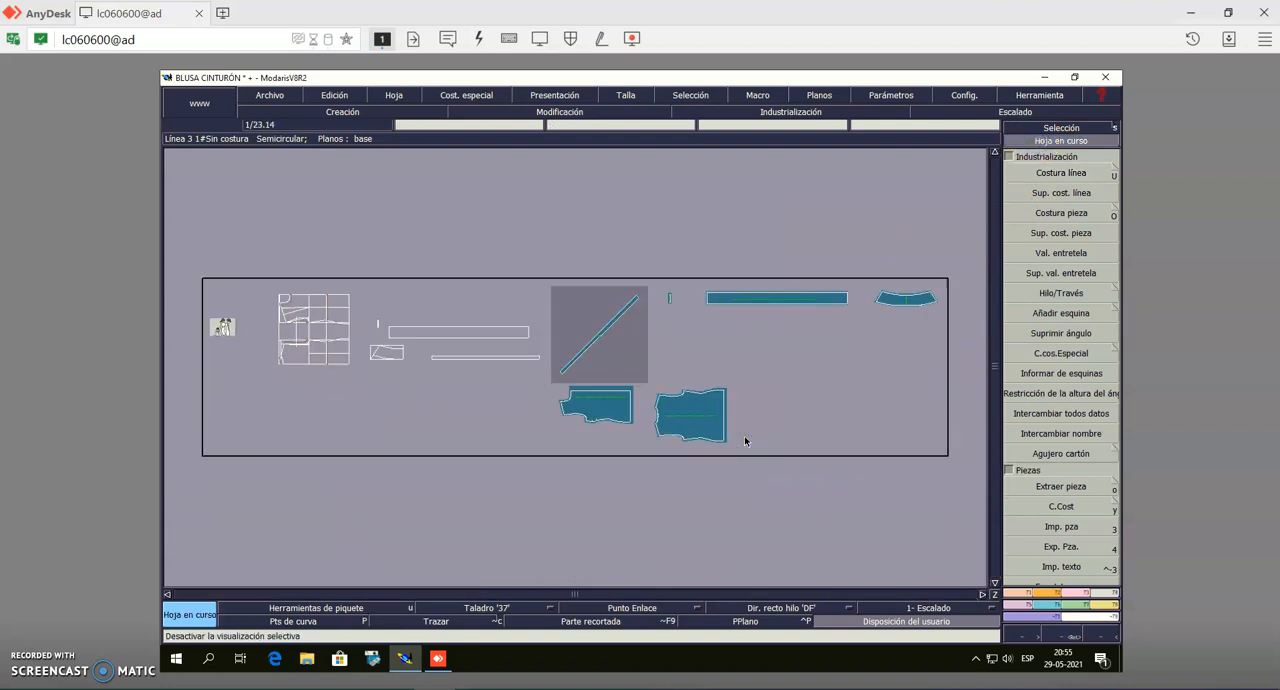
{"action": "left_click", "coordinate": [598, 364]}
{"action": "left_click", "coordinate": [598, 364]}
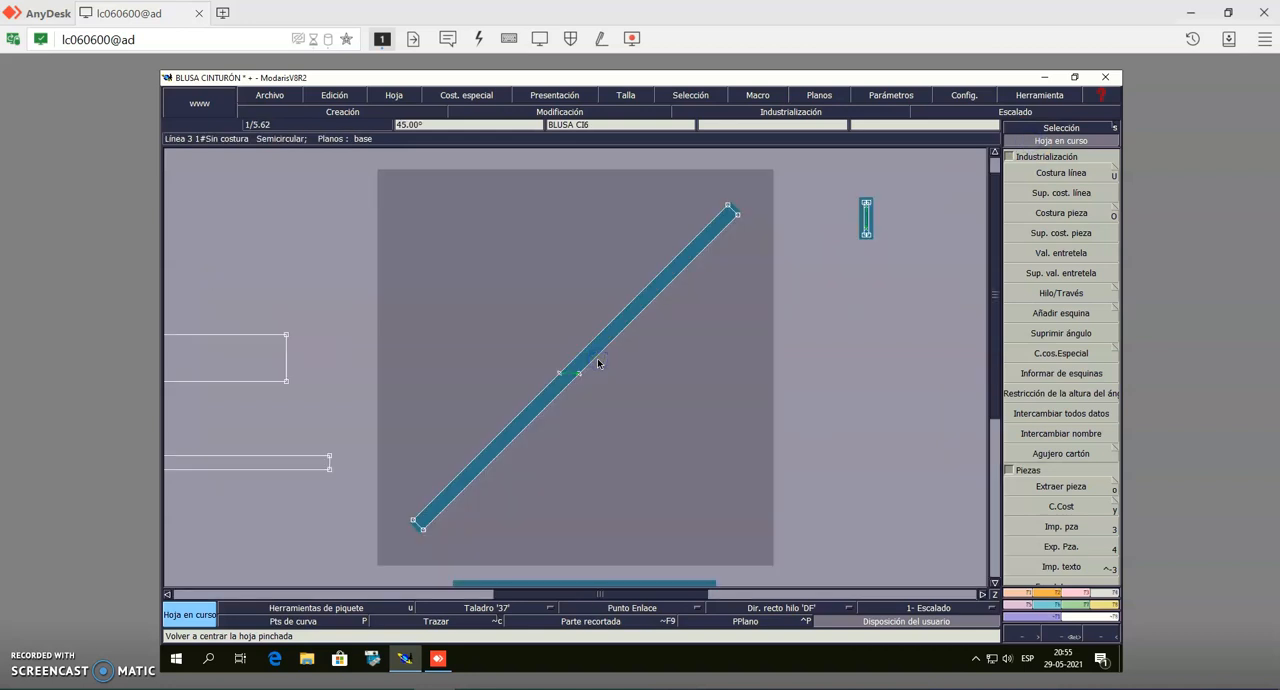
{"action": "left_click", "coordinate": [597, 360]}
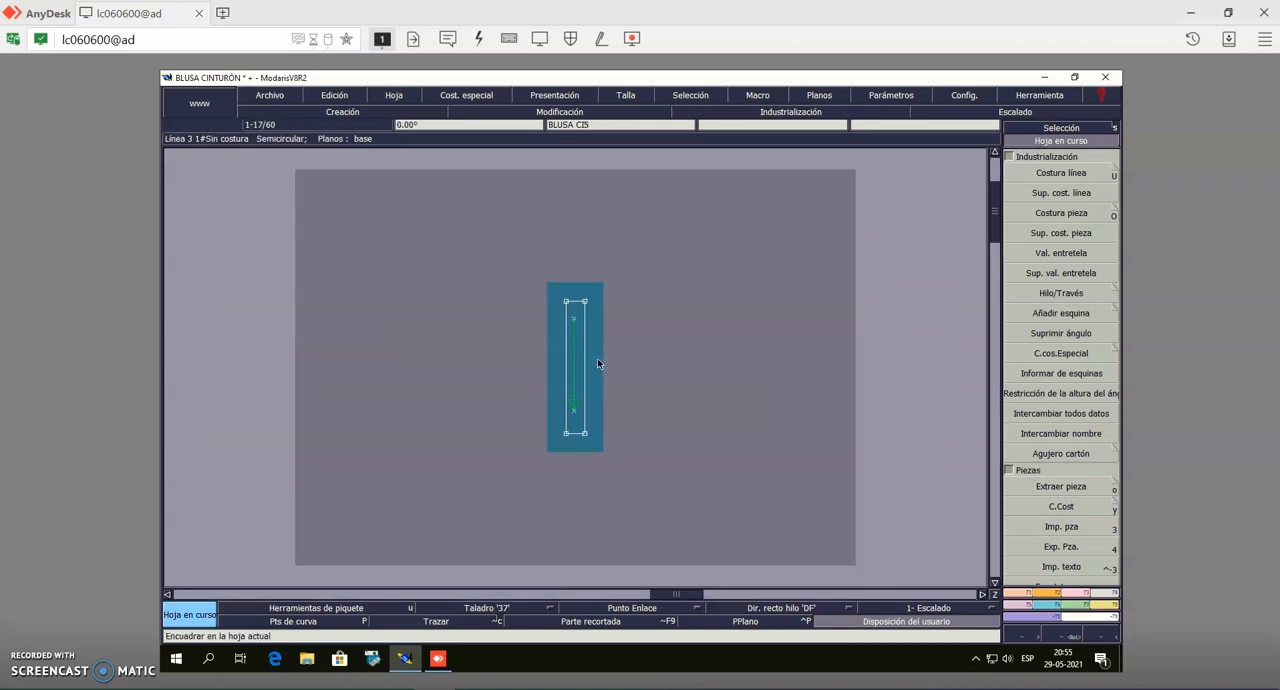
{"action": "left_click", "coordinate": [597, 363]}
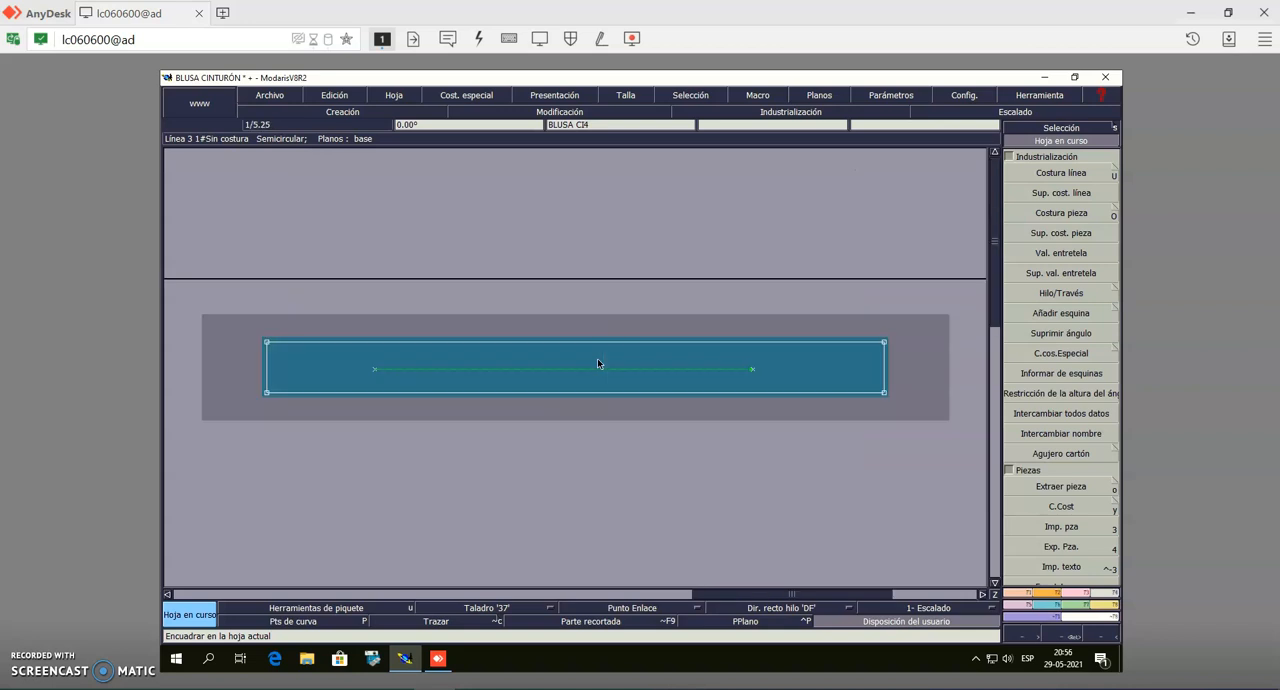
{"action": "left_click", "coordinate": [597, 362]}
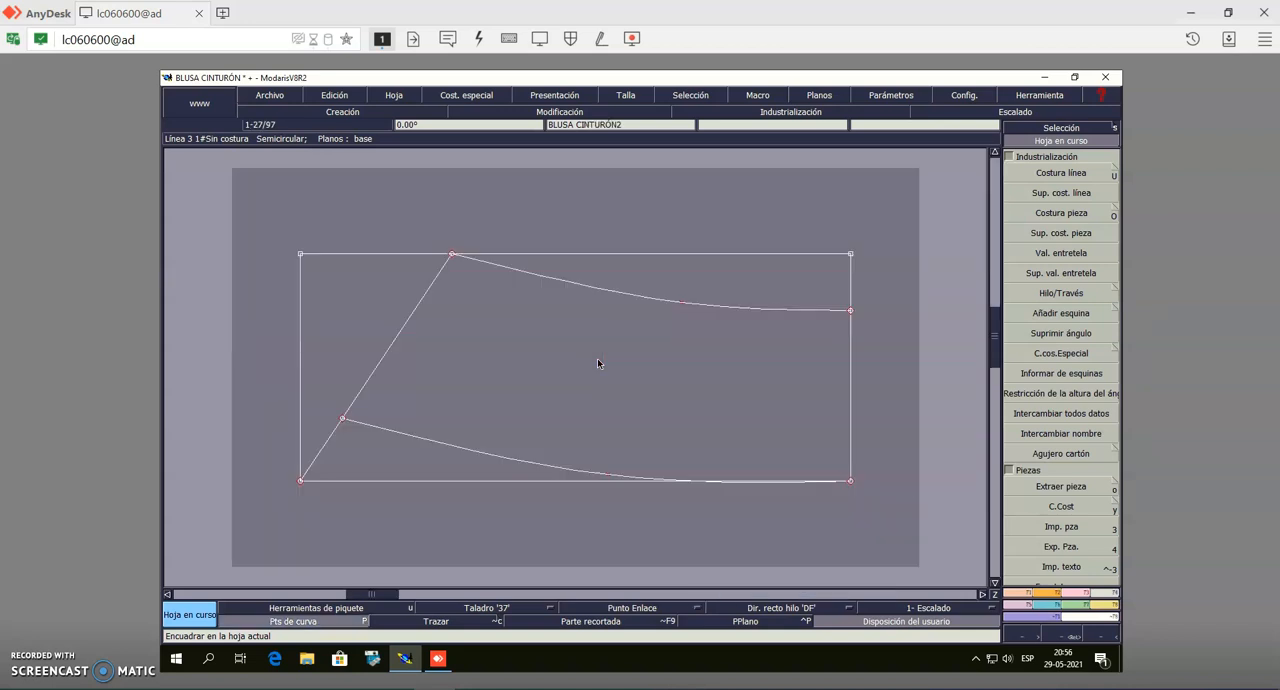
{"action": "left_click", "coordinate": [597, 362]}
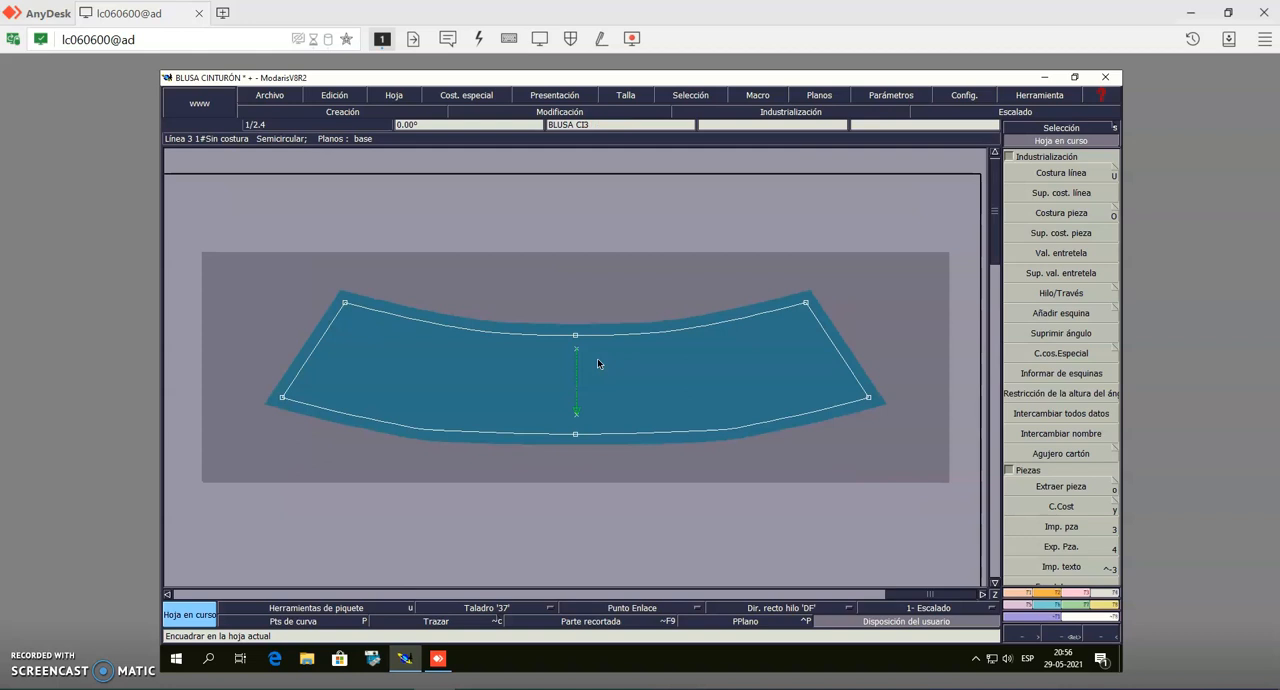
{"action": "left_click", "coordinate": [597, 362]}
{"action": "left_click", "coordinate": [597, 362]}
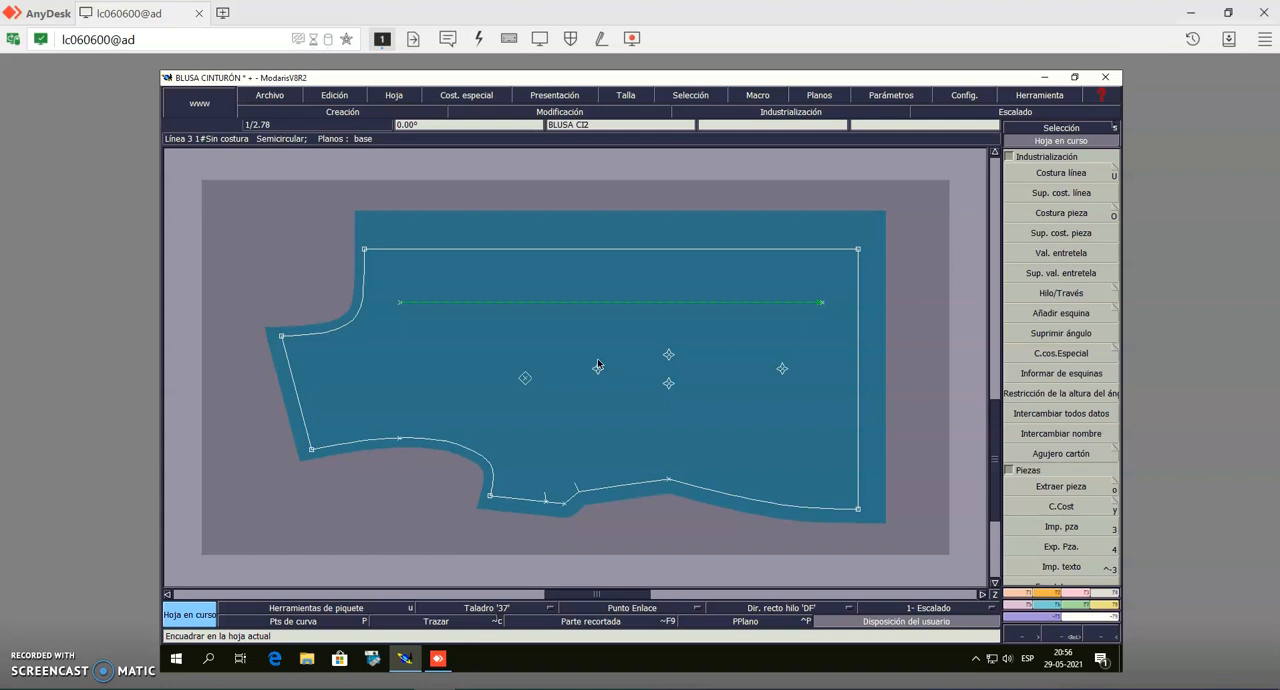
{"action": "left_click", "coordinate": [597, 364]}
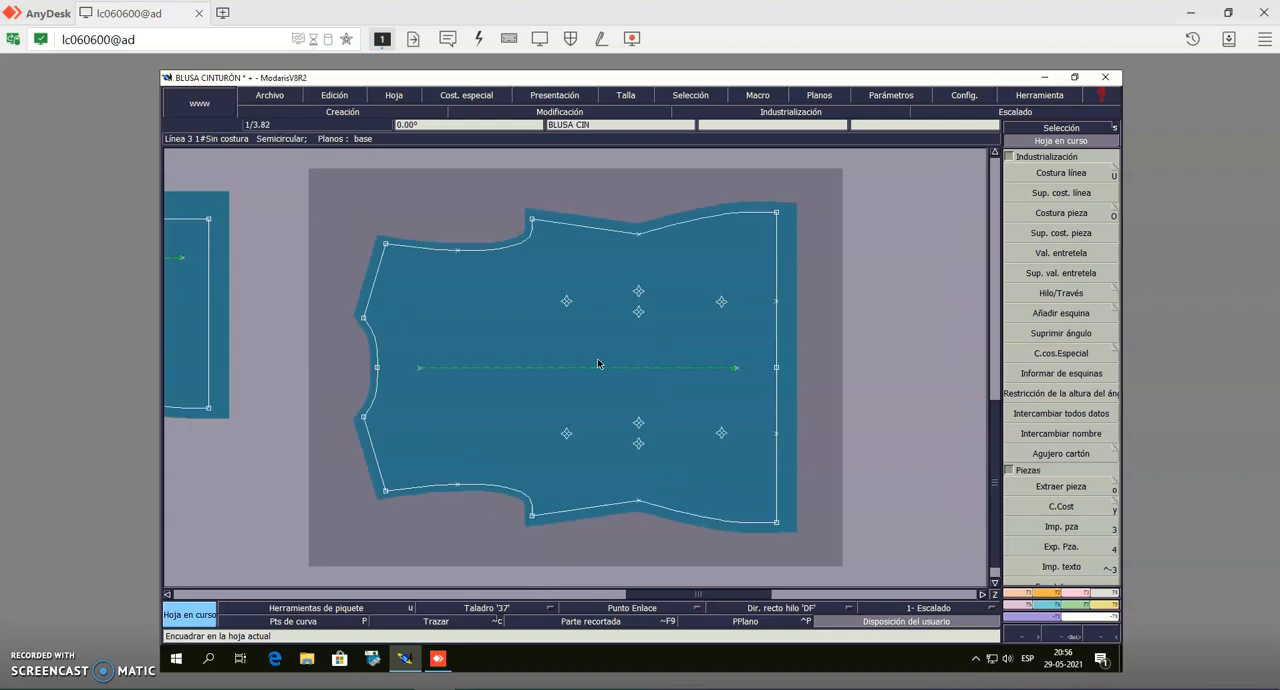
Place rectangular notches with Piquete at the waist and armhole points on both sides of the unfolded body piece
{"action": "left_click", "coordinate": [1043, 596]}
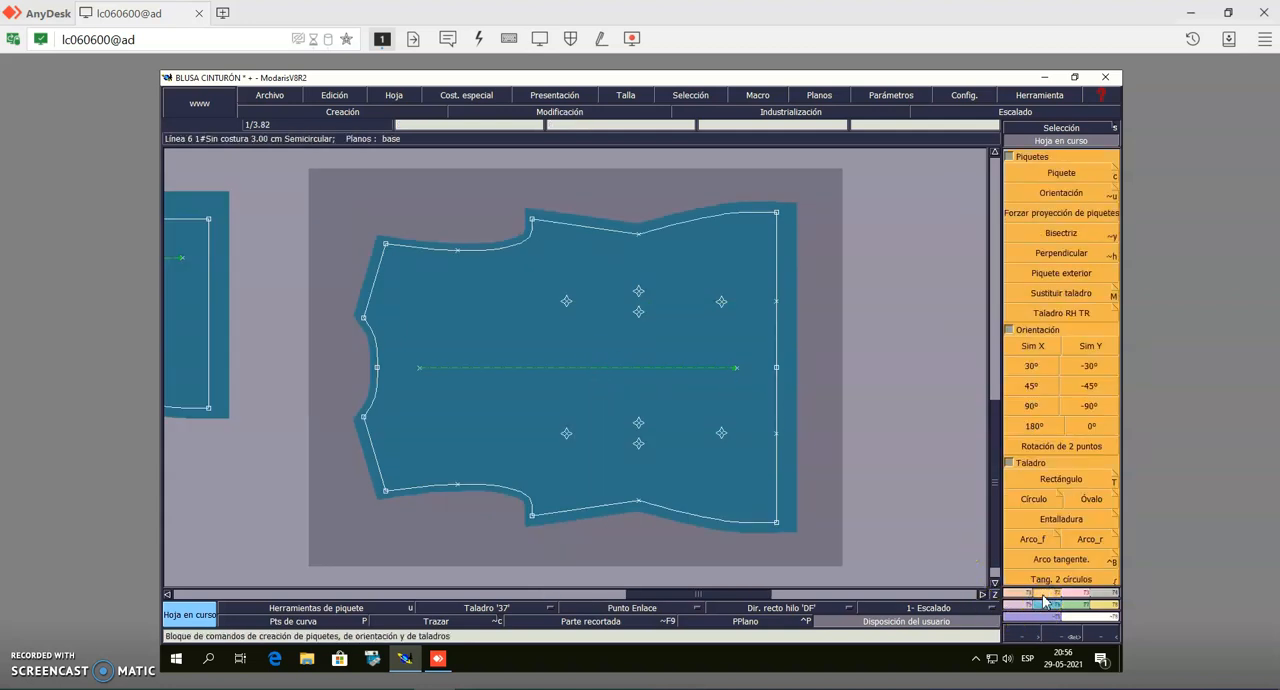
{"action": "left_click", "coordinate": [1117, 172]}
{"action": "left_click", "coordinate": [1062, 172]}
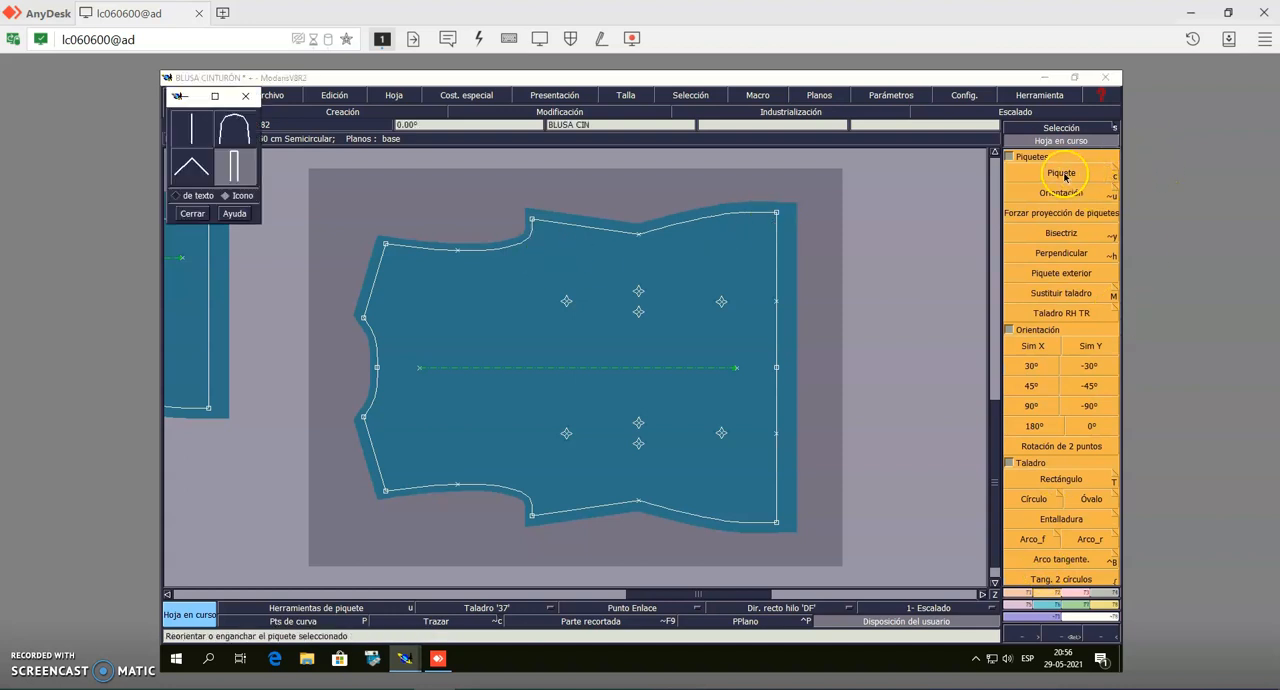
{"action": "left_click", "coordinate": [638, 234]}
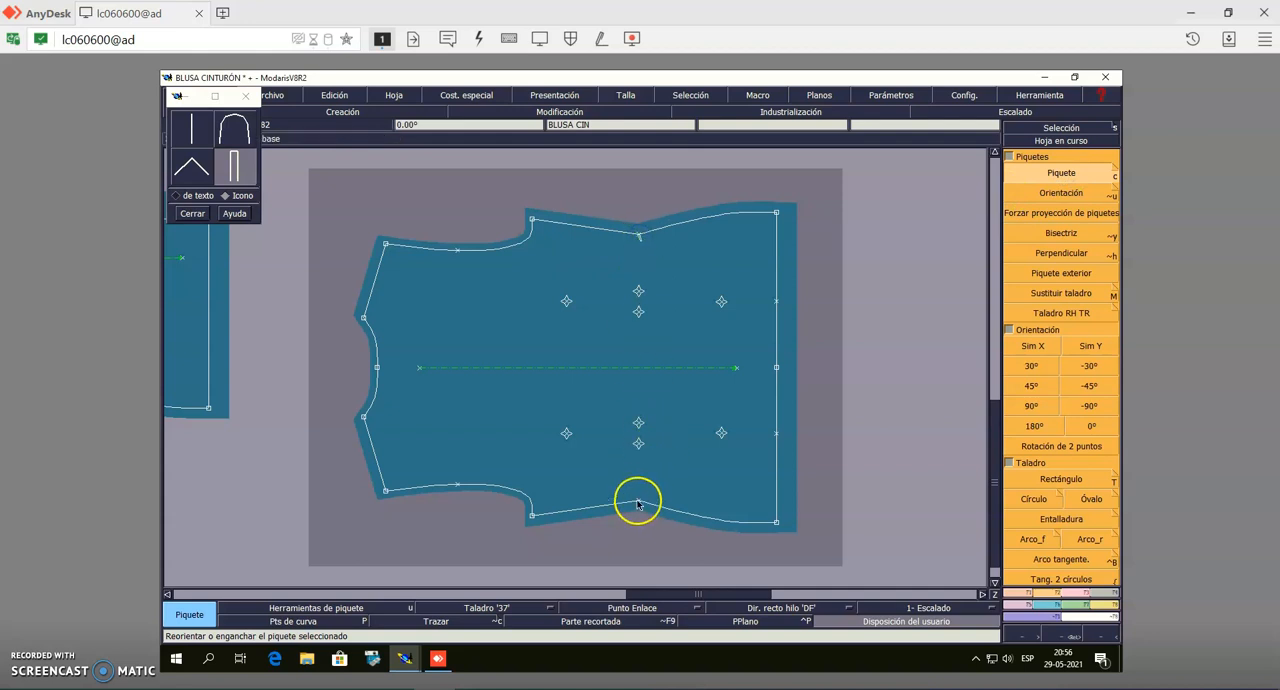
{"action": "left_click", "coordinate": [457, 250]}
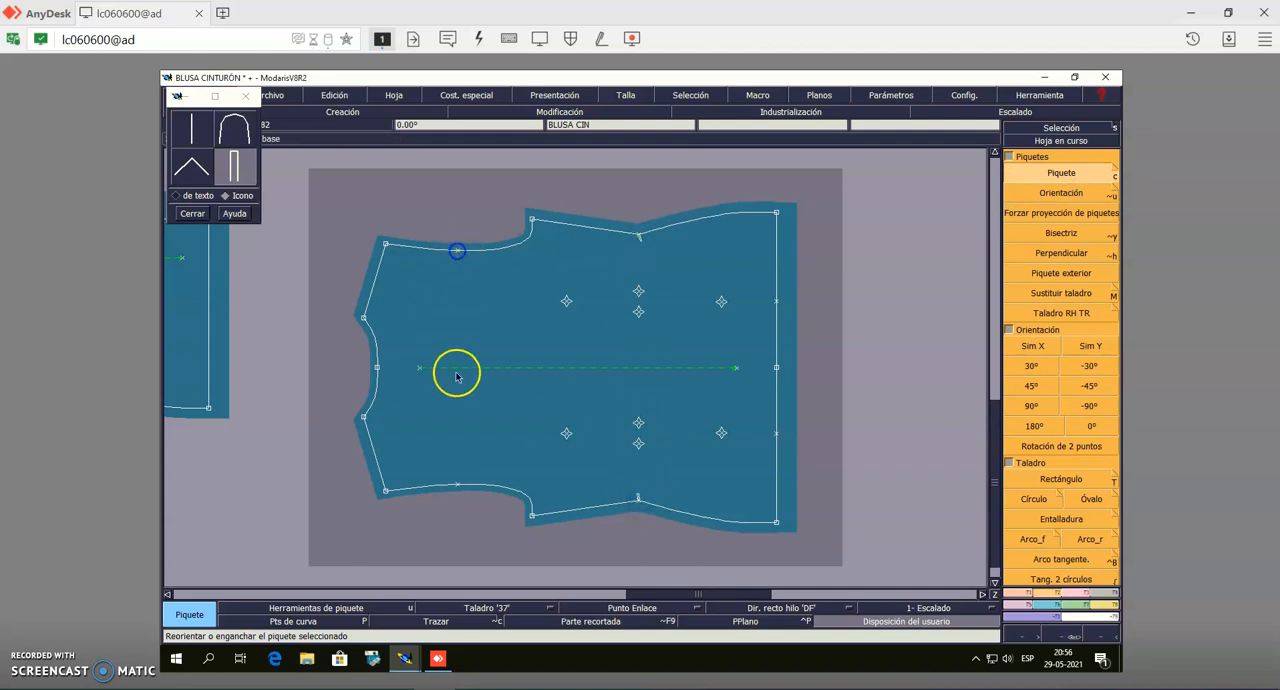
{"action": "left_click", "coordinate": [455, 485]}
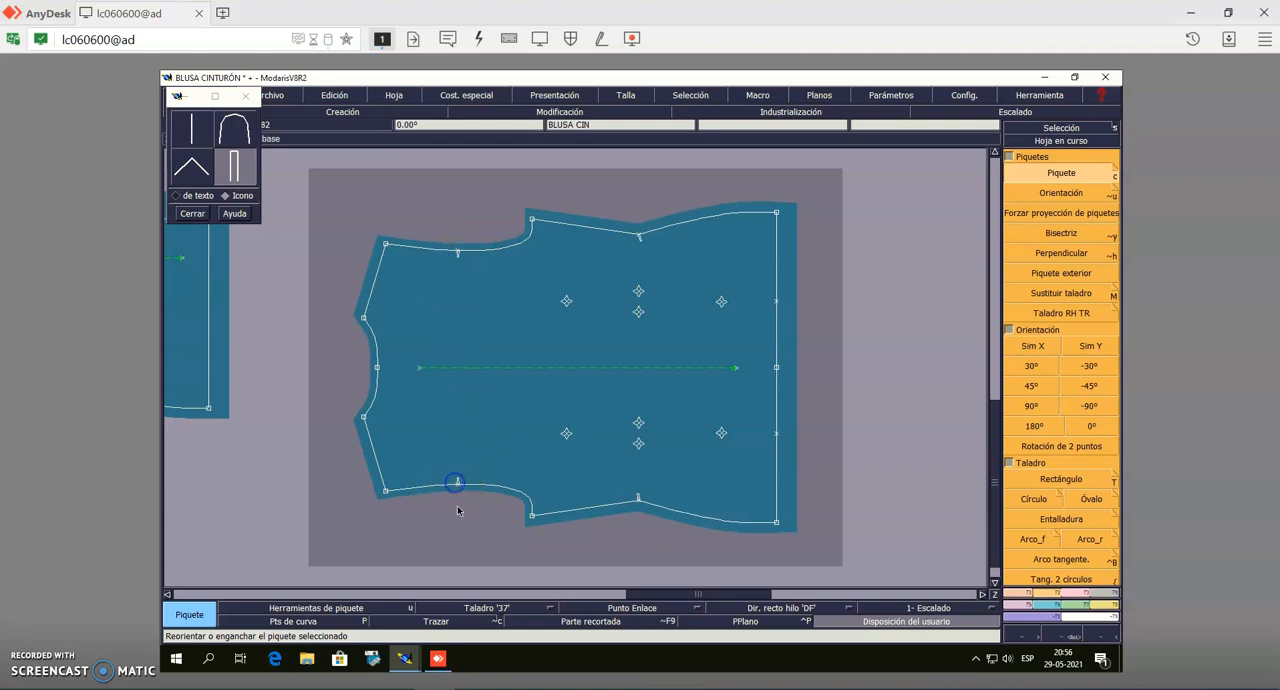
Reorient the two waist notches of the unfolded body piece with Orientación towards the central dart drill marks on their own side
{"action": "left_click", "coordinate": [1060, 197]}
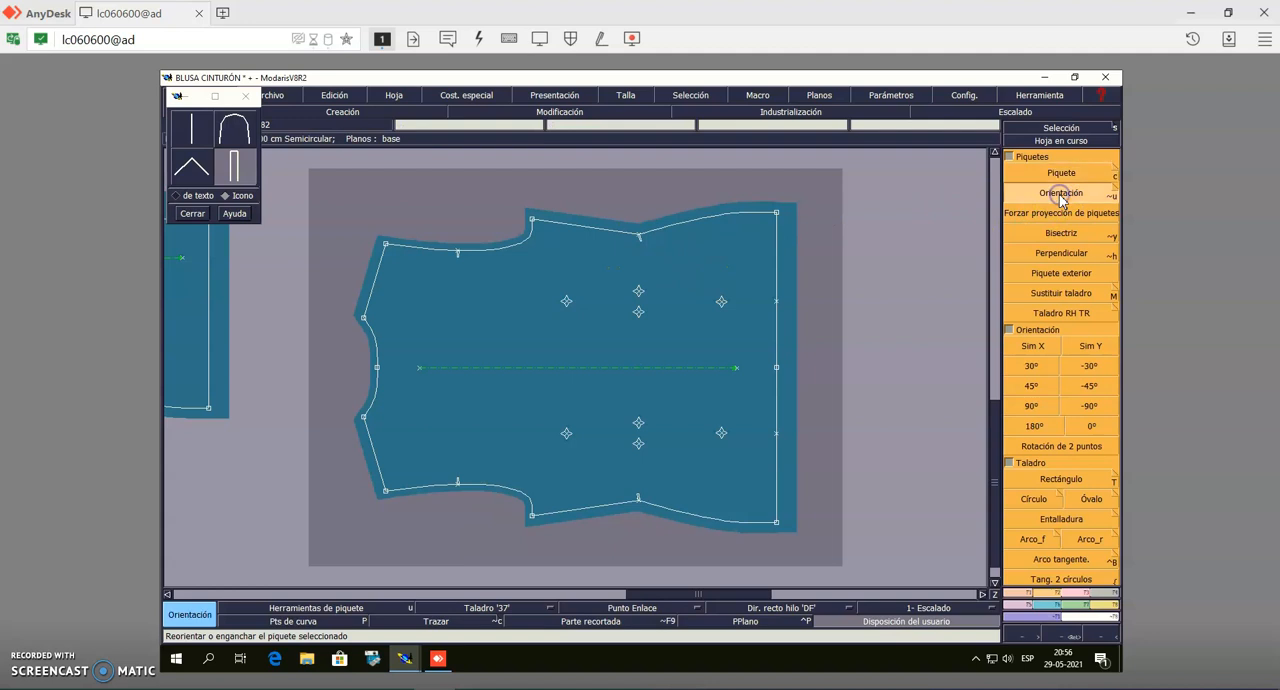
{"action": "left_click", "coordinate": [641, 241]}
{"action": "left_click", "coordinate": [639, 293]}
{"action": "left_click", "coordinate": [638, 496]}
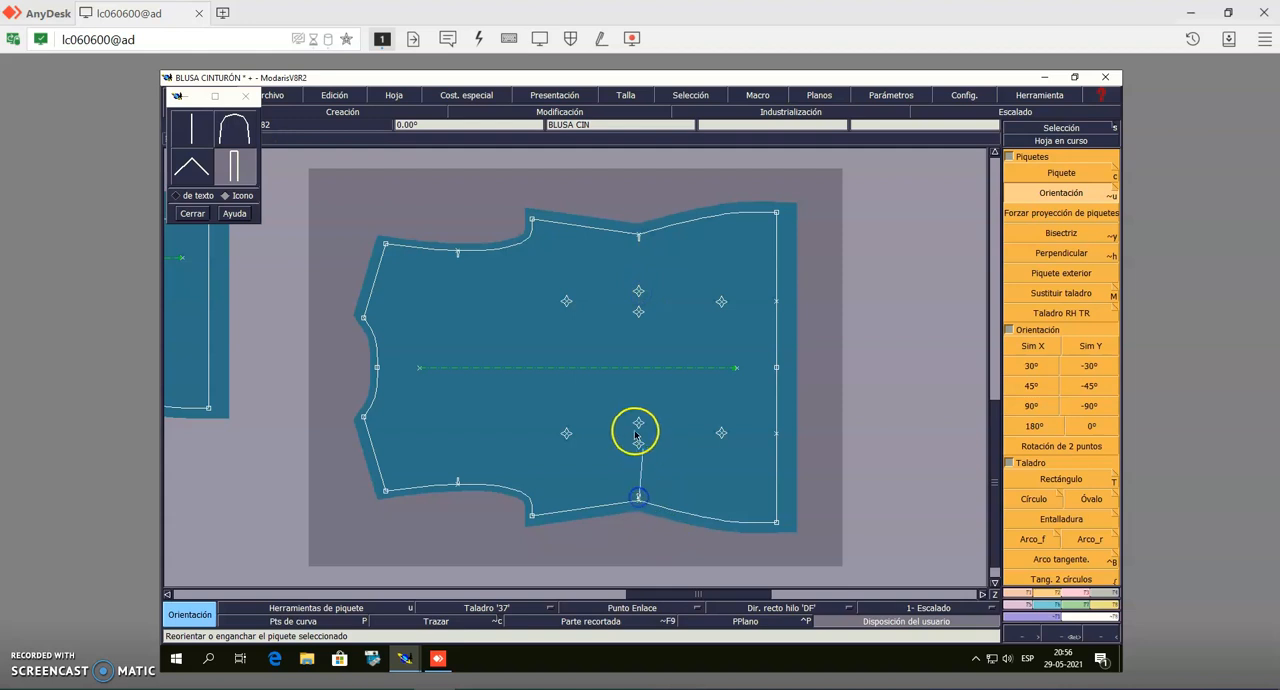
{"action": "left_click", "coordinate": [639, 428]}
{"action": "left_click", "coordinate": [1045, 128]}
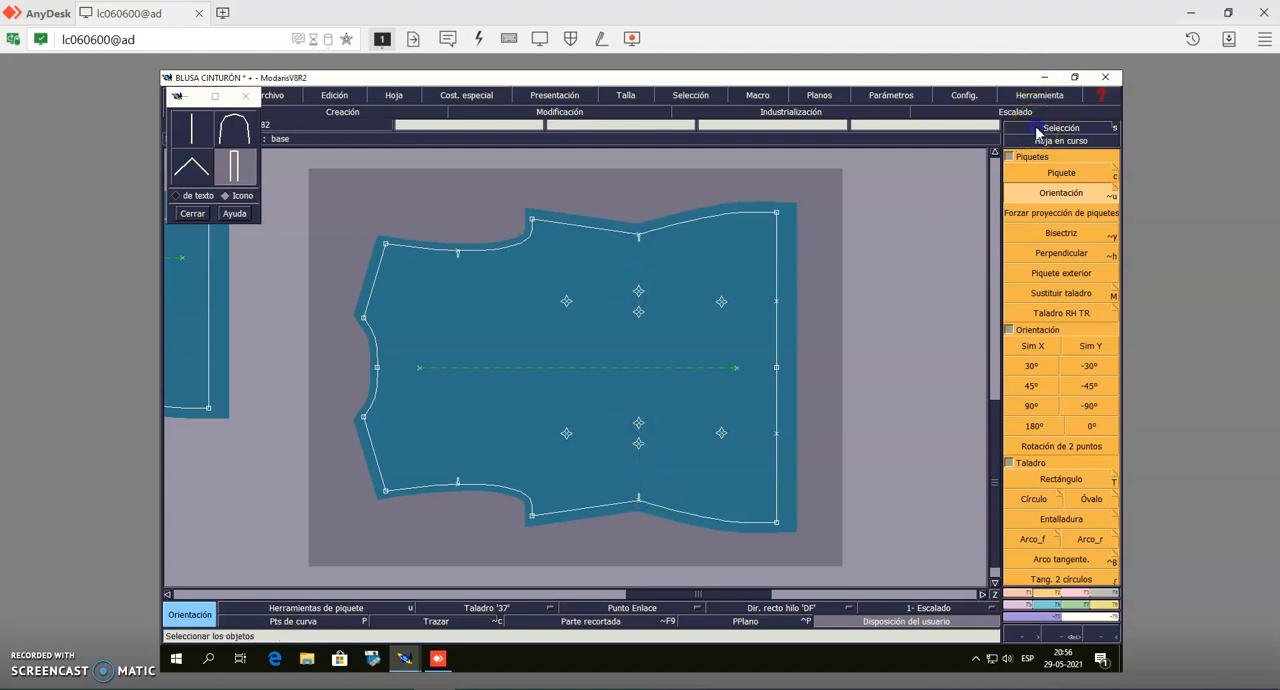
Place a notch with Piquete at the middle of each short end of the wide rectangular band
{"action": "key", "text": "Home"}
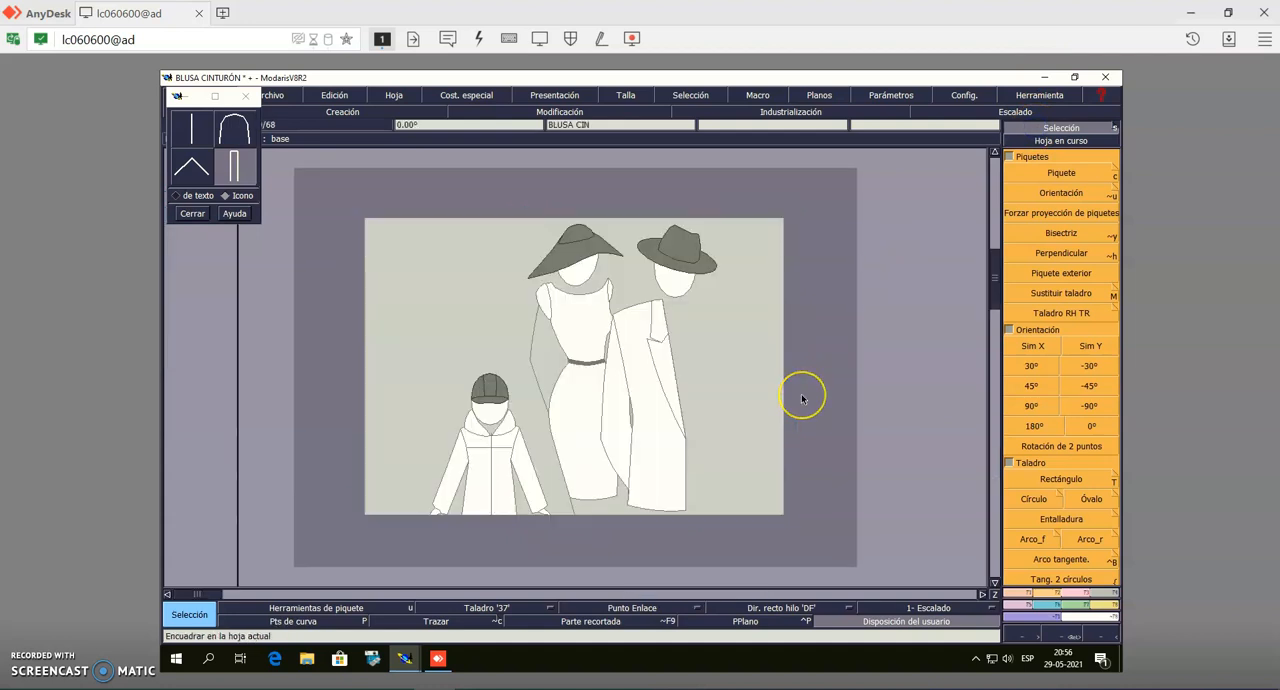
{"action": "key", "text": "Page_Down"}
{"action": "key", "text": "Page_Down"}
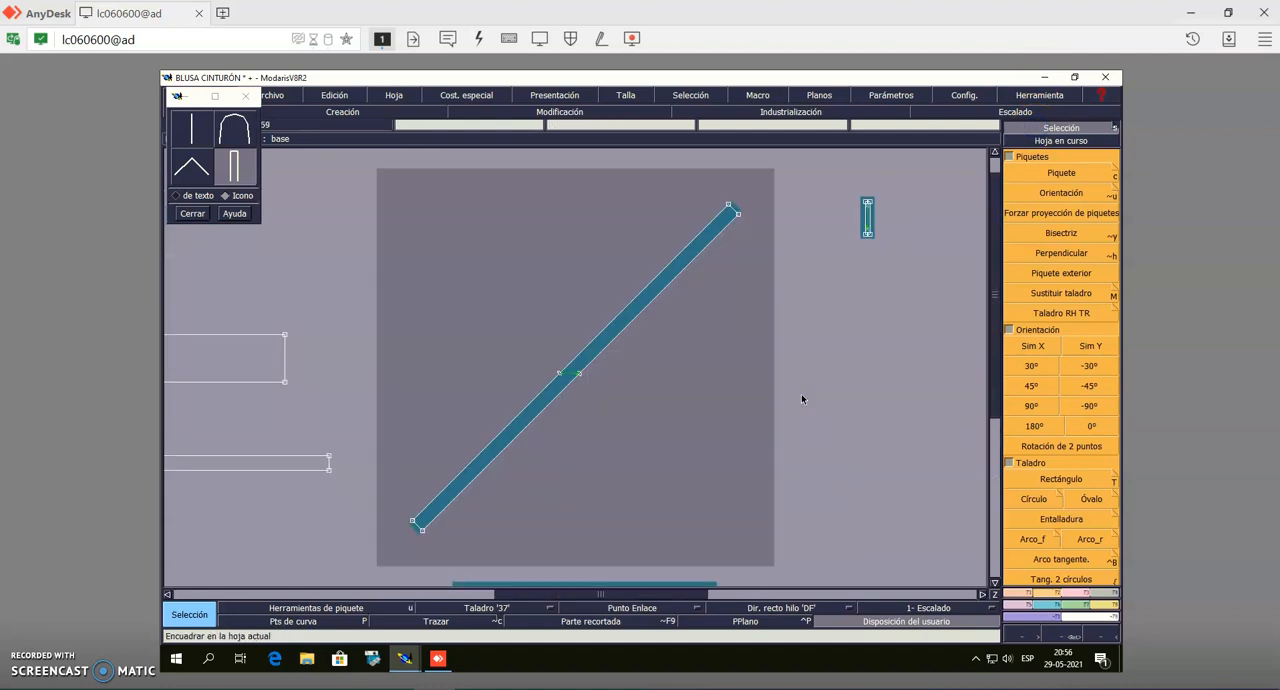
{"action": "key", "text": "Page_Down"}
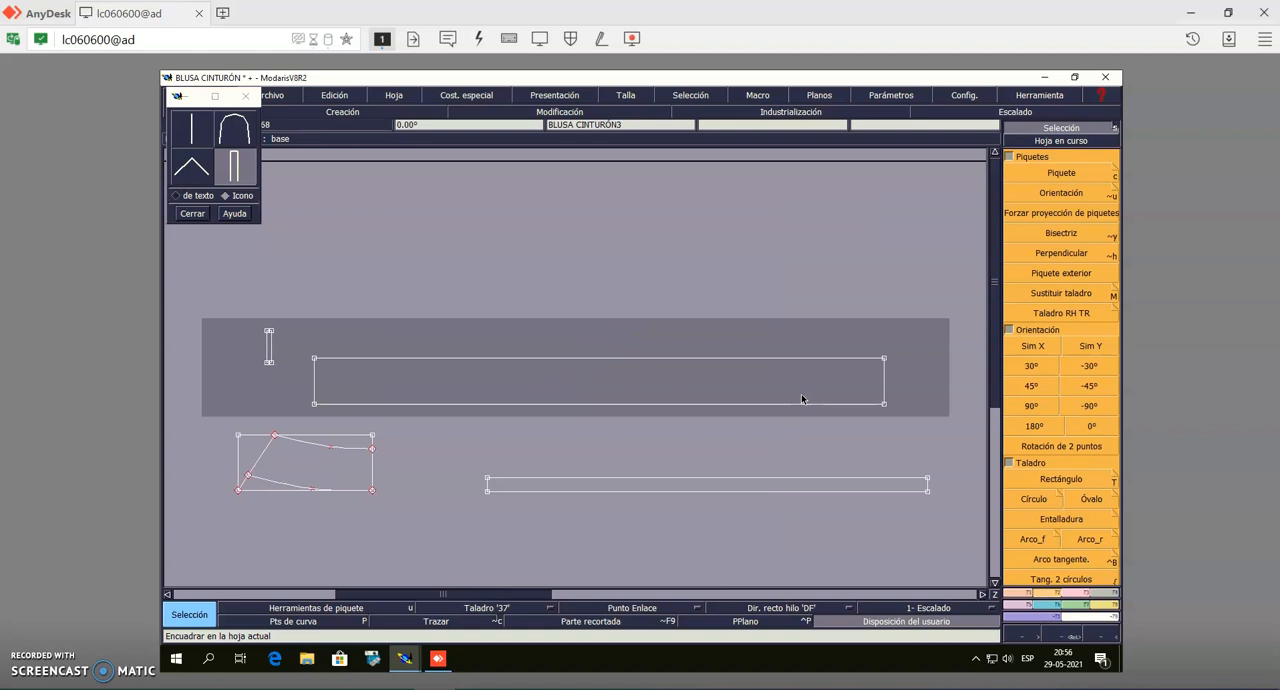
{"action": "key", "text": "Page_Down"}
{"action": "key", "text": "Page_Down"}
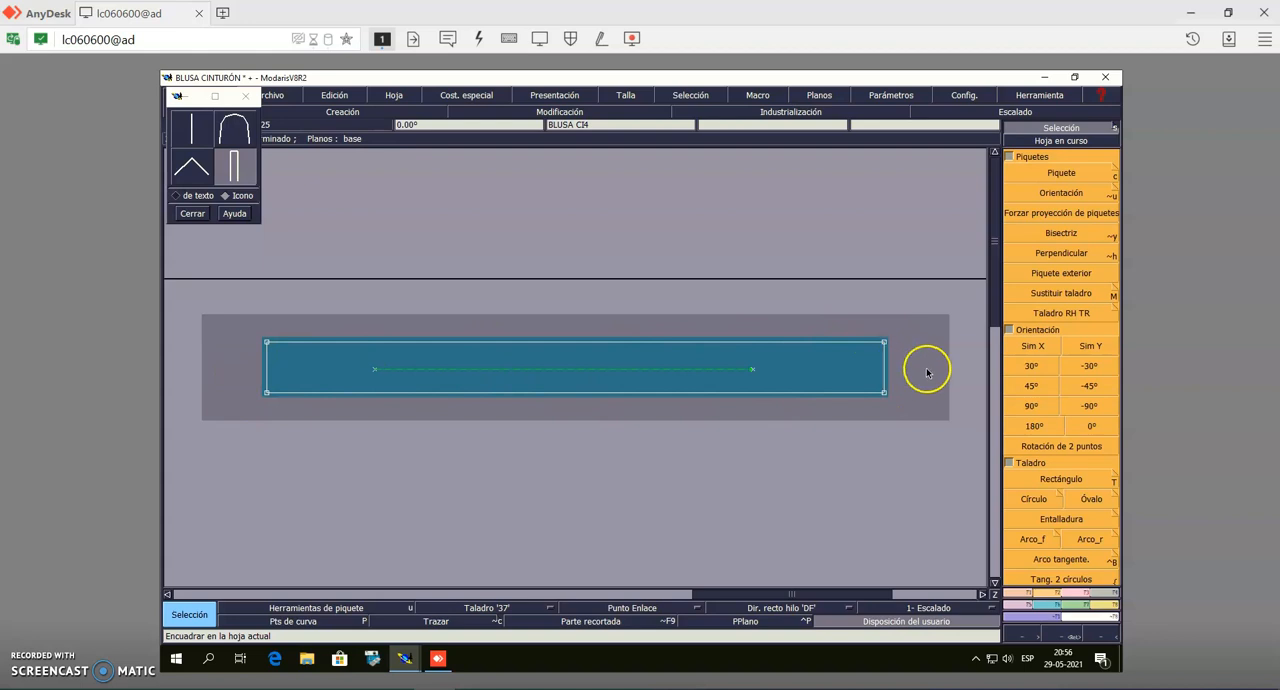
{"action": "left_click", "coordinate": [1078, 178]}
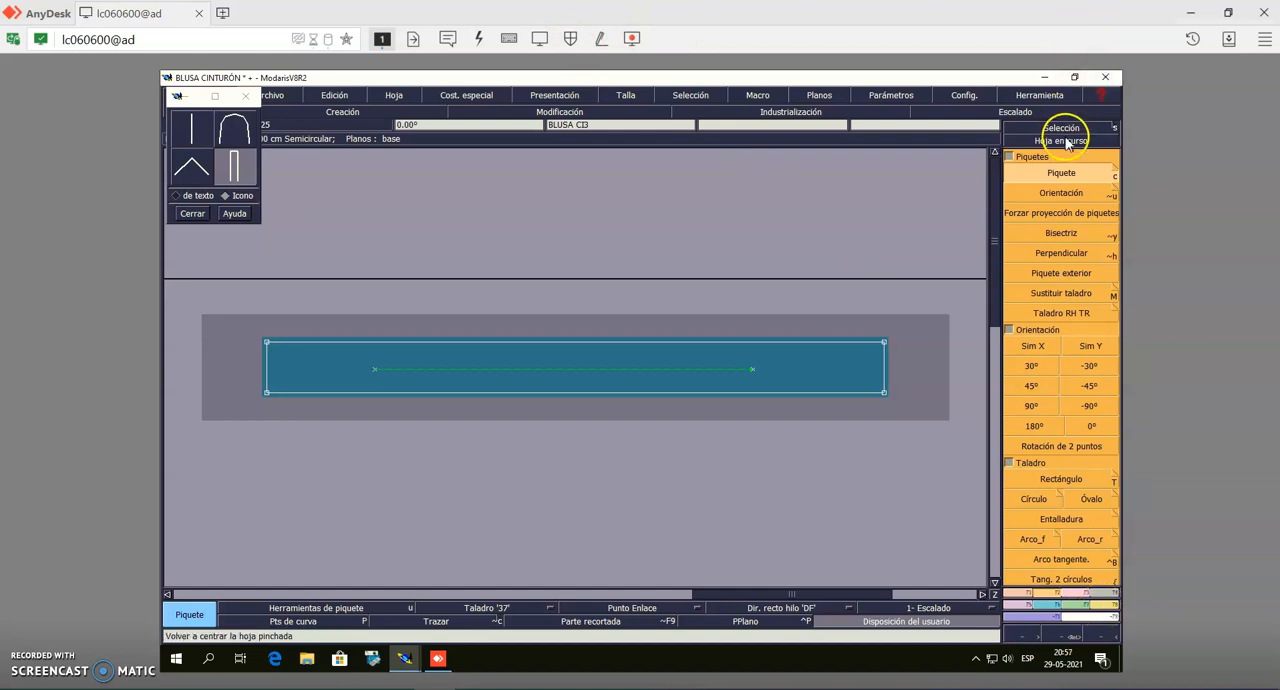
{"action": "left_click", "coordinate": [1066, 173]}
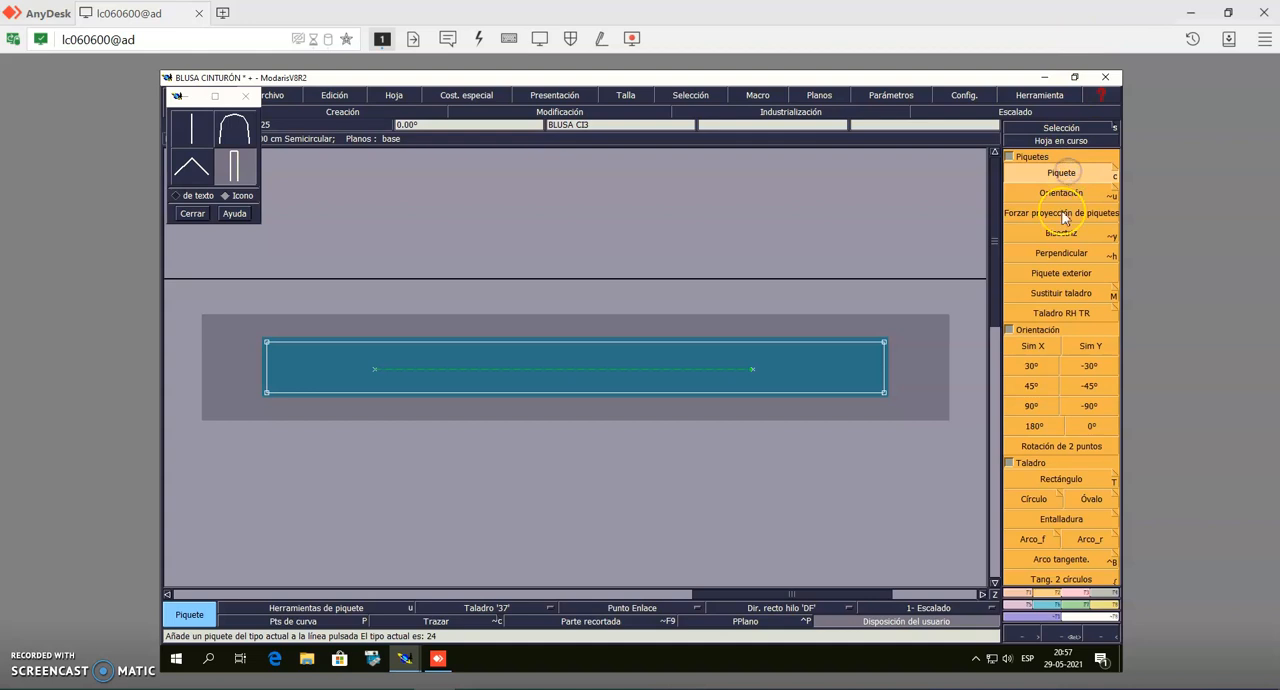
{"action": "left_click", "coordinate": [884, 369]}
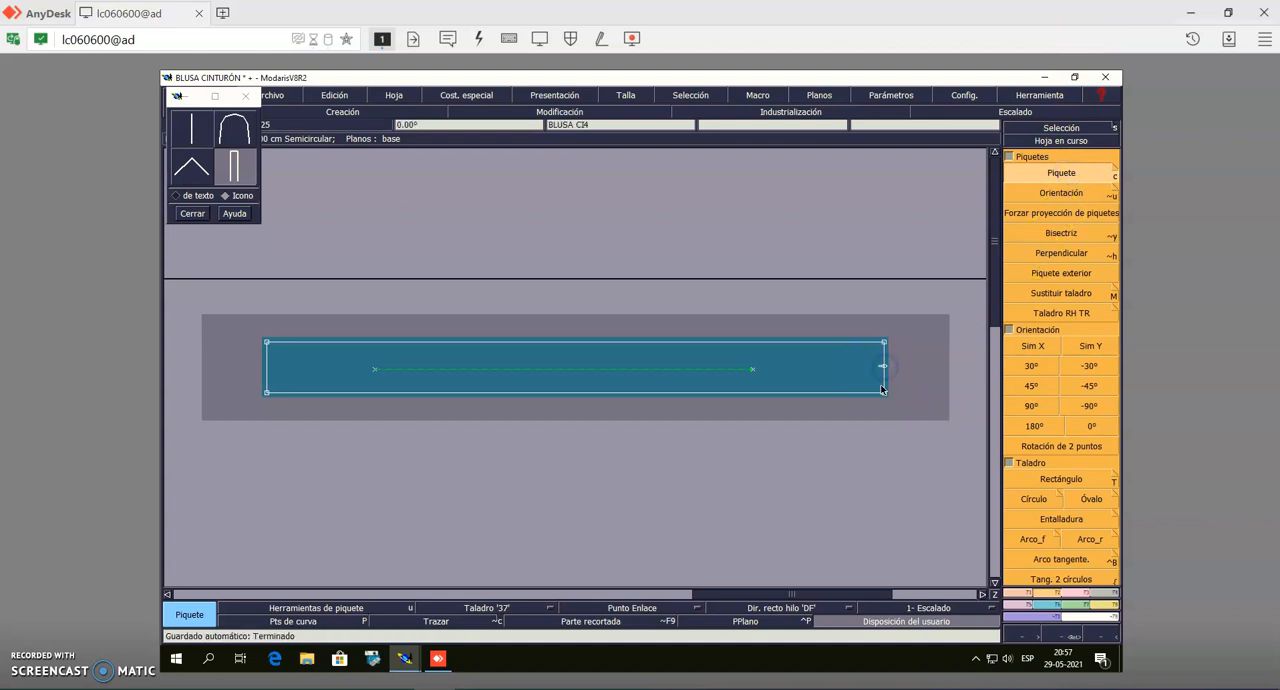
{"action": "left_click", "coordinate": [267, 369]}
{"action": "left_click", "coordinate": [1033, 128]}
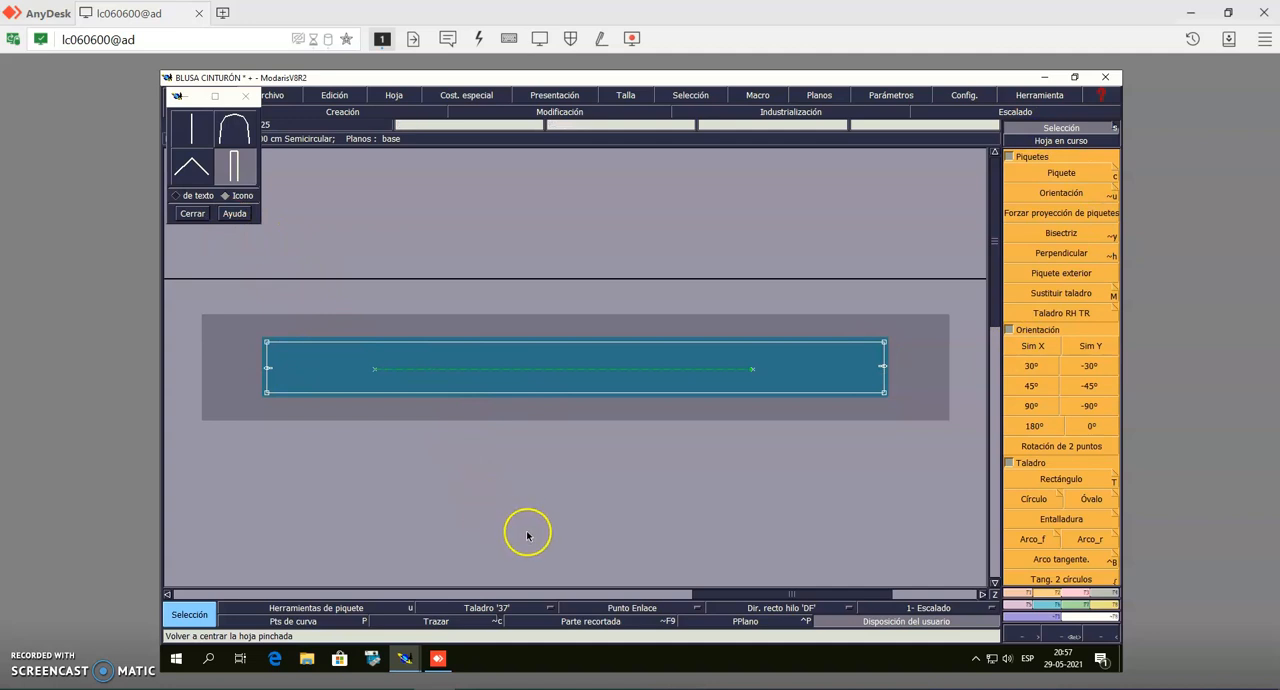
Place rectangular notches with Piquete at the midpoints of both long curved edges of the collar-shaped piece
{"action": "key", "text": "Page_Up"}
{"action": "key", "text": "Page_Up"}
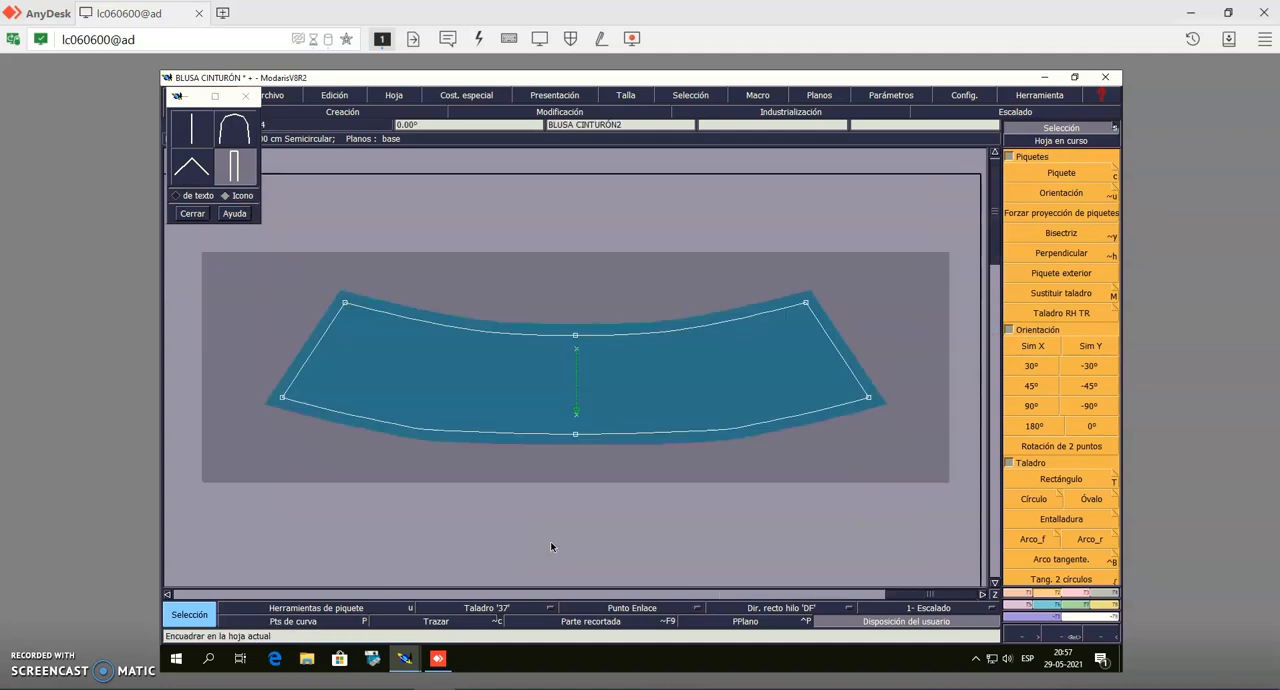
{"action": "left_click", "coordinate": [1046, 177]}
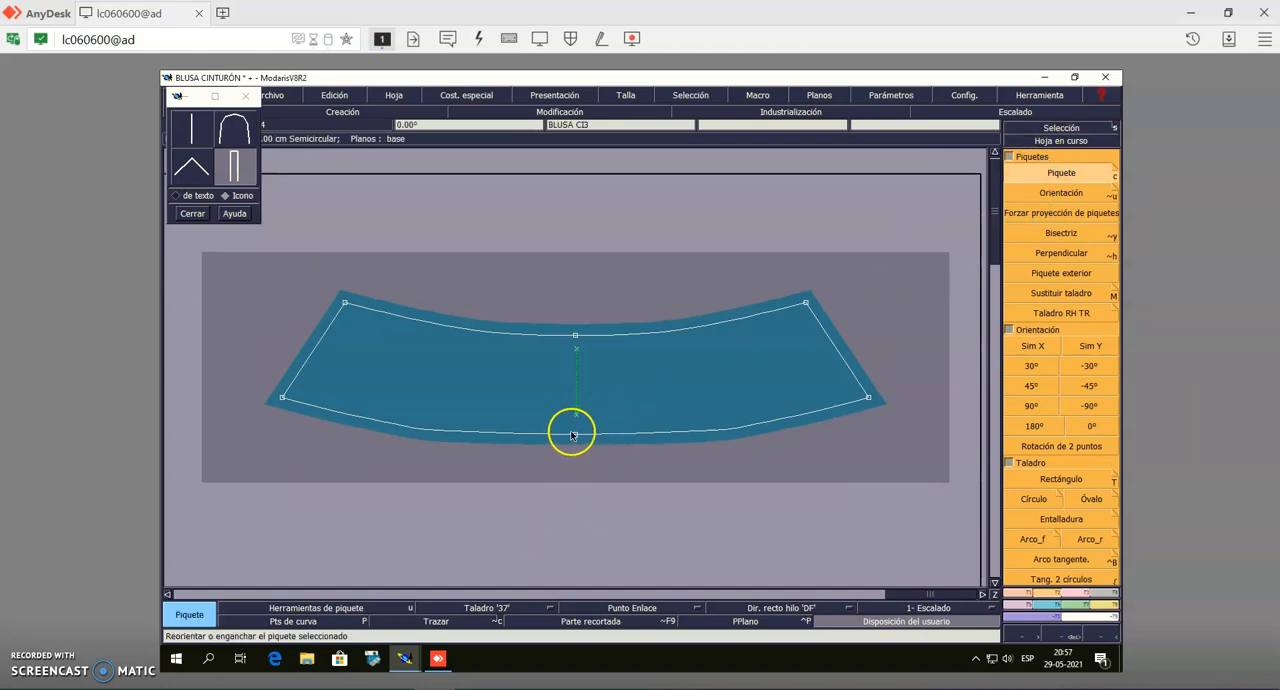
{"action": "left_click", "coordinate": [576, 336]}
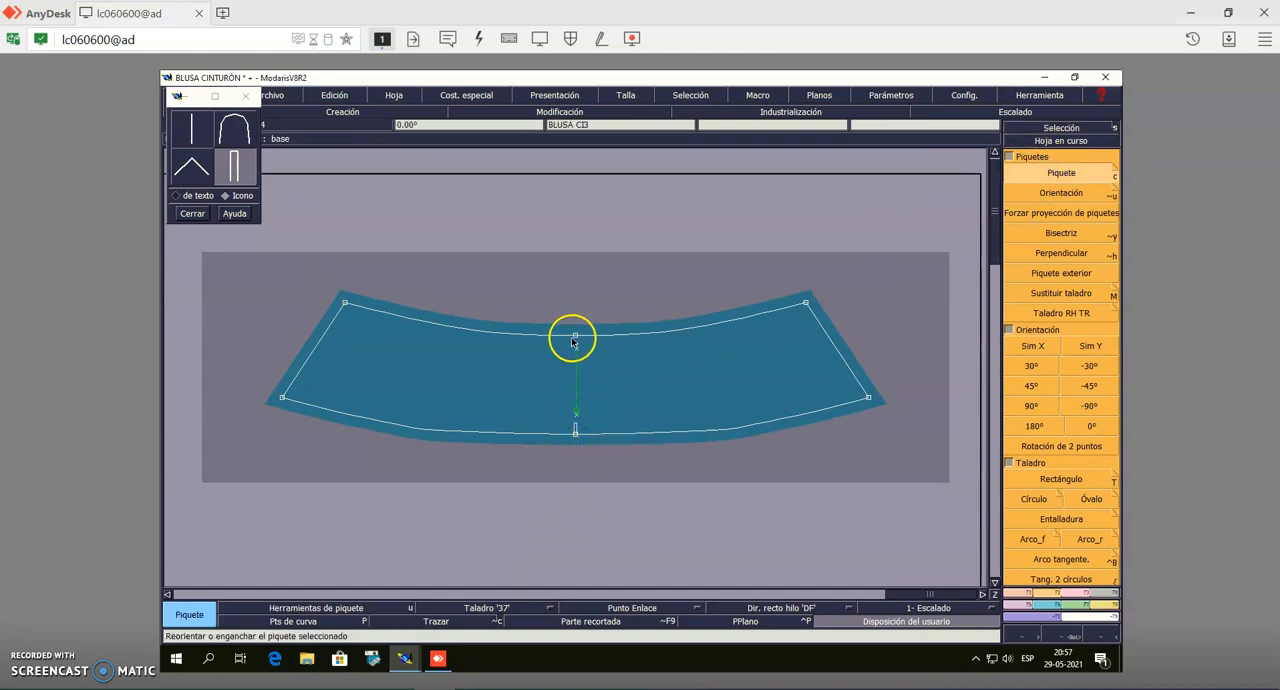
{"action": "left_click", "coordinate": [575, 337]}
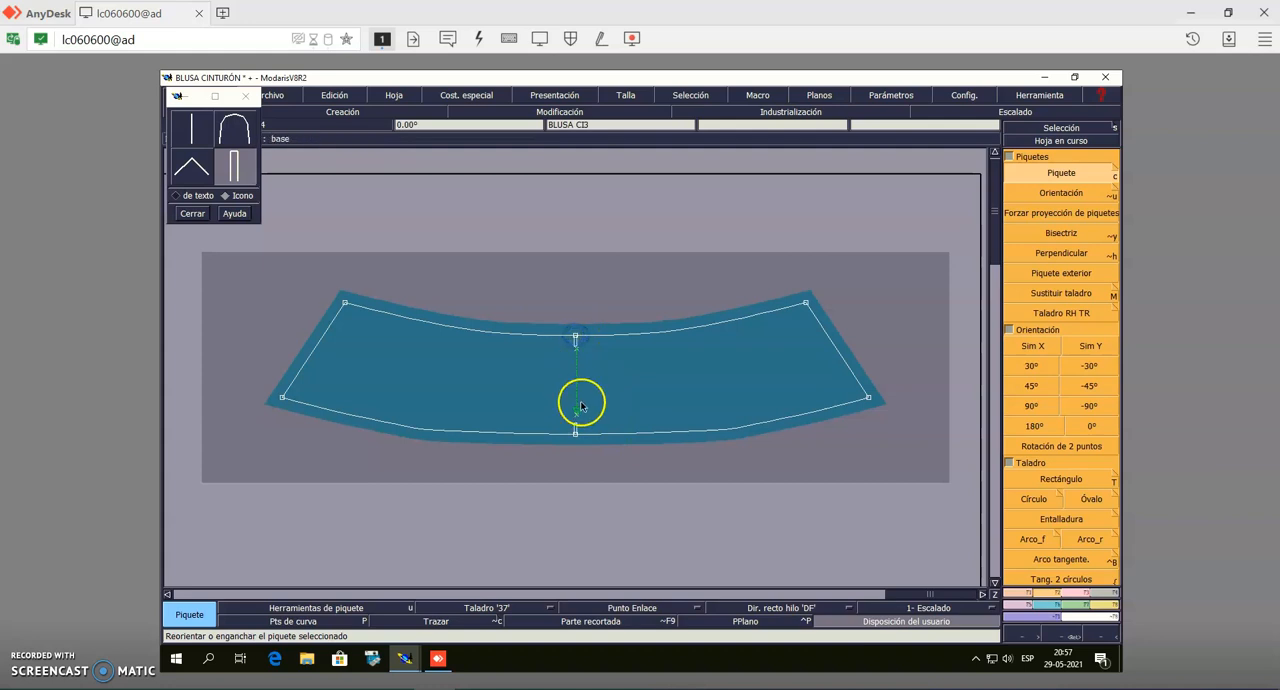
{"action": "left_click", "coordinate": [1058, 130]}
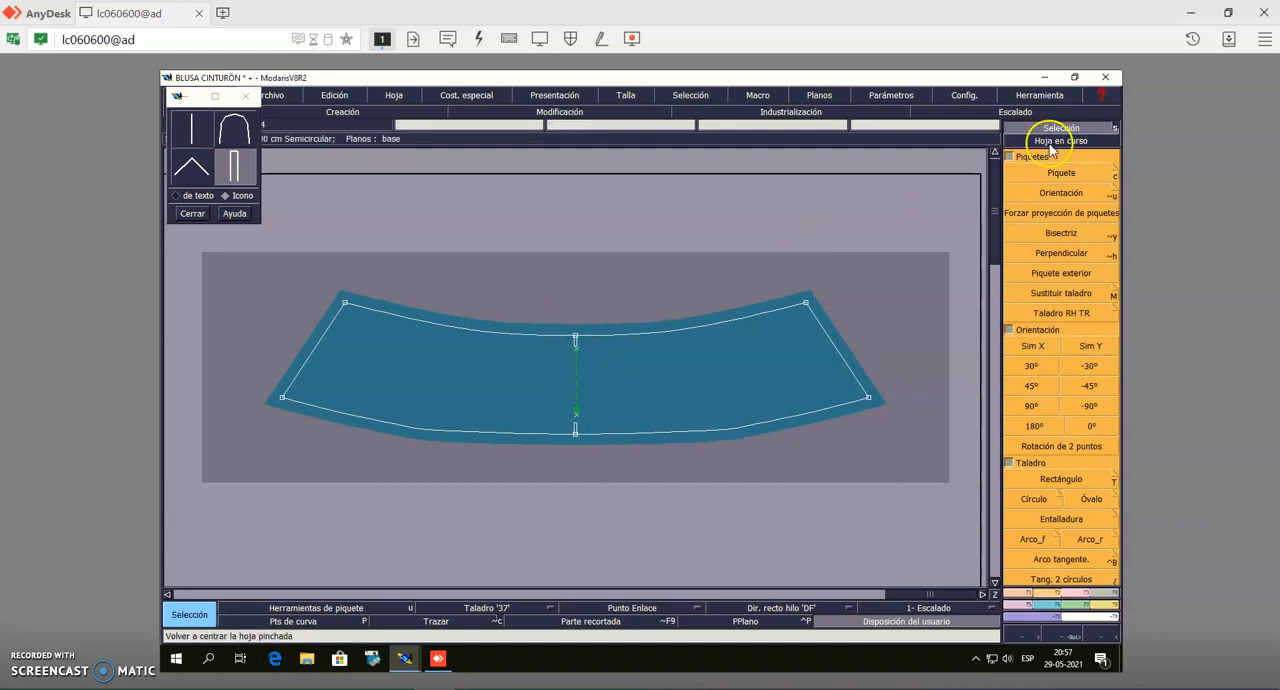
Place a notch at the waist point of the half body piece's side seam and reorient it with Orientación towards the nearest central dart drill mark
{"action": "key", "text": "Page_Down"}
{"action": "key", "text": "Page_Down"}
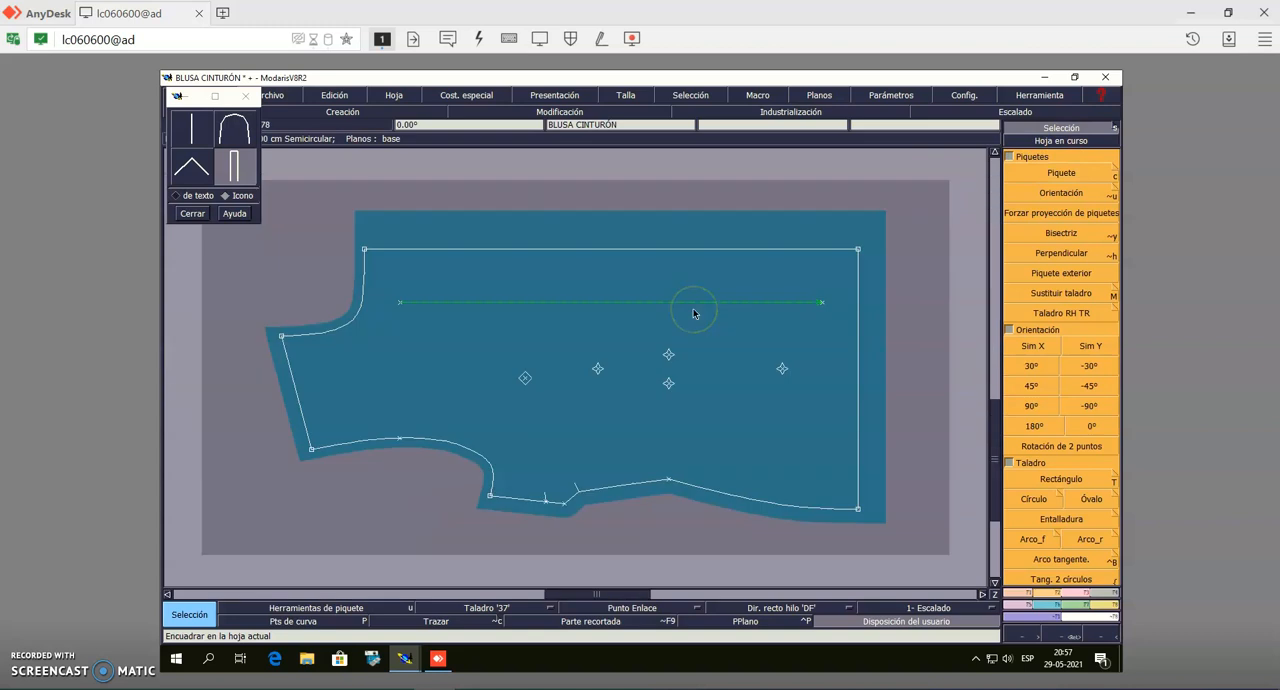
{"action": "left_click", "coordinate": [1087, 176]}
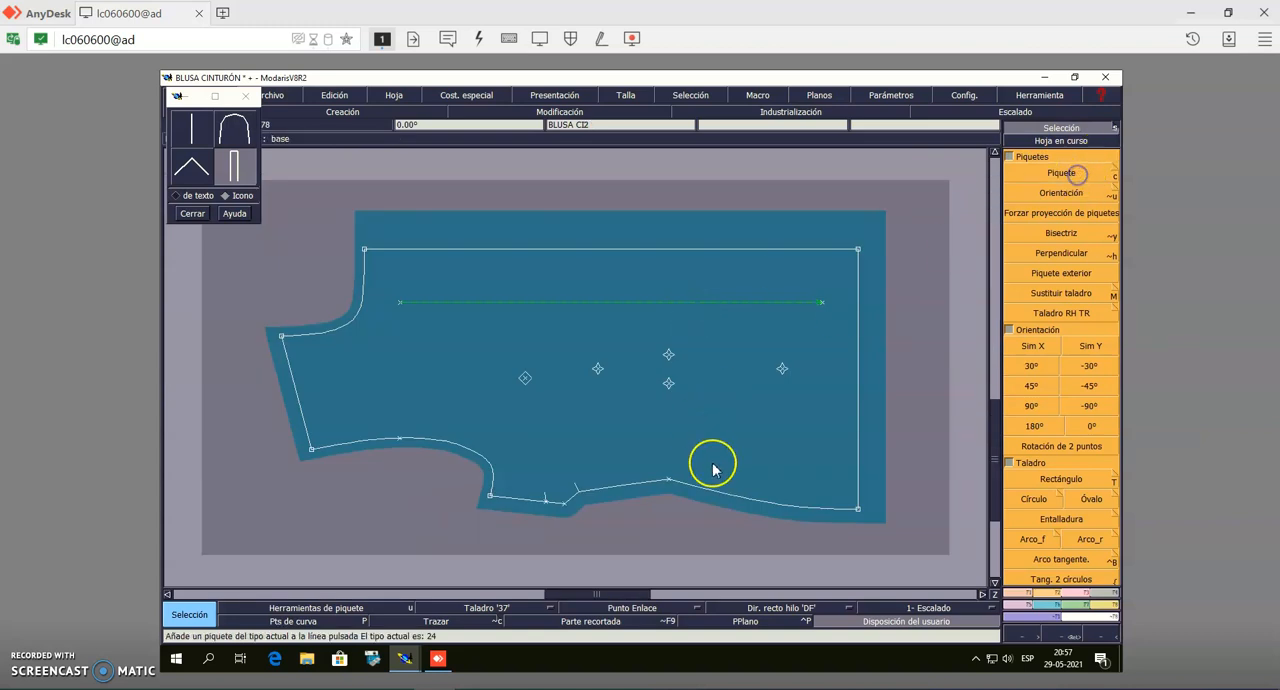
{"action": "left_click", "coordinate": [669, 482]}
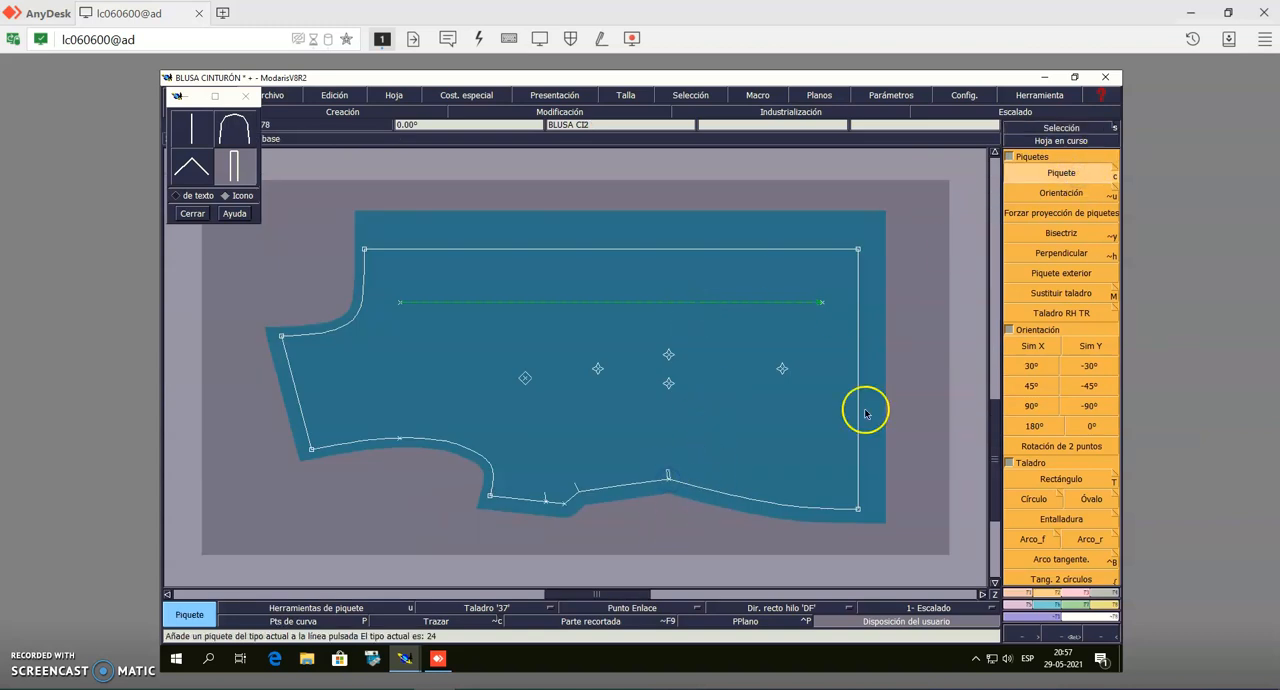
{"action": "left_click", "coordinate": [1073, 199]}
{"action": "left_click", "coordinate": [668, 472]}
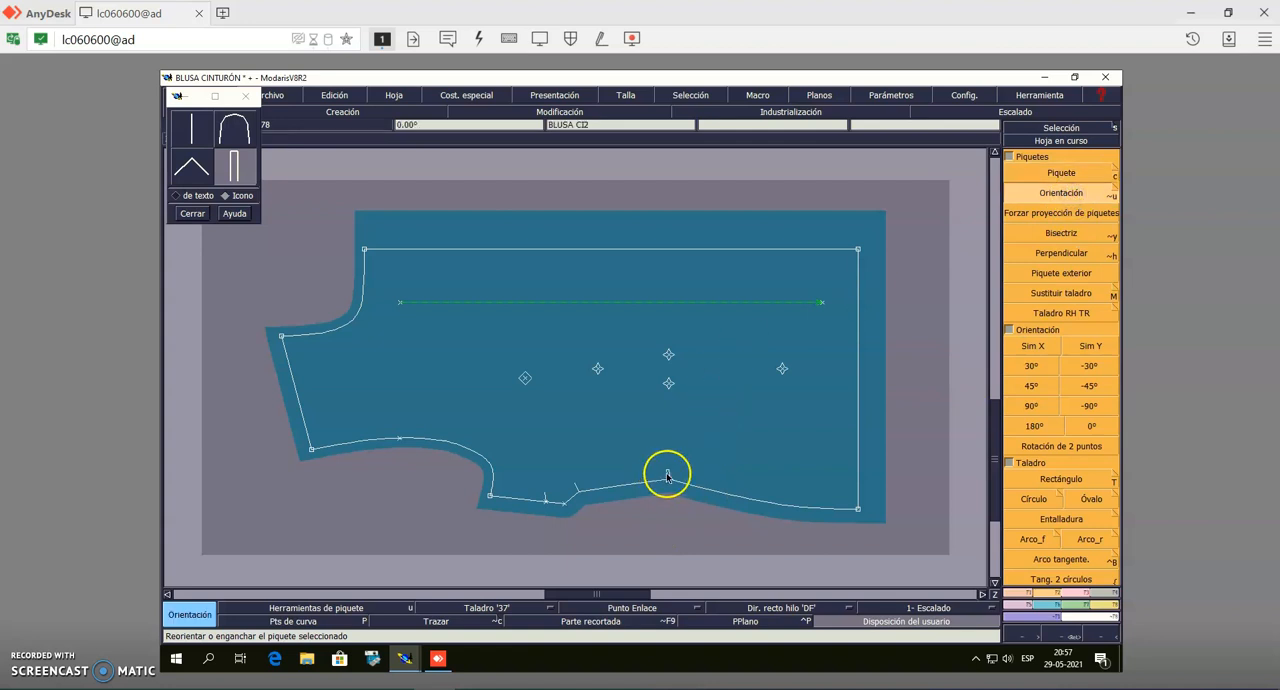
{"action": "left_click", "coordinate": [669, 385]}
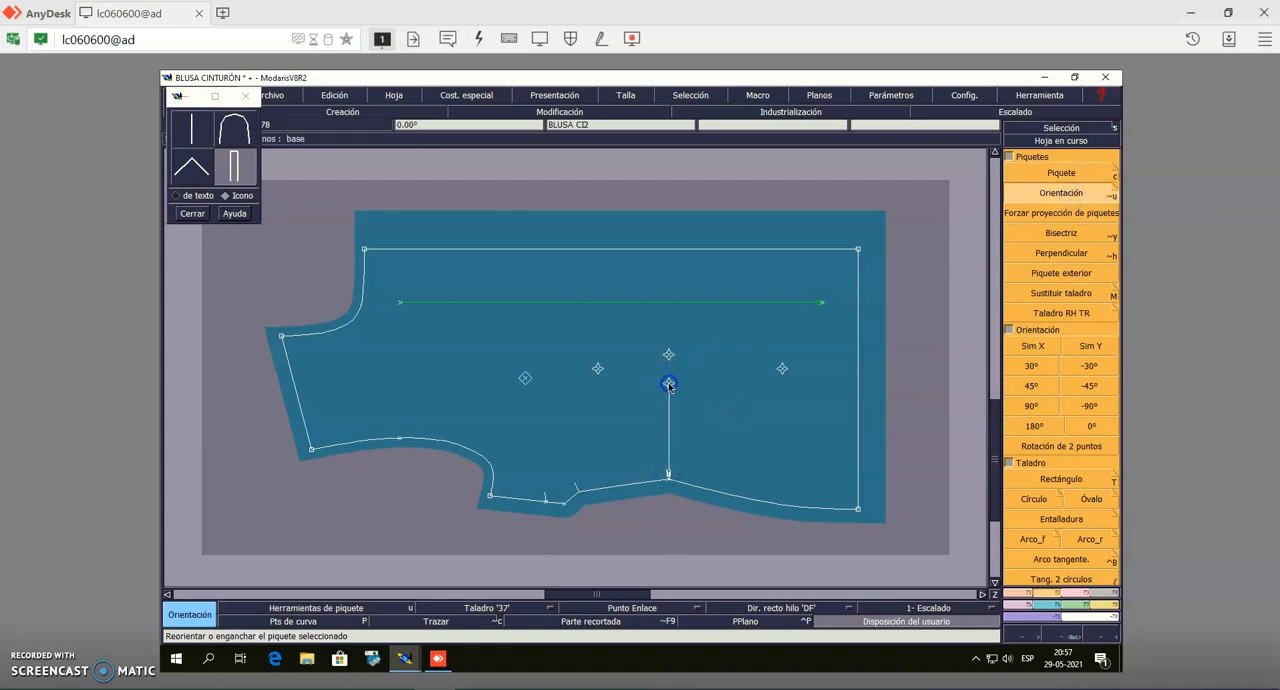
Measure a short distance along the half body piece's hem from the front-edge corner with Medida de longitud
{"action": "left_click", "coordinate": [1061, 172]}
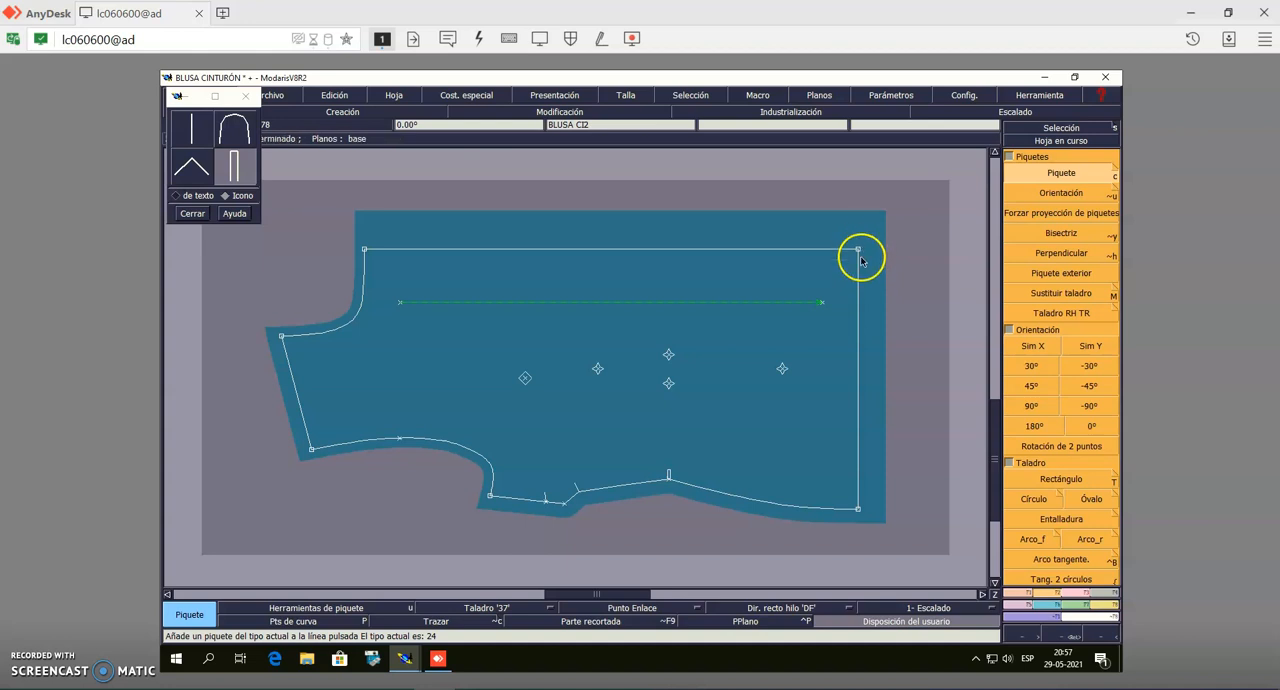
{"action": "left_click", "coordinate": [1100, 604]}
{"action": "left_click", "coordinate": [1061, 284]}
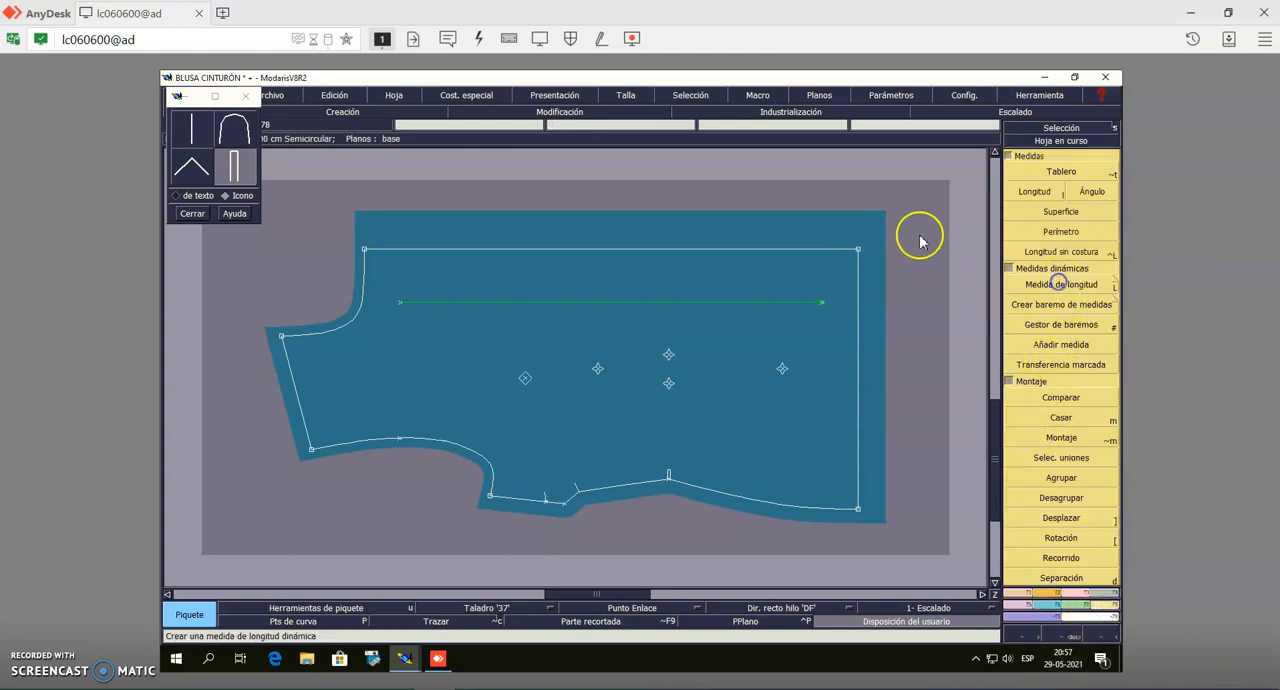
{"action": "left_click", "coordinate": [857, 280]}
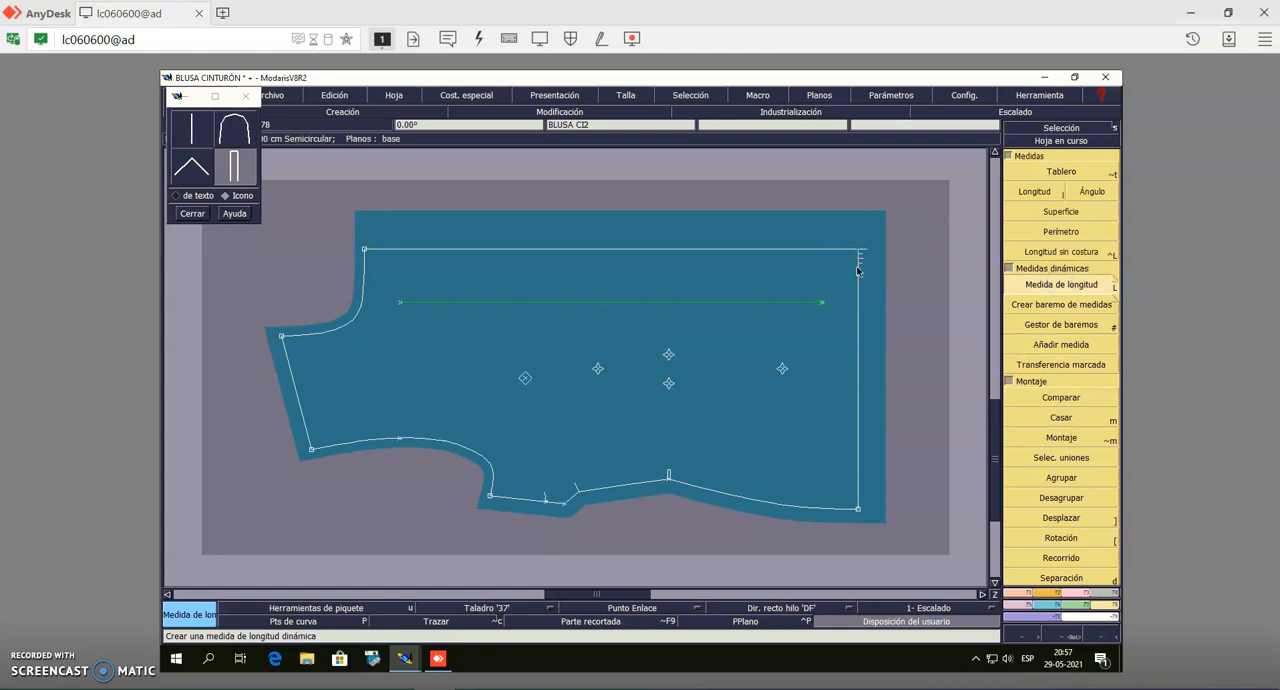
{"action": "left_click", "coordinate": [857, 268]}
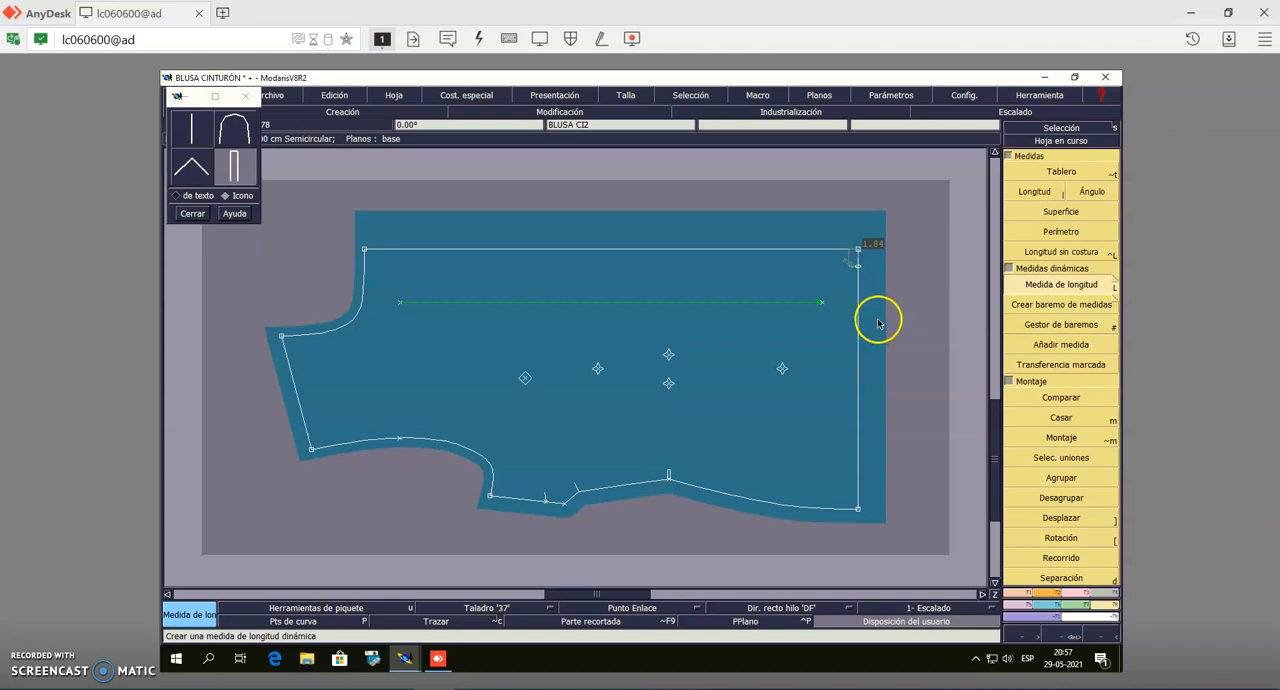
Add points with Añadir punto on the half body piece's hem and neckline, each 2 cm from the straight front edge's corner
{"action": "left_click", "coordinate": [1018, 592]}
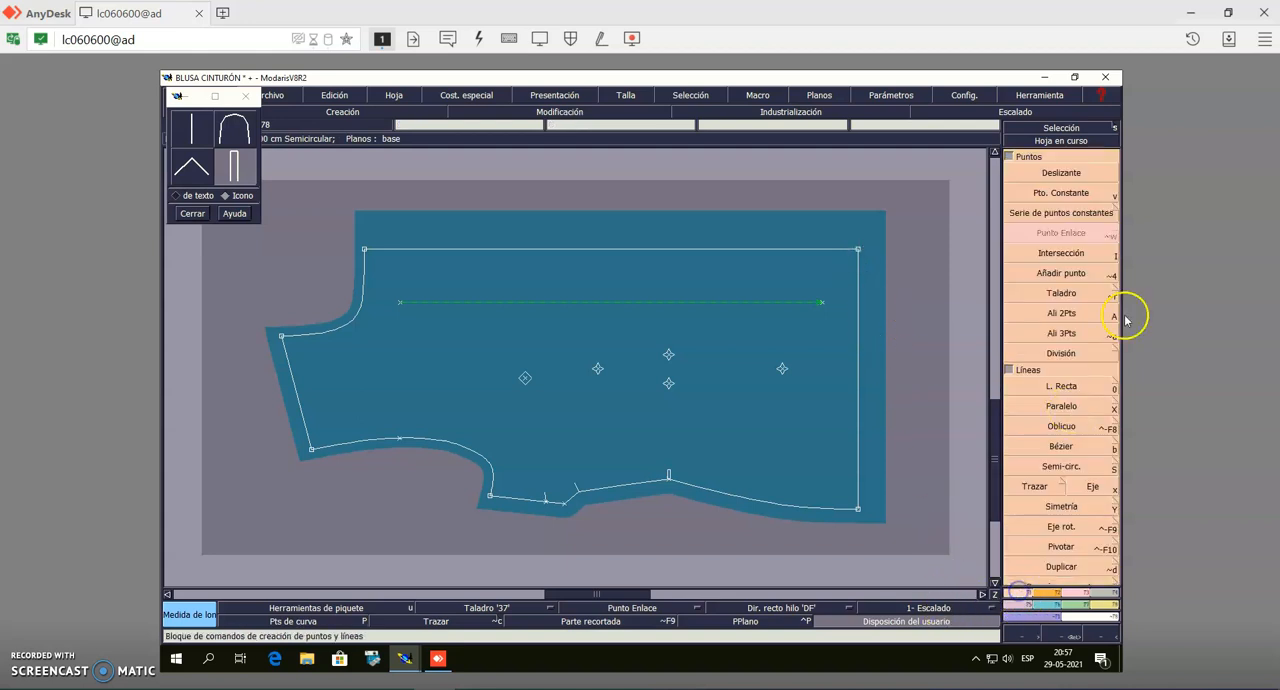
{"action": "left_click", "coordinate": [1061, 273]}
{"action": "left_click", "coordinate": [857, 250]}
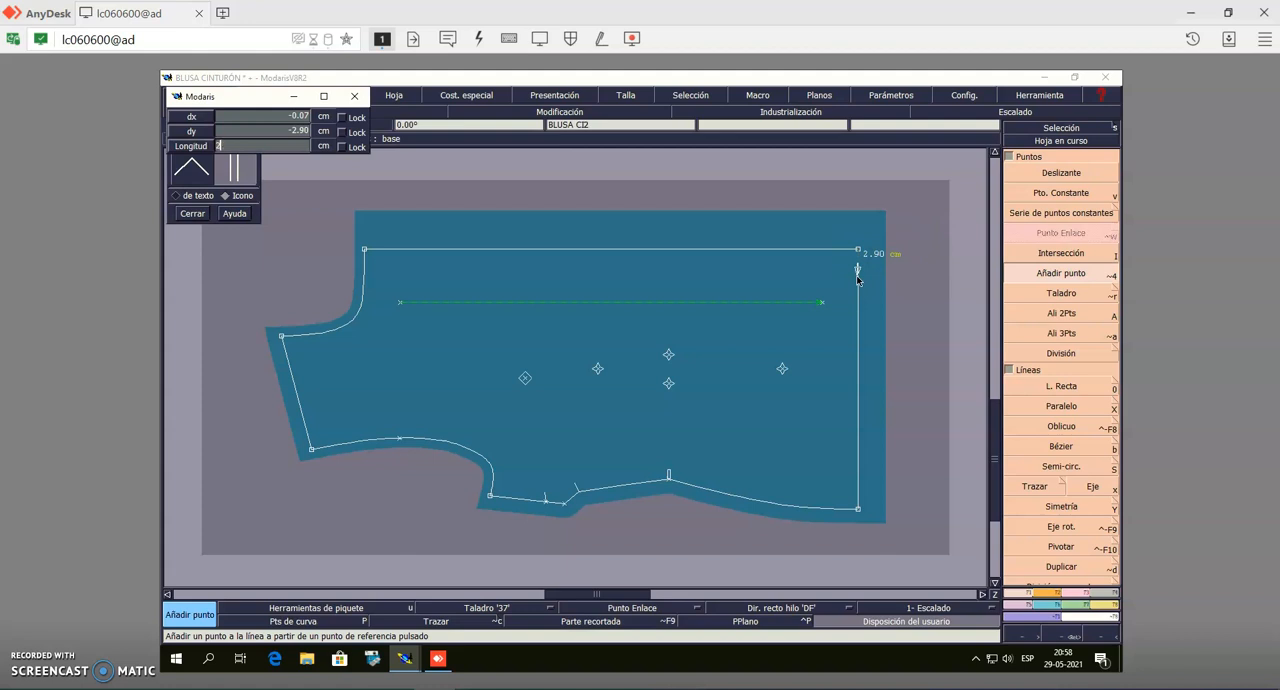
{"action": "key", "text": "Return"}
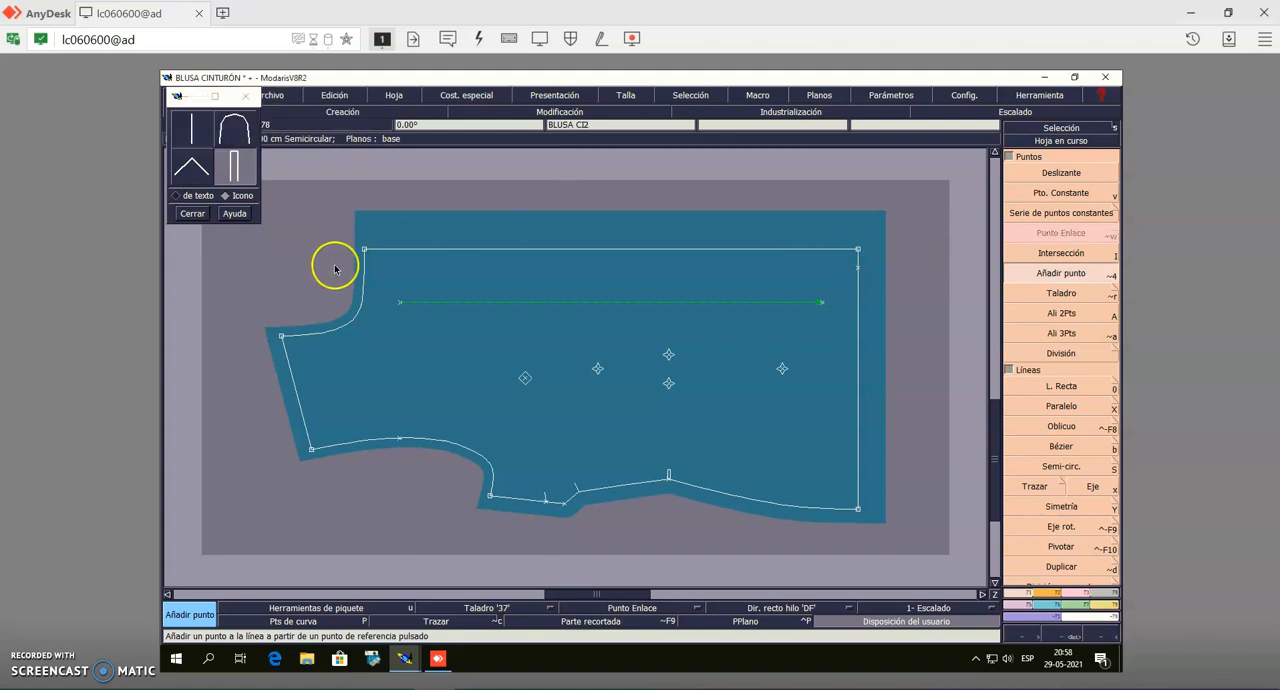
{"action": "left_click", "coordinate": [364, 250]}
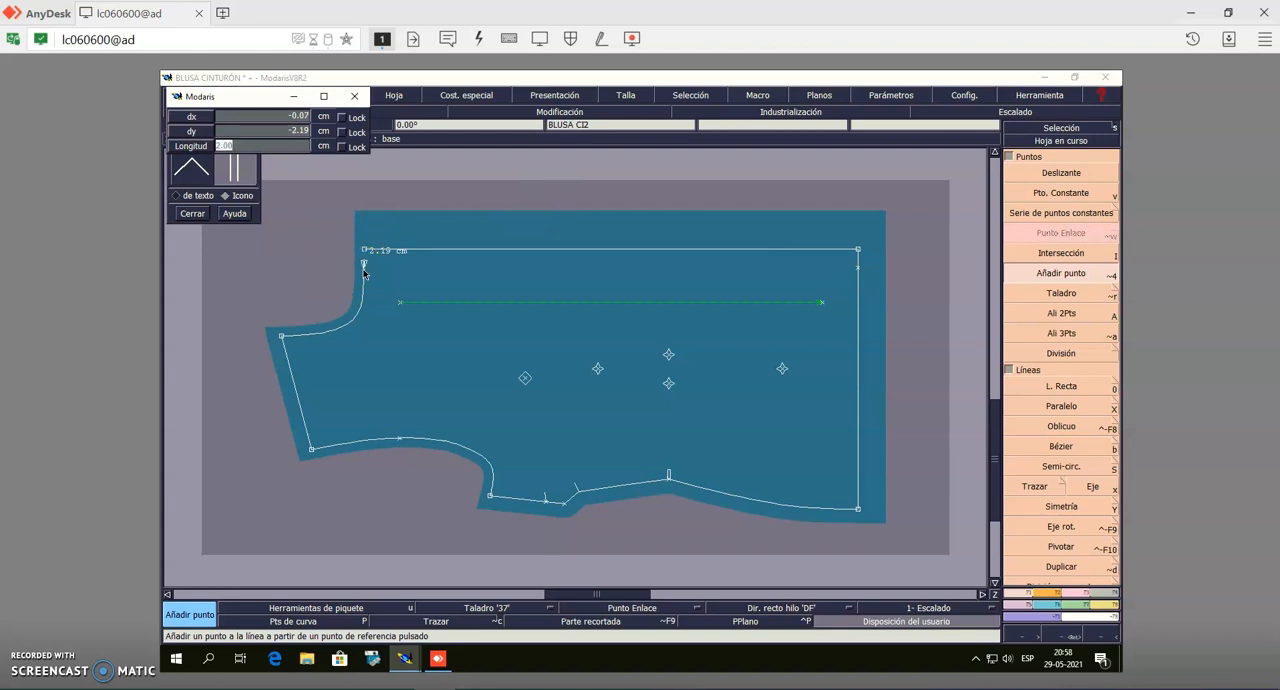
{"action": "key", "text": "Return"}
Place notches with Piquete at the added hem and neckline points and at the armhole point, and close the notch tool palette
{"action": "left_click", "coordinate": [1055, 598]}
{"action": "left_click", "coordinate": [1066, 173]}
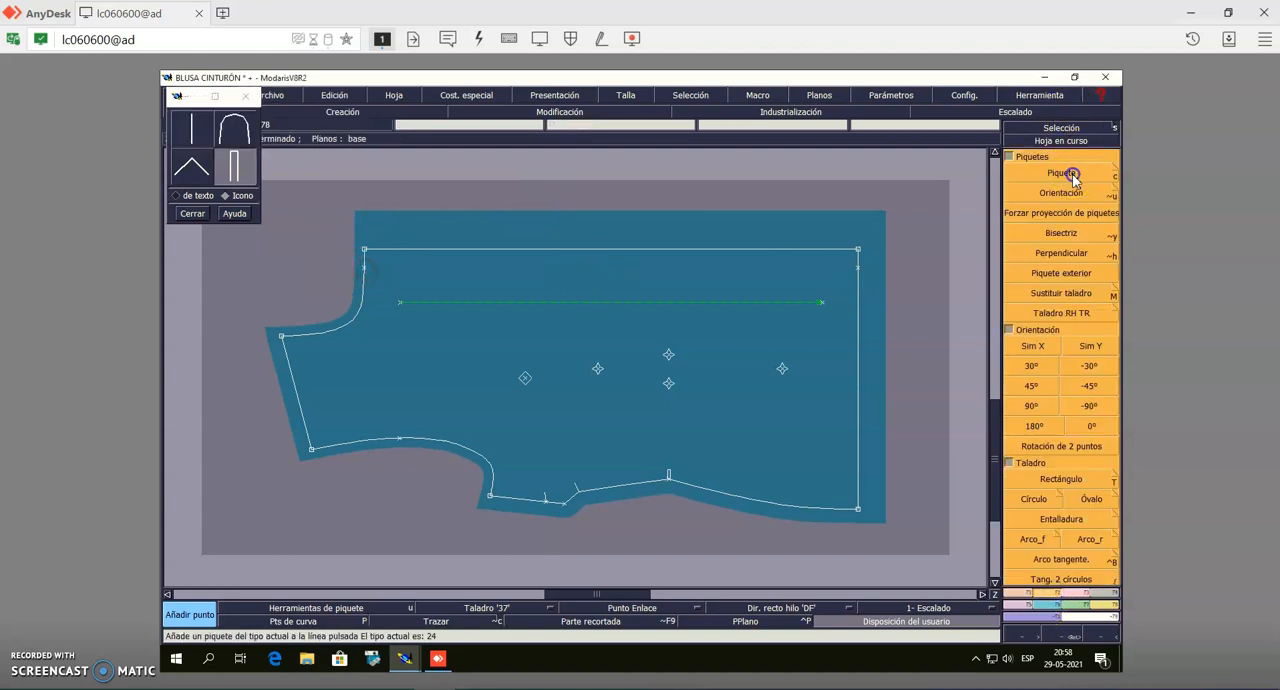
{"action": "left_click", "coordinate": [858, 268]}
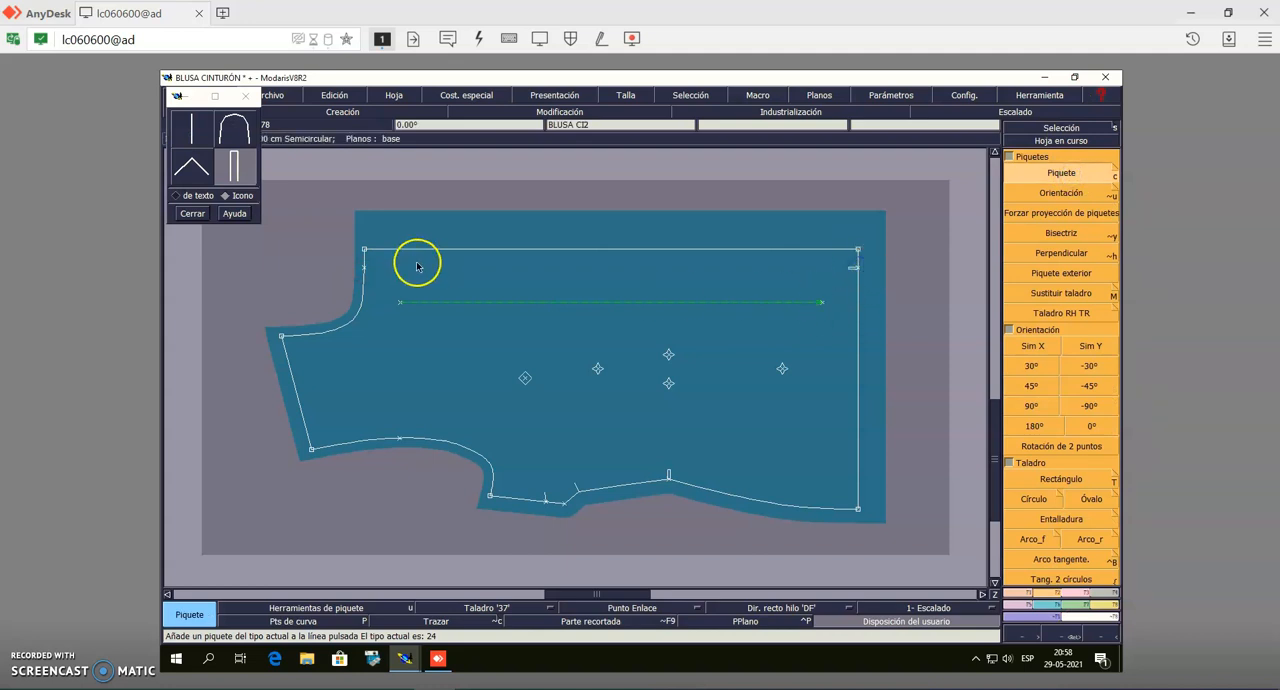
{"action": "left_click", "coordinate": [367, 268]}
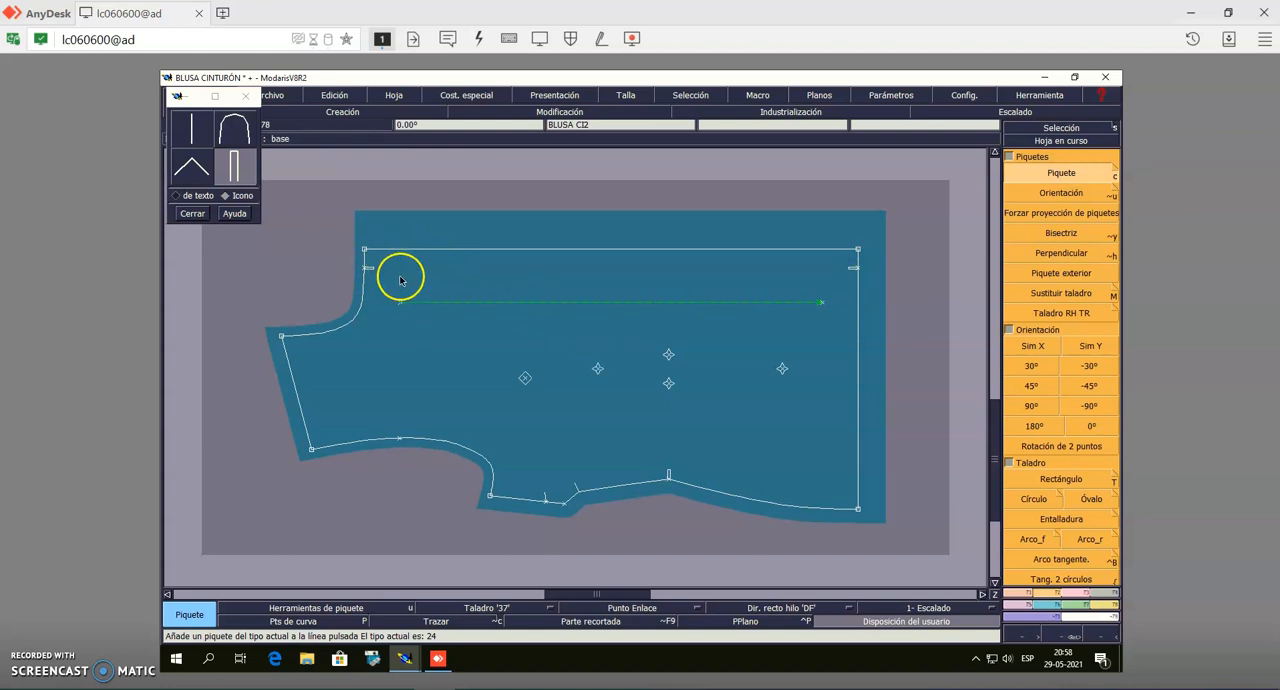
{"action": "left_click", "coordinate": [400, 436]}
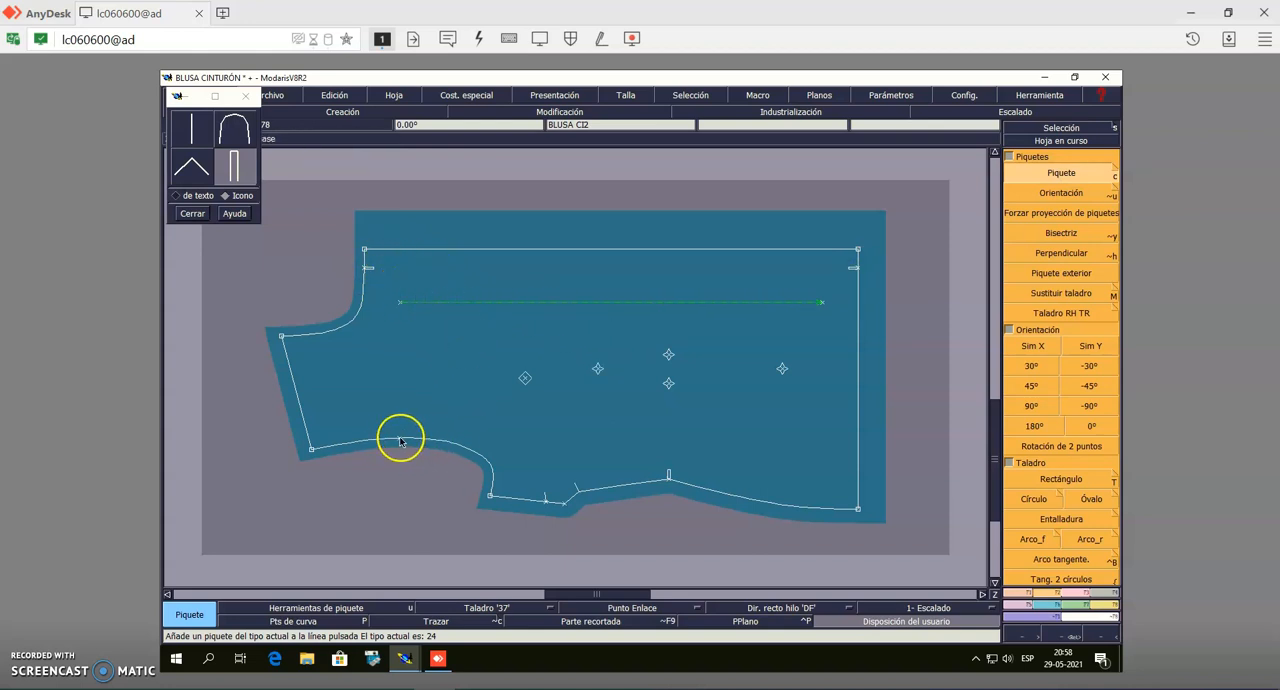
{"action": "left_click", "coordinate": [1057, 129]}
{"action": "left_click", "coordinate": [192, 216]}
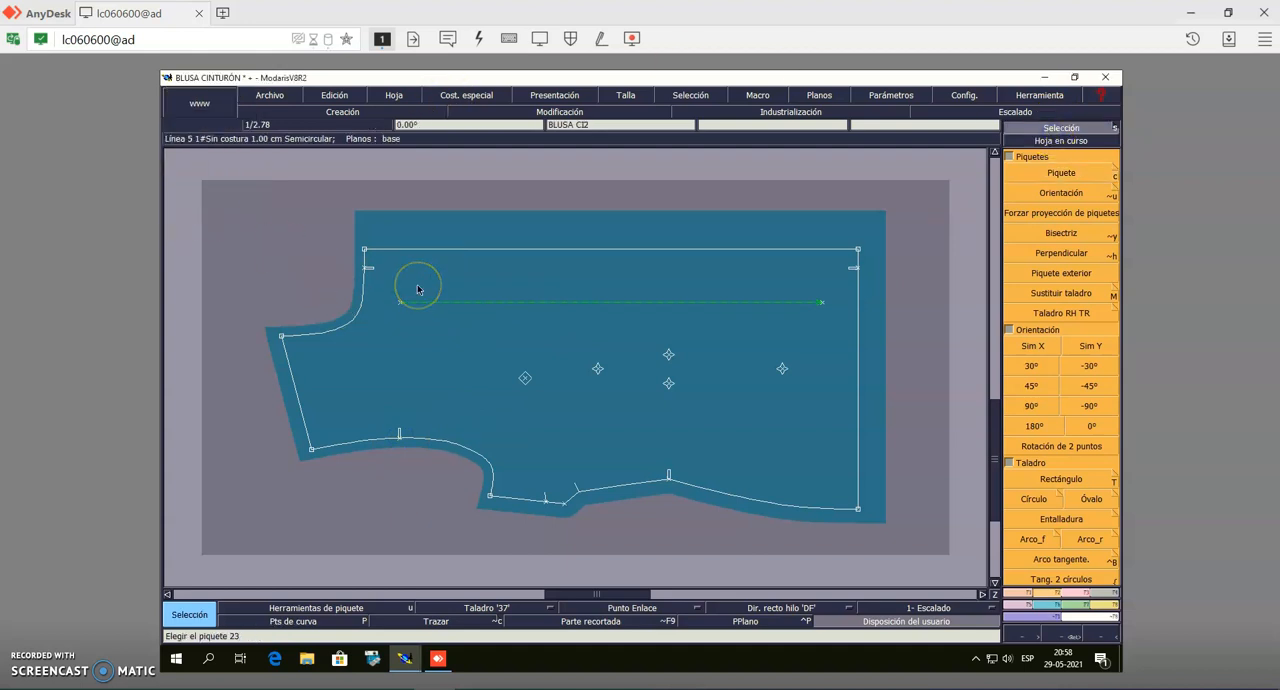
Examine the finished pieces one by one, from the bias strip to the unfolded body piece, checking their notches
{"action": "key", "text": "8"}
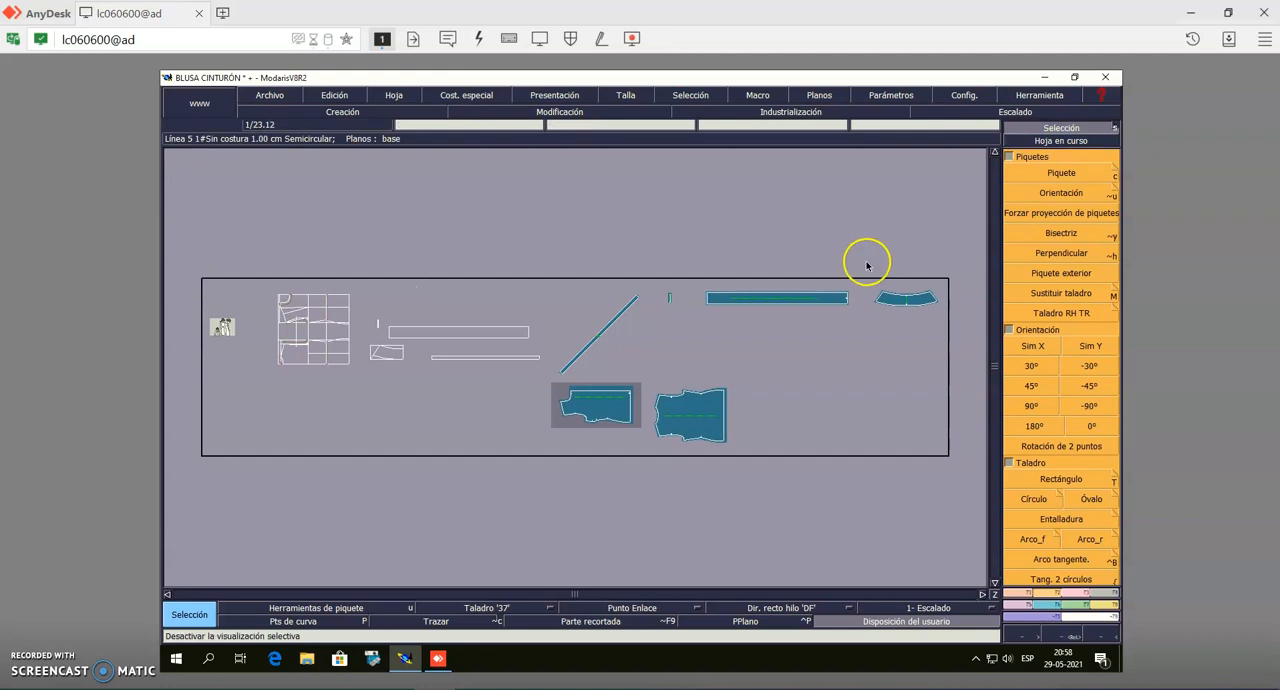
{"action": "left_click", "coordinate": [1078, 148]}
{"action": "left_click", "coordinate": [586, 323]}
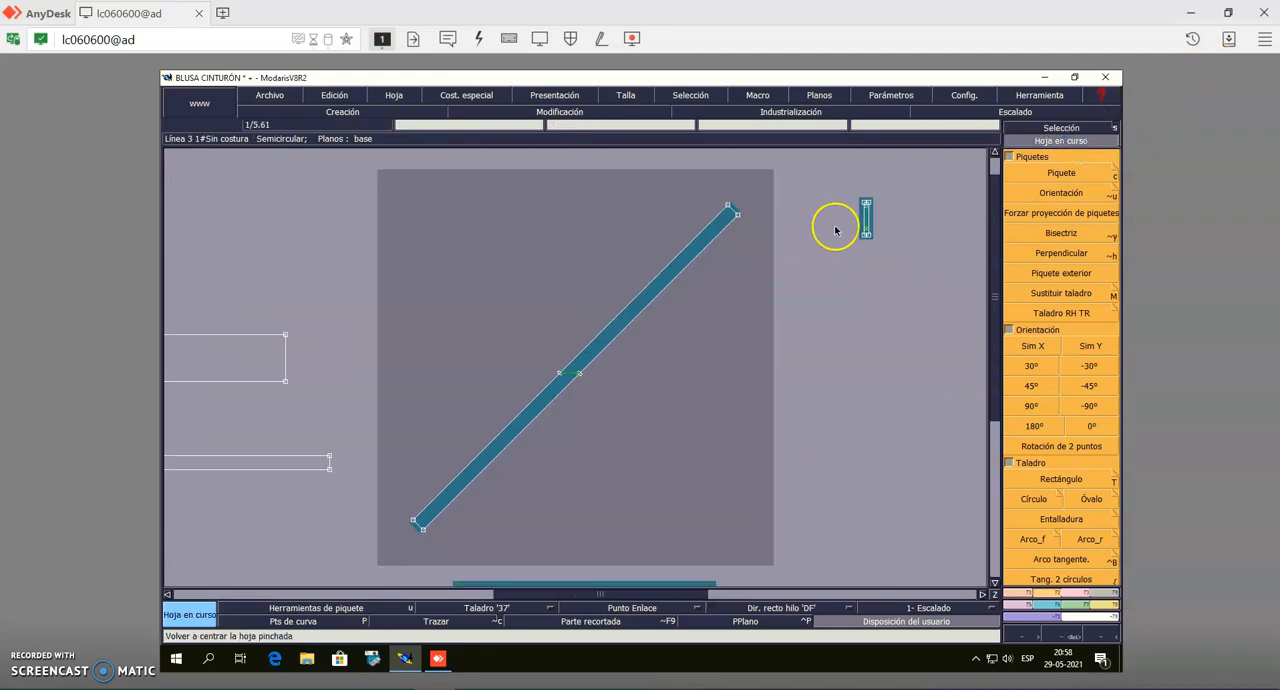
{"action": "left_click", "coordinate": [863, 226]}
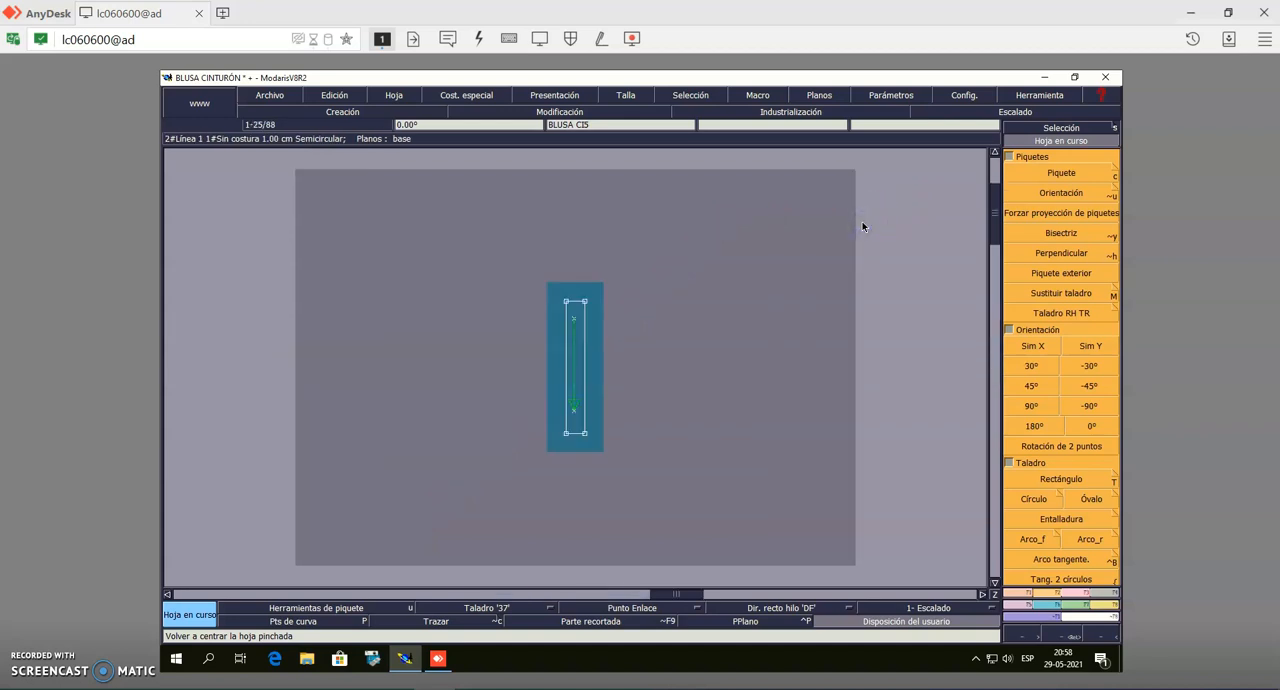
{"action": "key", "text": "Page_Down"}
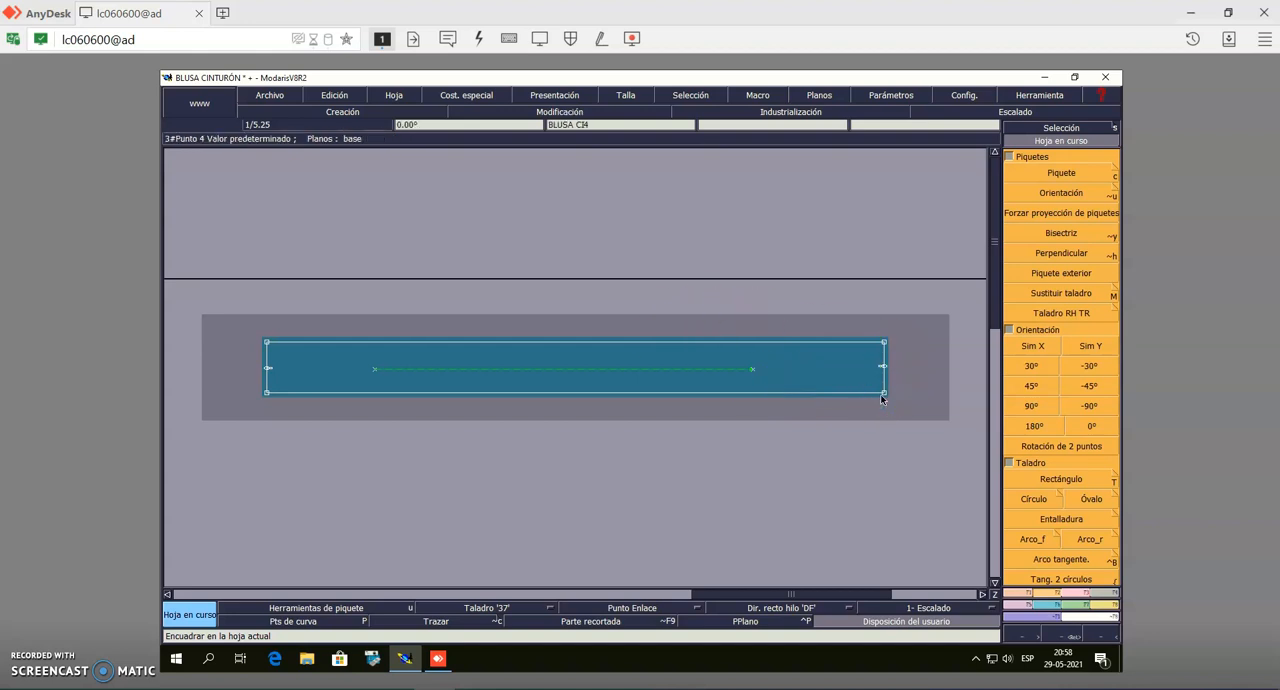
{"action": "key", "text": "Page_Down"}
{"action": "key", "text": "Page_Down"}
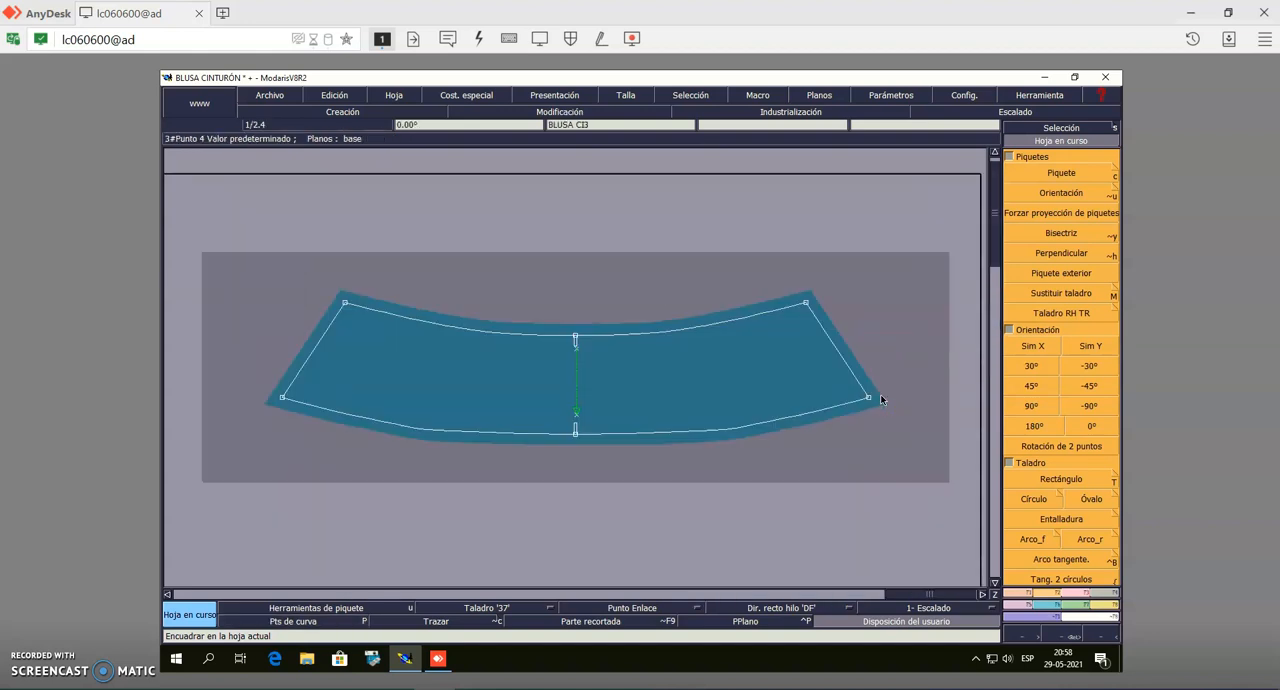
{"action": "key", "text": "Page_Down"}
{"action": "key", "text": "Page_Down"}
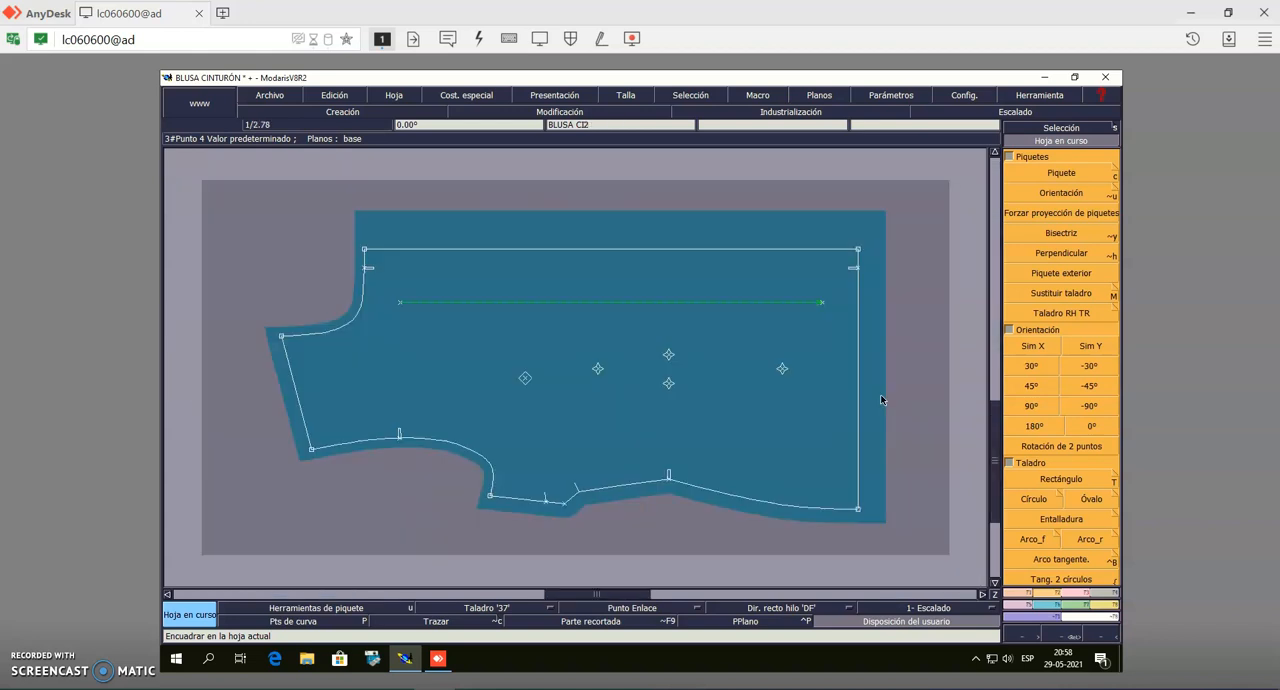
{"action": "key", "text": "Page_Down"}
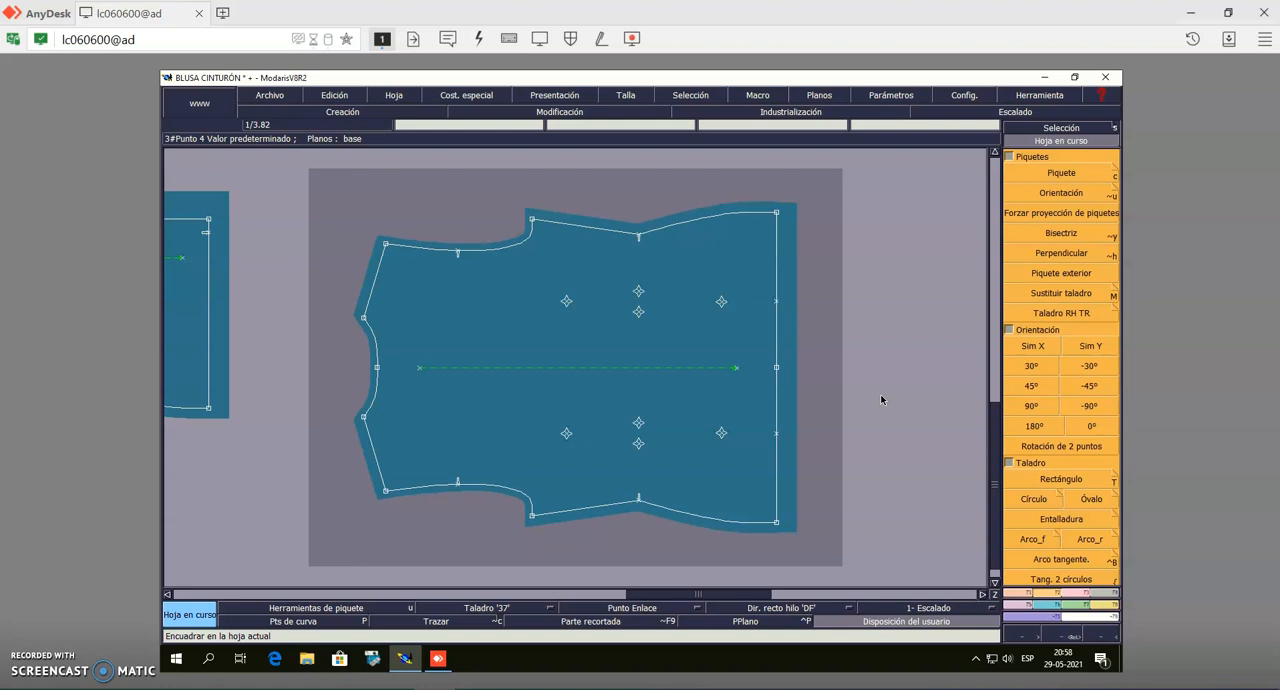